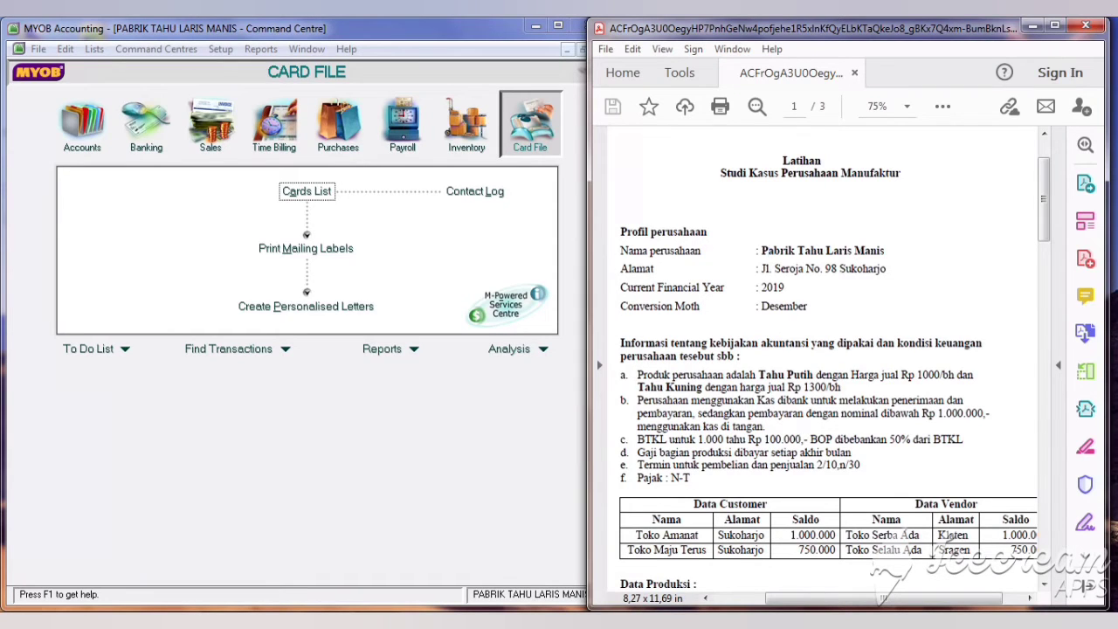
Open the items list in Inventory, with the exercise's product and production data in view.
click(1045, 586)
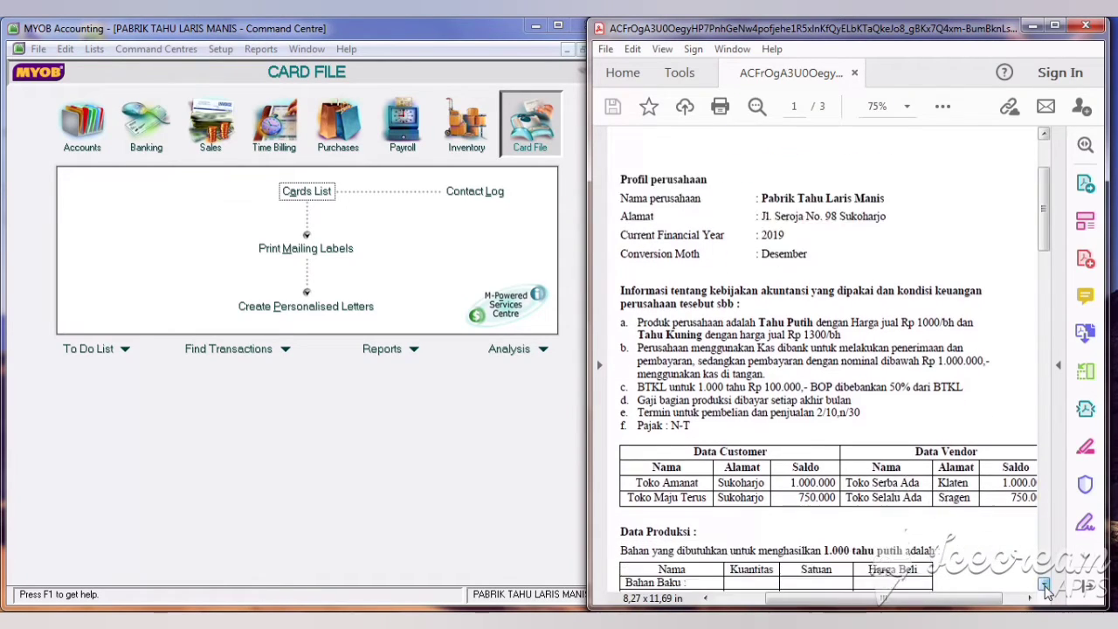
click(1046, 587)
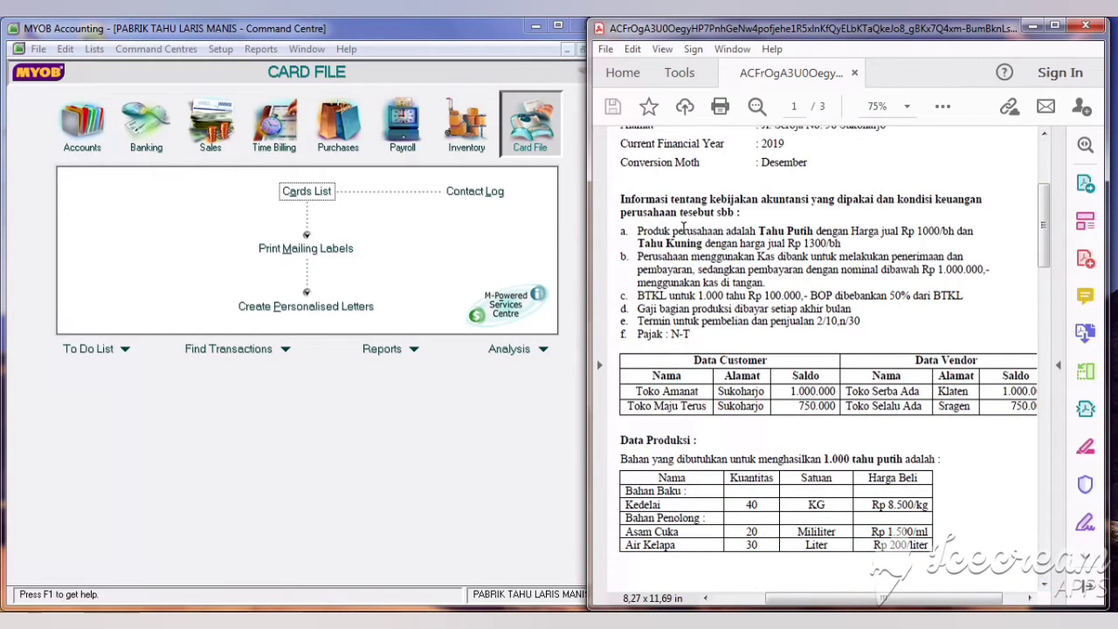
click(466, 138)
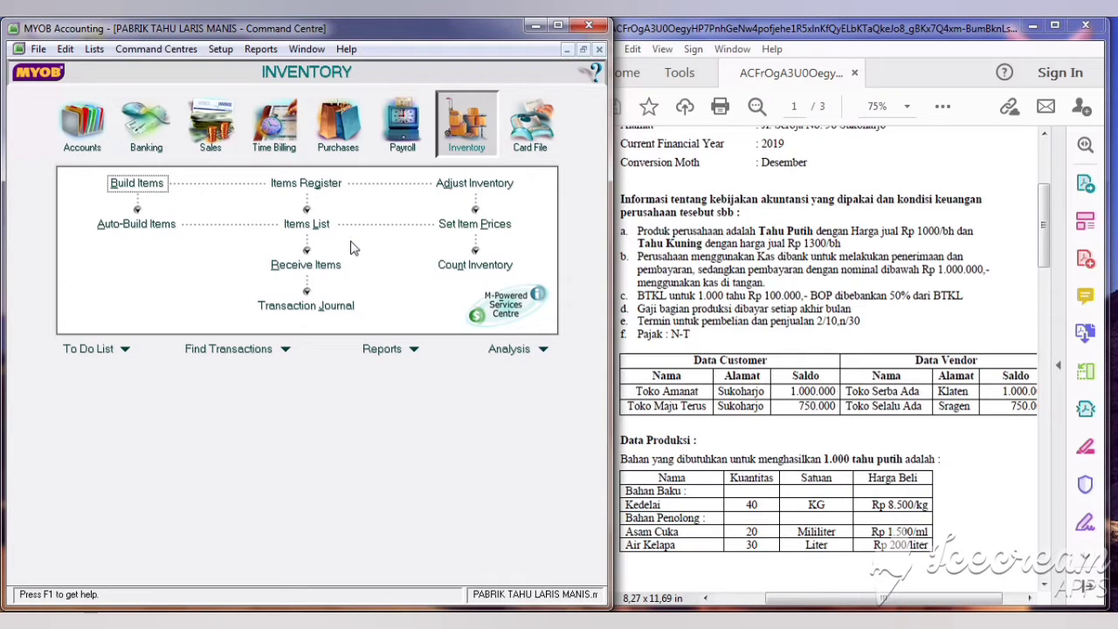
click(731, 273)
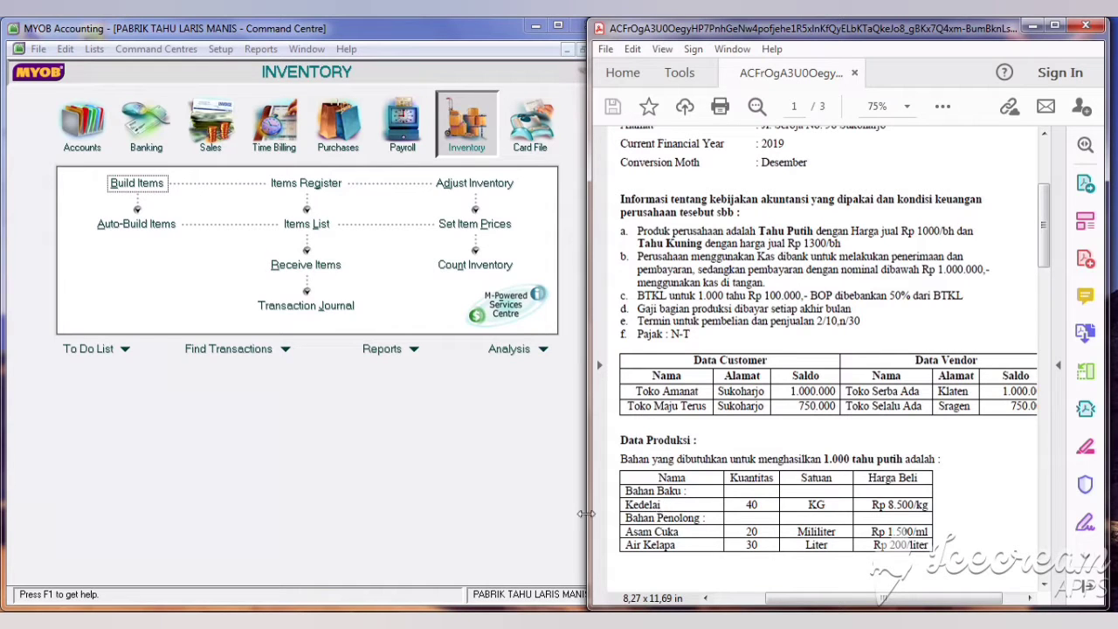
scroll(632, 544, down, 1)
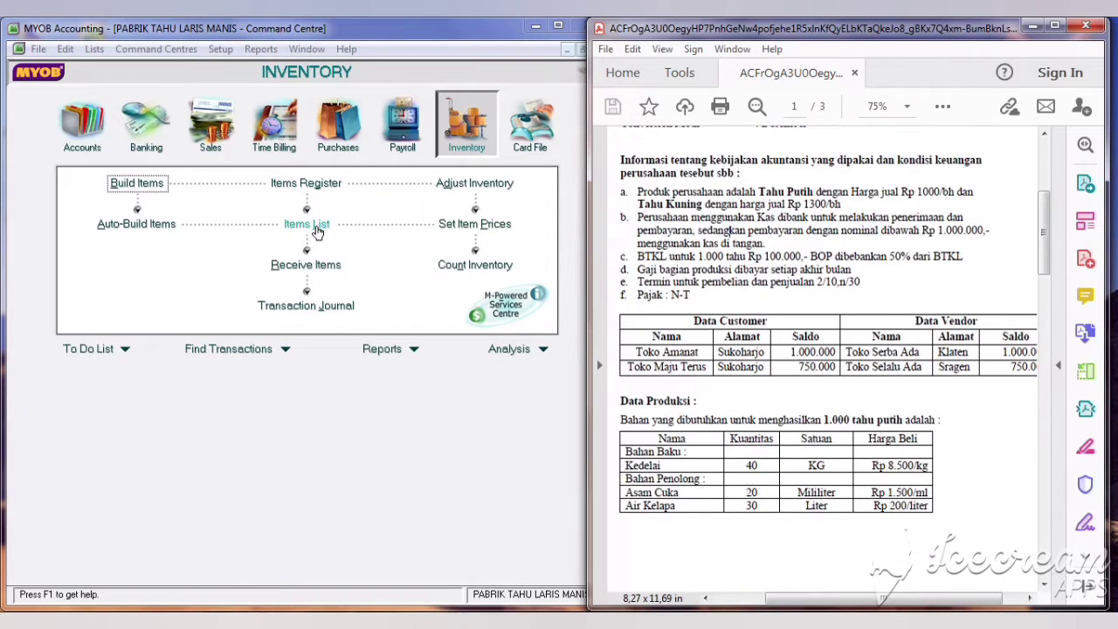
click(314, 225)
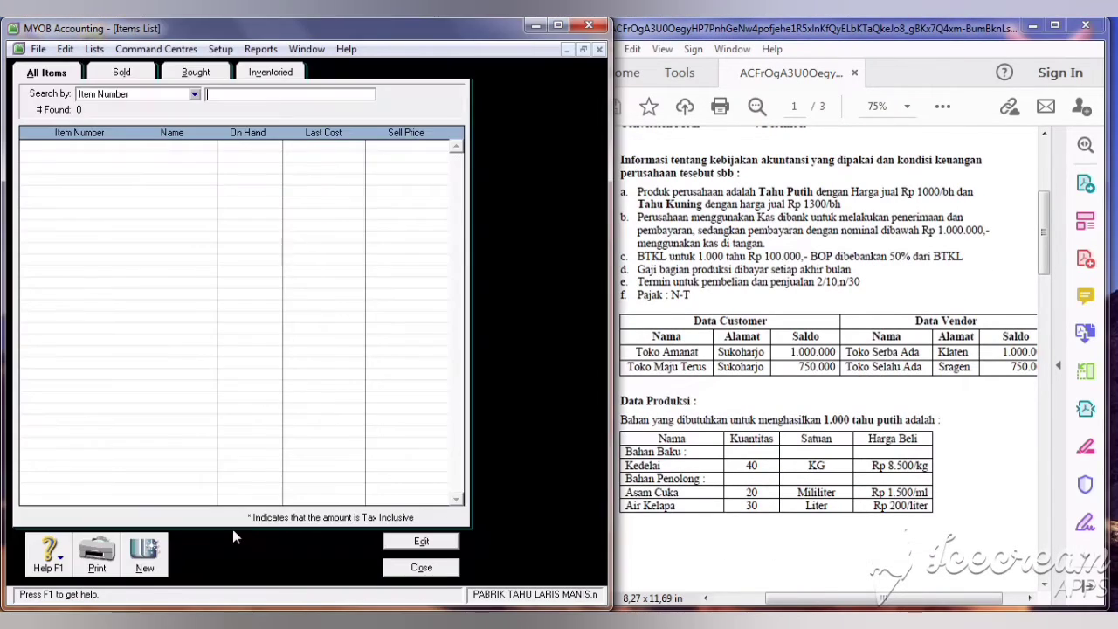
Create a new item with the item number PRODUK1 and the name TAHU PUTIH.
click(143, 559)
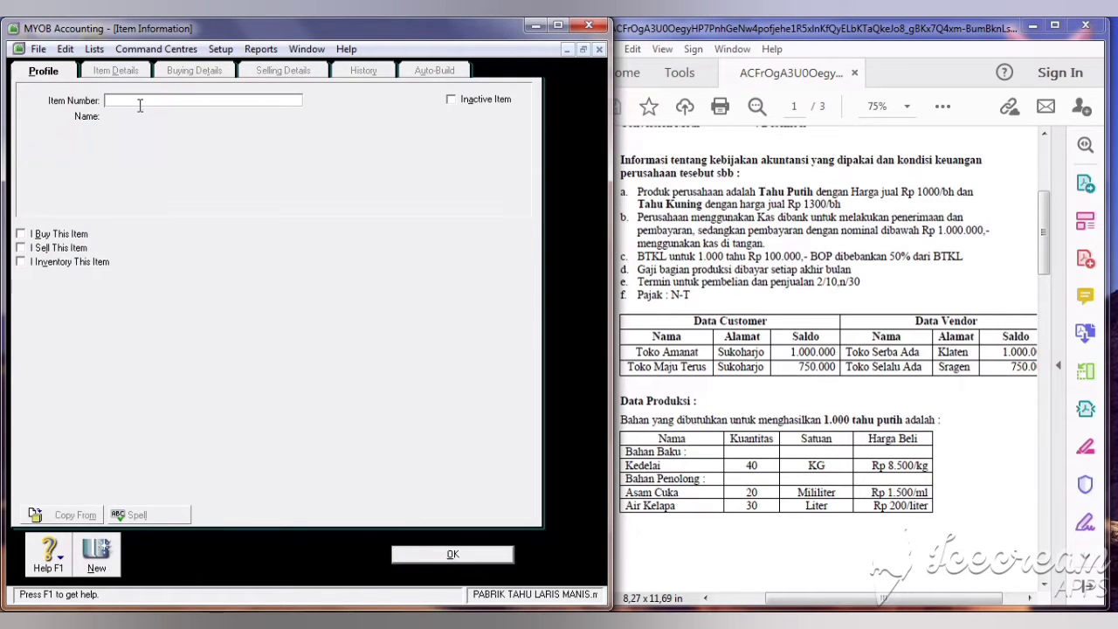
text(B)
key(BackSpace)
text(PRODUK1)
key(Tab)
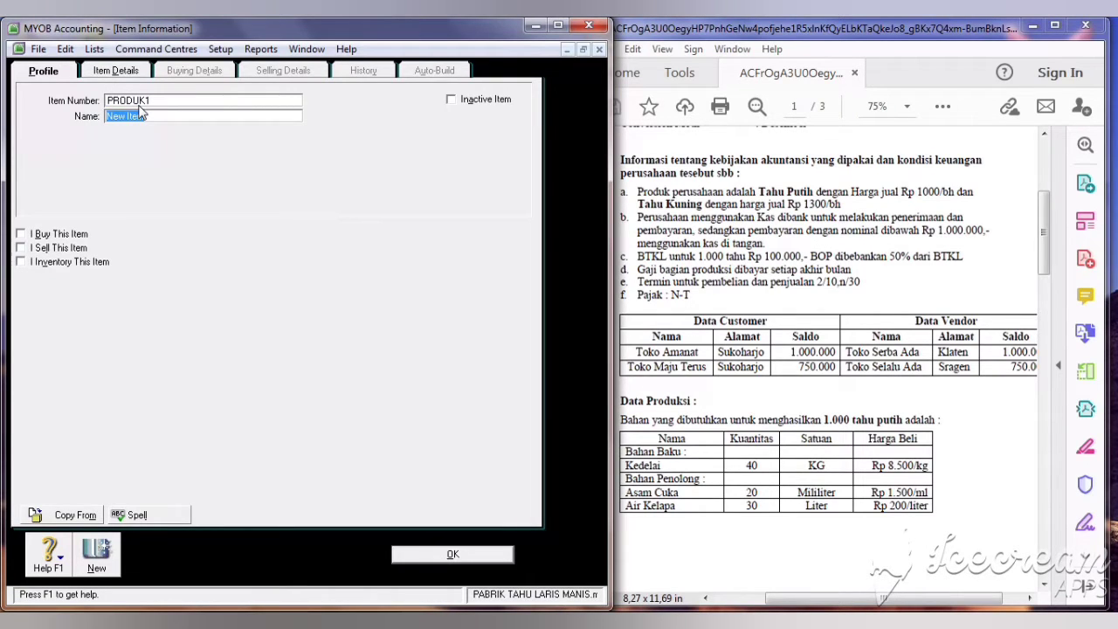
text(TAHU PUTIH)
Mark TAHU PUTIH as a sold and inventoried item and set its base selling price to Rp1.000.
click(24, 248)
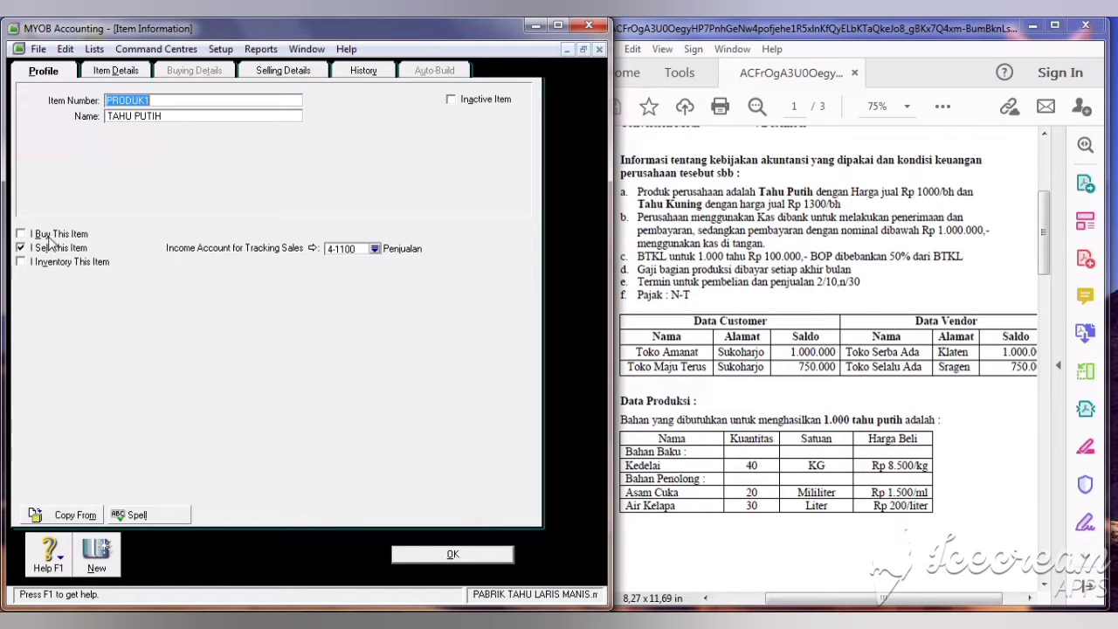
click(35, 264)
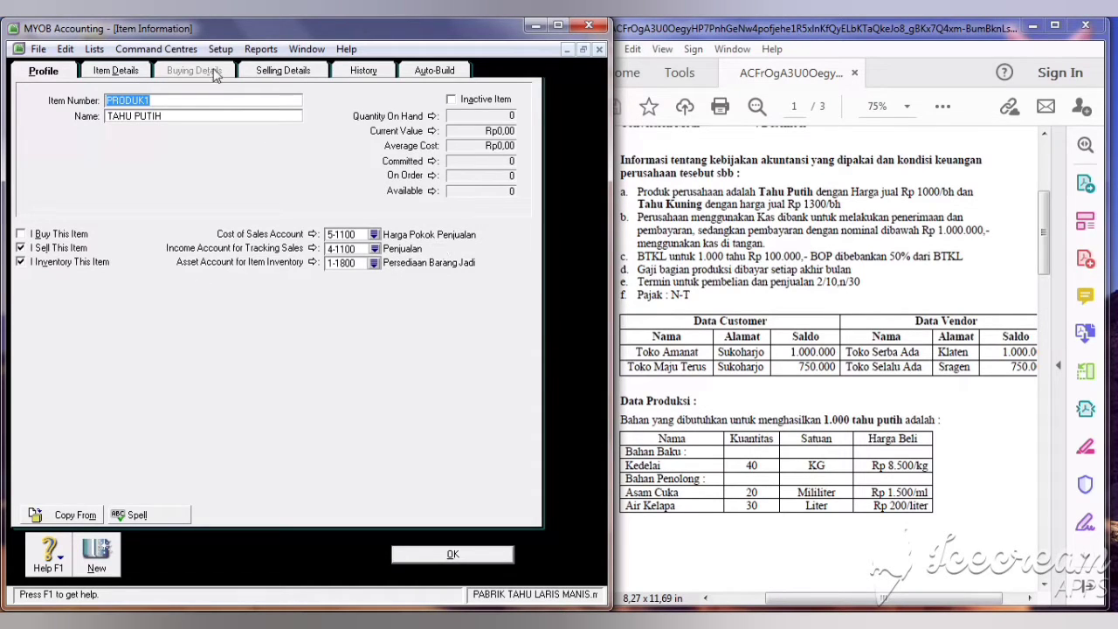
click(276, 70)
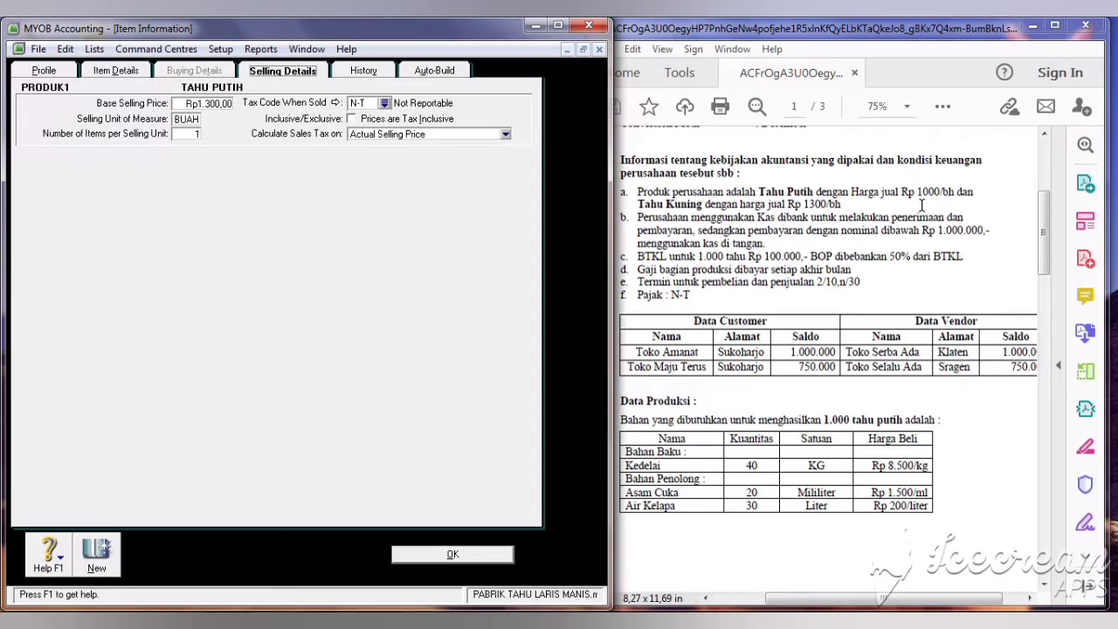
click(210, 103)
key(BackSpace)
text(0)
Create another new item with the item number PRODUK2 and the name TAHU KUNING.
click(95, 566)
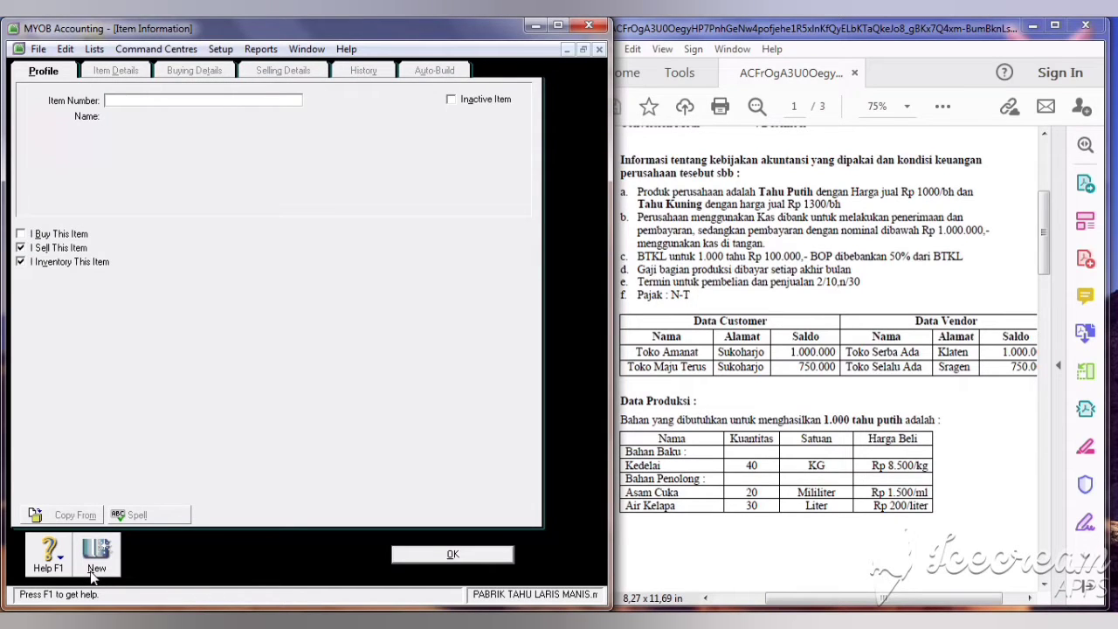
text(PRODUK2)
key(Tab)
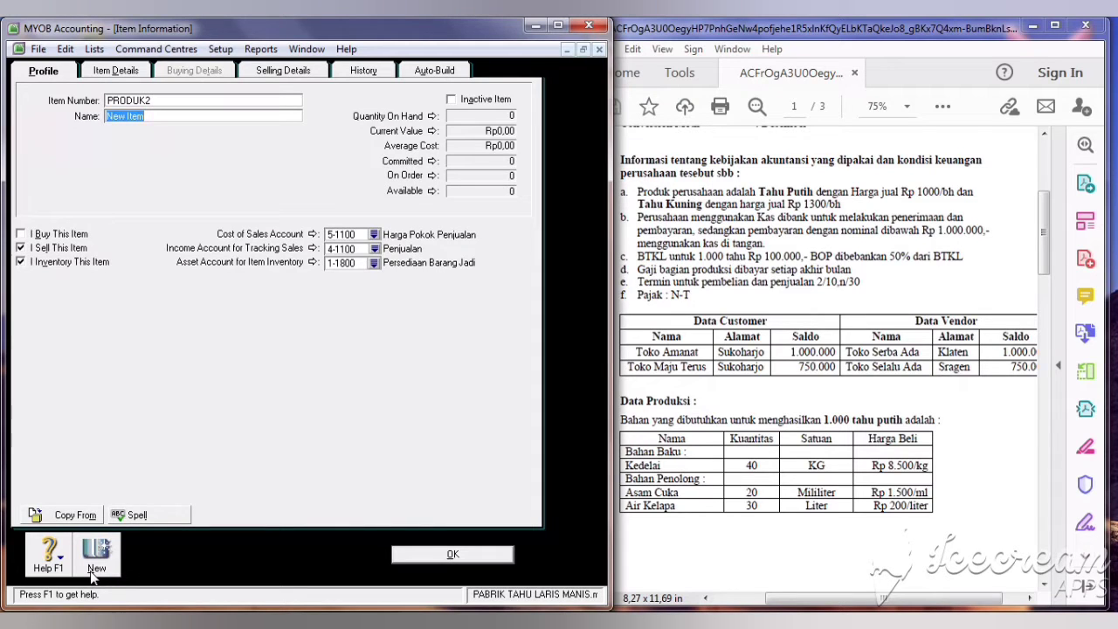
text(TAHU KUNING)
Set the base selling price of TAHU KUNING to Rp1.300 and save the item.
click(276, 71)
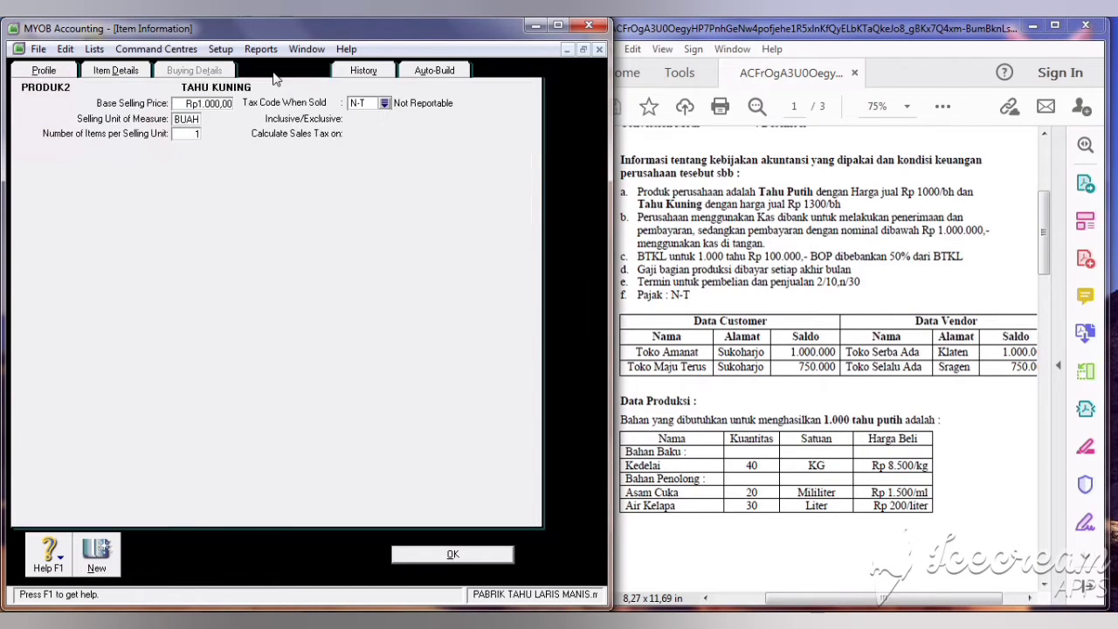
click(210, 104)
key(BackSpace)
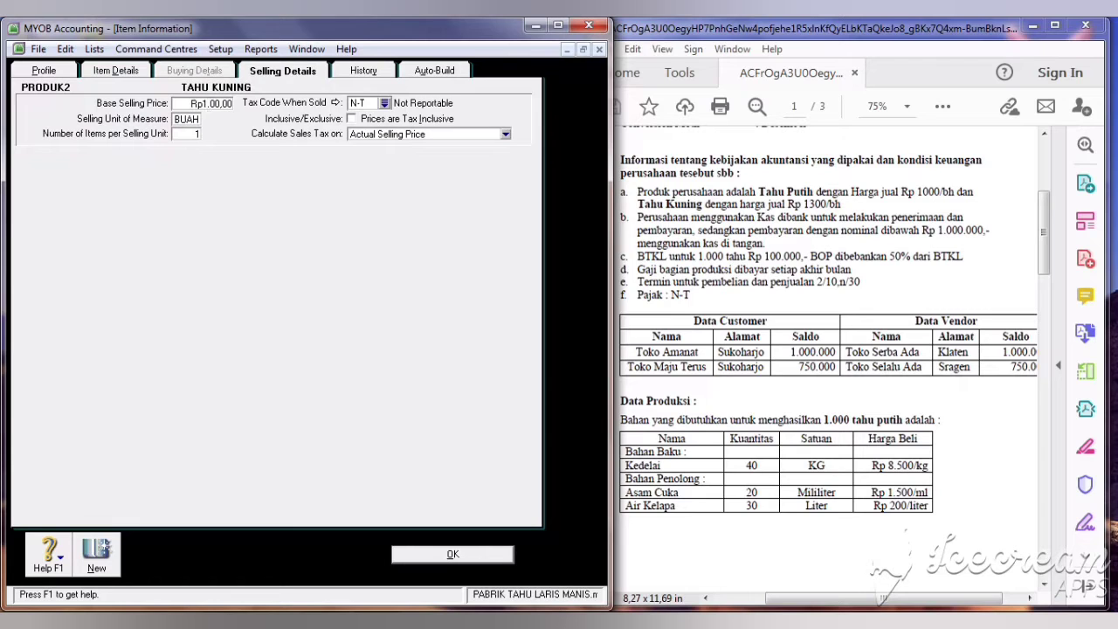
text(3)
click(453, 555)
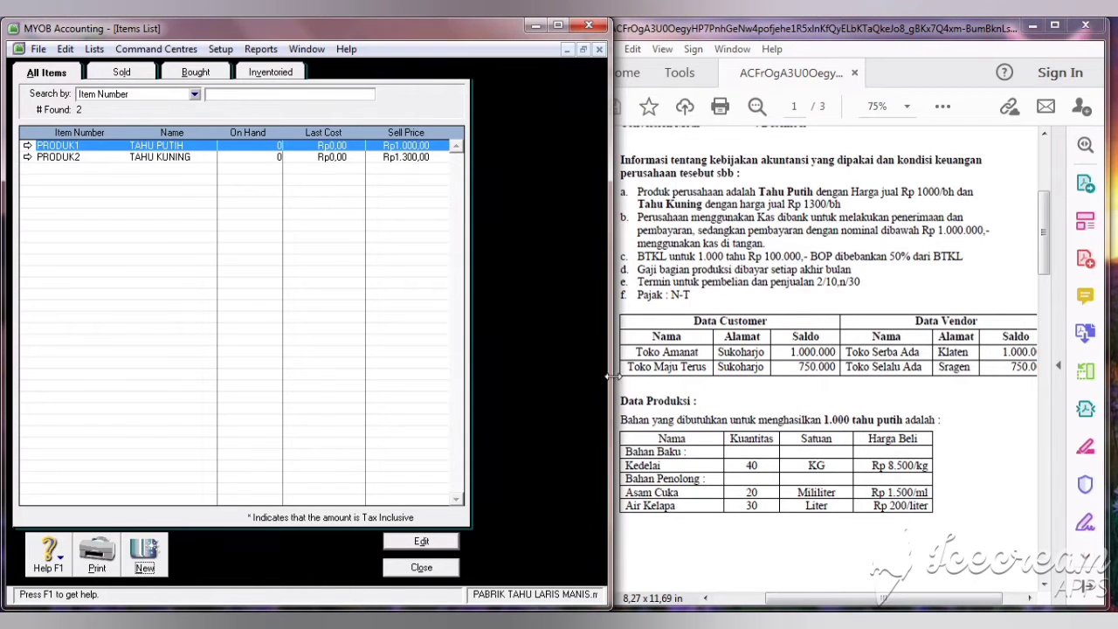
Create a new raw material item with the item number BB-01 and the name KEDELAI.
mouse_move(608, 375)
mouse_down()
mouse_move(573, 369)
mouse_move(591, 365)
mouse_up()
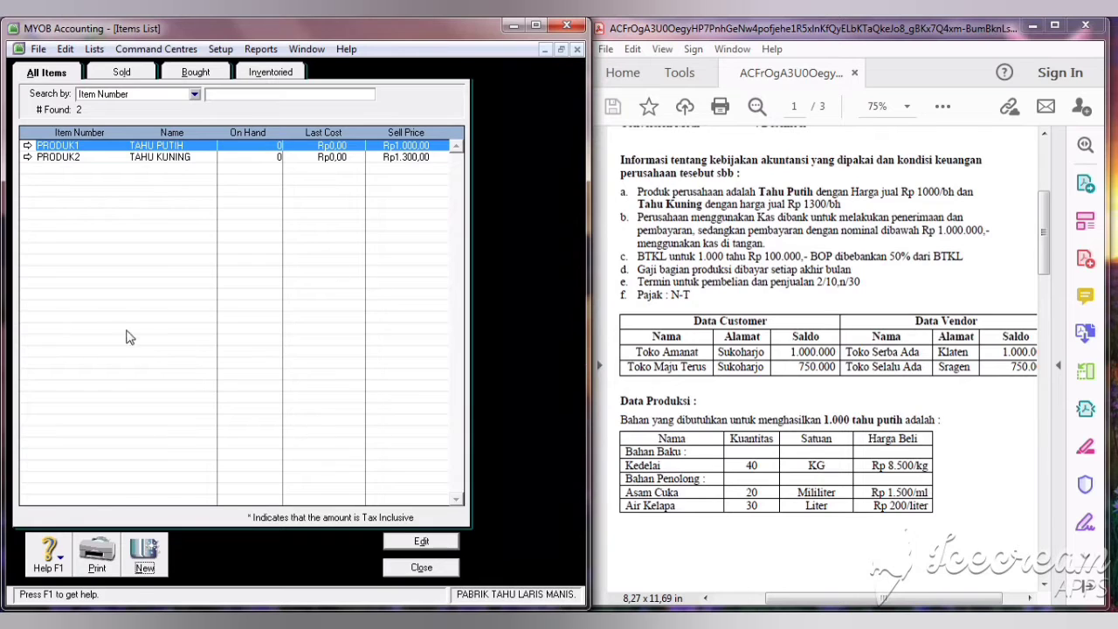
click(145, 552)
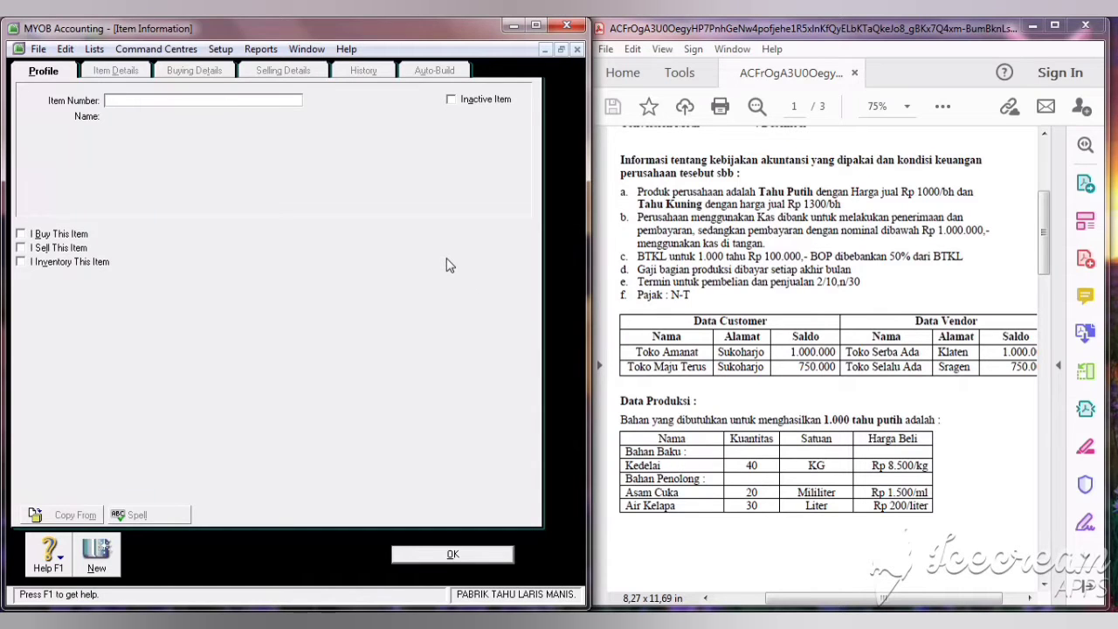
text(BB-01)
key(Tab)
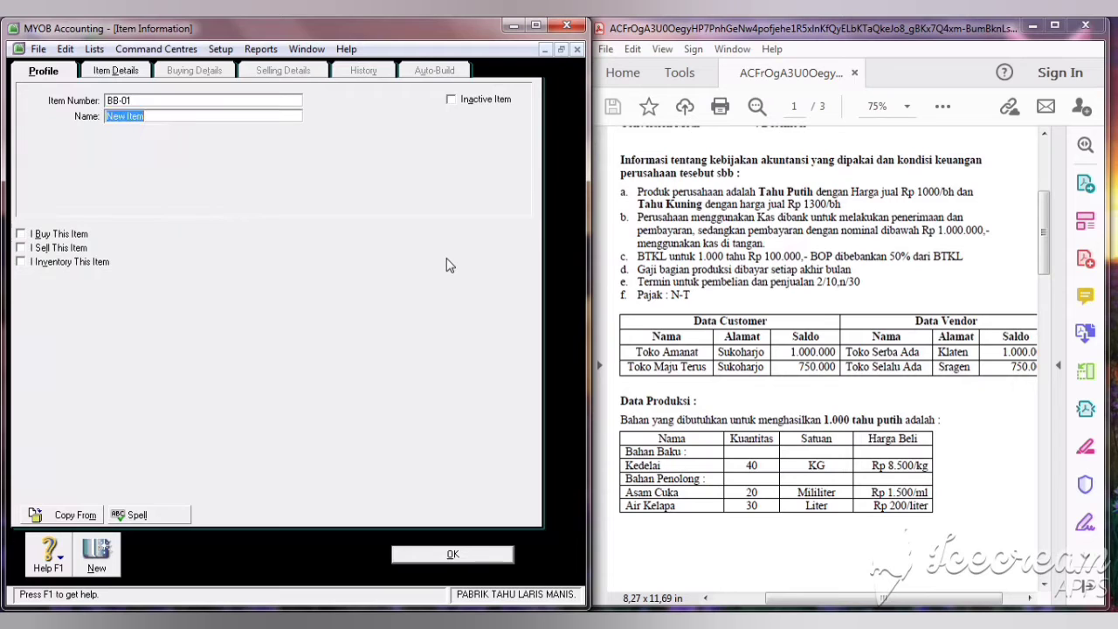
text(KEDELAI)
Mark KEDELAI as bought and inventoried but not sold, with asset account 1-1500 Persediaan Bahan Baku for its inventory.
click(31, 234)
click(31, 249)
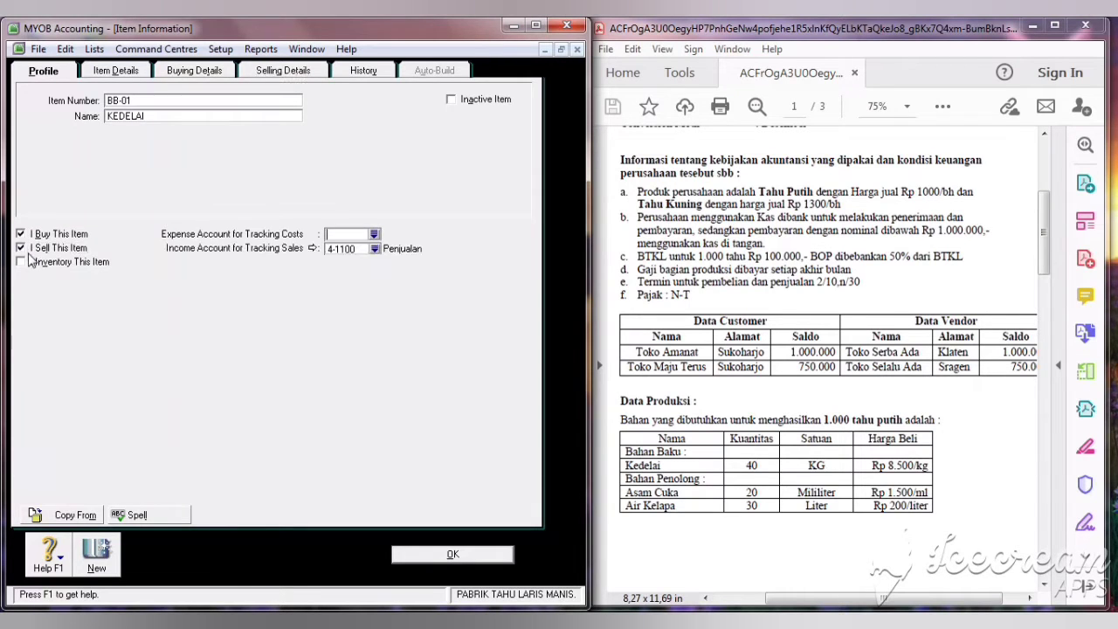
click(32, 262)
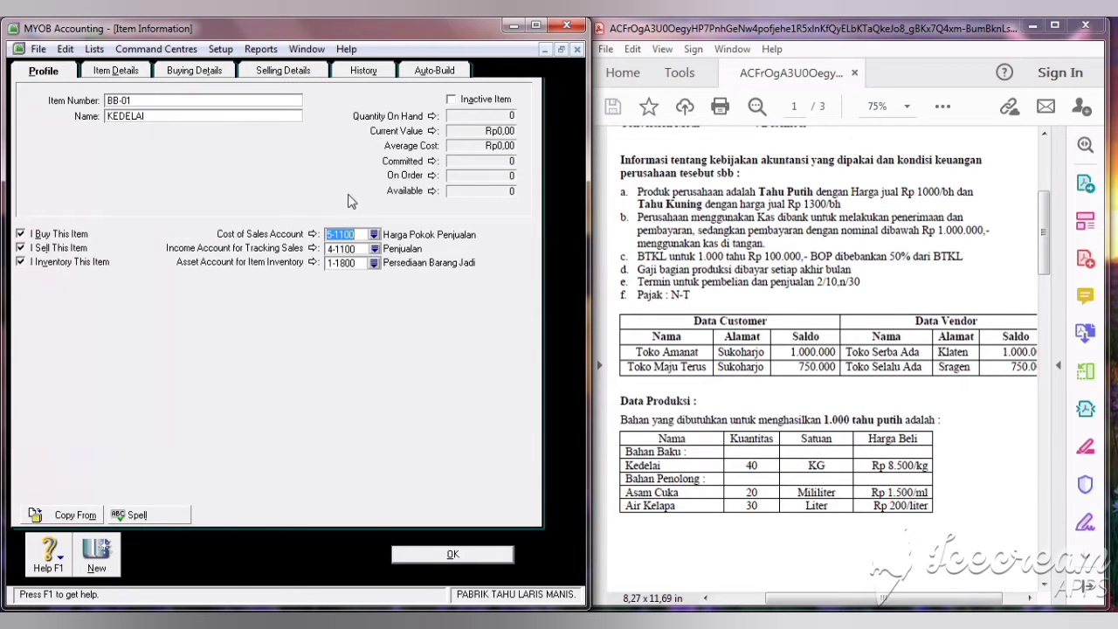
click(374, 263)
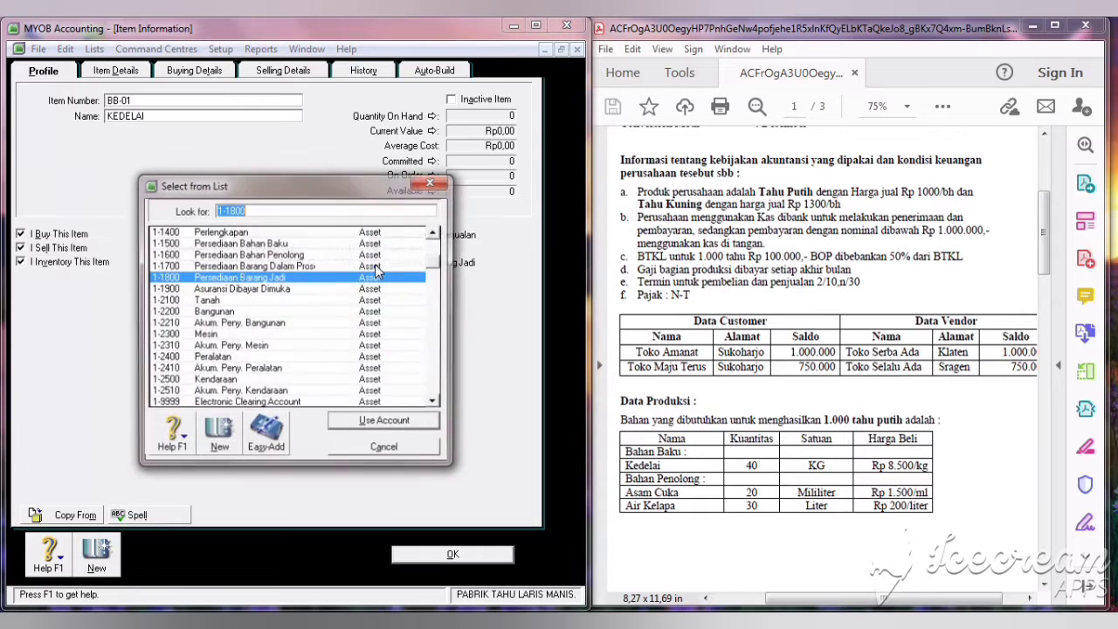
click(276, 244)
click(391, 428)
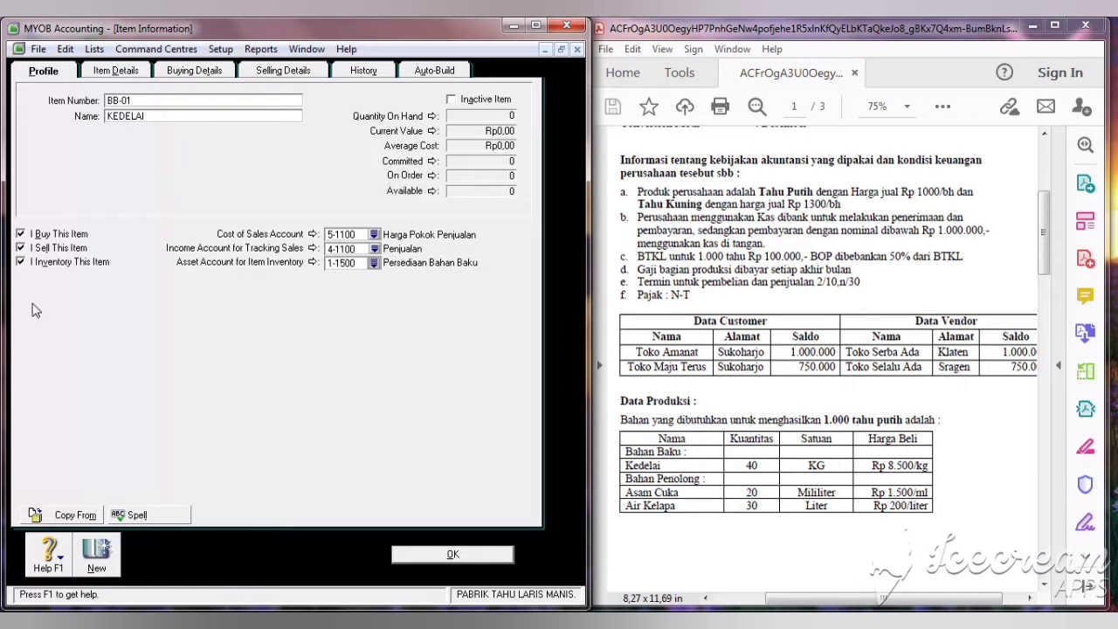
click(20, 249)
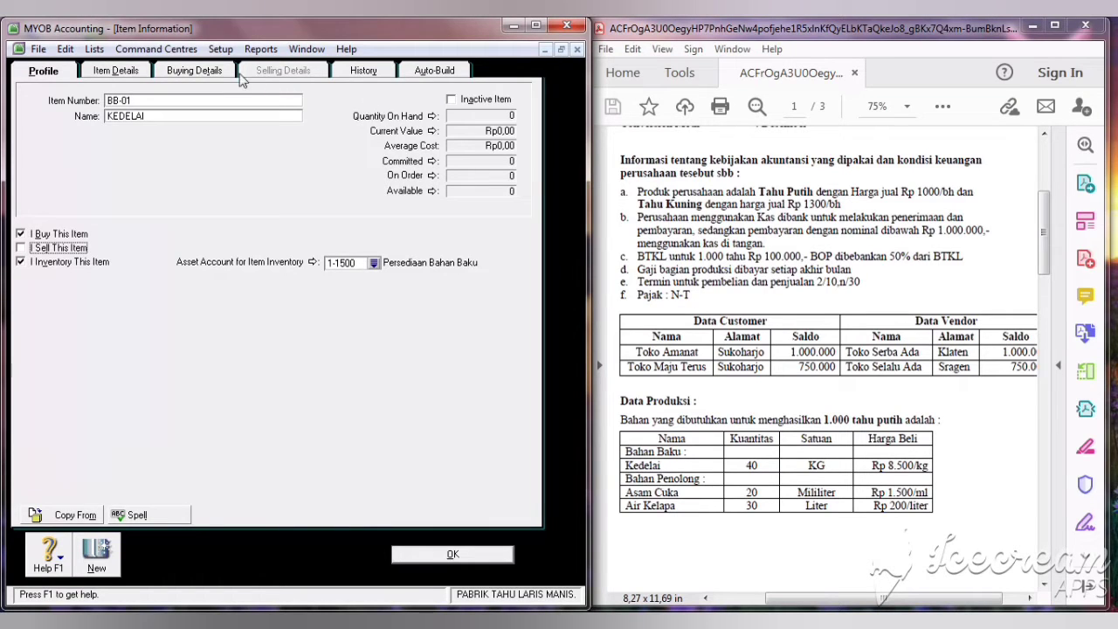
Set KEDELAI's standard cost to Rp8.500 and its buying unit of measure to KG.
click(193, 77)
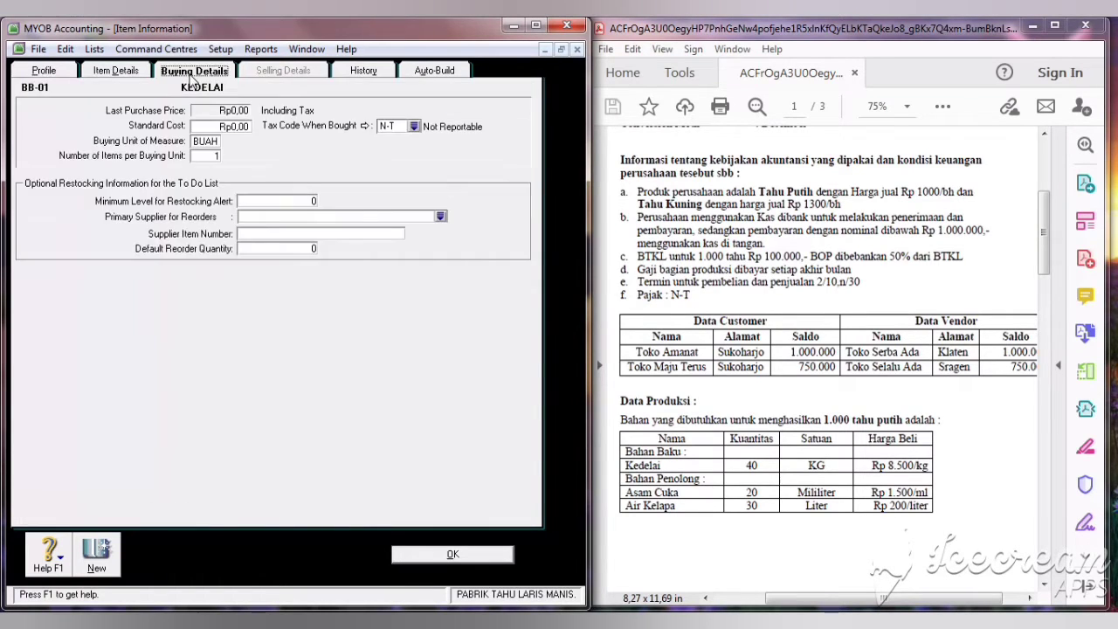
click(236, 125)
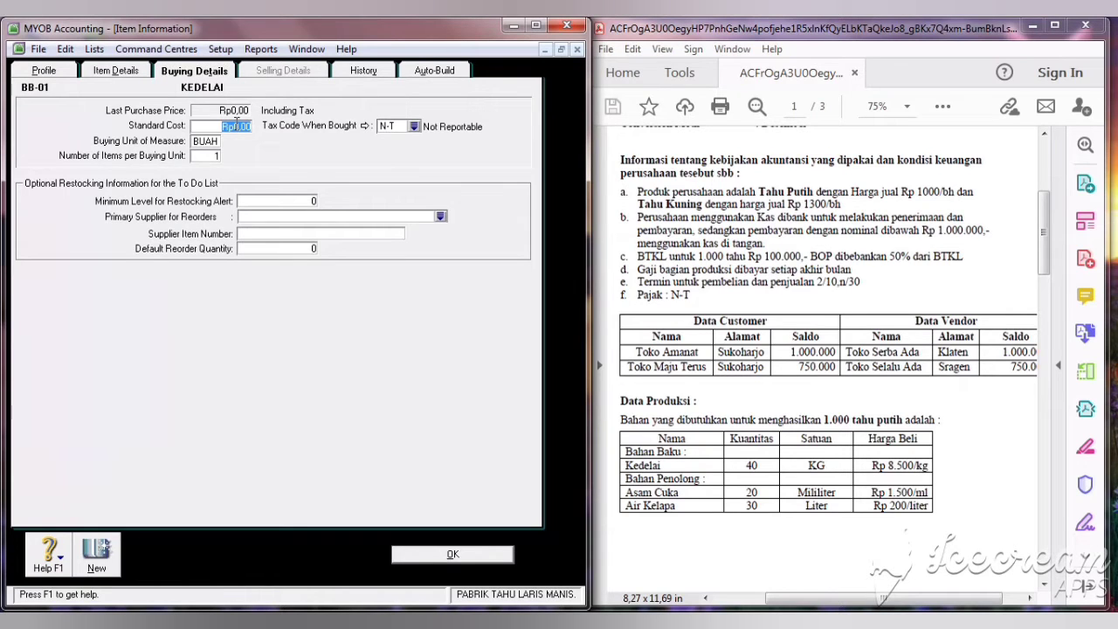
text(8500)
key(Tab)
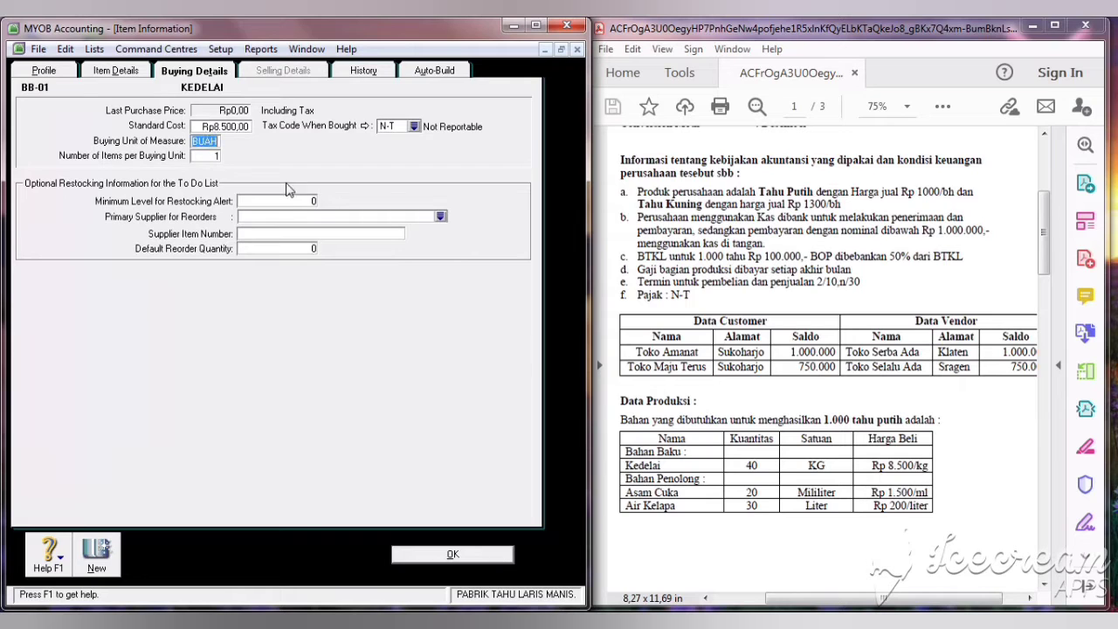
text(KG)
Create a new auxiliary material item with the item number BP-01 and the name ASAM CUKA.
click(94, 559)
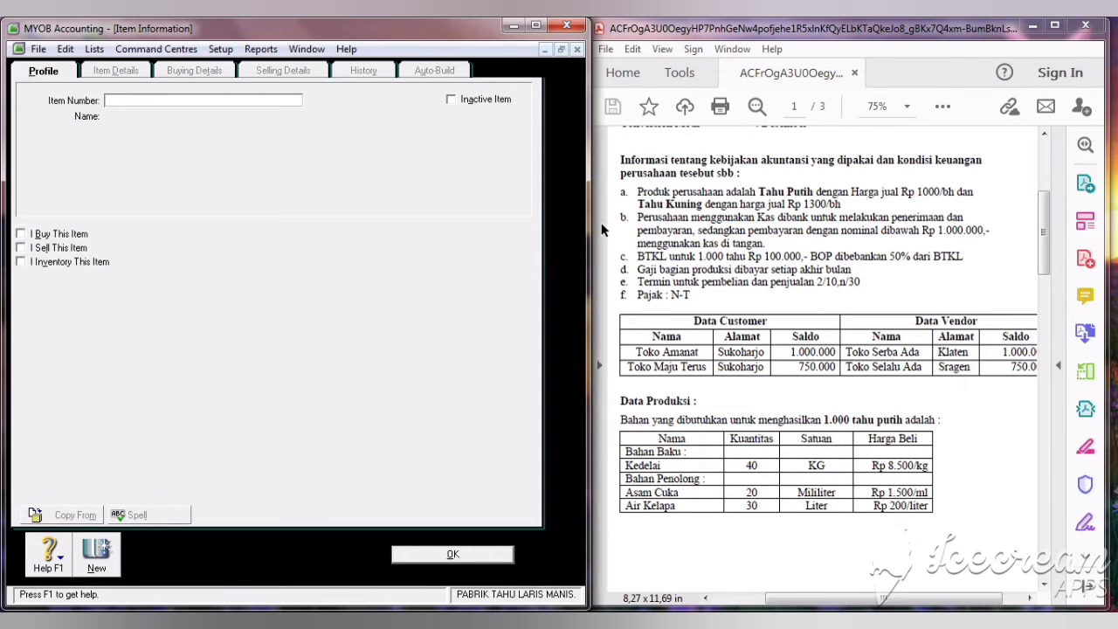
text(BP-01)
key(Tab)
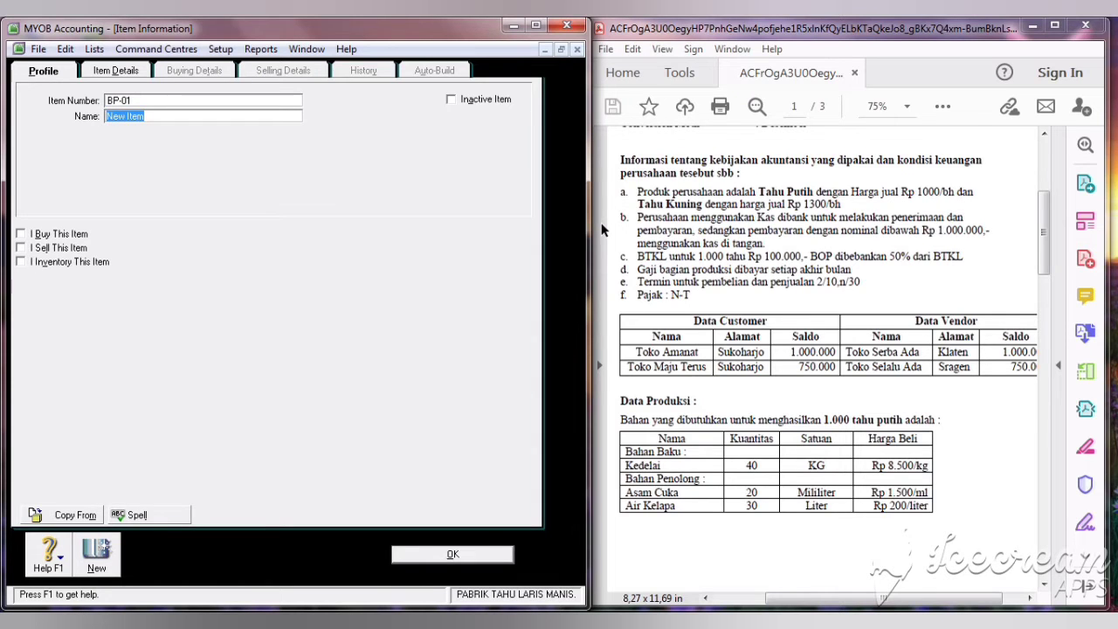
text(ASAM CUKA)
Mark ASAM CUKA as bought and inventoried, with asset account 1-1600 Persediaan Bahan Penolong for its inventory.
click(62, 239)
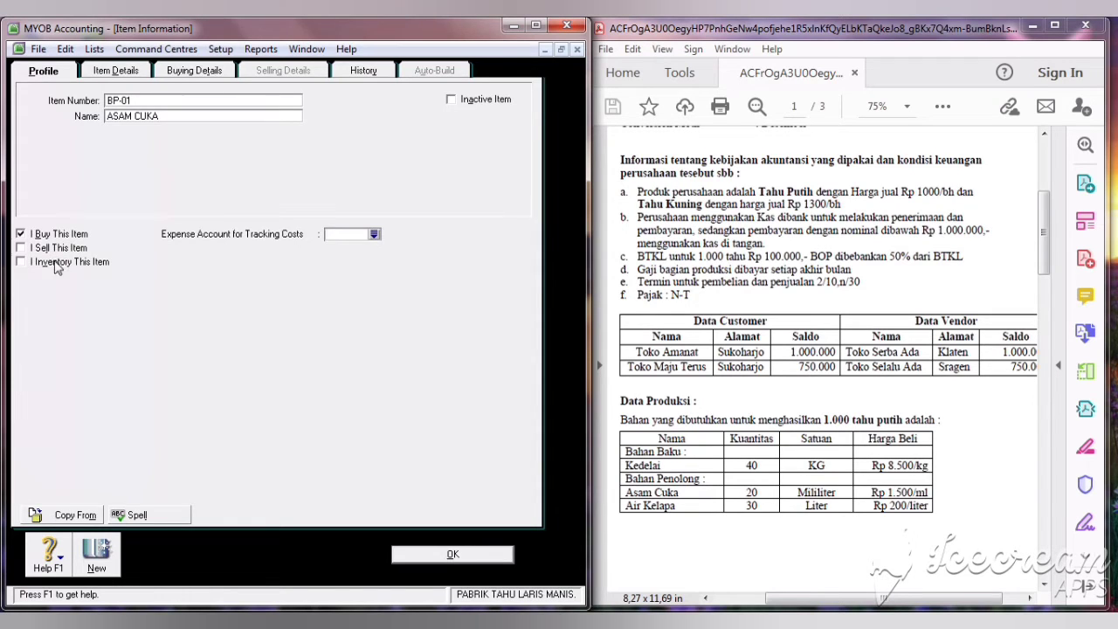
click(56, 261)
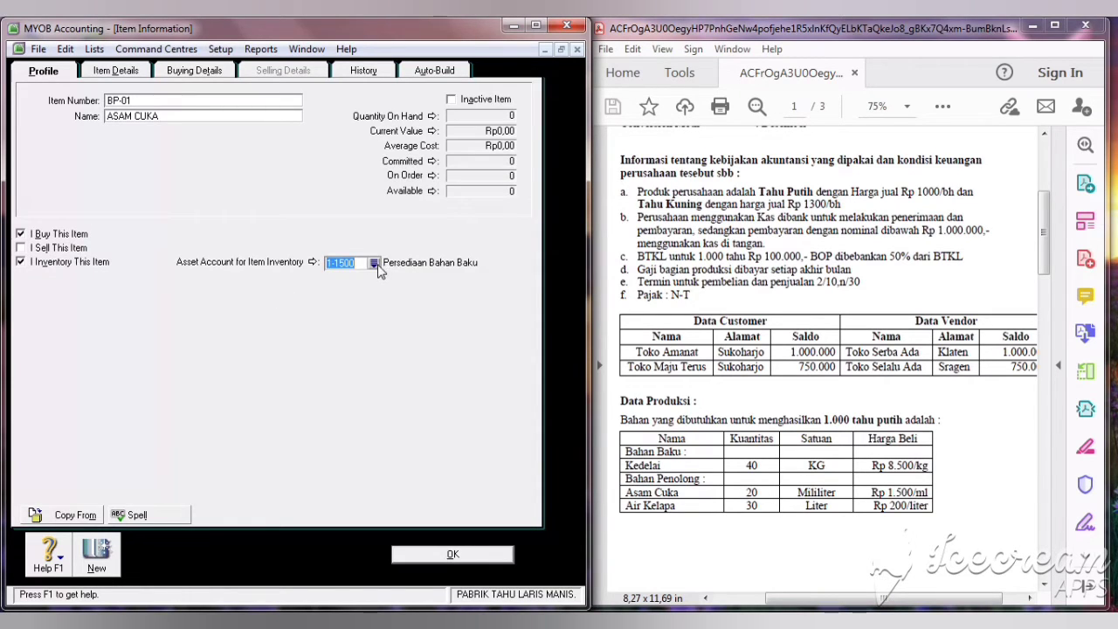
click(373, 263)
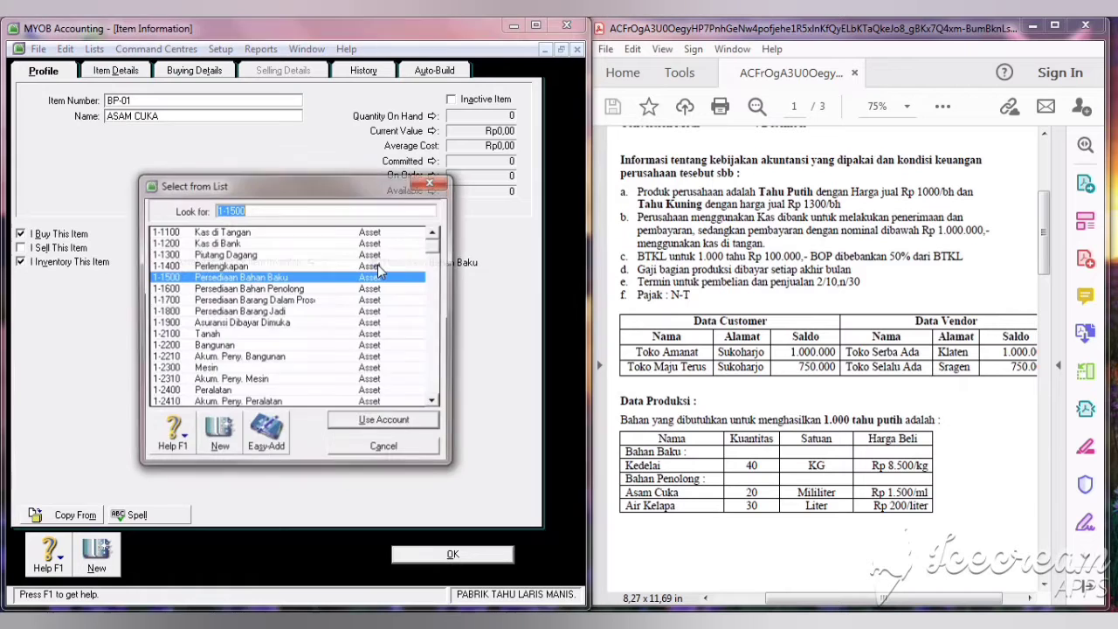
click(228, 289)
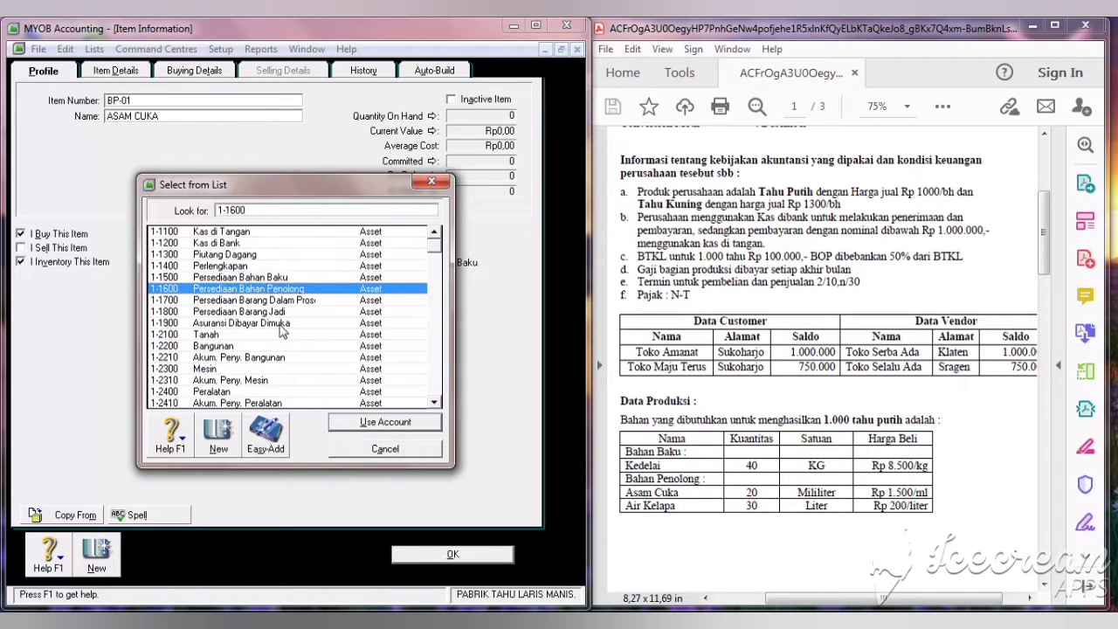
click(373, 425)
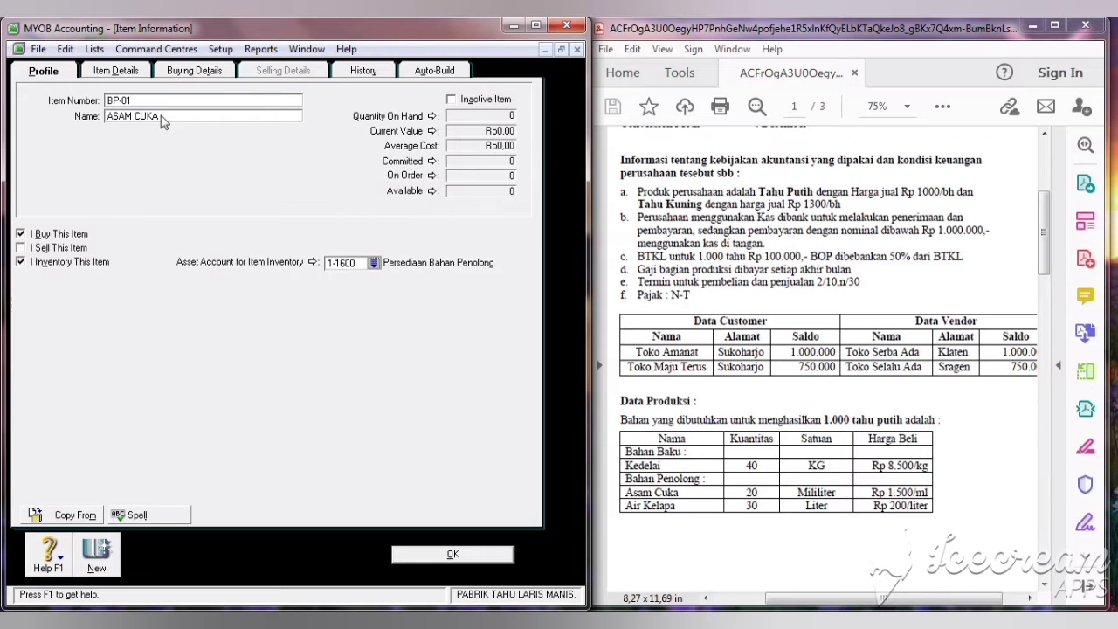
Set ASAM CUKA's standard cost to Rp1.500 in its buying details.
click(200, 74)
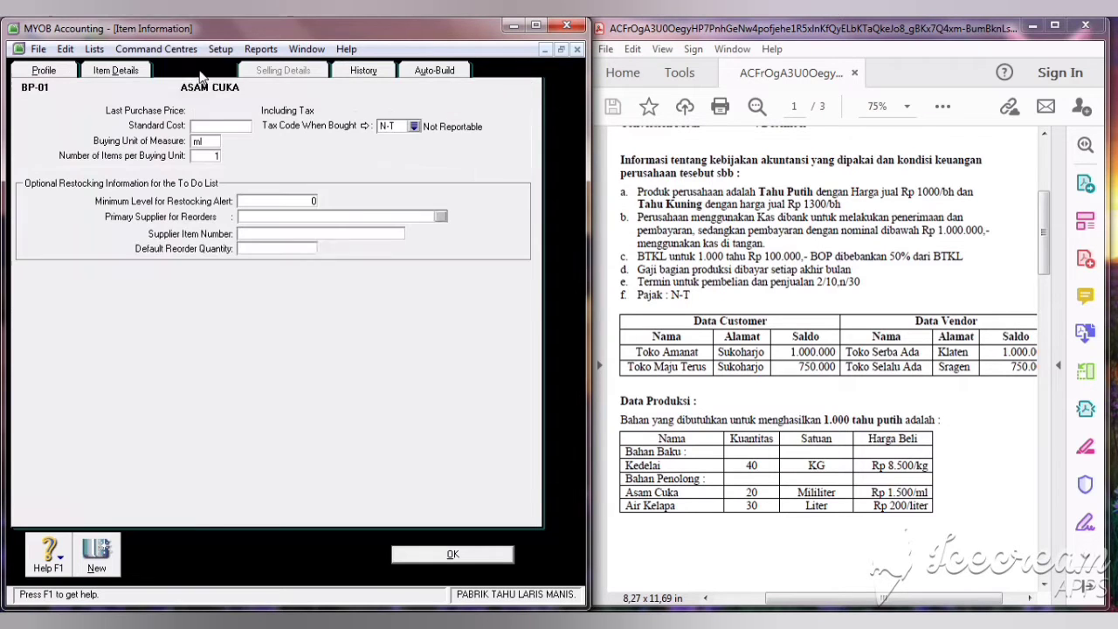
click(231, 129)
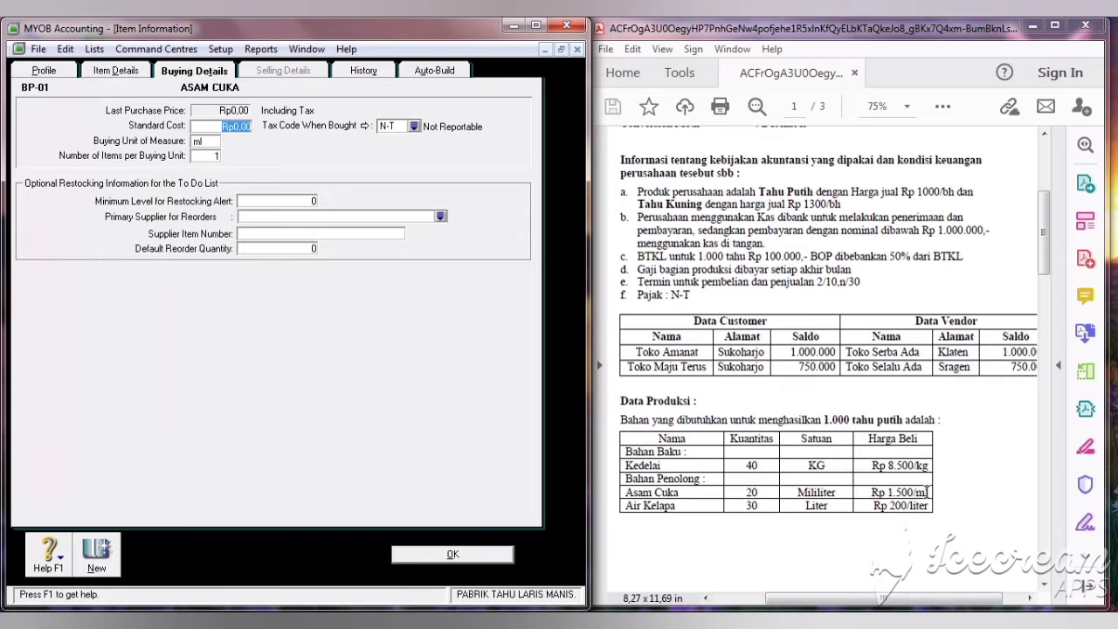
text(1500)
key(Tab)
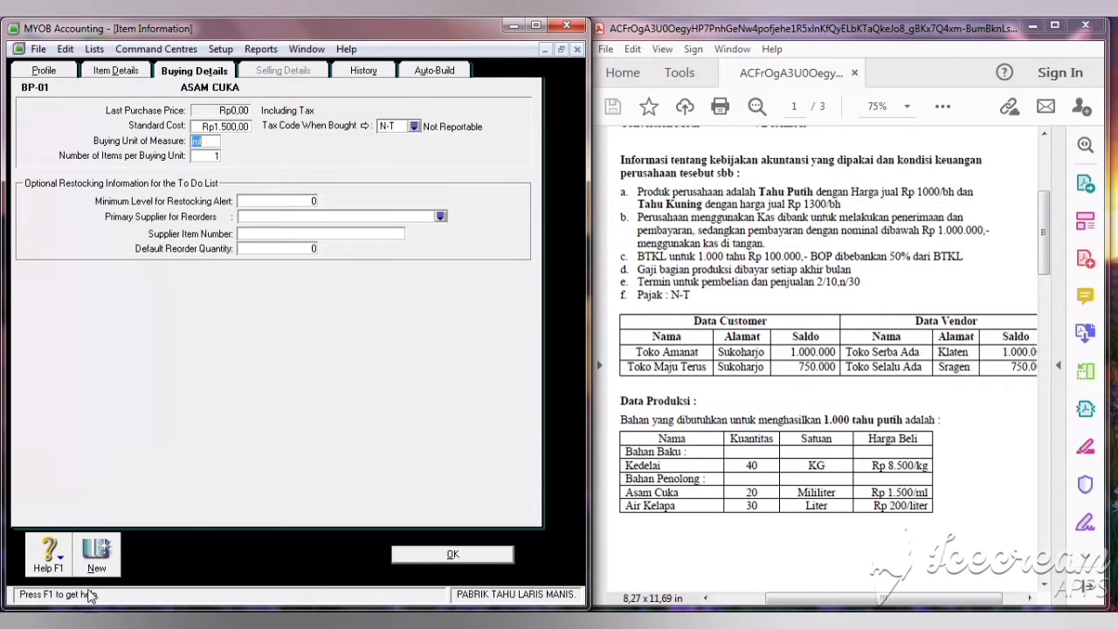
Create a new auxiliary material item with the item number BP-02 and the name AIR KELAPA.
click(97, 556)
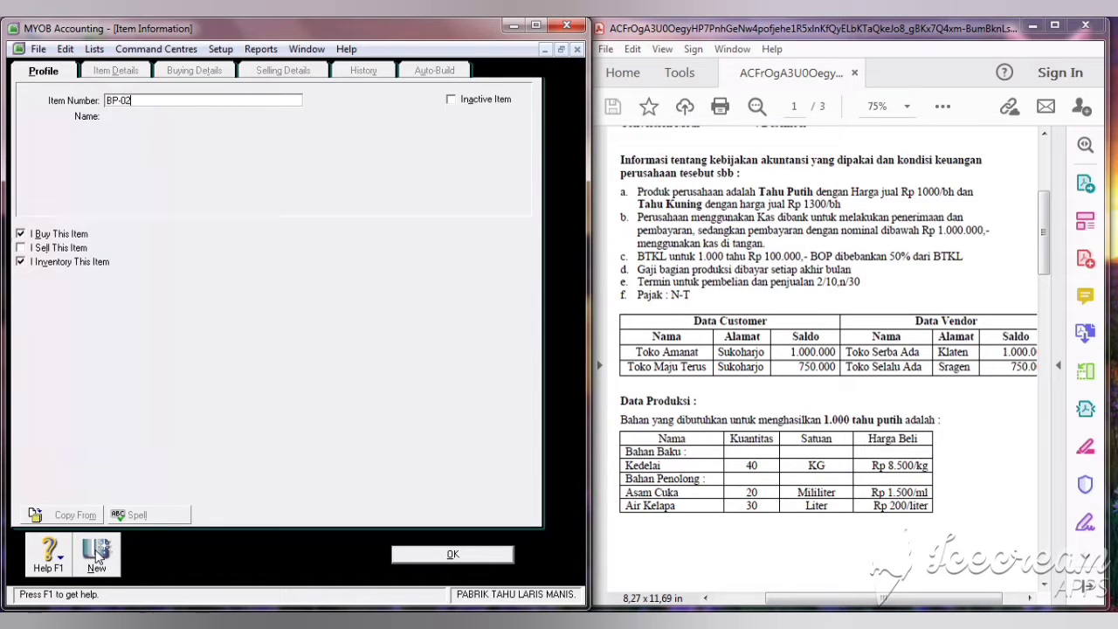
key(Tab)
text(AI)
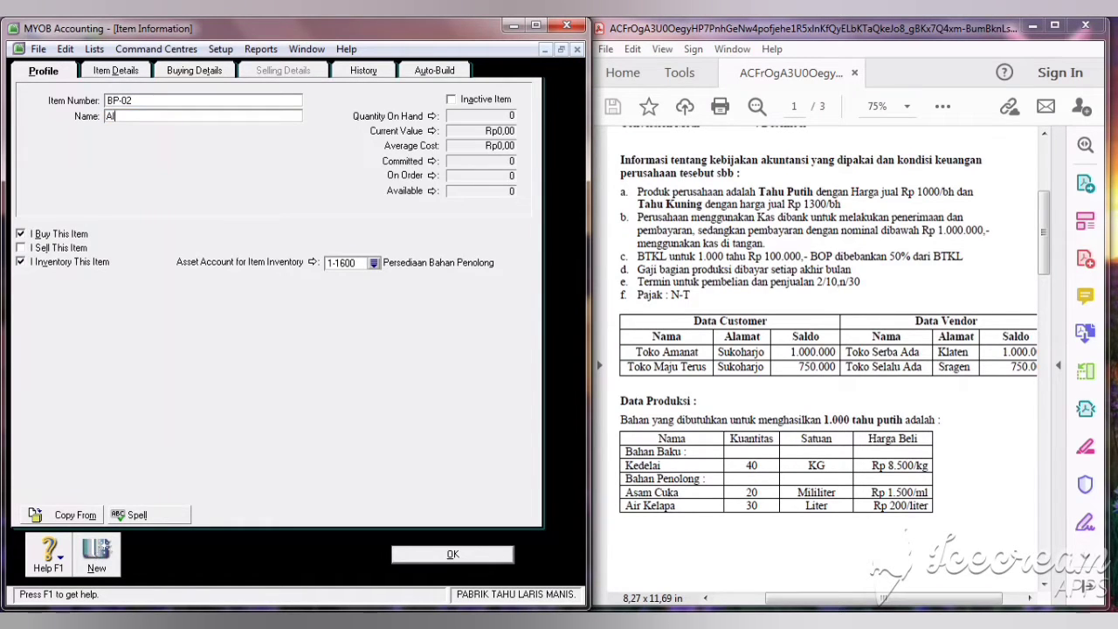
text(R KELAPA)
Set AIR KELAPA's standard cost to Rp200 and its buying unit of measure to LITER.
click(179, 74)
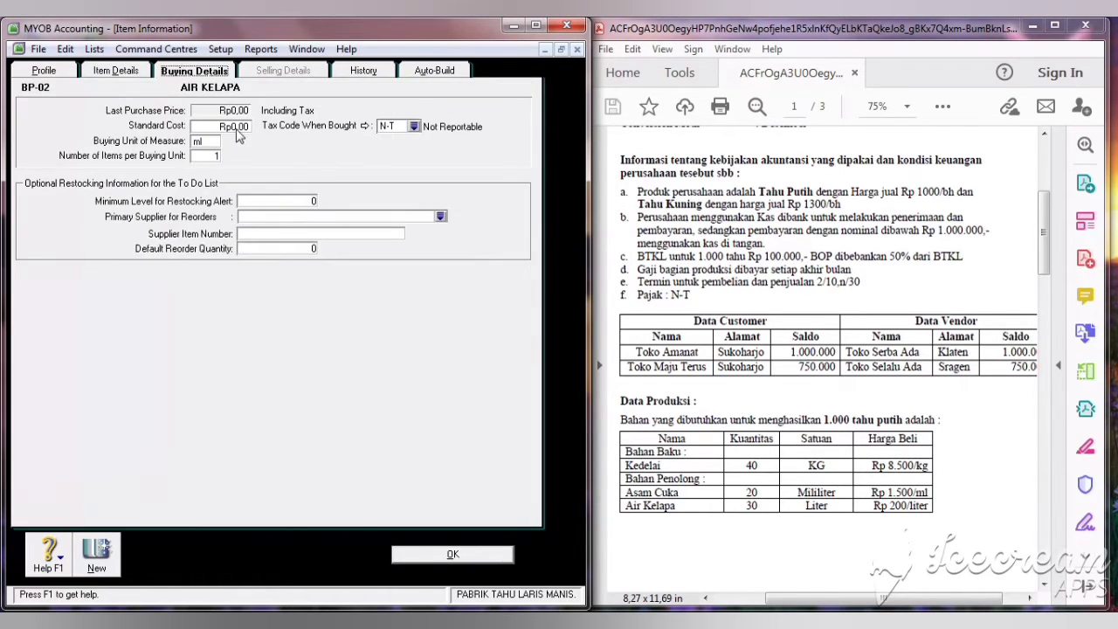
click(236, 129)
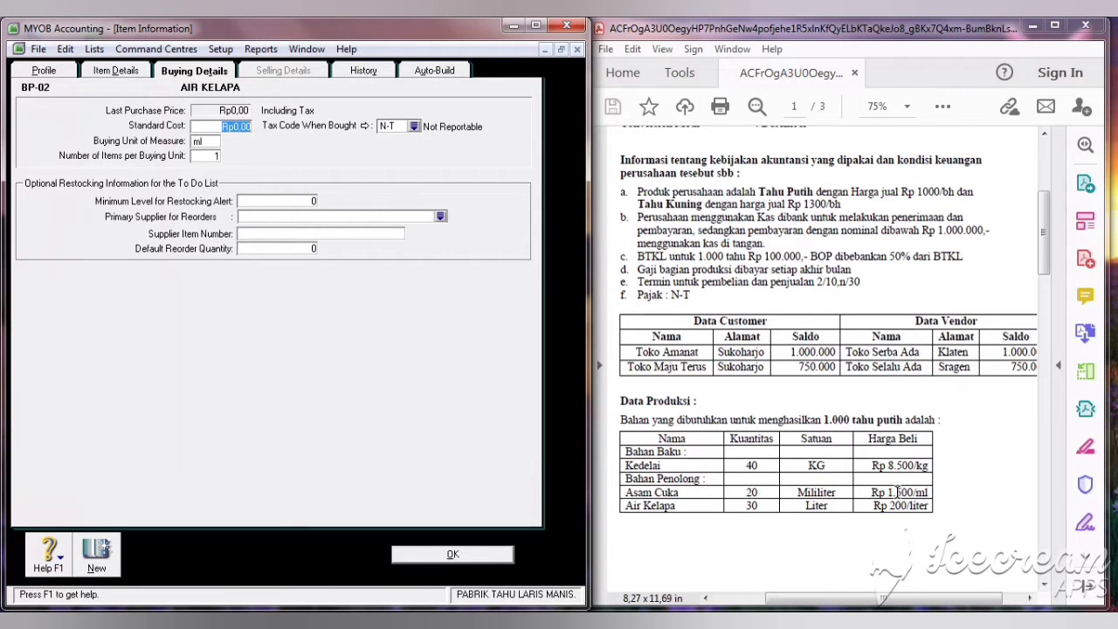
text(200)
click(209, 142)
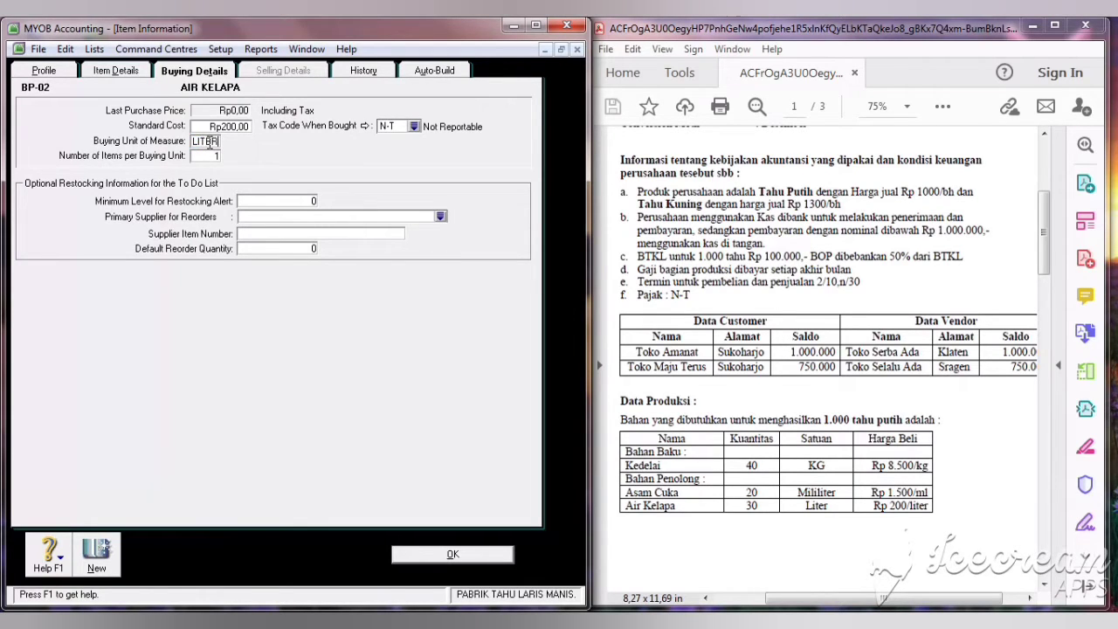
Create a new auxiliary material item with the item number BP-03 and the name KUNYIT.
click(98, 551)
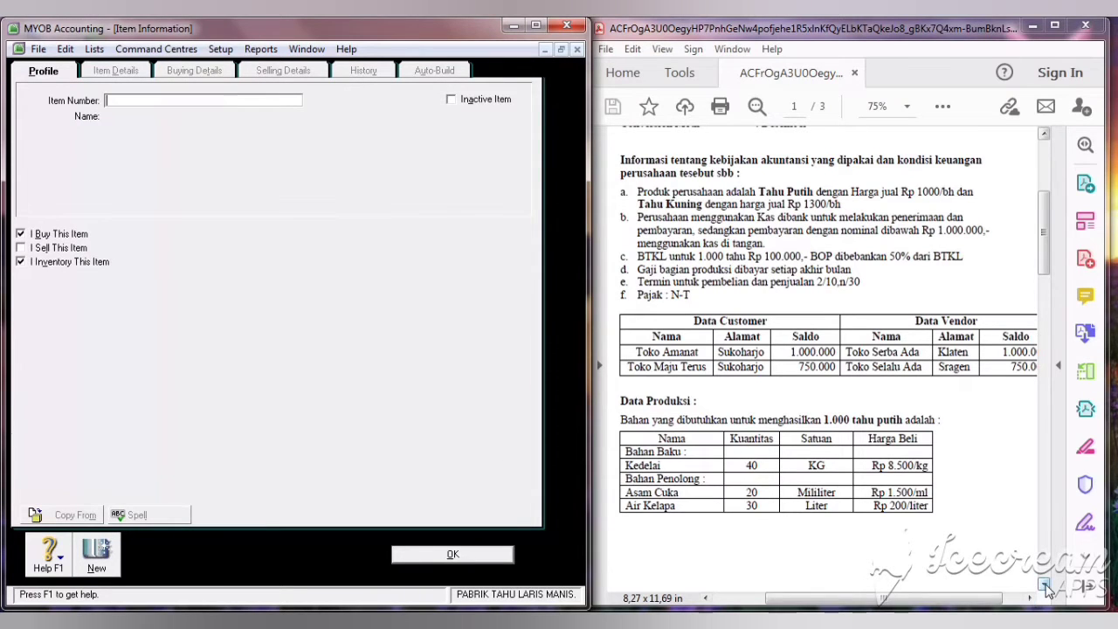
drag(1046, 586, 1046, 586)
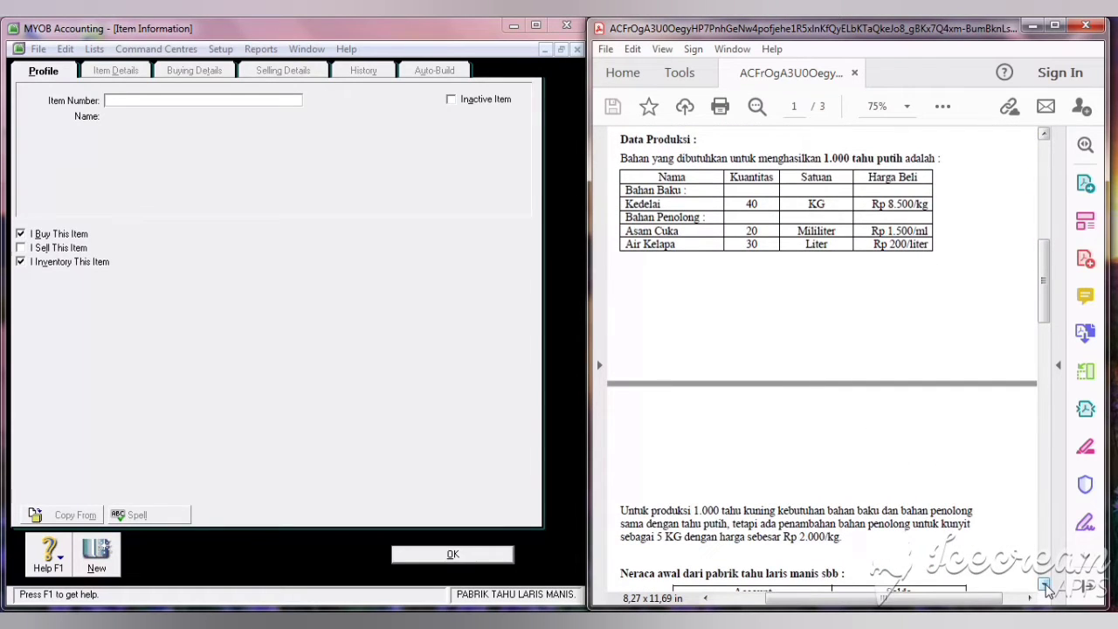
click(175, 101)
text(B)
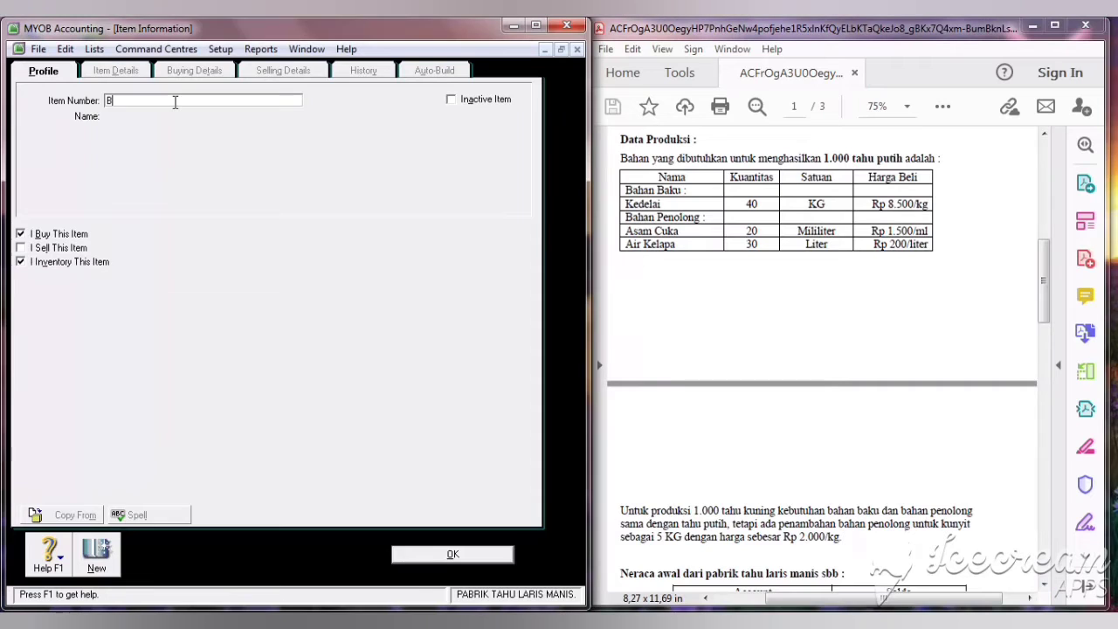
text(P-03)
key(Tab)
text(K)
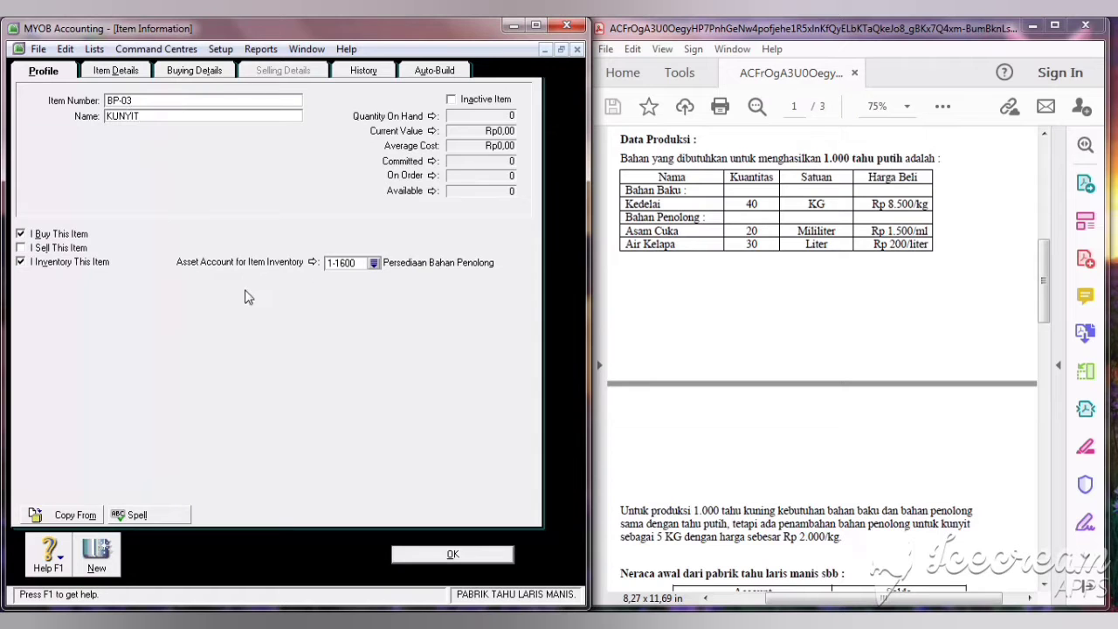
Set KUNYIT's standard cost to Rp2.000 and its buying unit of measure to KG, and finish the item entry.
click(173, 77)
click(235, 127)
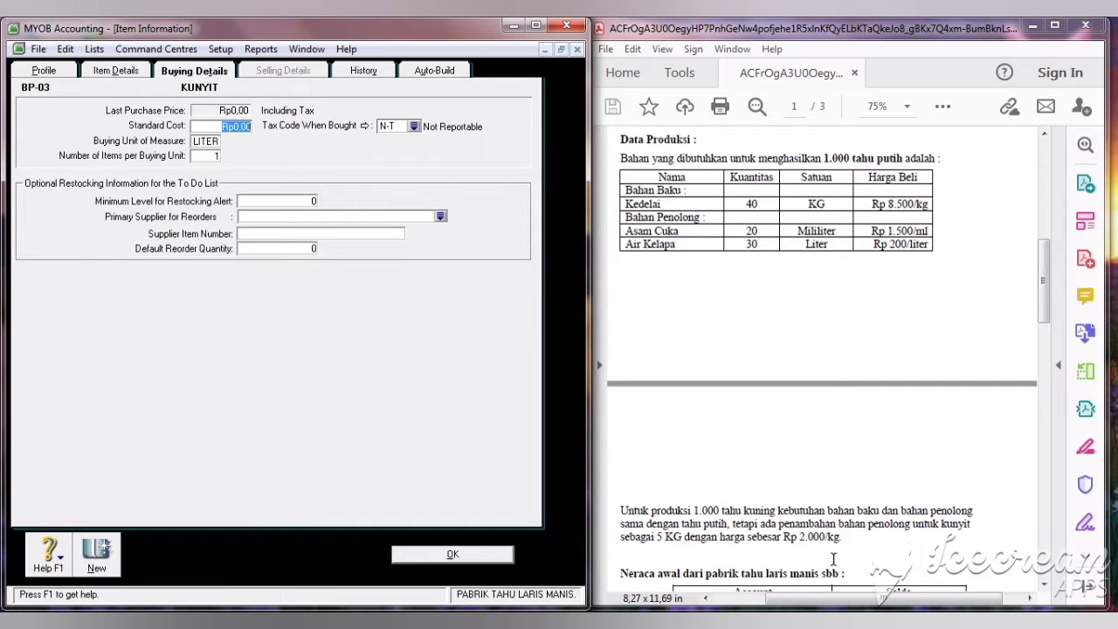
text(2000)
click(204, 141)
text(K)
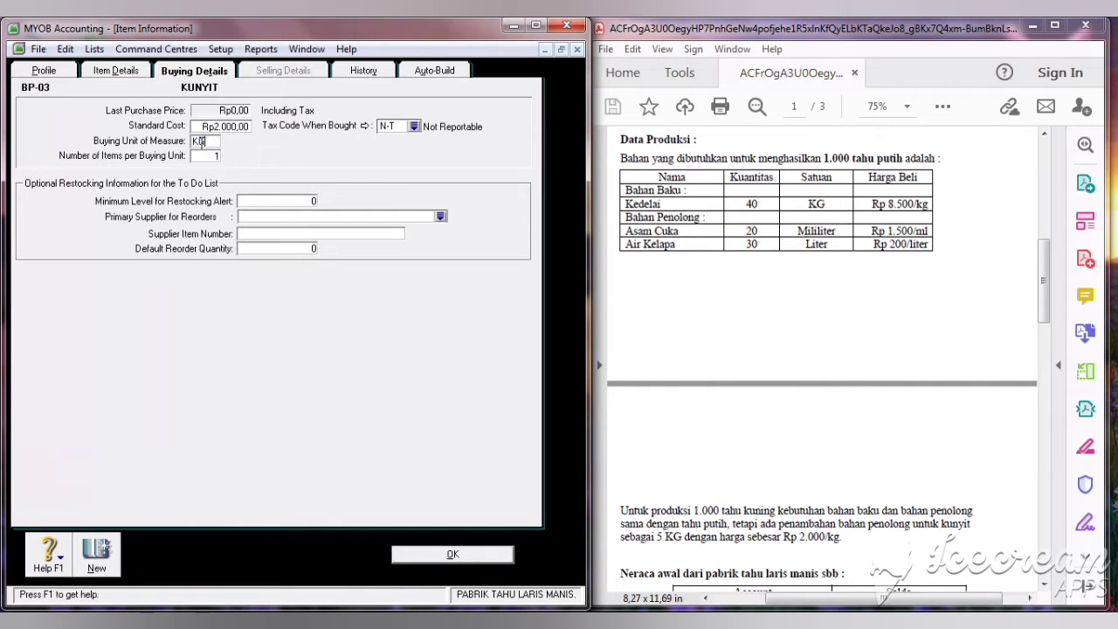
text(G)
click(476, 555)
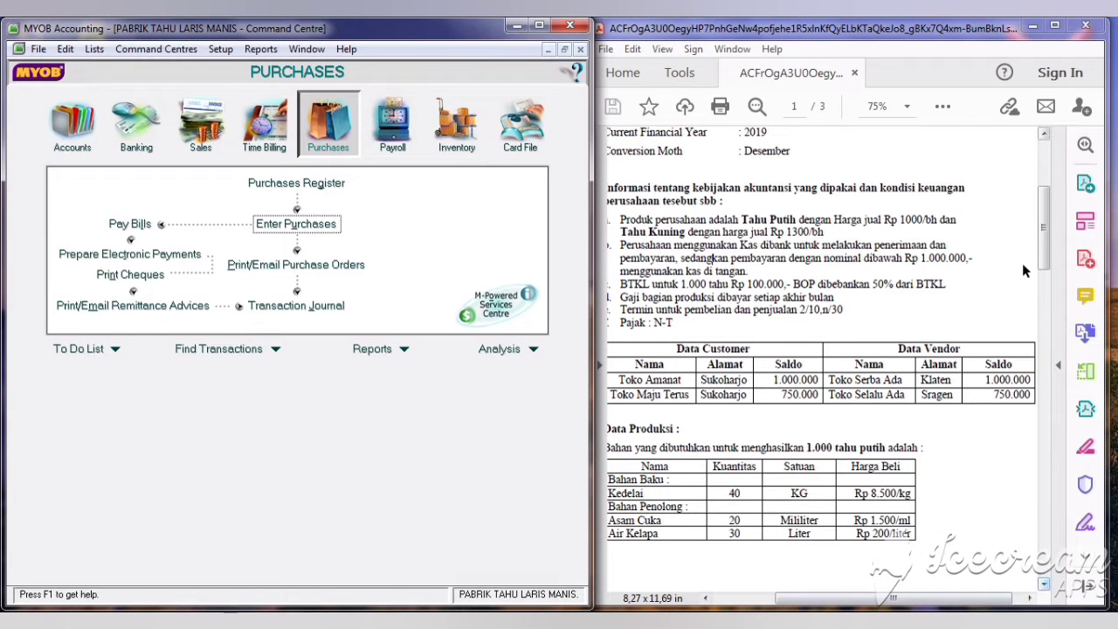
Start a new purchase bill for the supplier TOKO SERBA ADA with the purchase number NK01.
drag(1044, 229, 1054, 398)
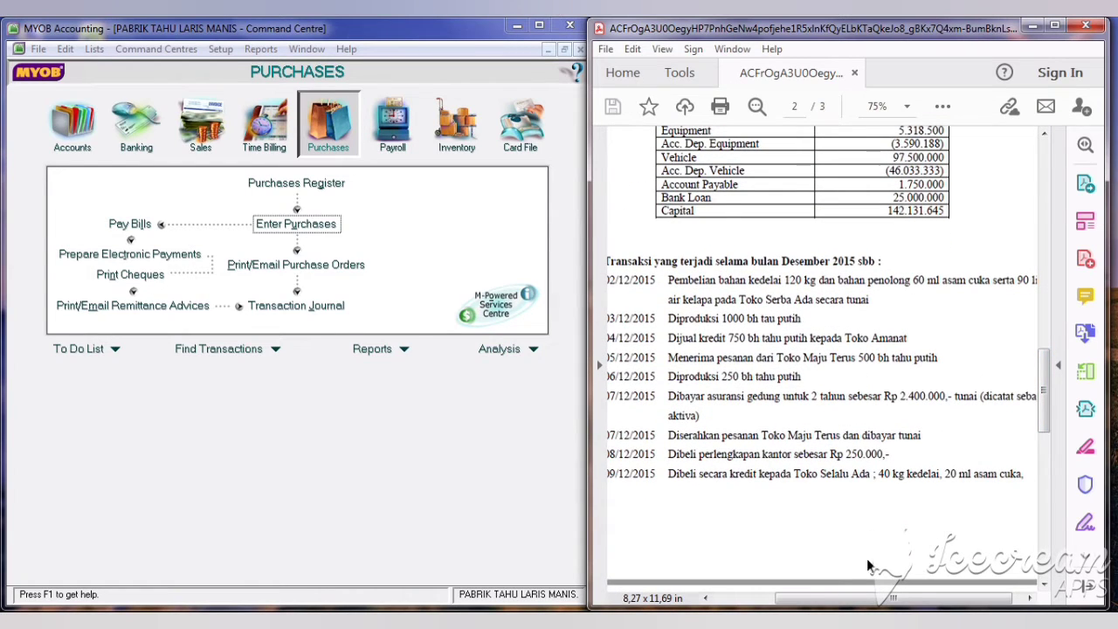
drag(585, 312, 576, 312)
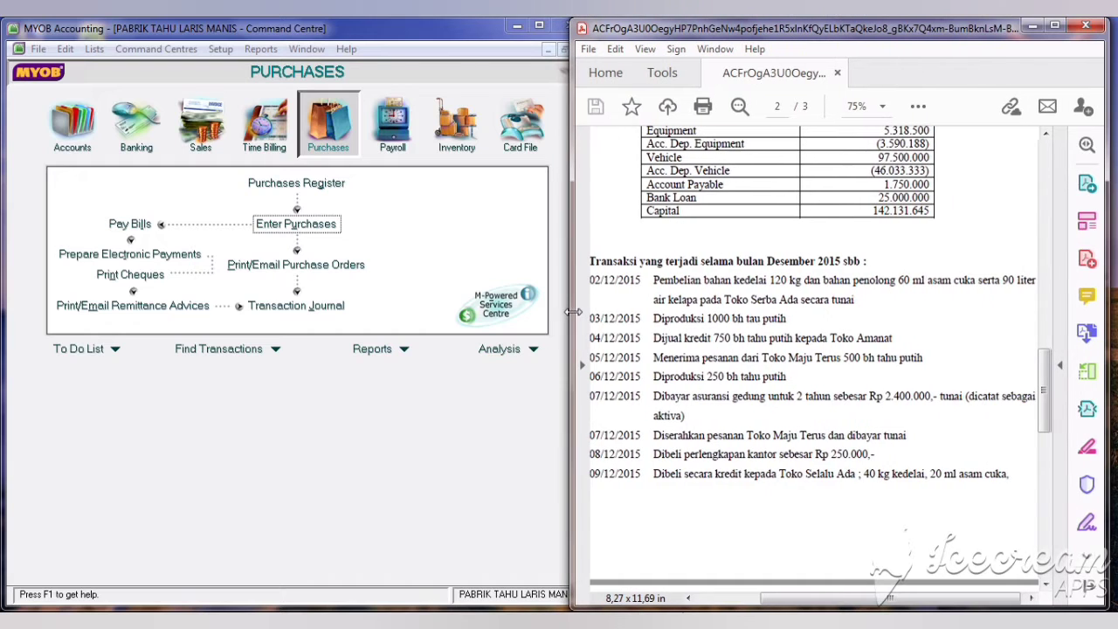
click(296, 223)
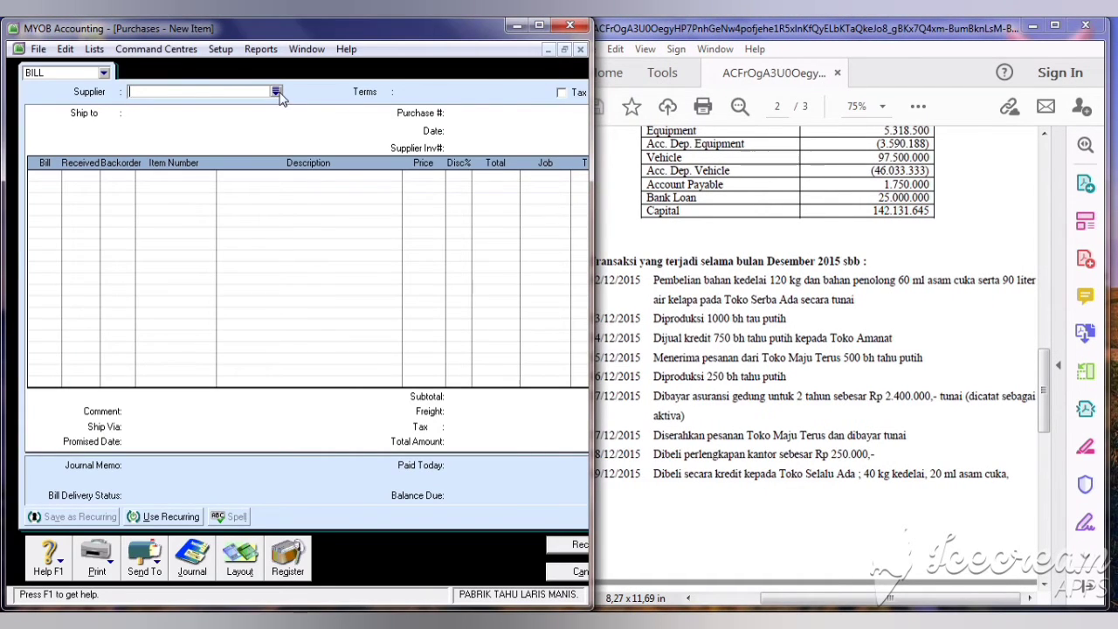
click(276, 92)
click(279, 243)
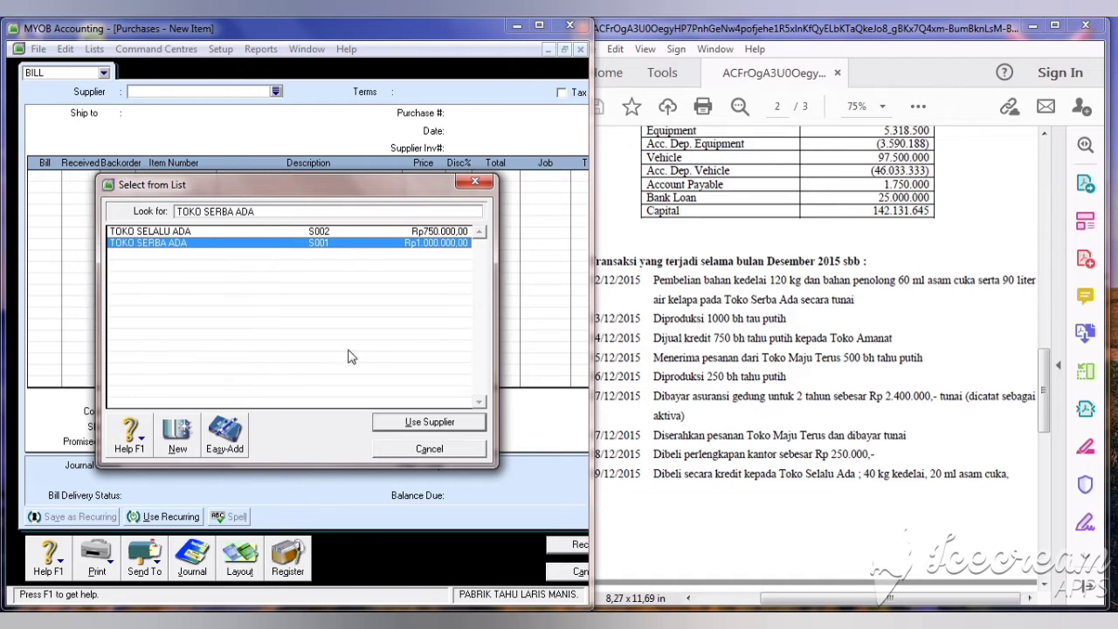
click(400, 421)
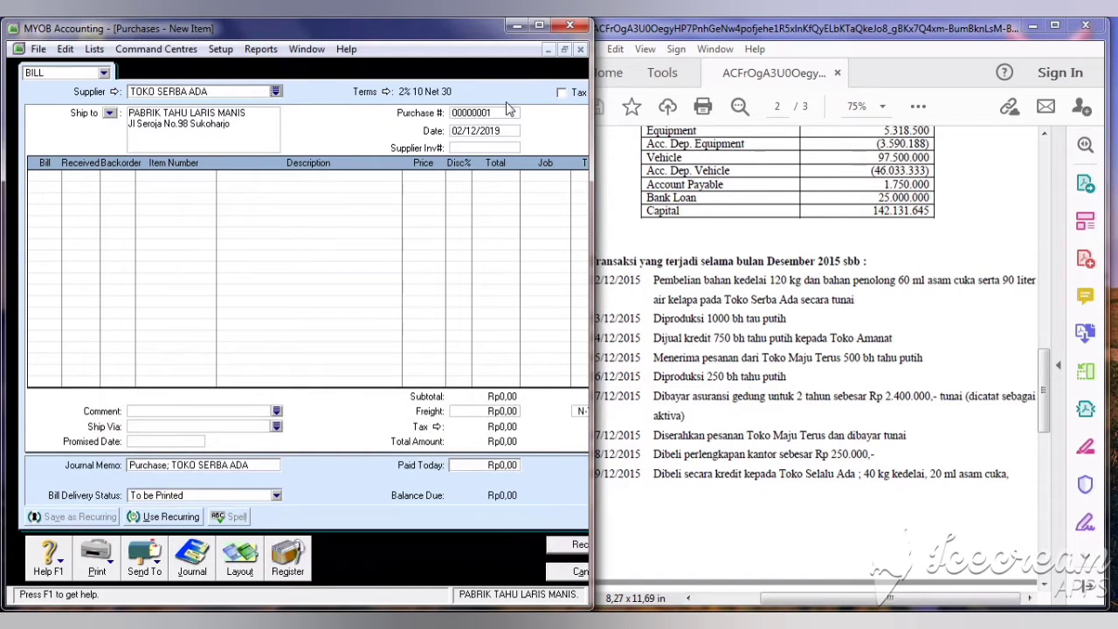
click(499, 113)
text(NK)
Add a bill line for 120 units of KEDELAI (BB-01).
click(42, 182)
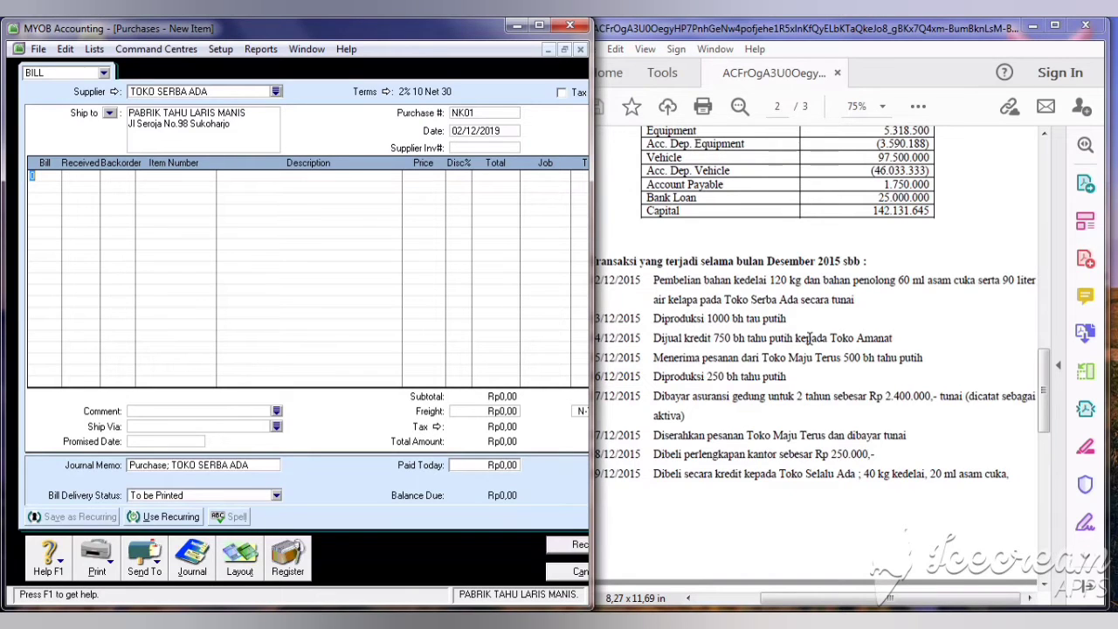
text(120)
key(Tab)
key(Tab)
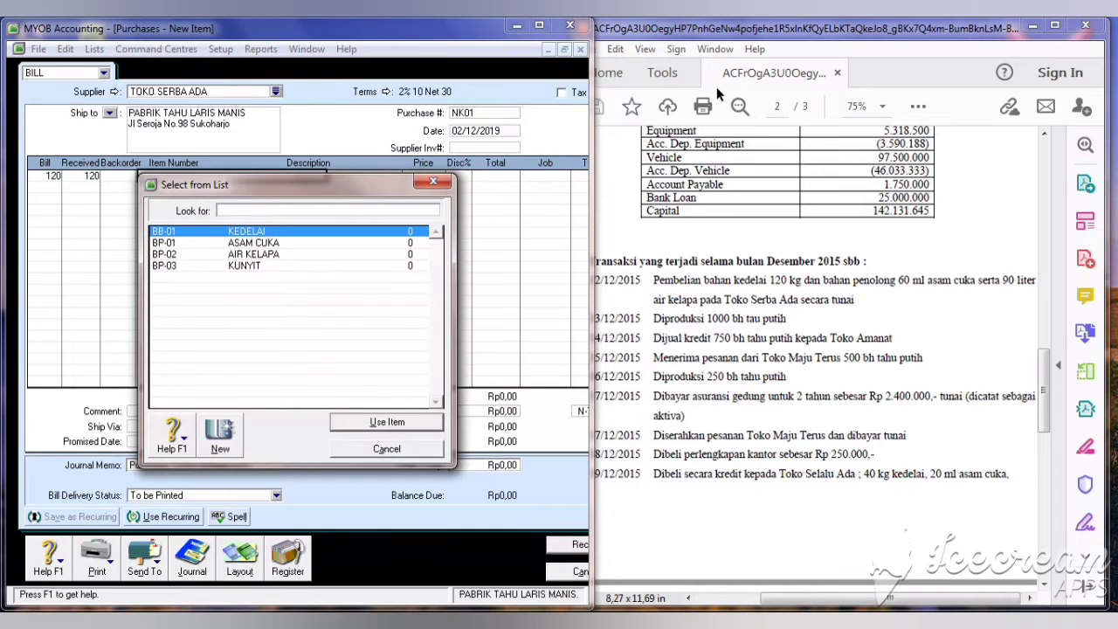
click(379, 424)
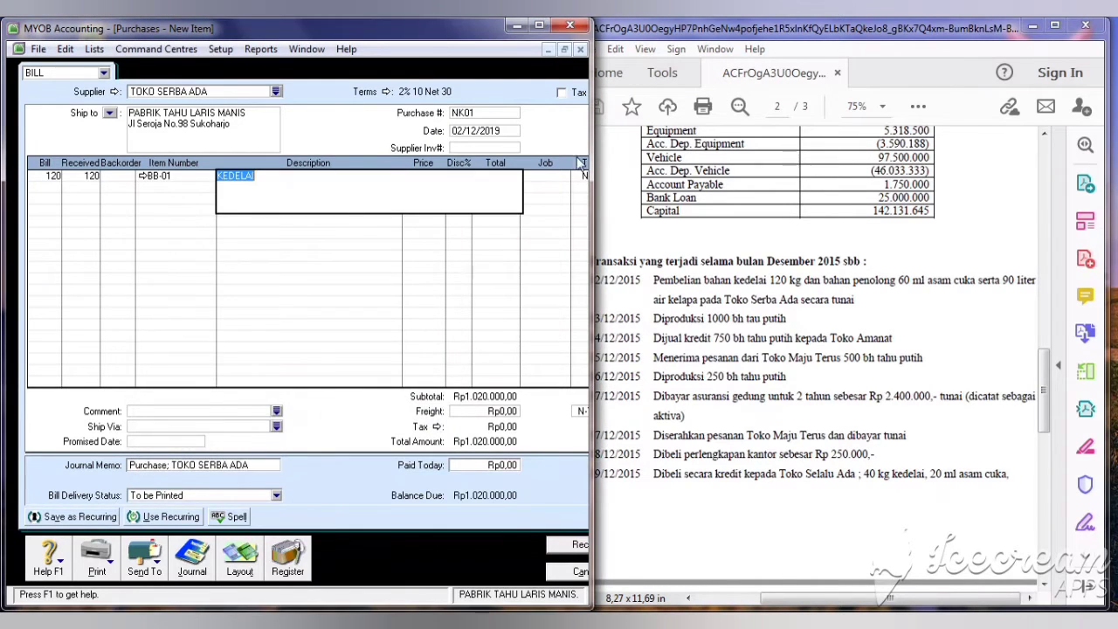
key(Tab)
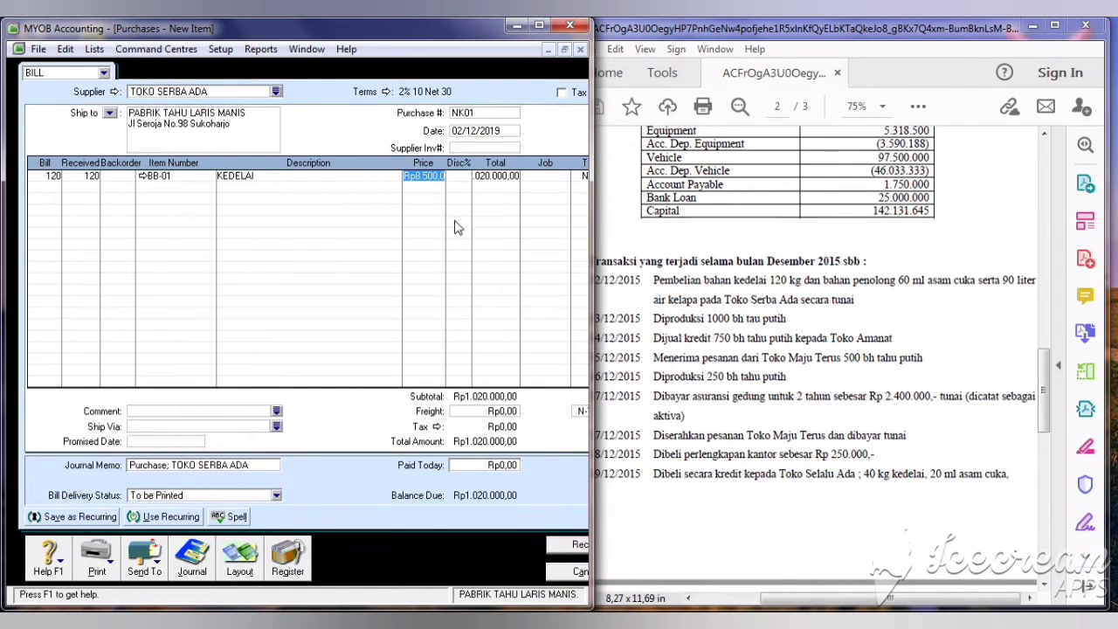
Add a second bill line for 60 units of ASAM CUKA (BP-01).
click(36, 185)
key(Tab)
key(Tab)
key(Tab)
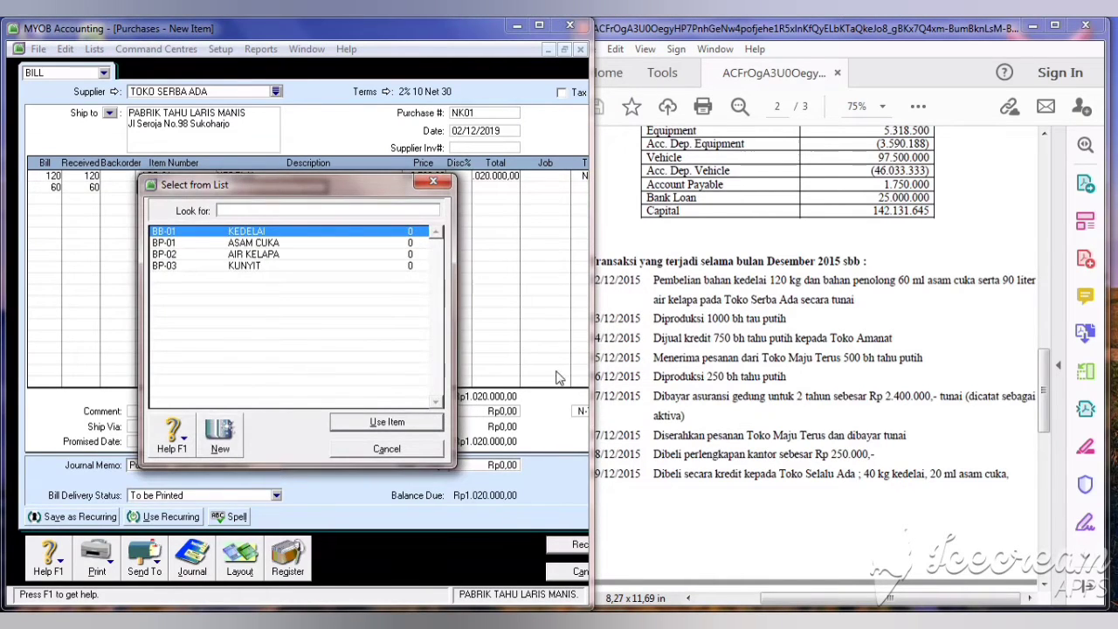
click(251, 243)
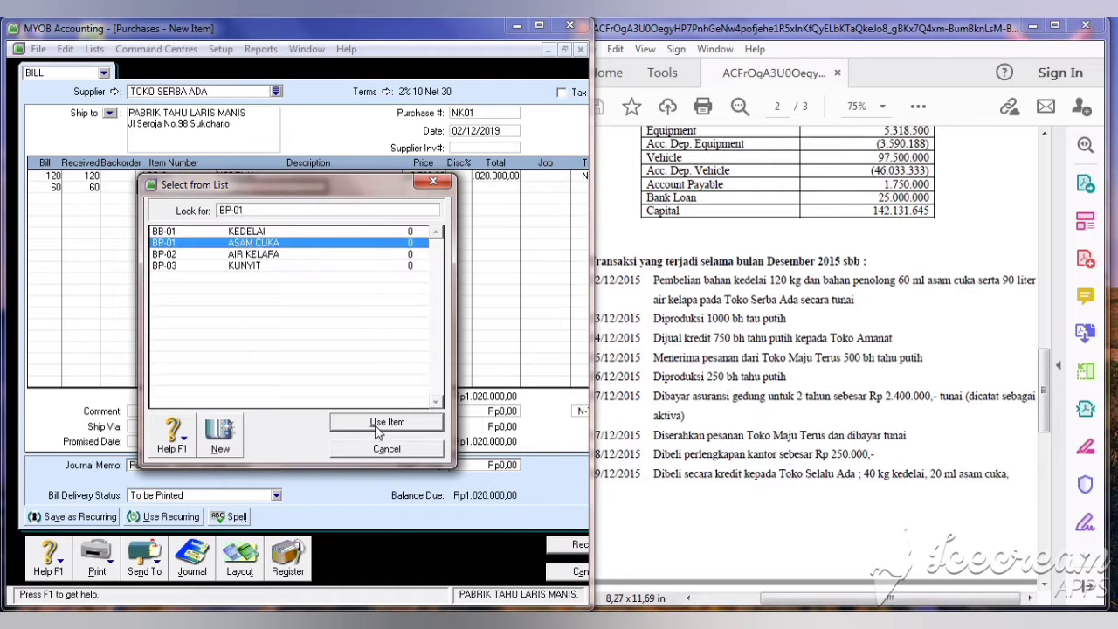
click(386, 423)
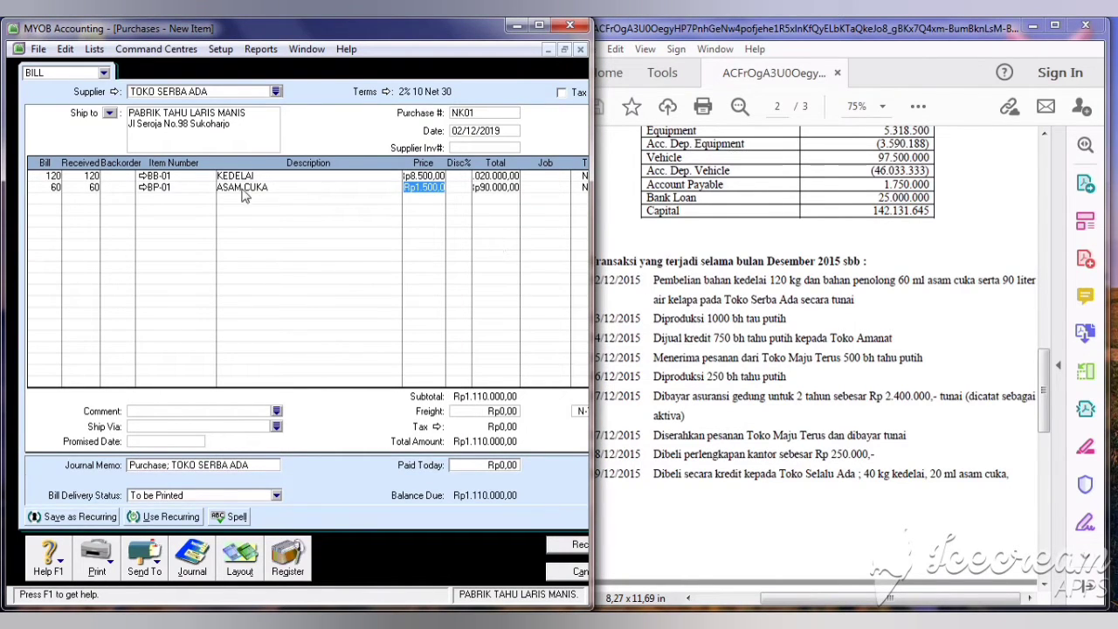
Add a third bill line for 90 units of AIR KELAPA (BP-02).
click(44, 202)
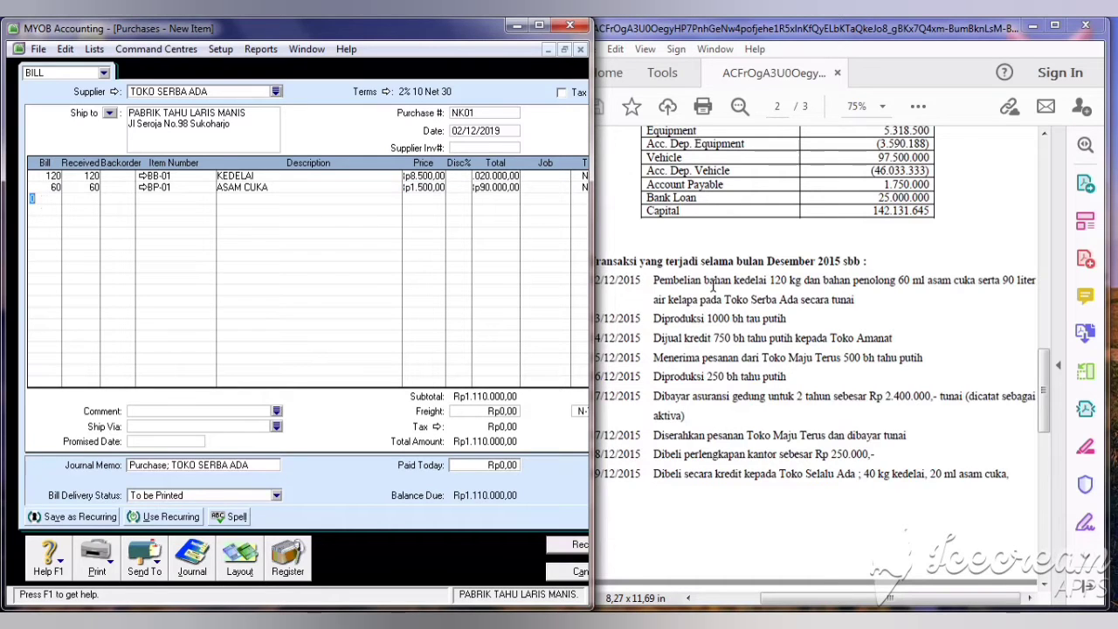
text(90)
key(Tab)
key(Tab)
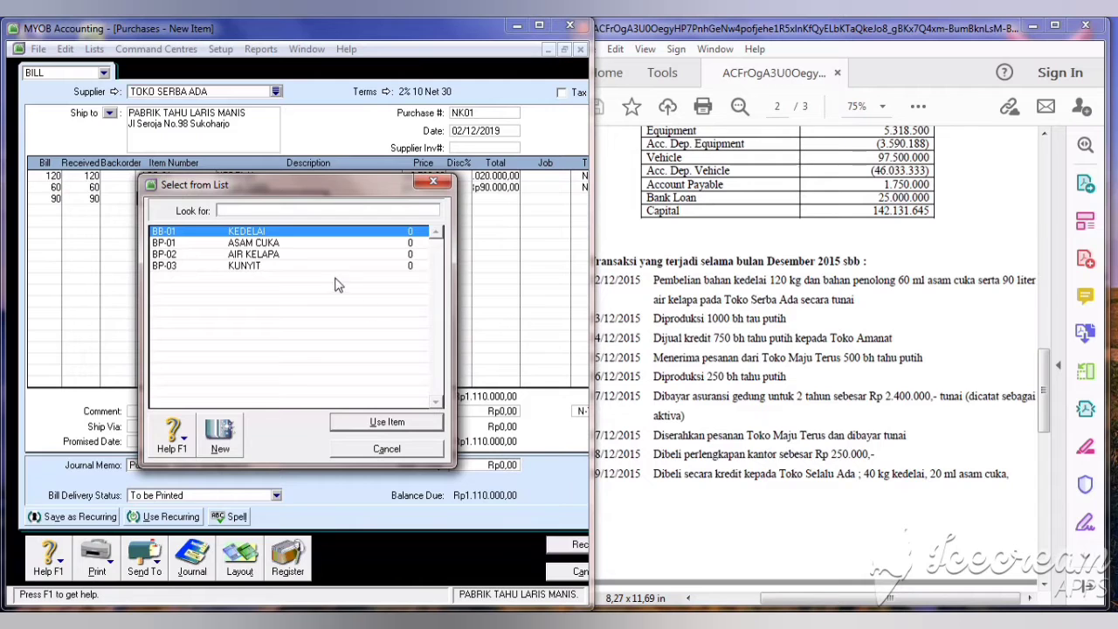
click(262, 255)
click(362, 424)
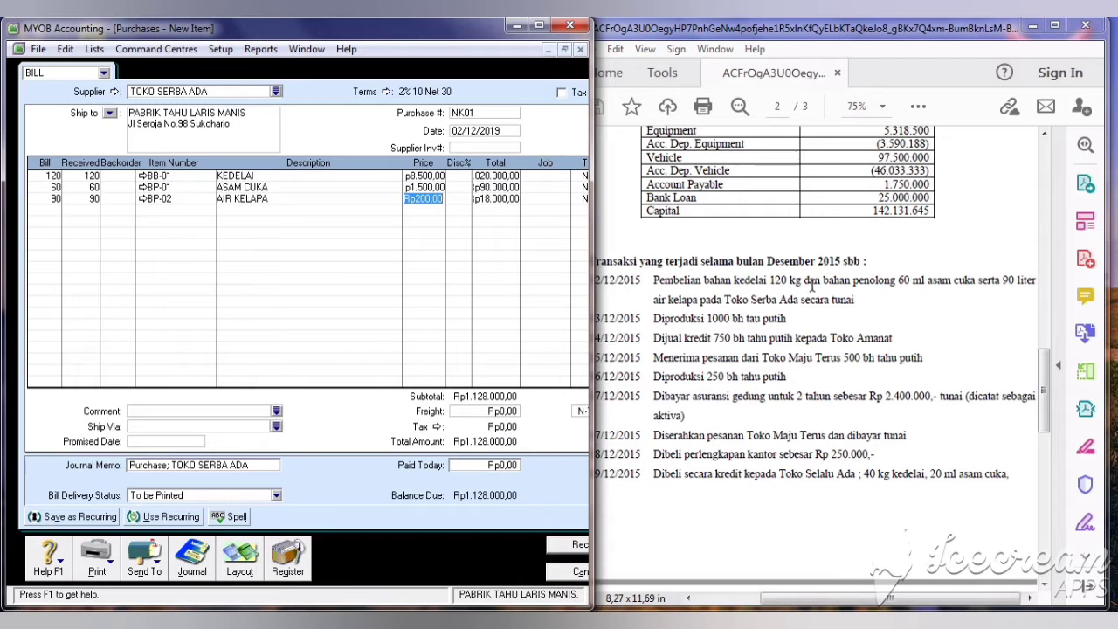
Enter Rp1.128.000 as paid today and record the TOKO SERBA ADA bill together with its payment cheque.
click(485, 466)
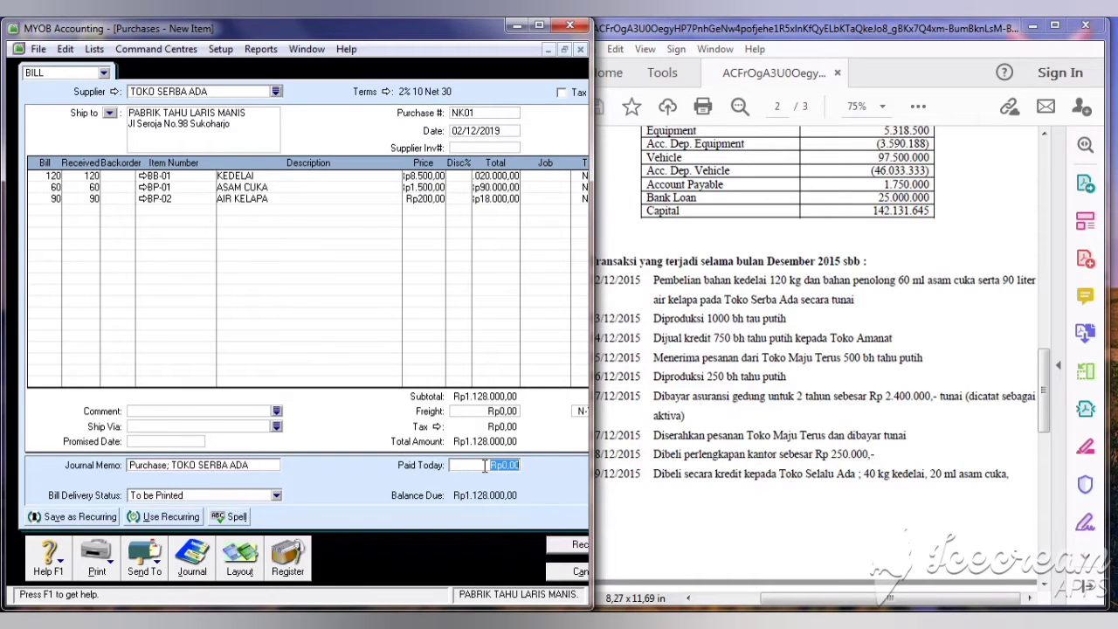
text(1.128.000)
key(Tab)
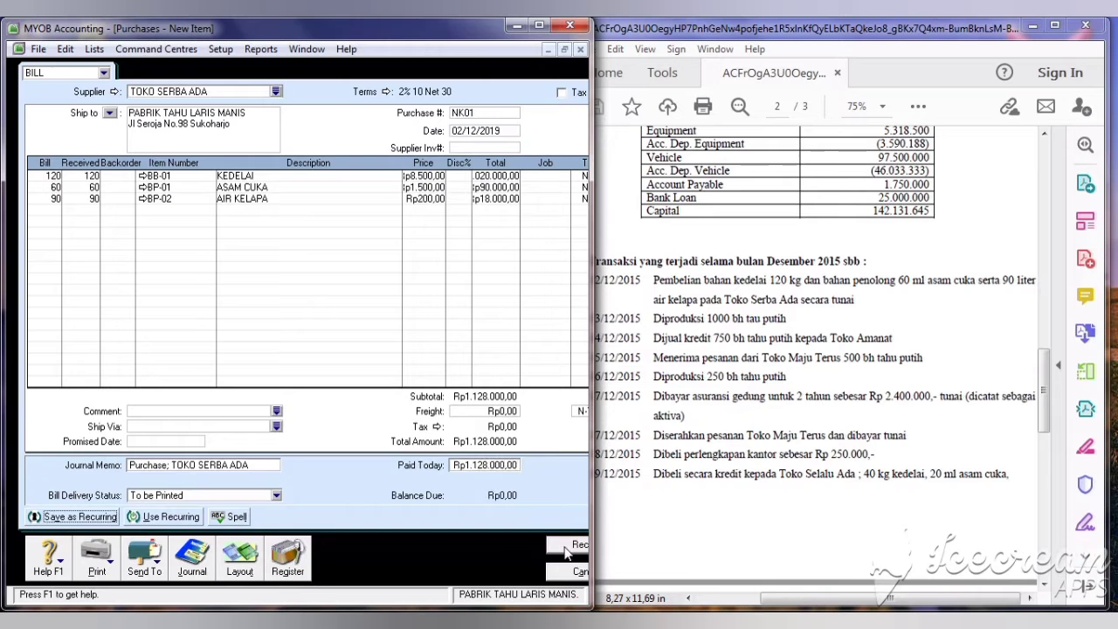
click(566, 549)
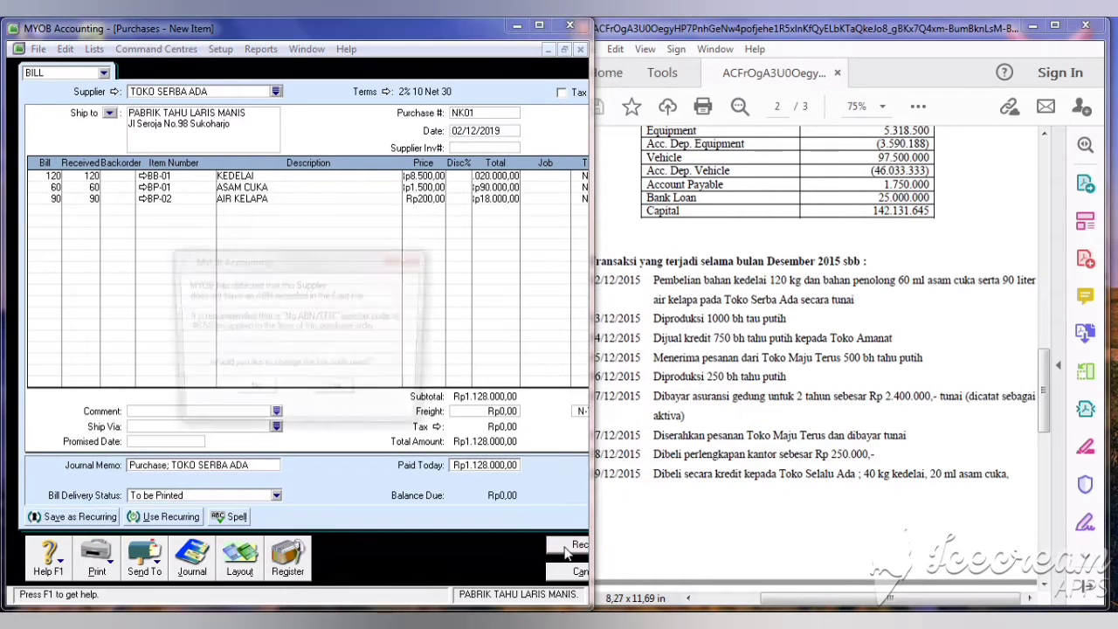
click(255, 396)
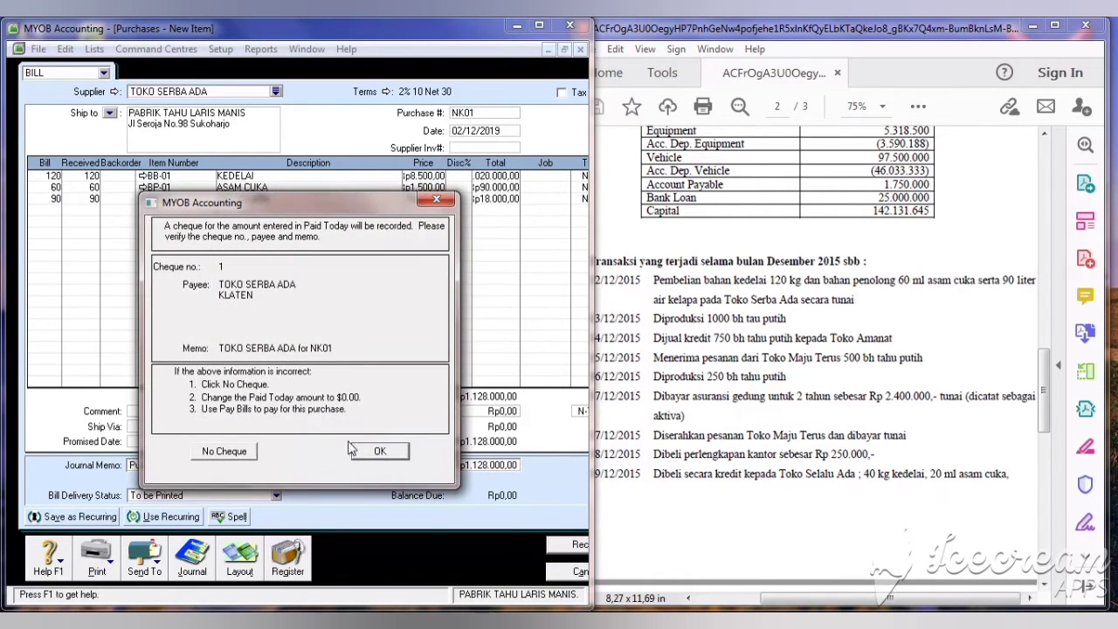
click(373, 449)
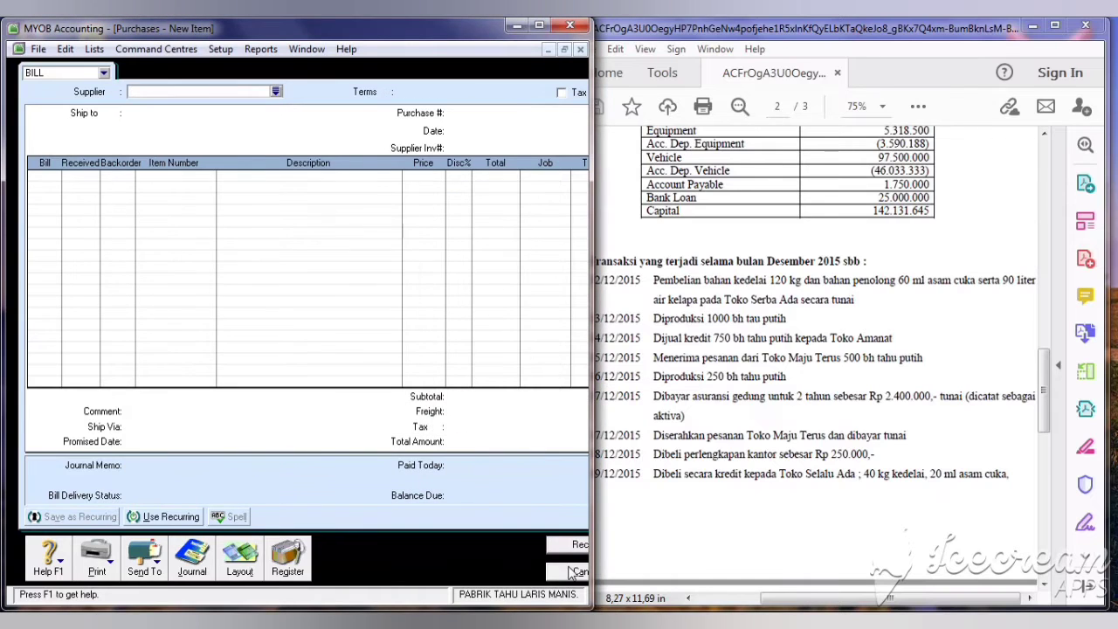
Close the purchase entry, check the production data for 1.000 tahu putih in the case study, and open an inventory adjustment.
click(571, 572)
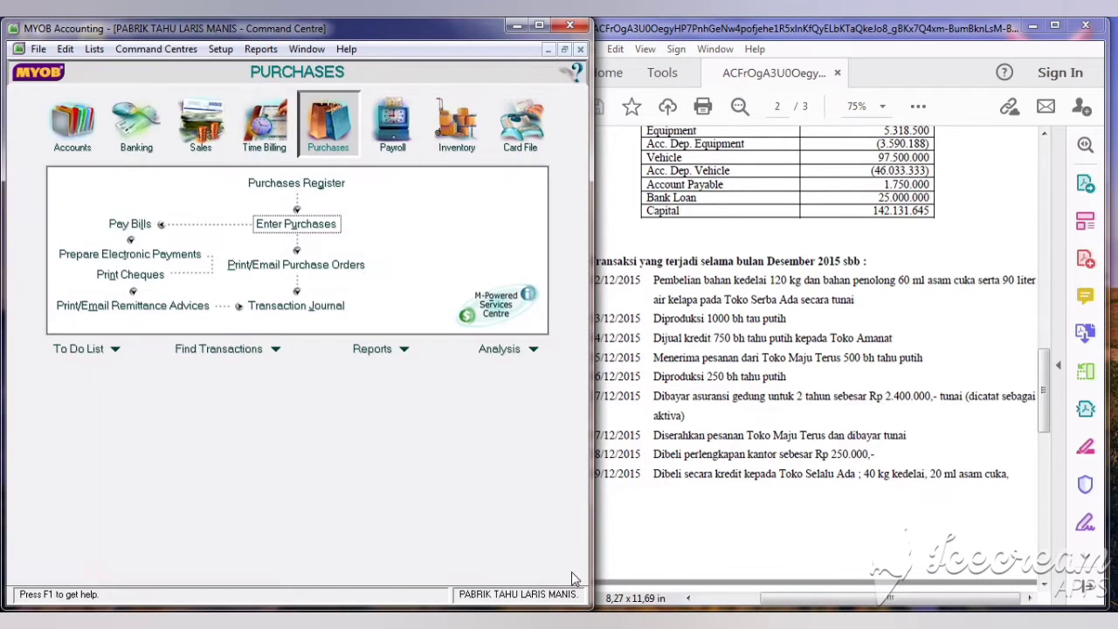
click(1049, 275)
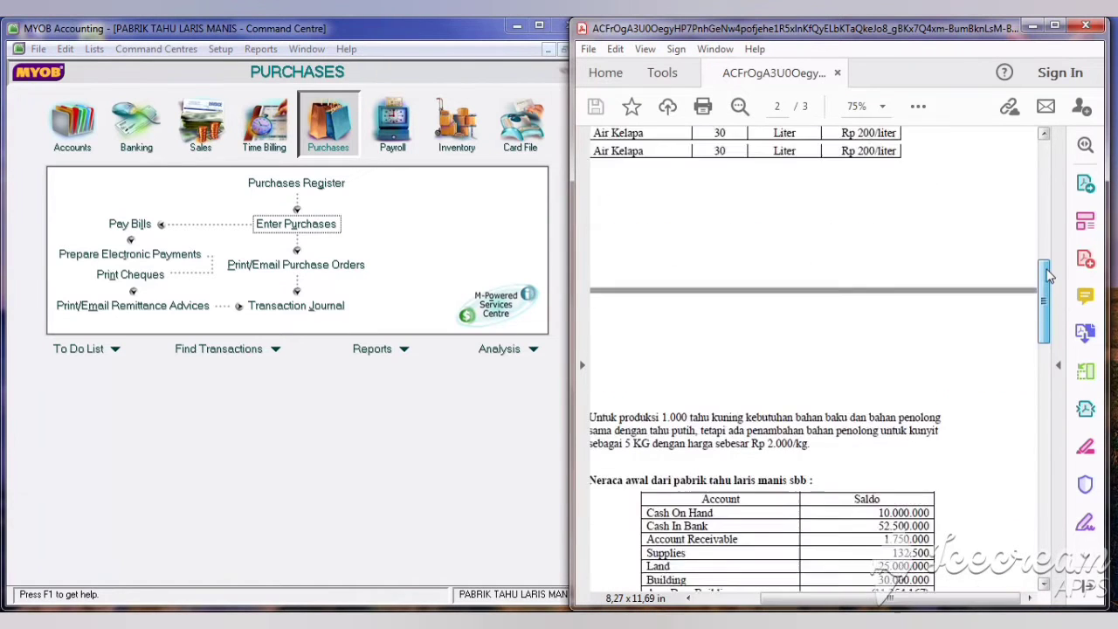
drag(1048, 275, 1053, 252)
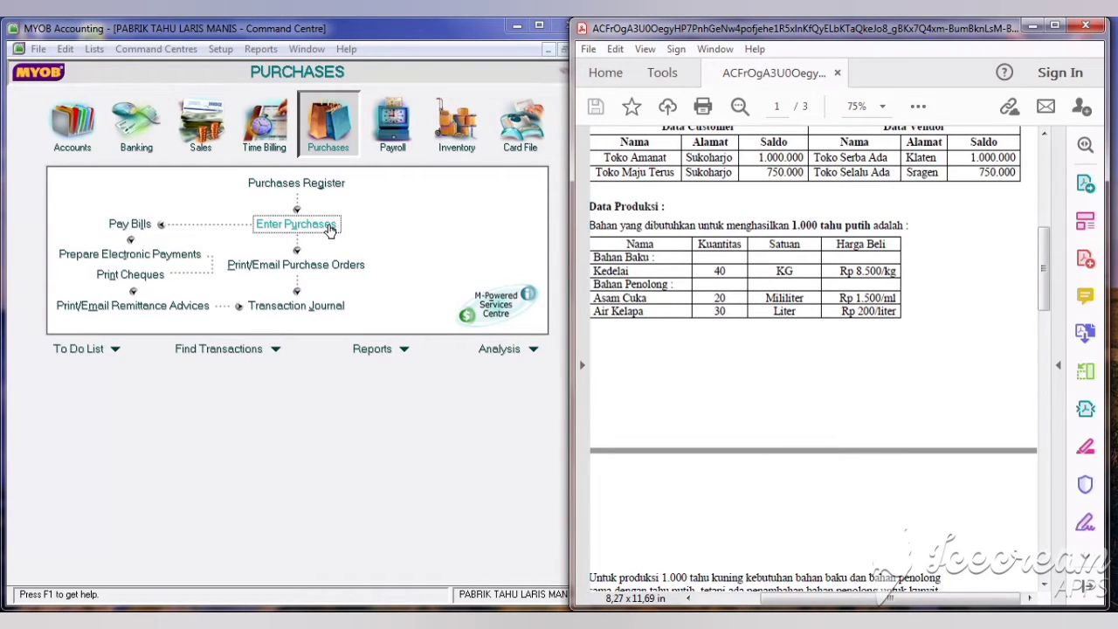
click(456, 122)
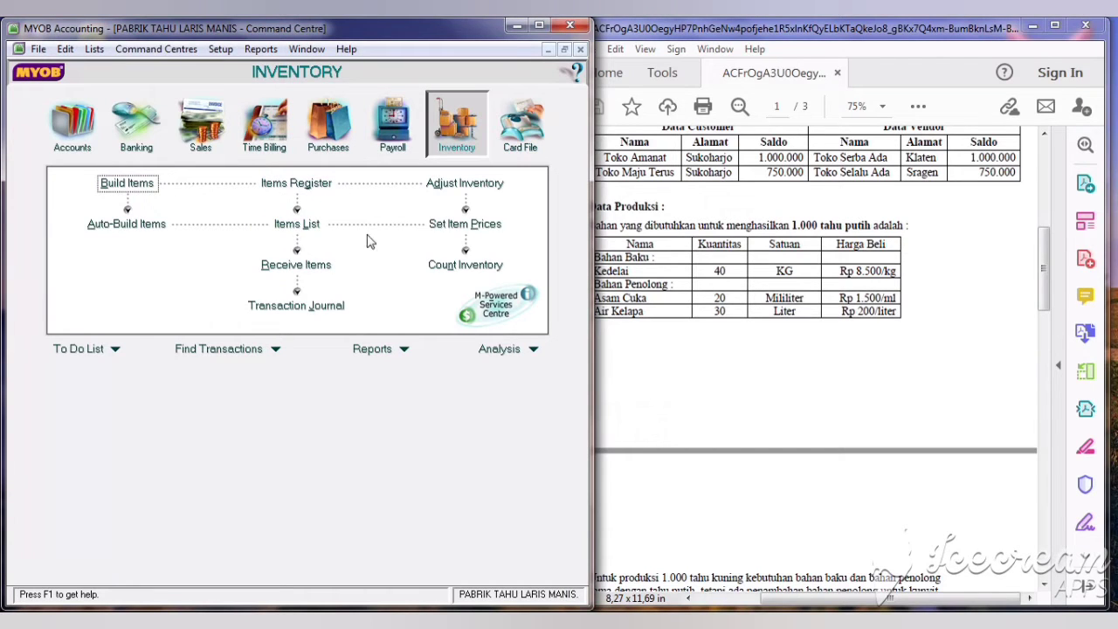
click(464, 183)
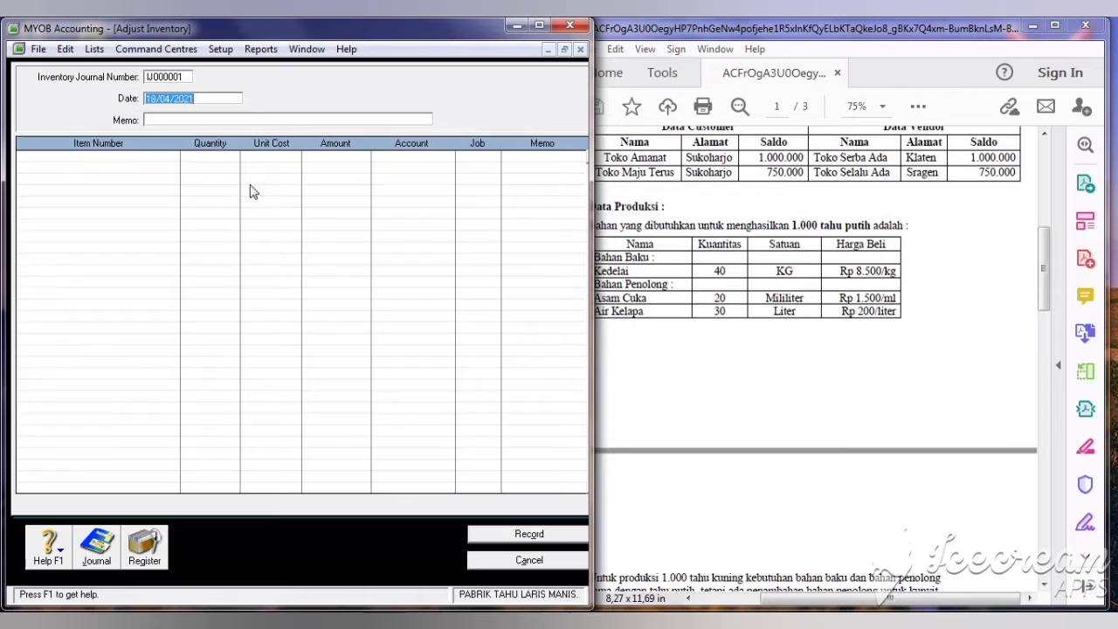
Set the adjustment's journal number to 001, its date to 03/12/2019 and its memo to PRODUKSI 1000 TAHU PUTIH.
click(167, 79)
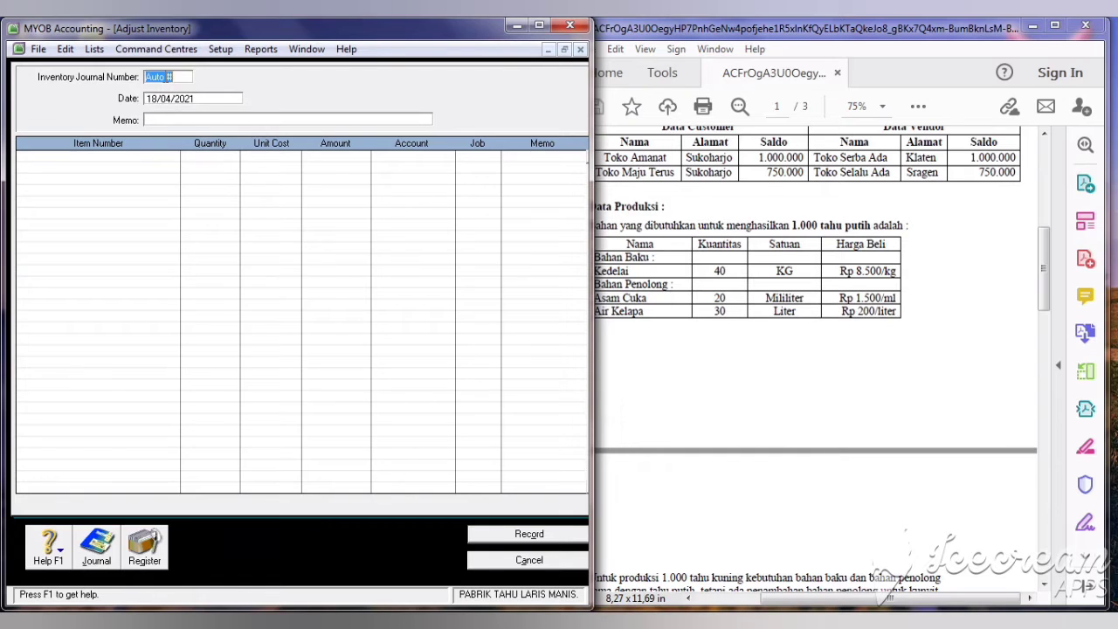
key(BackSpace)
click(180, 99)
drag(1037, 266, 1055, 370)
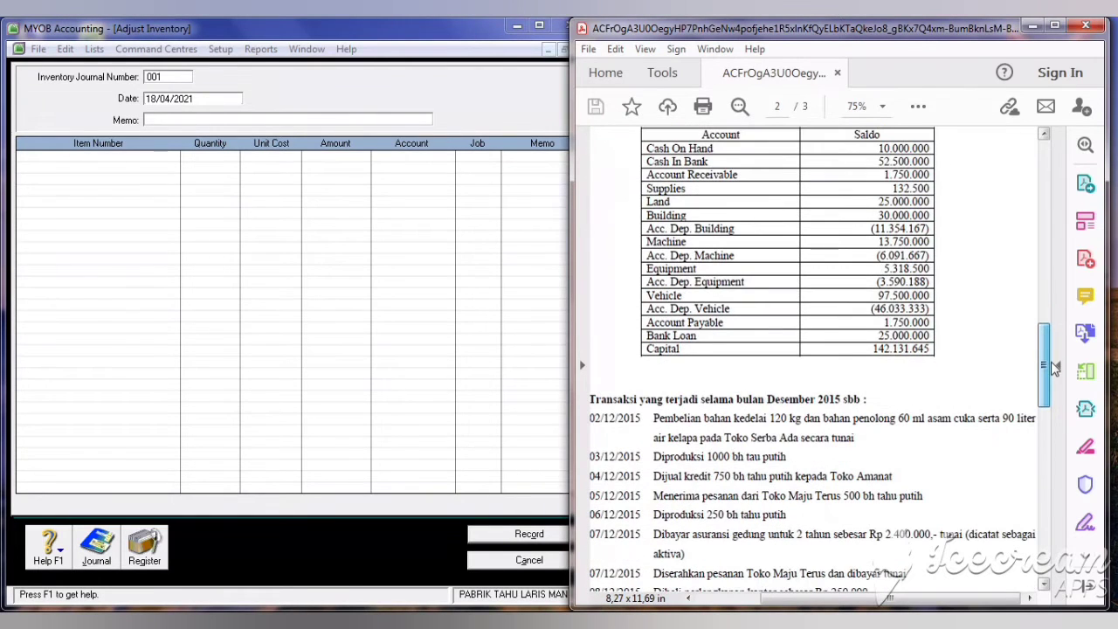
click(195, 100)
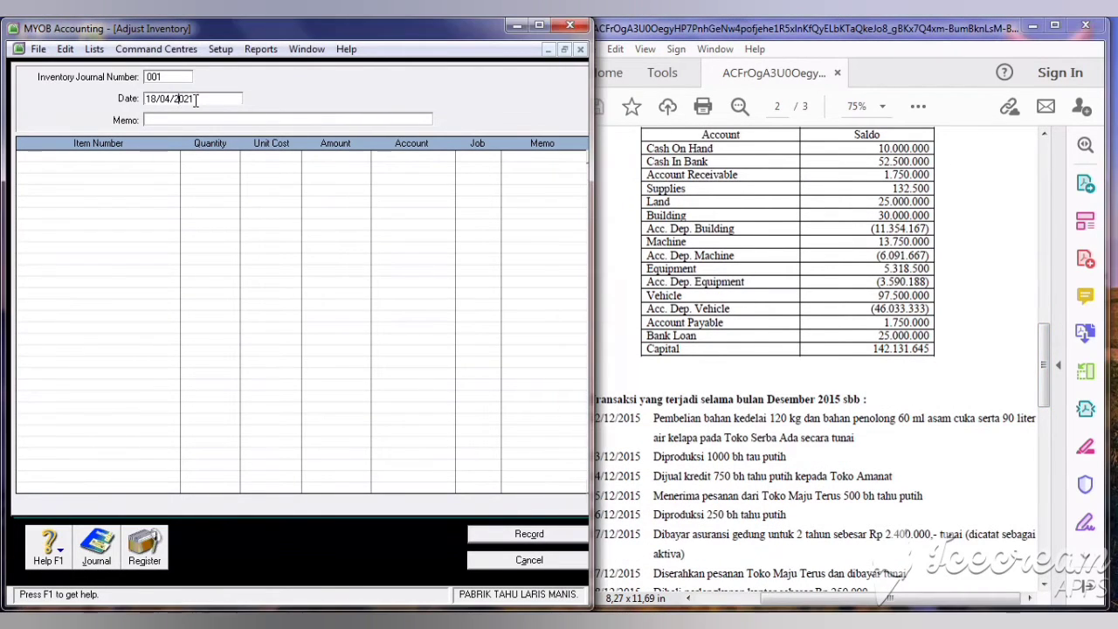
key(BackSpace)
key(BackSpace)
key(BackSpace)
key(BackSpace)
key(BackSpace)
key(BackSpace)
key(BackSpace)
key(BackSpace)
key(BackSpace)
key(BackSpace)
text(3/12/2019)
key(Tab)
text(PRODUKSI 1000 TAHU PUTIH)
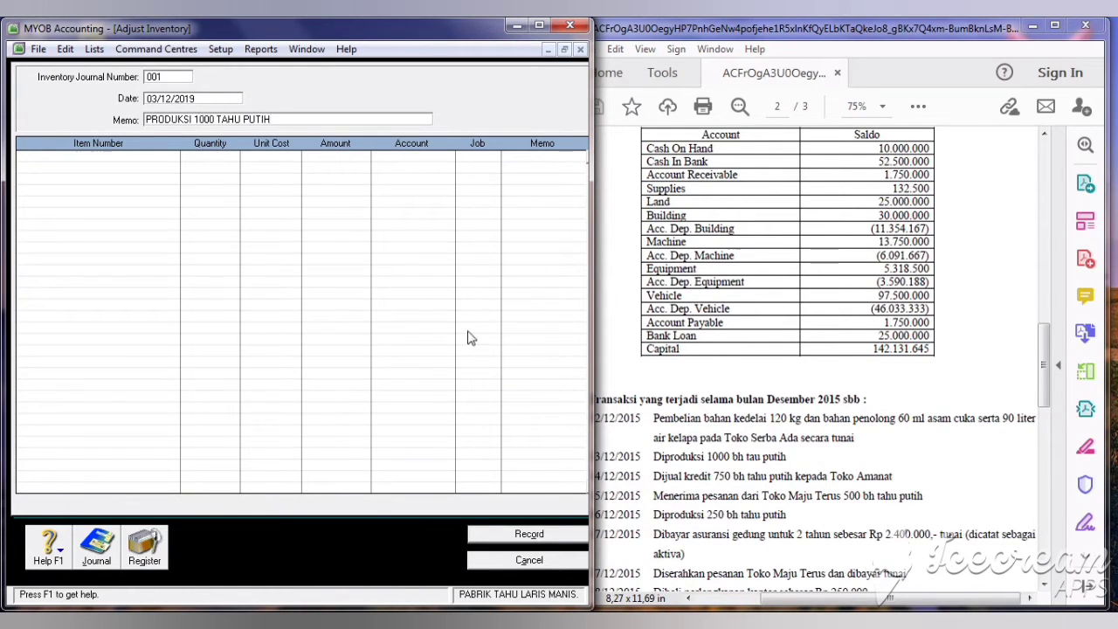
Add an adjustment line for item KEDELAI (BB-01) with a quantity of -40.
click(107, 157)
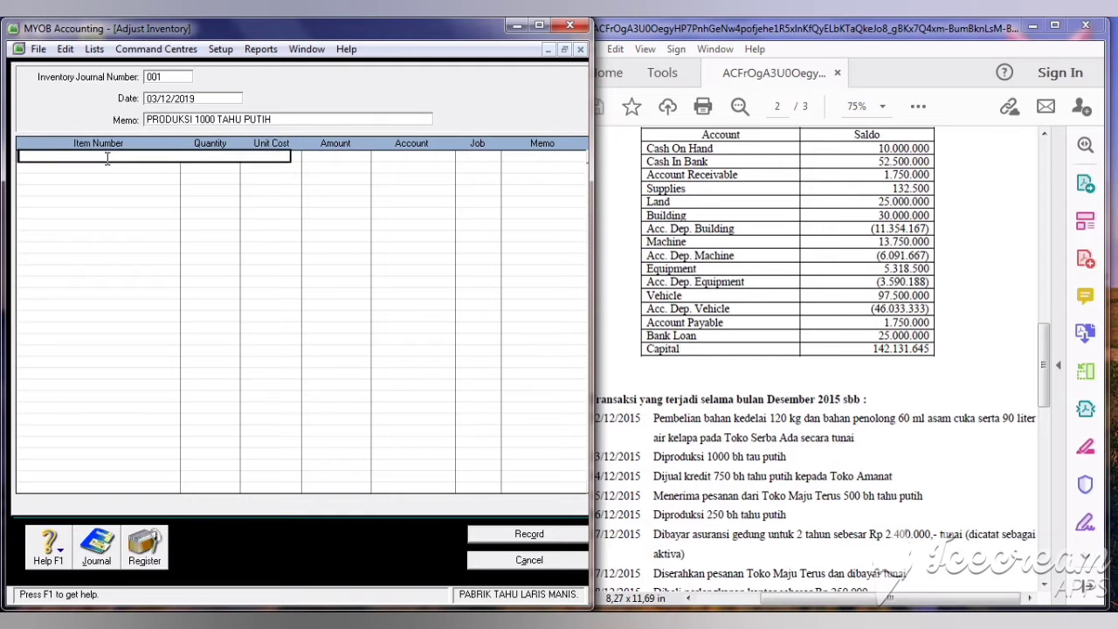
key(Tab)
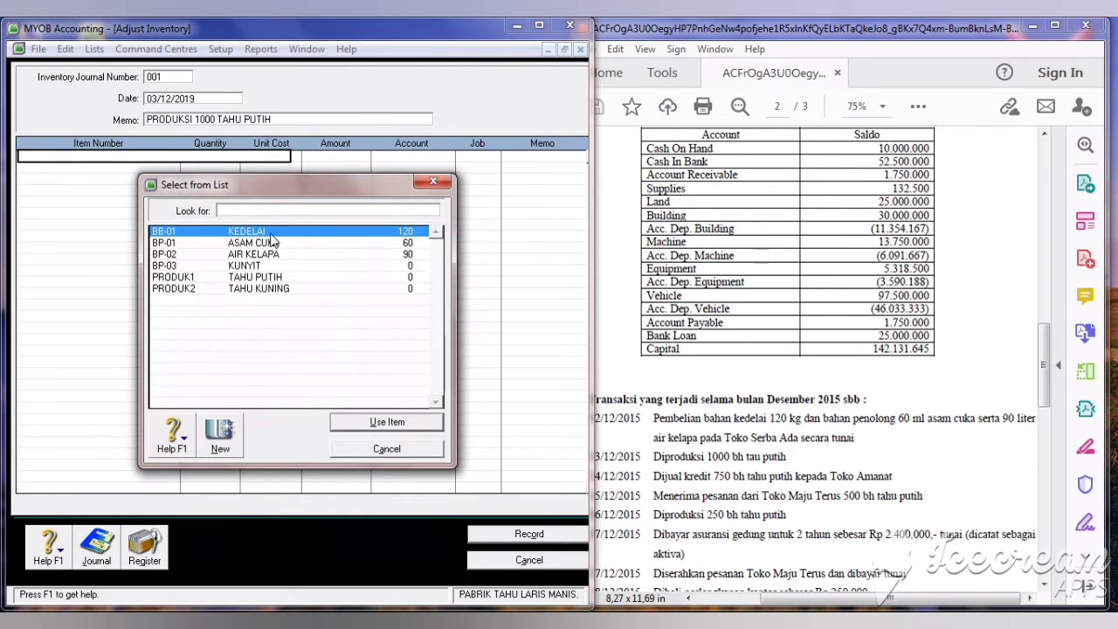
click(406, 421)
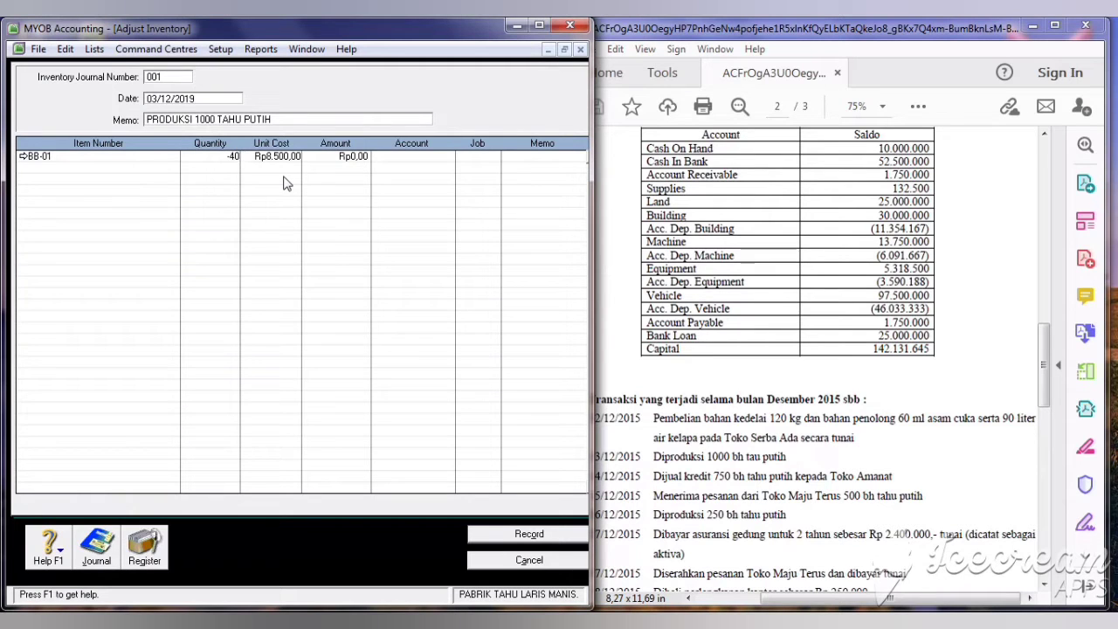
Add a second adjustment line for item ASAM CUKA (BP-01) with a quantity of -20.
click(51, 169)
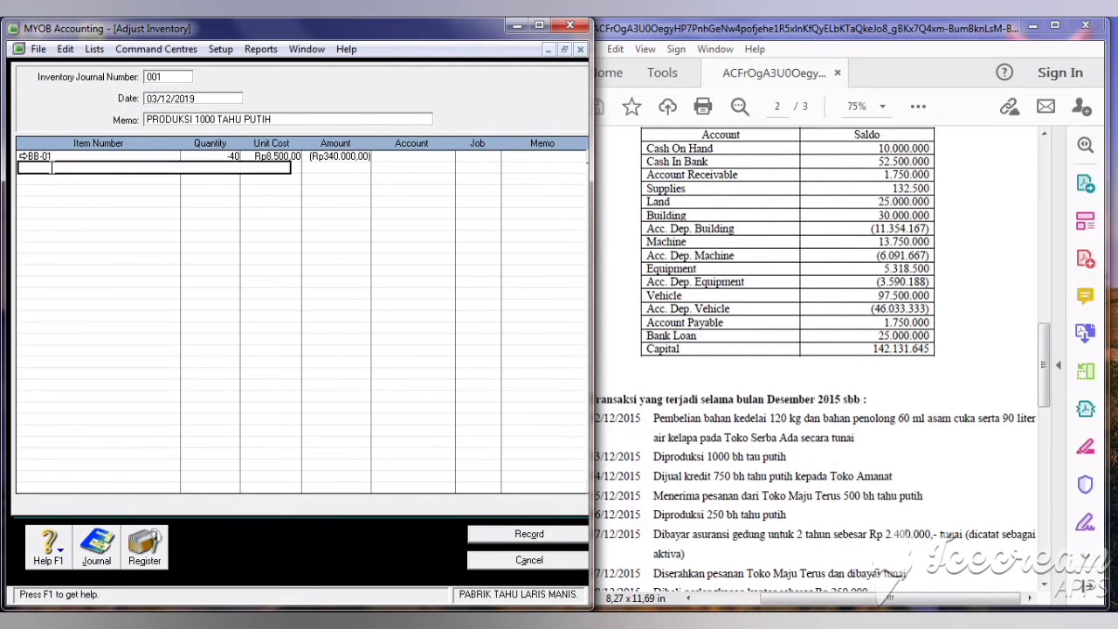
key(Tab)
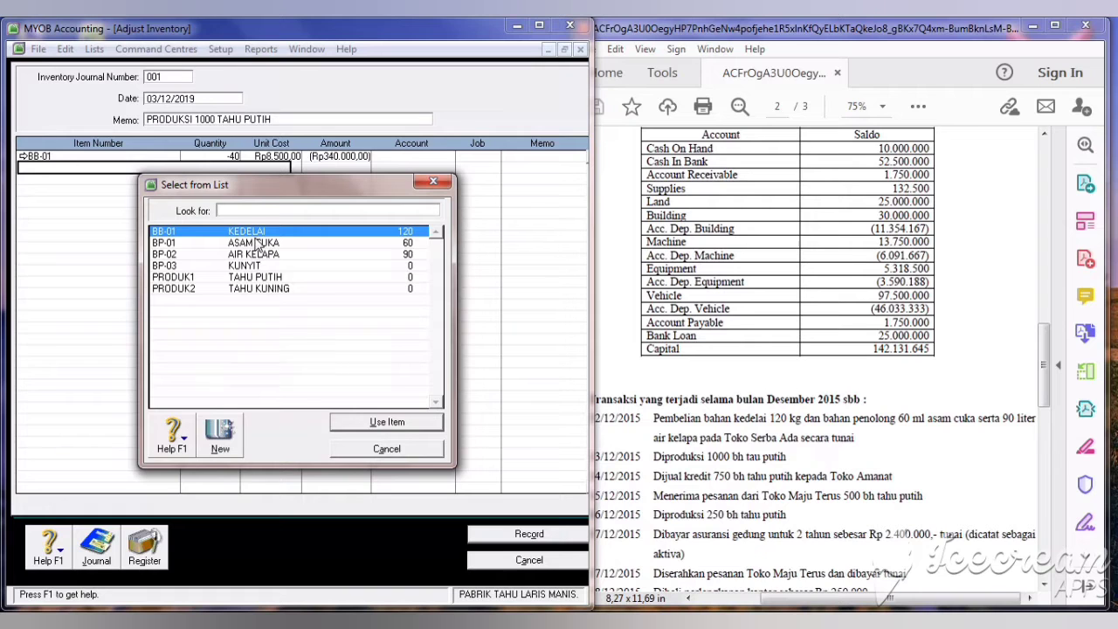
click(257, 244)
click(393, 425)
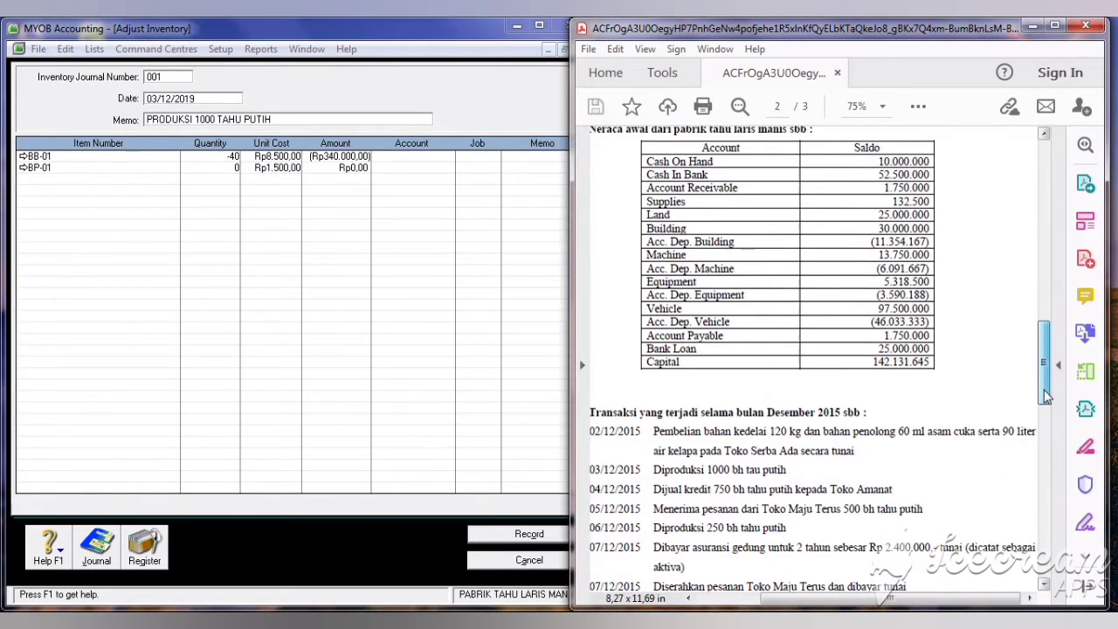
drag(1045, 395, 1037, 301)
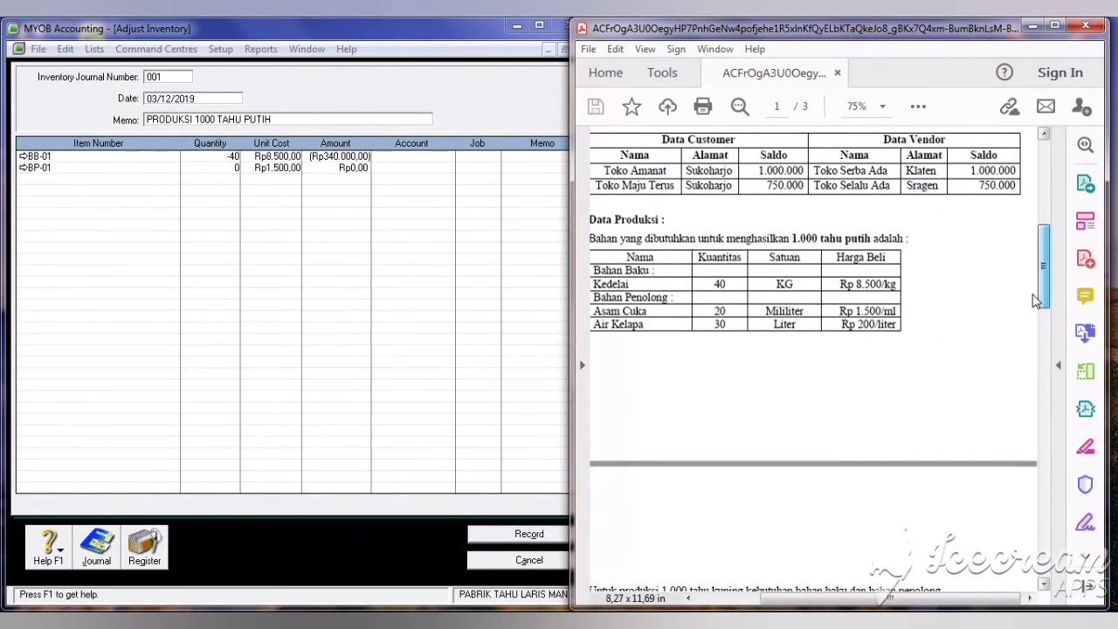
click(235, 168)
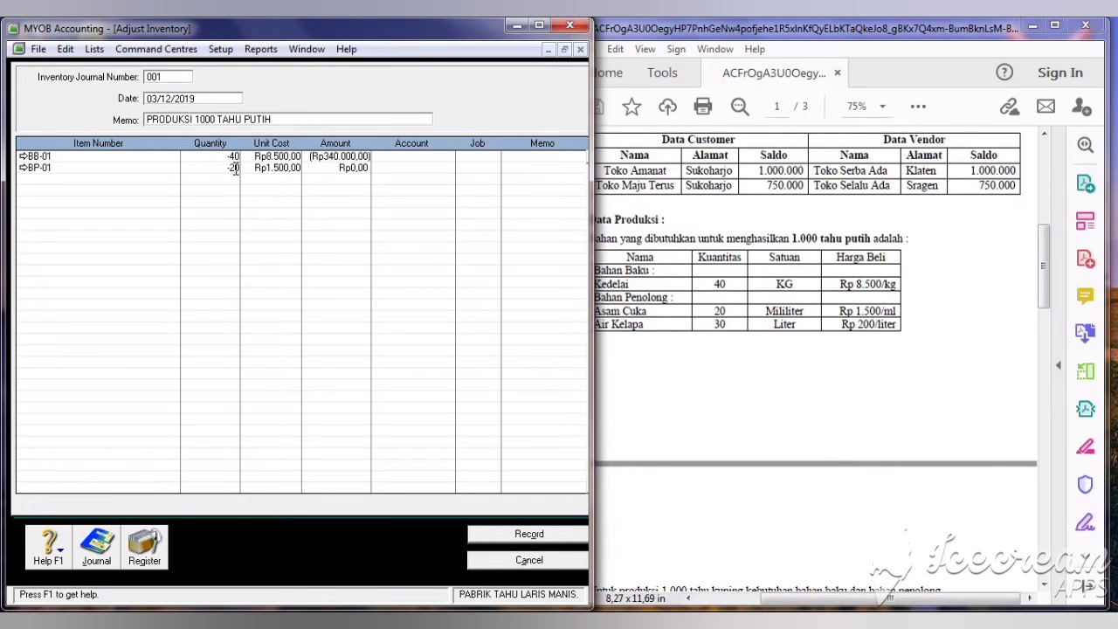
text(-20)
key(Tab)
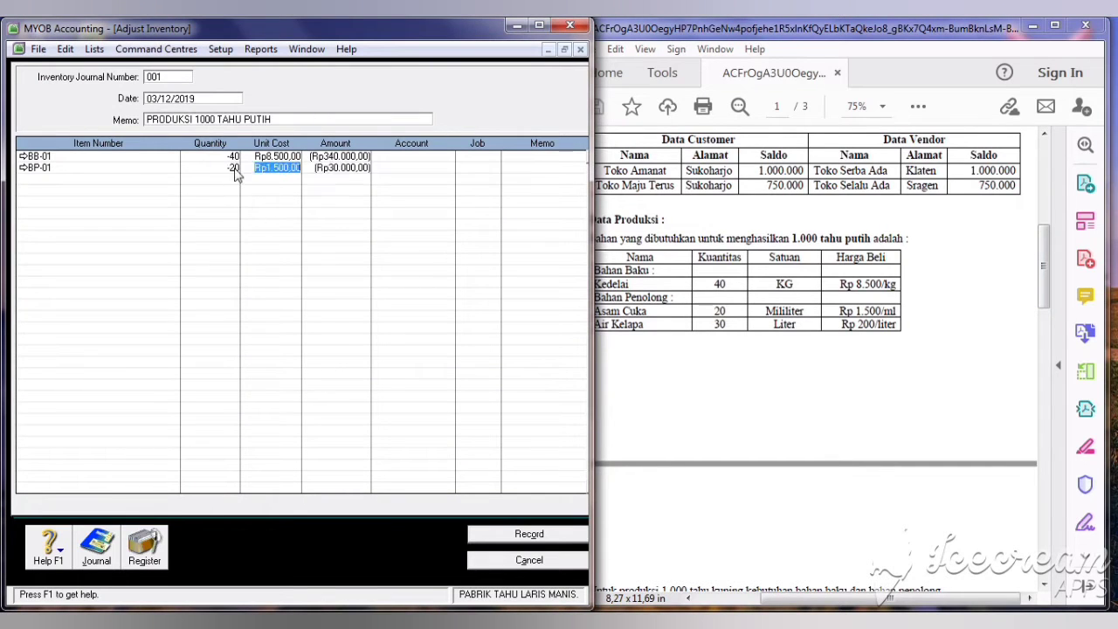
Add a third adjustment line for item AIR KELAPA (BP-02) with a quantity of -30.
click(63, 180)
key(Tab)
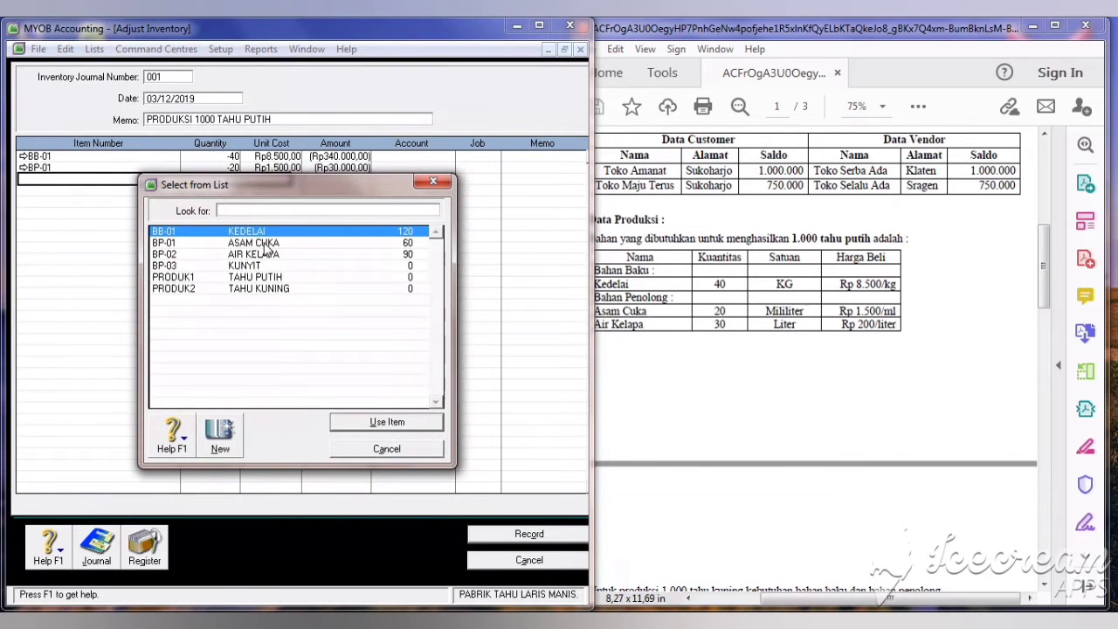
click(294, 255)
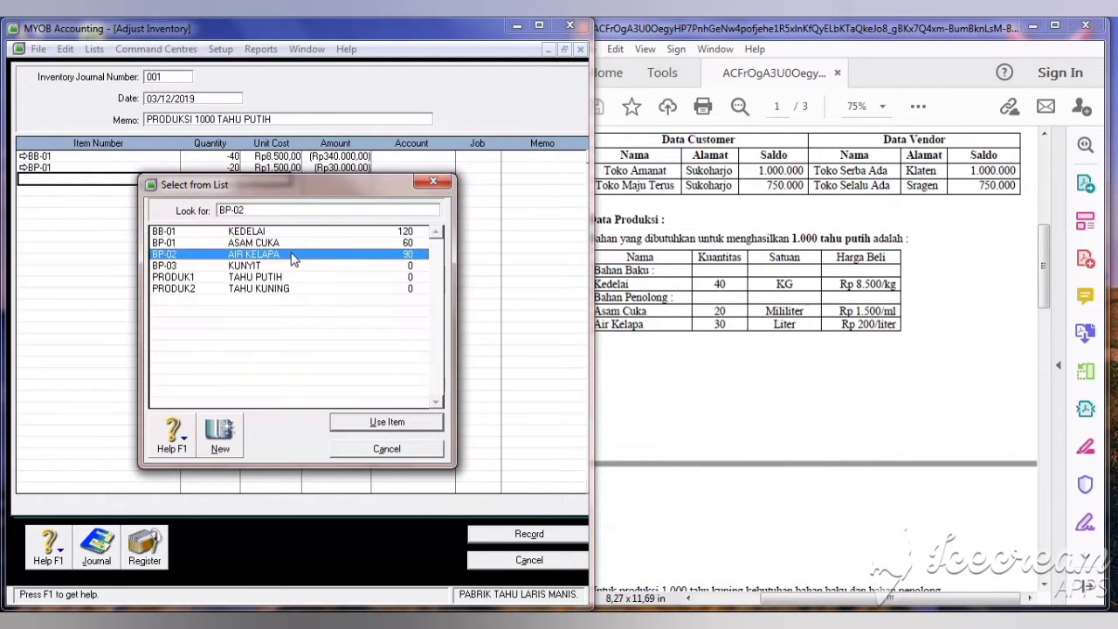
click(388, 423)
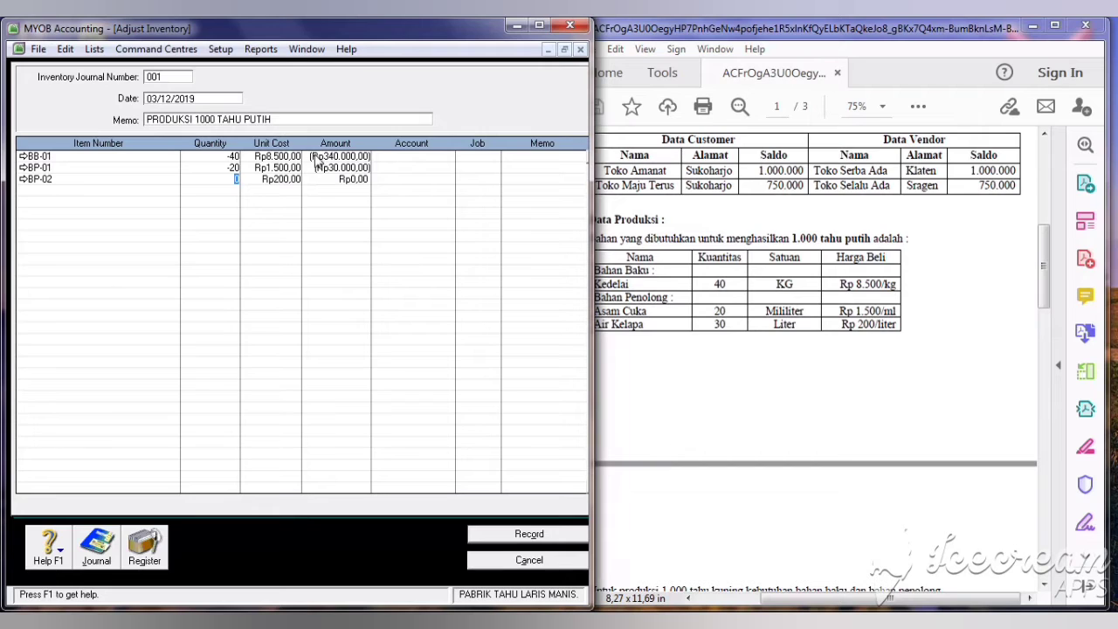
text(-30)
key(Tab)
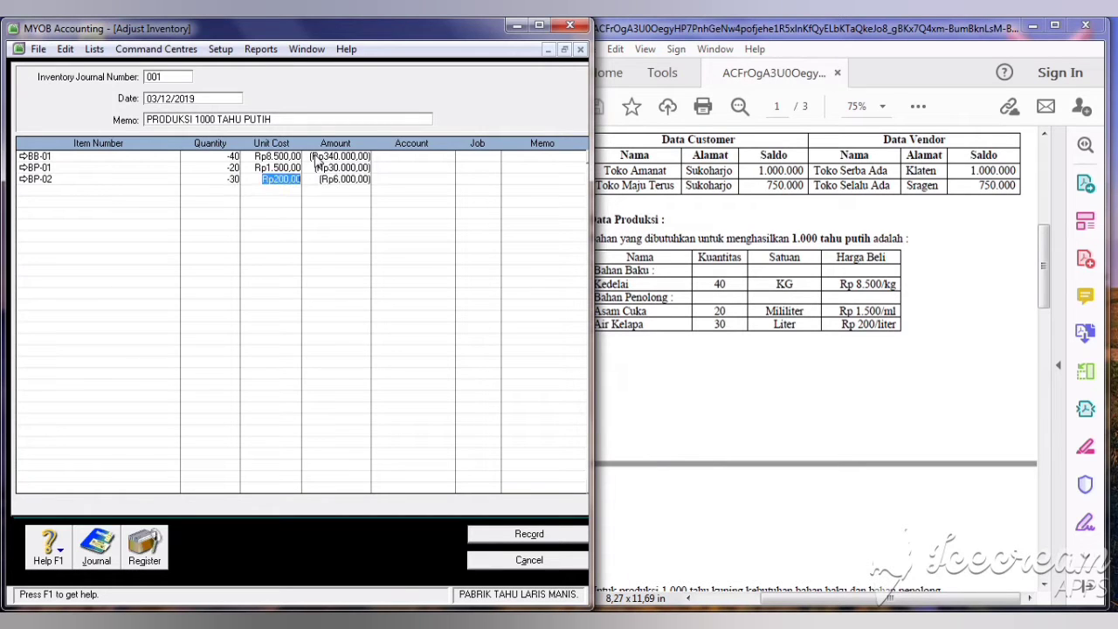
Assign account 5-2100 BDP-BBB to the BB-01 adjustment line.
click(421, 156)
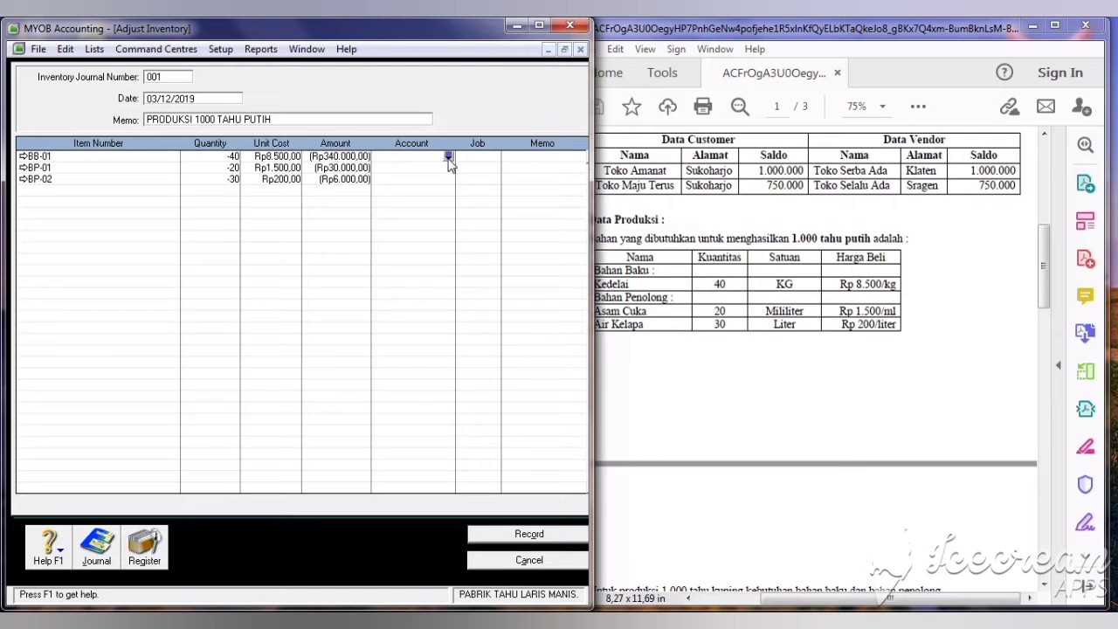
click(448, 158)
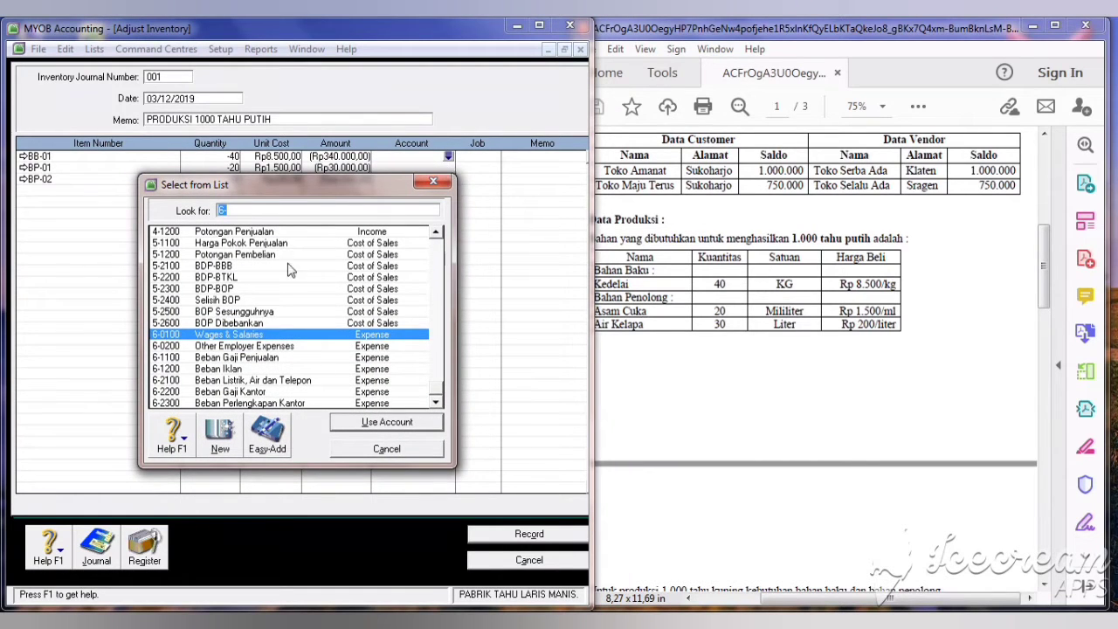
text(5-2100)
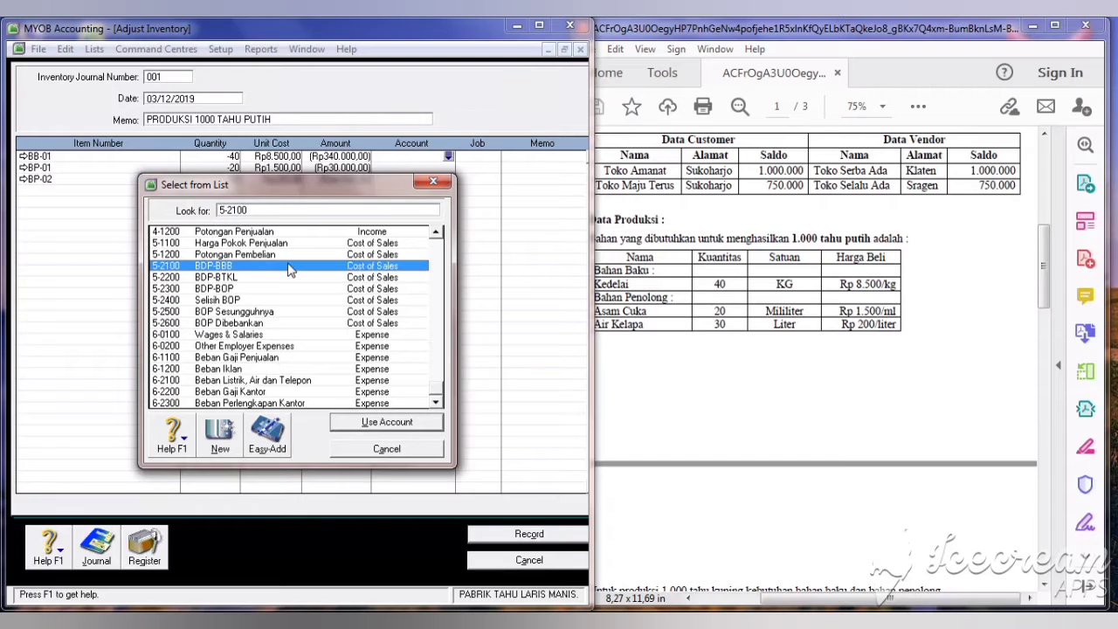
click(400, 426)
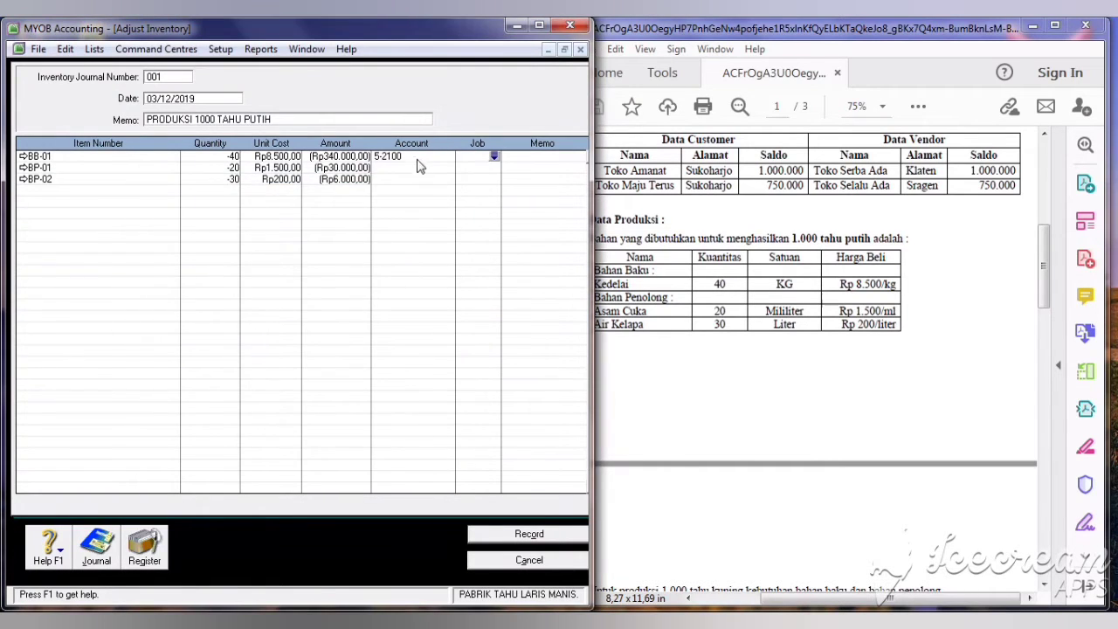
Assign account 5-2500 BOP Sesungguhnya to both the BP-01 and BP-02 adjustment lines.
click(420, 167)
click(448, 168)
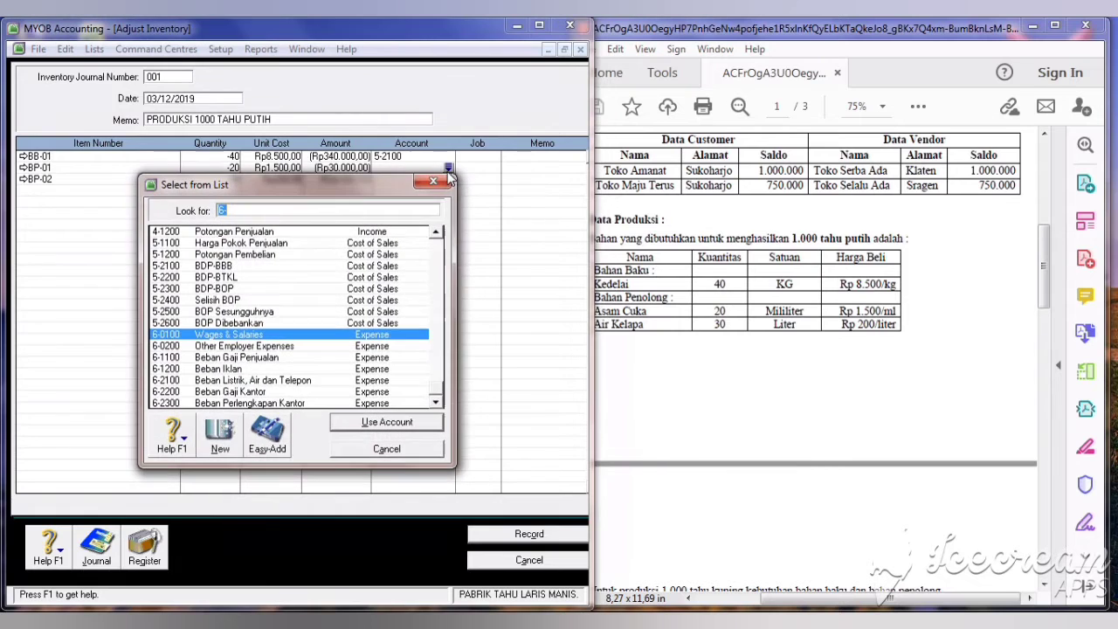
click(269, 314)
click(380, 424)
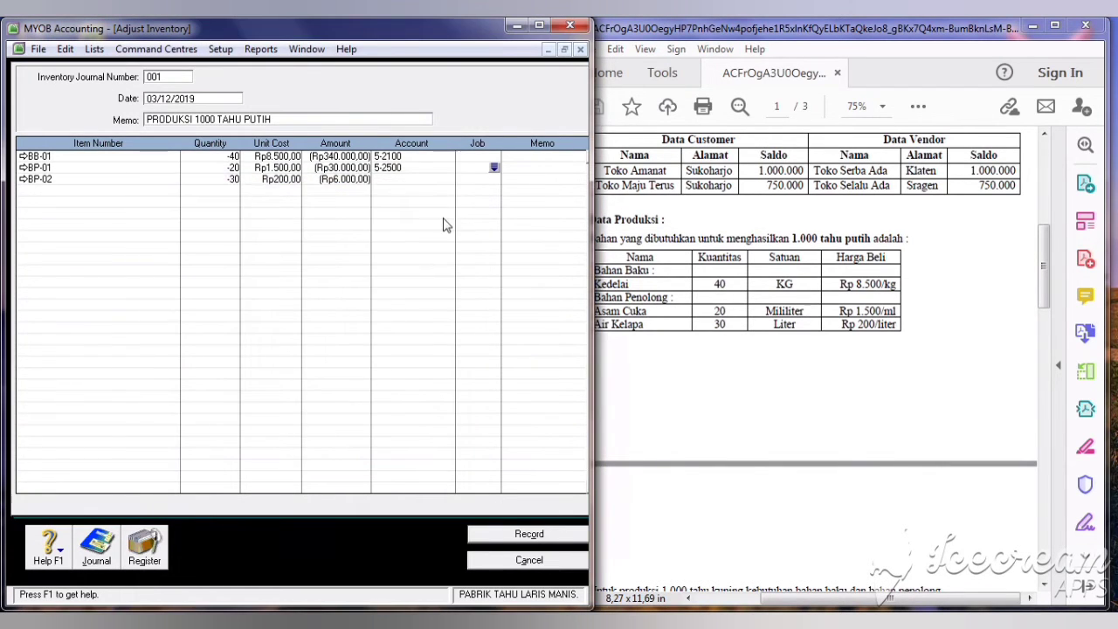
click(434, 179)
click(448, 179)
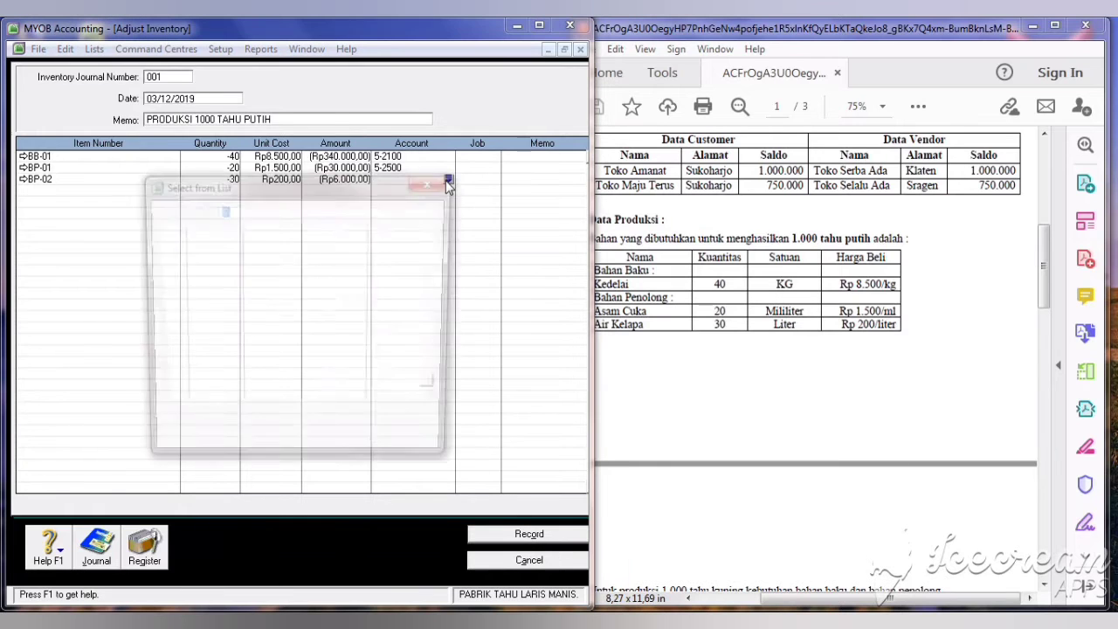
click(267, 313)
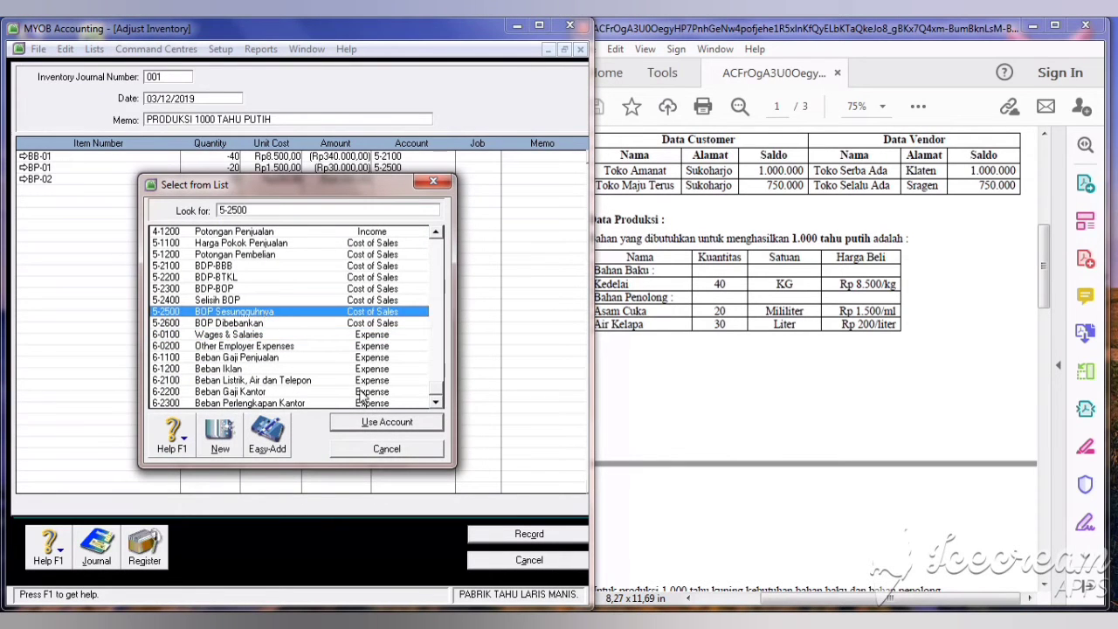
click(377, 423)
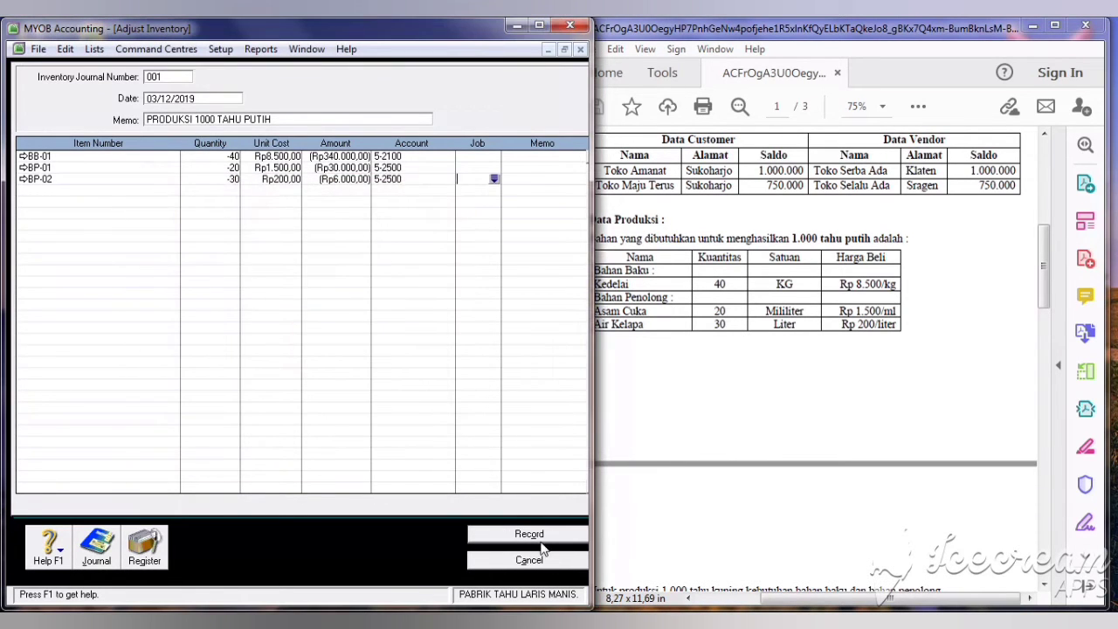
Record the inventory adjustment and review its entry in the inventory transaction journal.
click(538, 537)
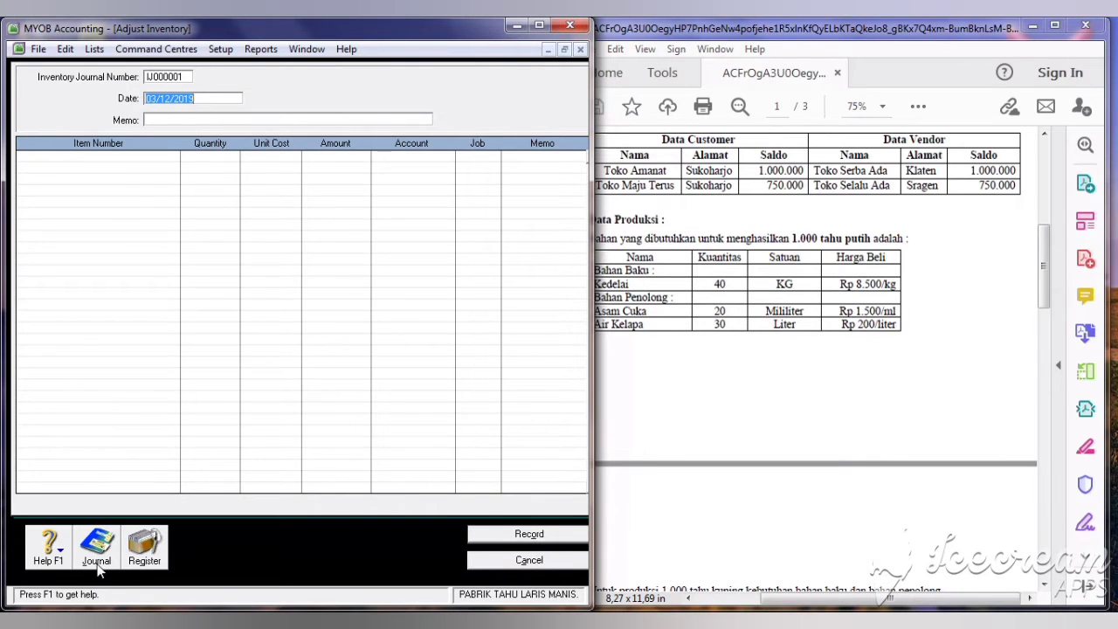
click(98, 566)
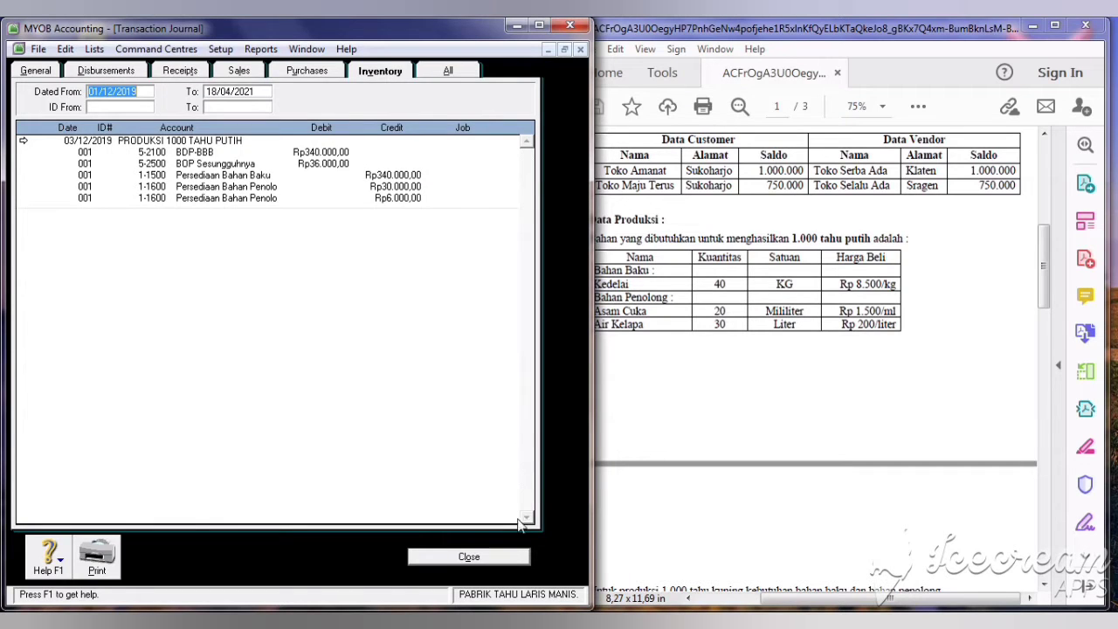
click(465, 561)
click(468, 559)
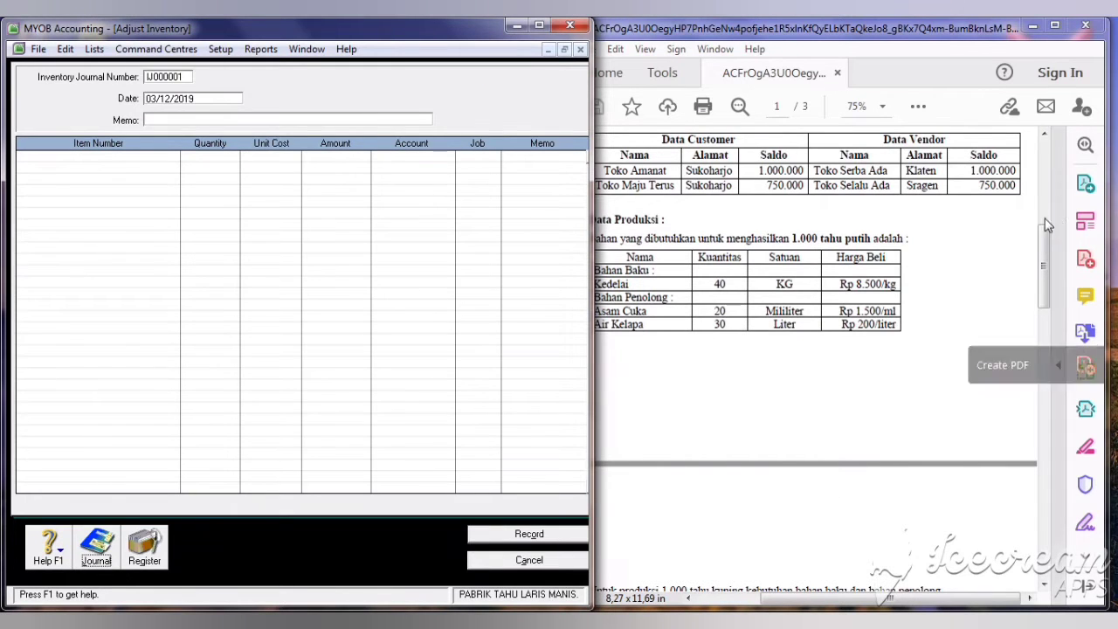
Find the December transactions in the case study PDF, close the inventory adjustment form, and open a blank general journal entry.
click(1060, 326)
scroll(1059, 326, down, 5)
scroll(1060, 326, down, 4)
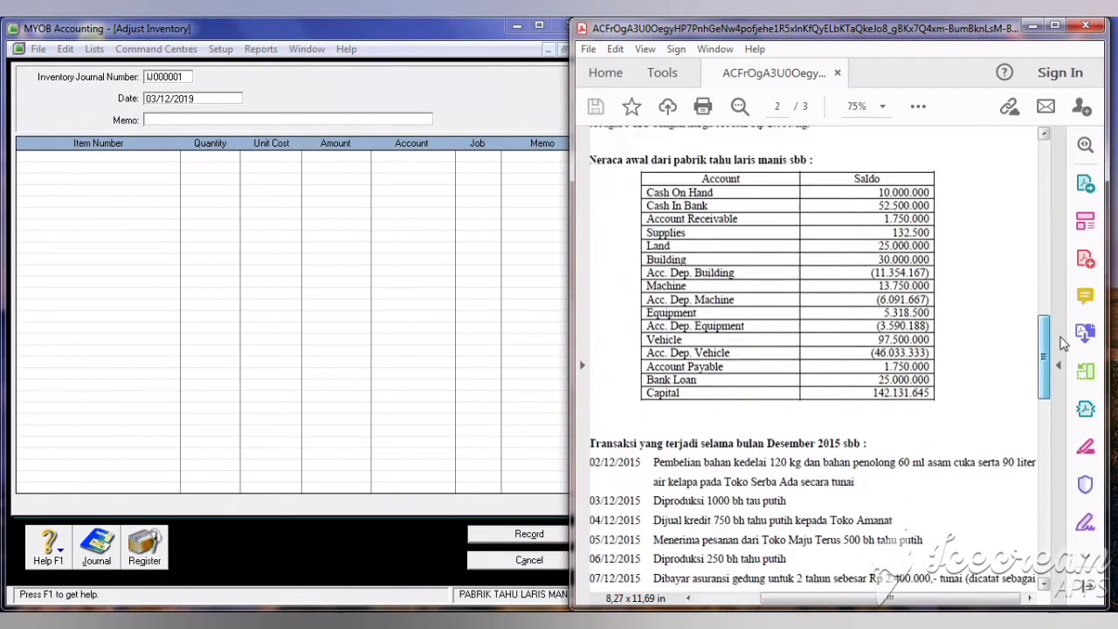
scroll(1062, 346, down, 2)
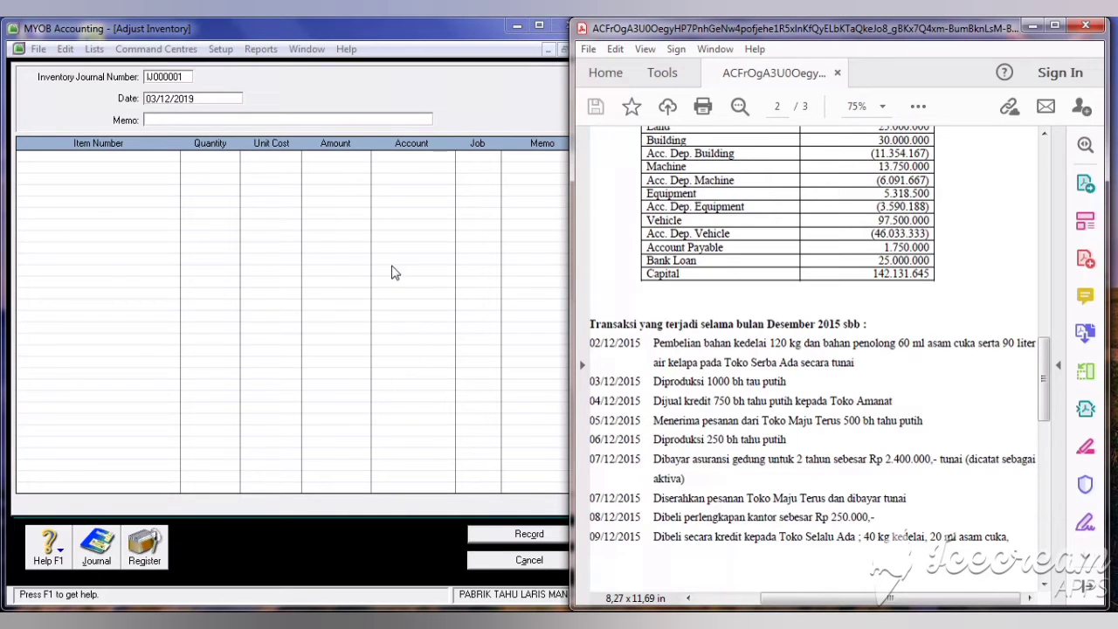
click(521, 563)
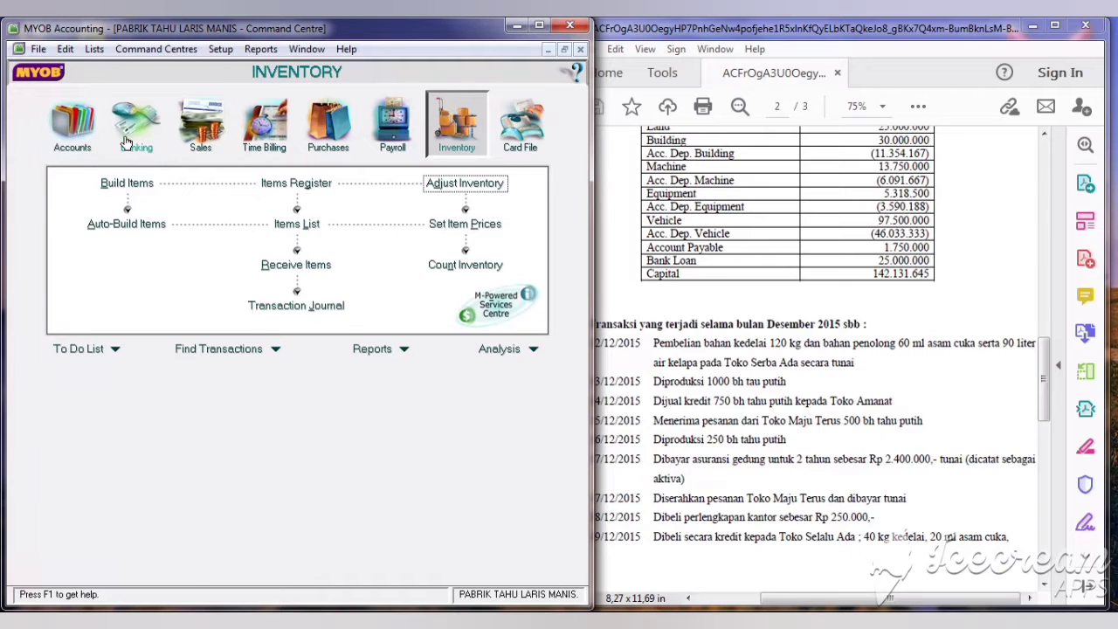
click(71, 131)
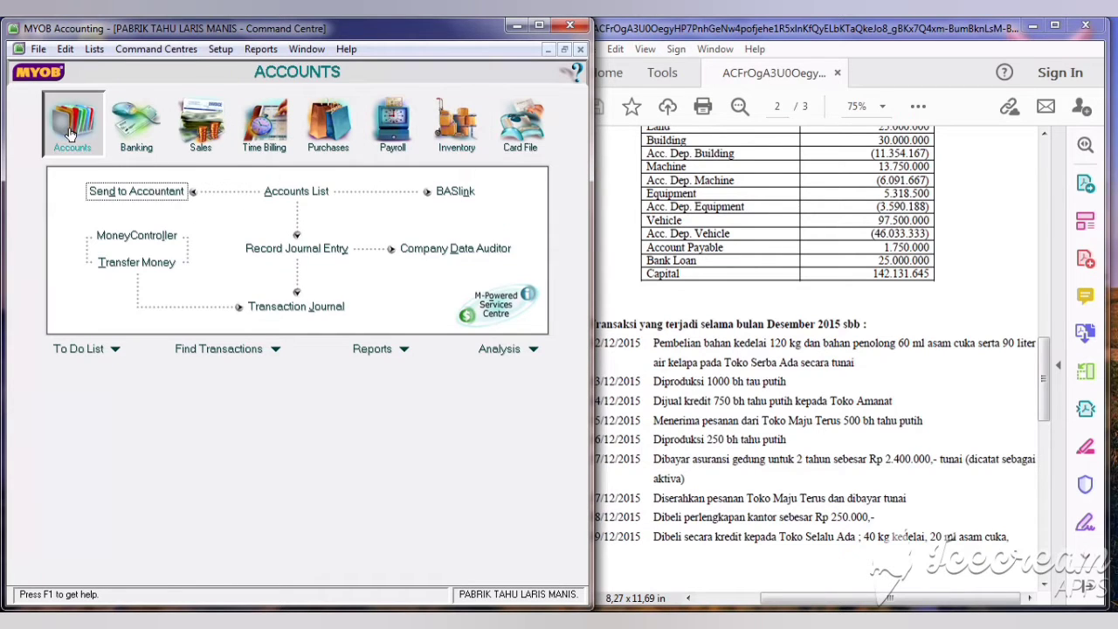
click(280, 252)
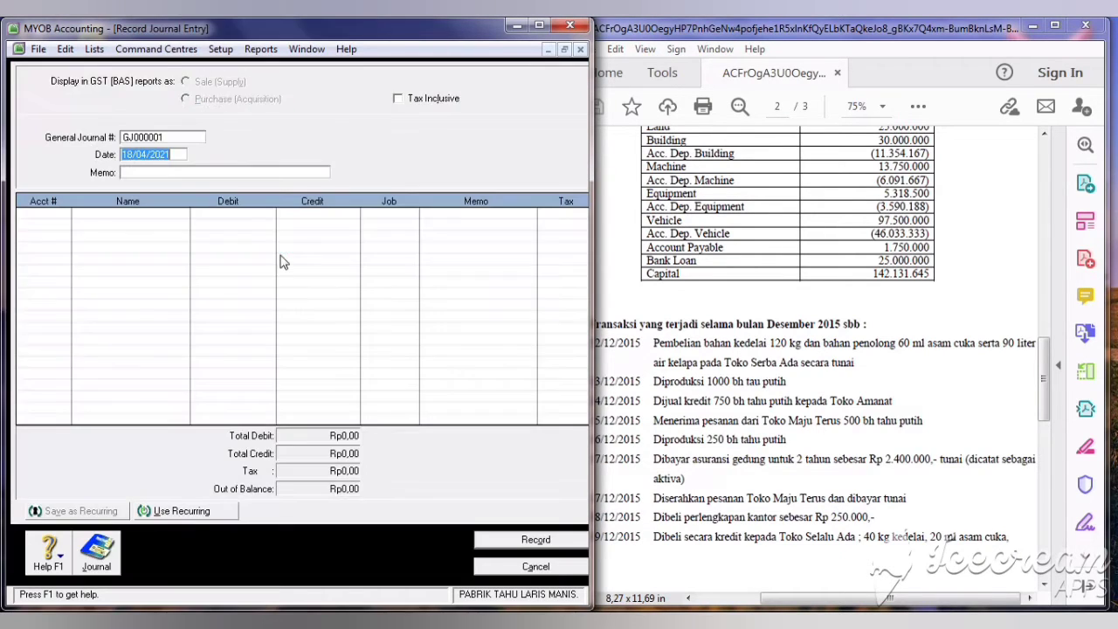
Using the case study's BTKL and BOP policy, fill the journal header with number JU001, date 03/12/2019 and memo BTKL & BOP DIBEBANKAN.
click(164, 137)
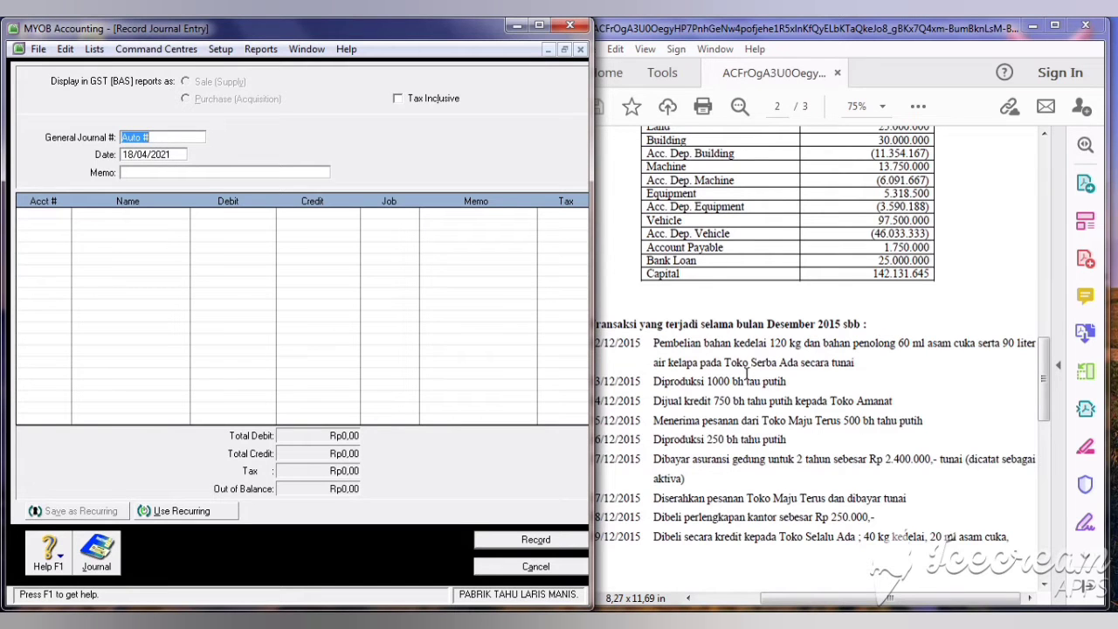
drag(1043, 381, 993, 212)
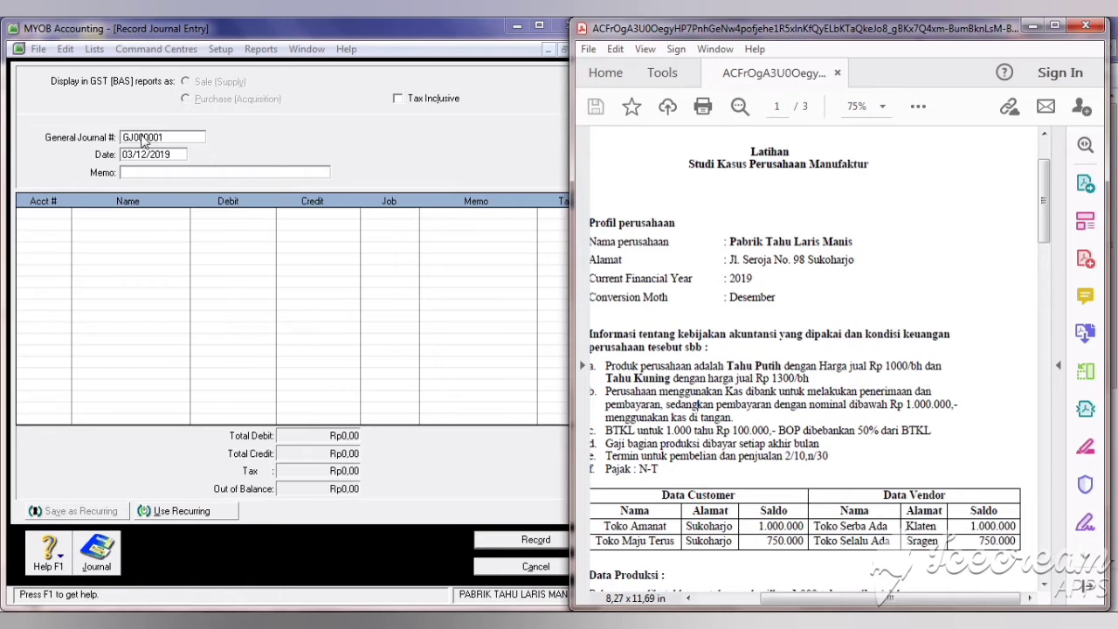
click(144, 138)
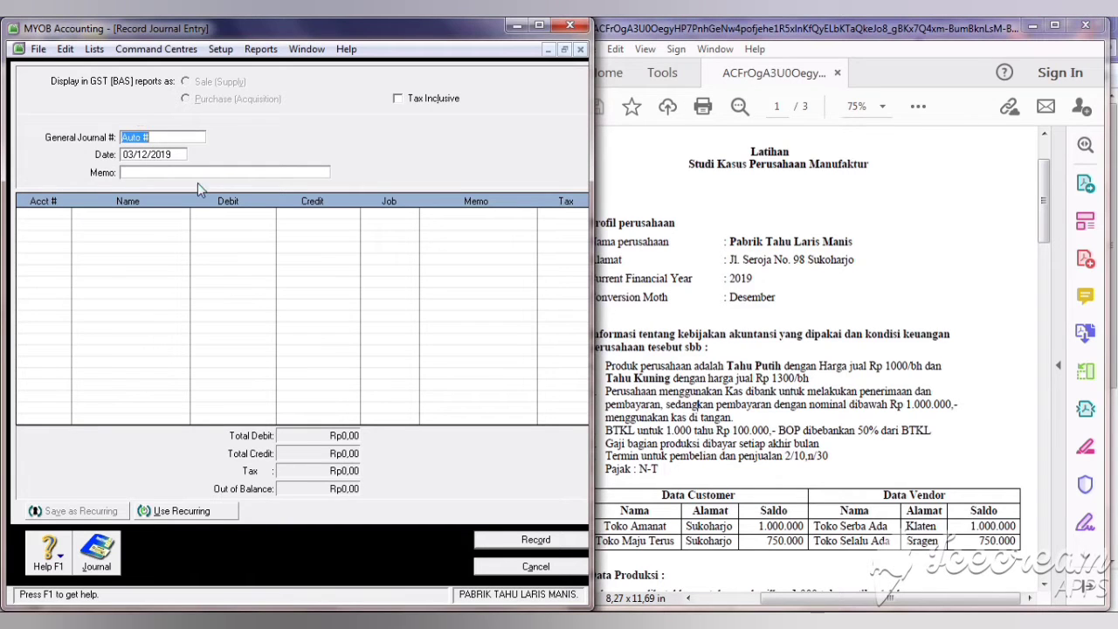
text(ju001)
text(JU)
click(165, 172)
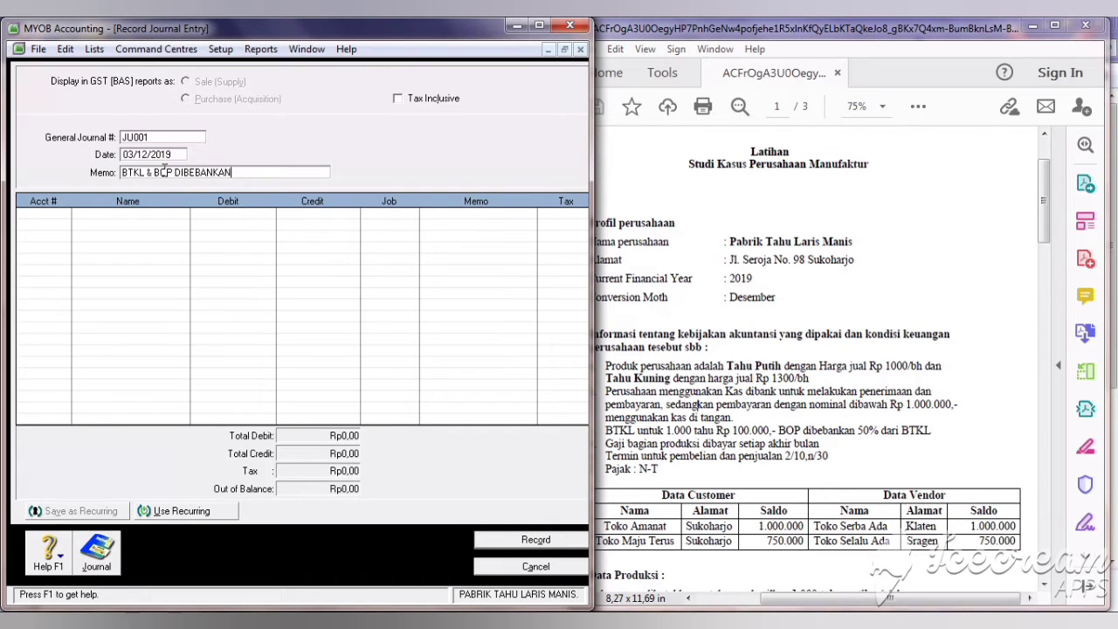
Add a first journal line debiting account 5-2200 BDP-BTKL with Rp100.000.
click(60, 215)
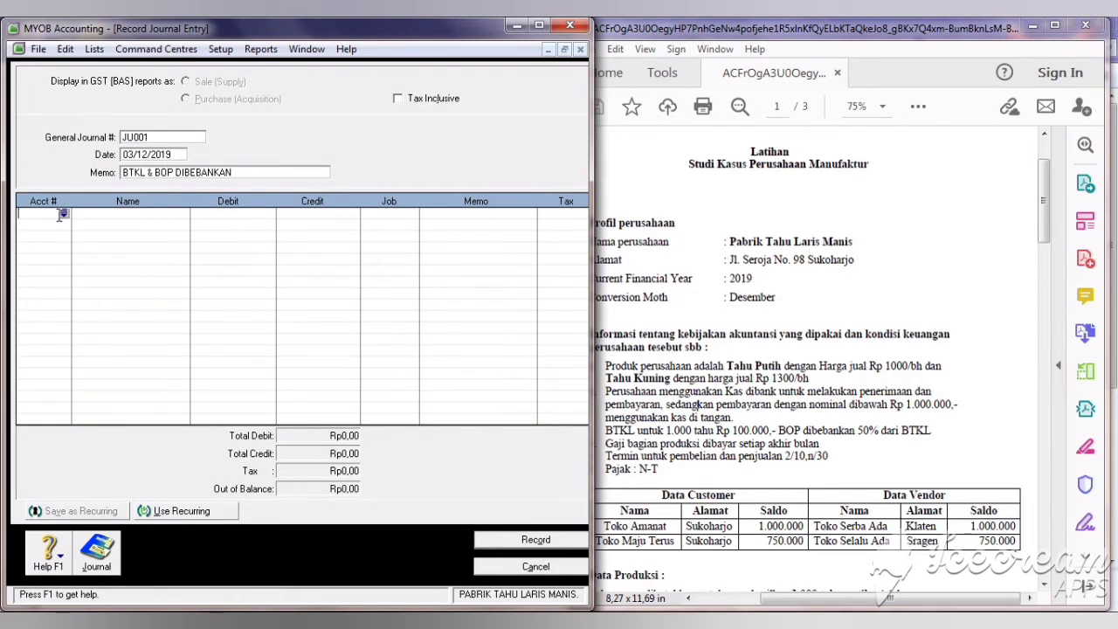
click(63, 213)
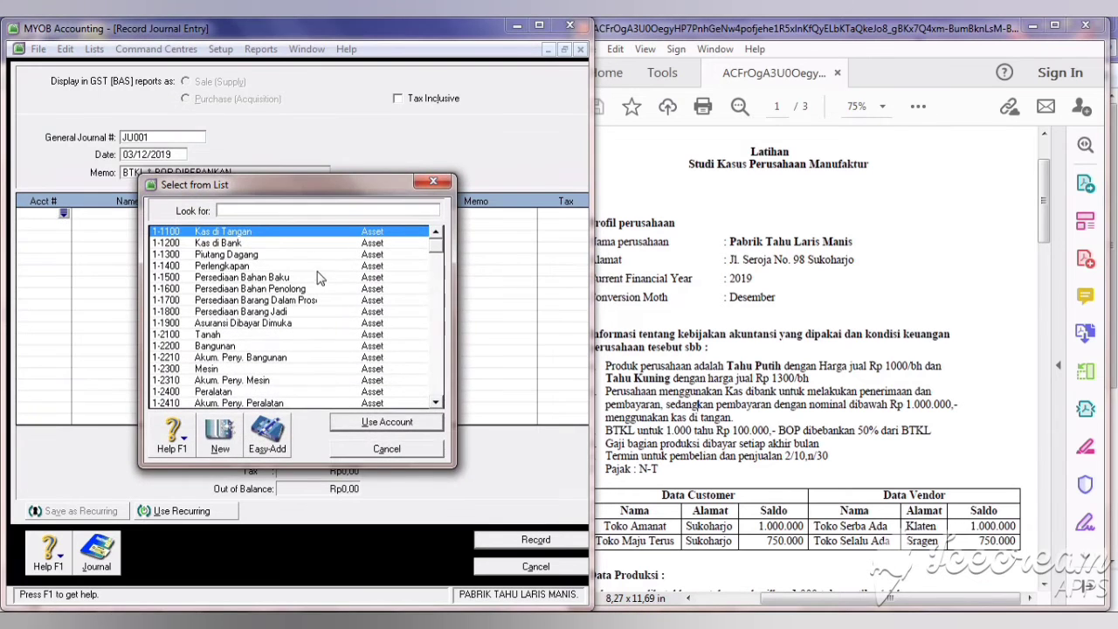
click(437, 386)
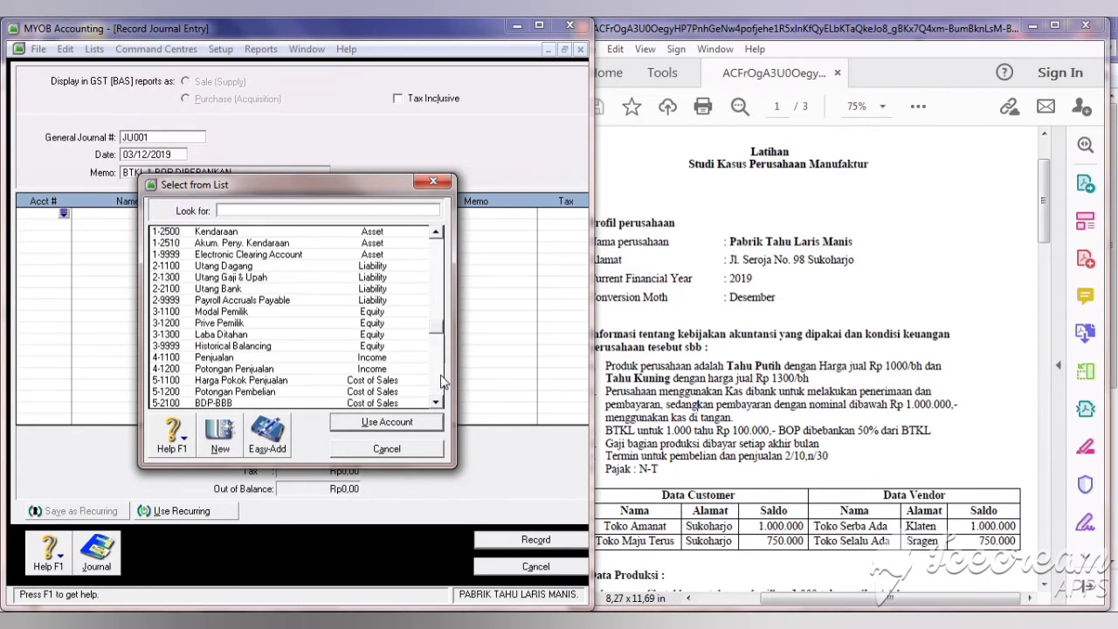
click(441, 386)
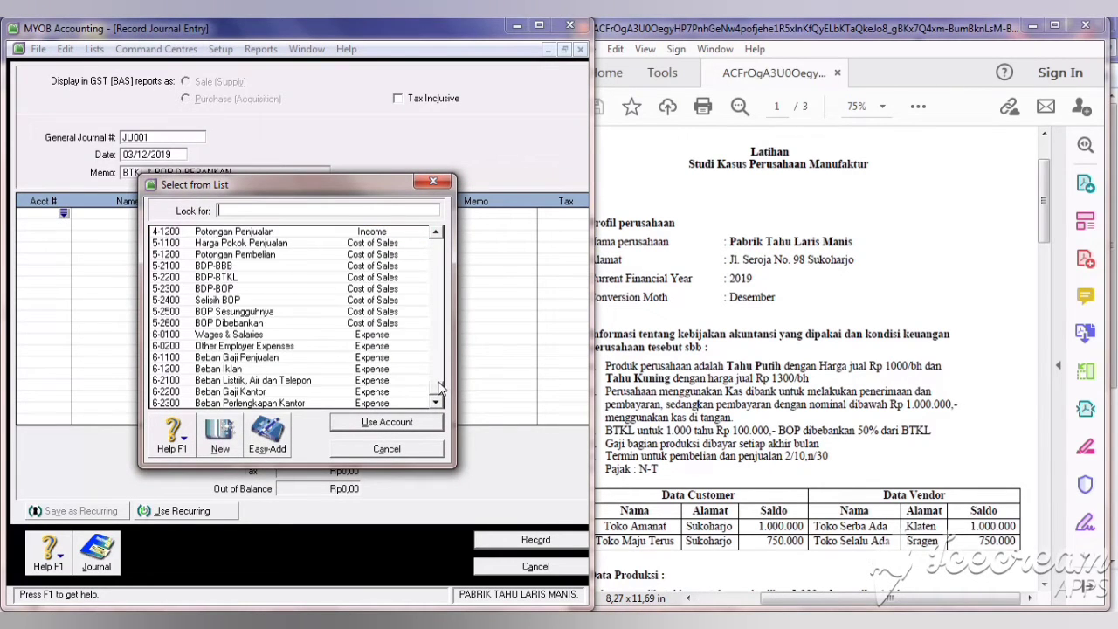
click(264, 276)
click(336, 426)
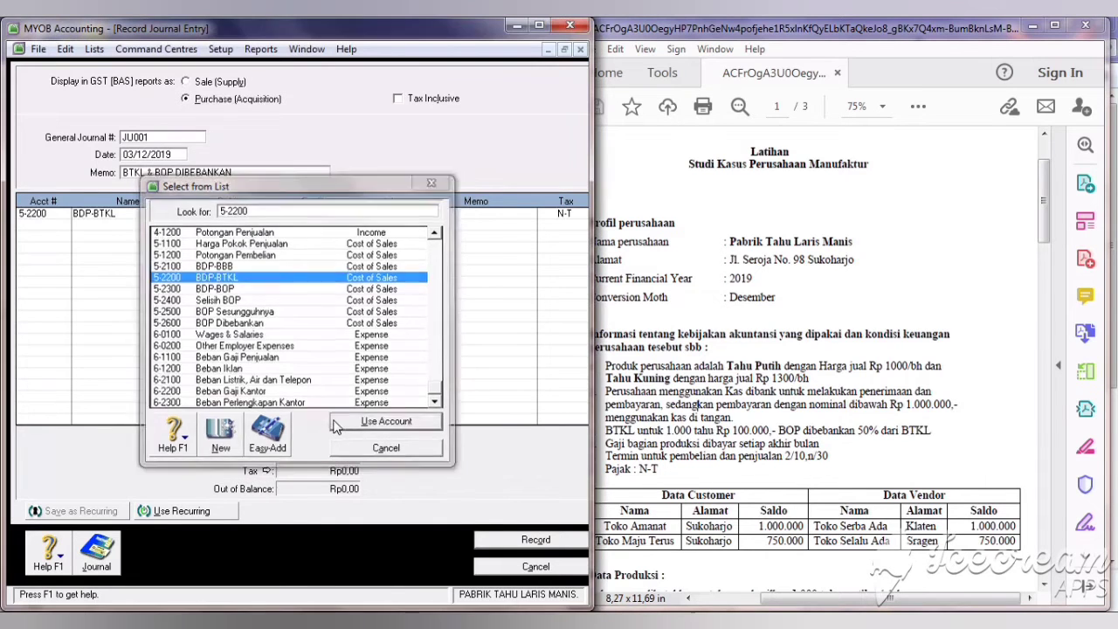
text(100000)
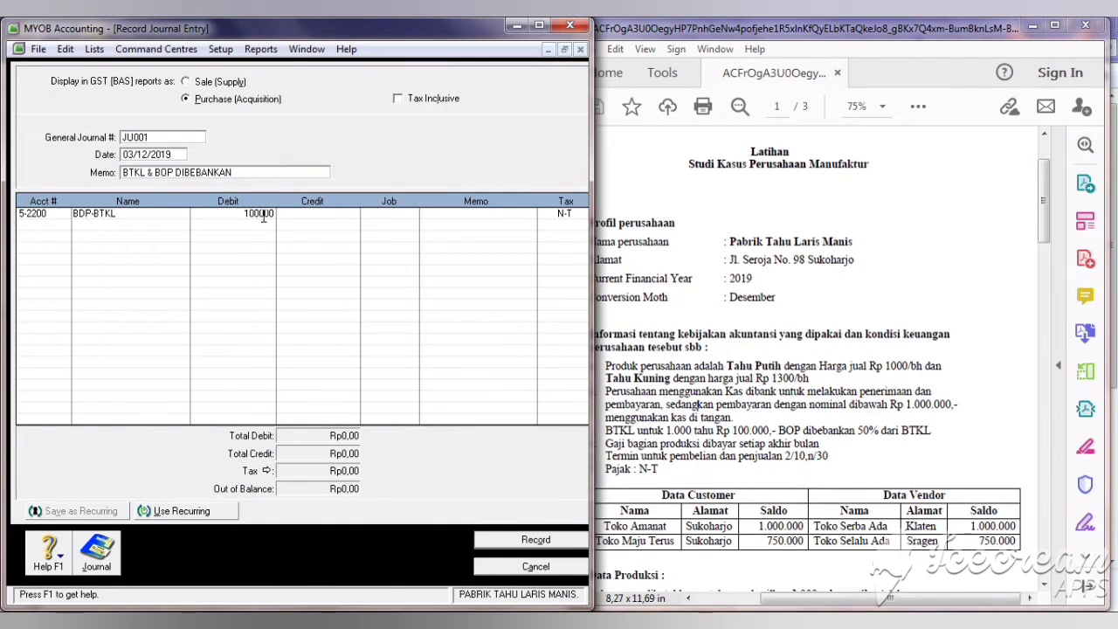
key(Return)
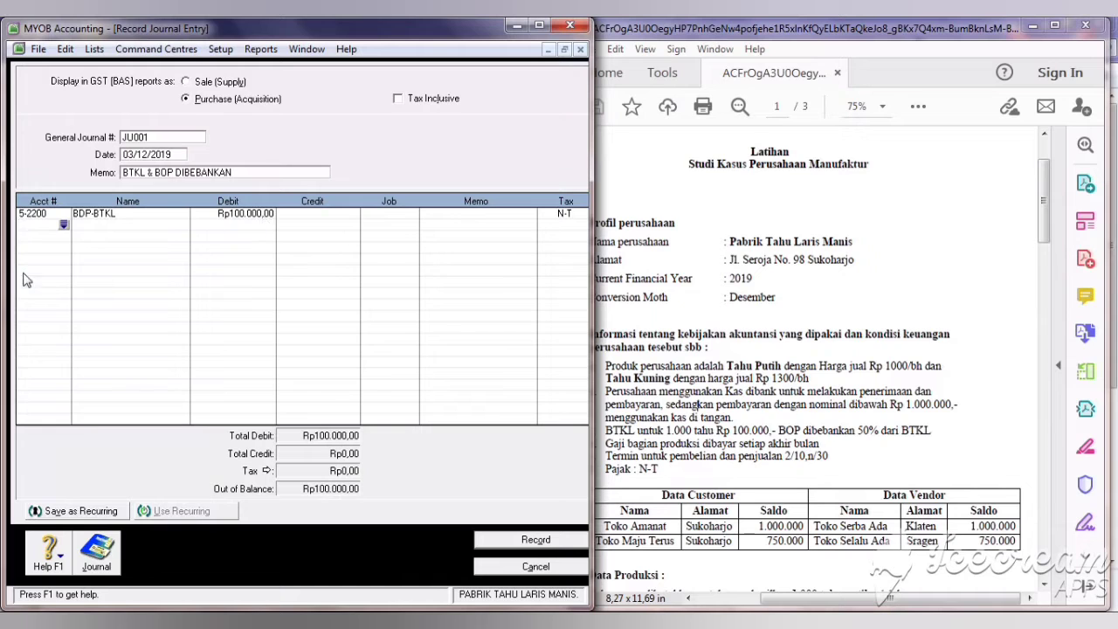
Add a second journal line crediting account 2-1300 Utang Gaji & Upah with Rp100.000.
click(63, 224)
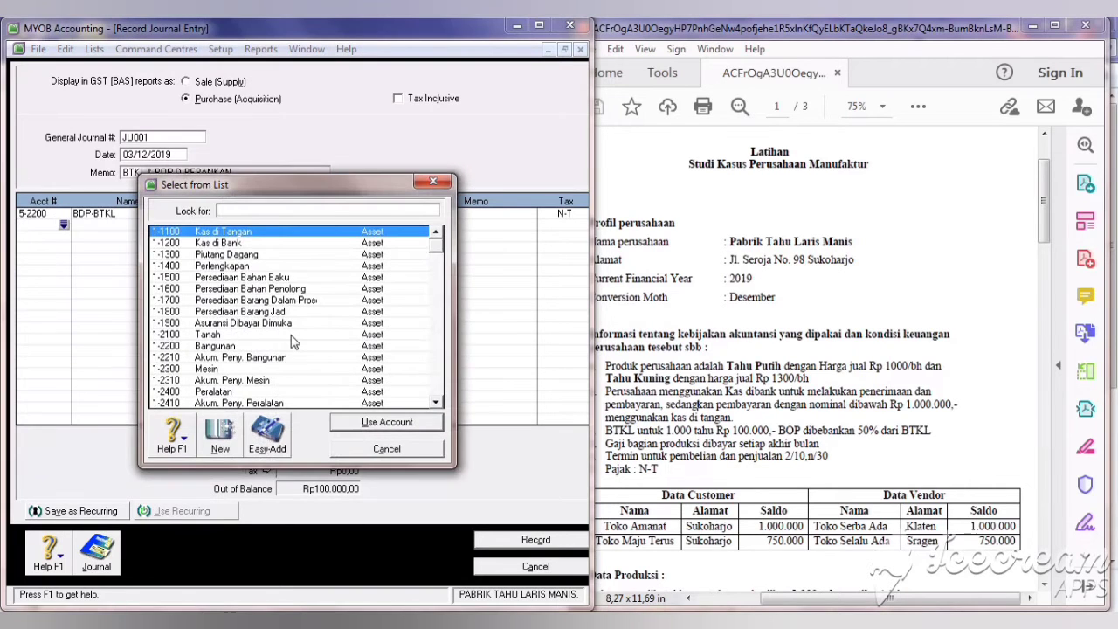
click(437, 365)
click(203, 279)
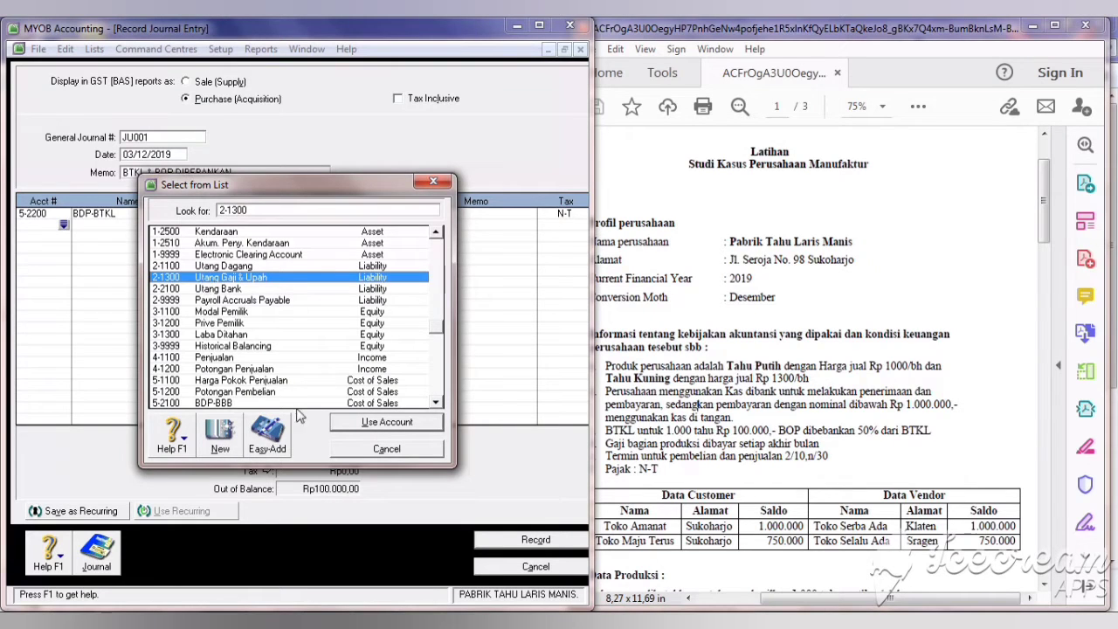
click(348, 422)
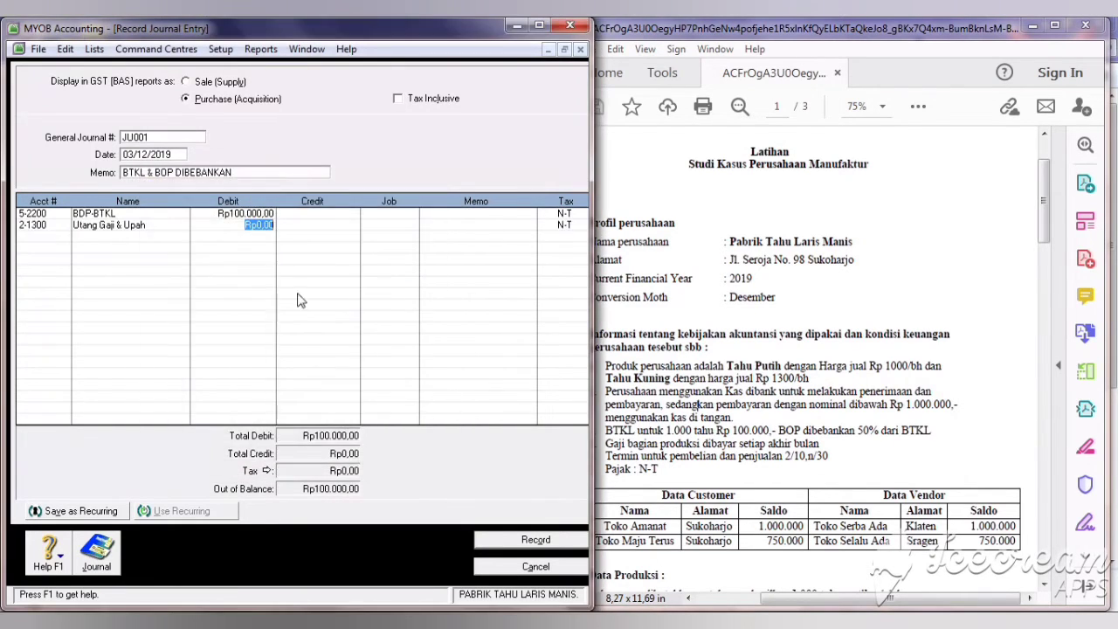
click(300, 227)
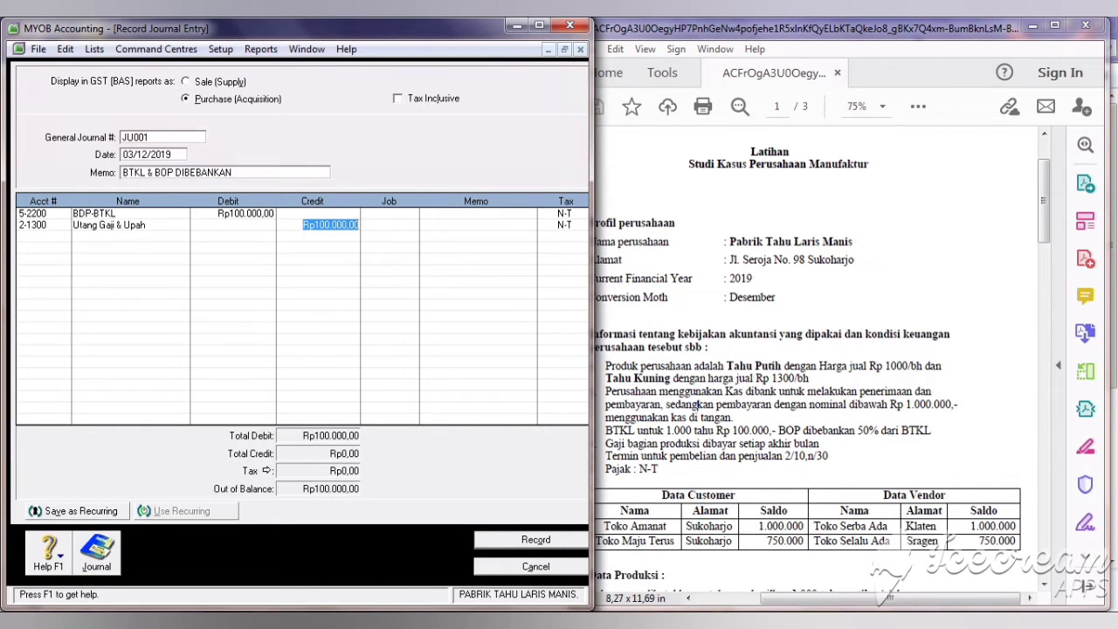
Add a third journal line debiting account 5-2300 BDP-BOP with Rp50.000.
click(36, 236)
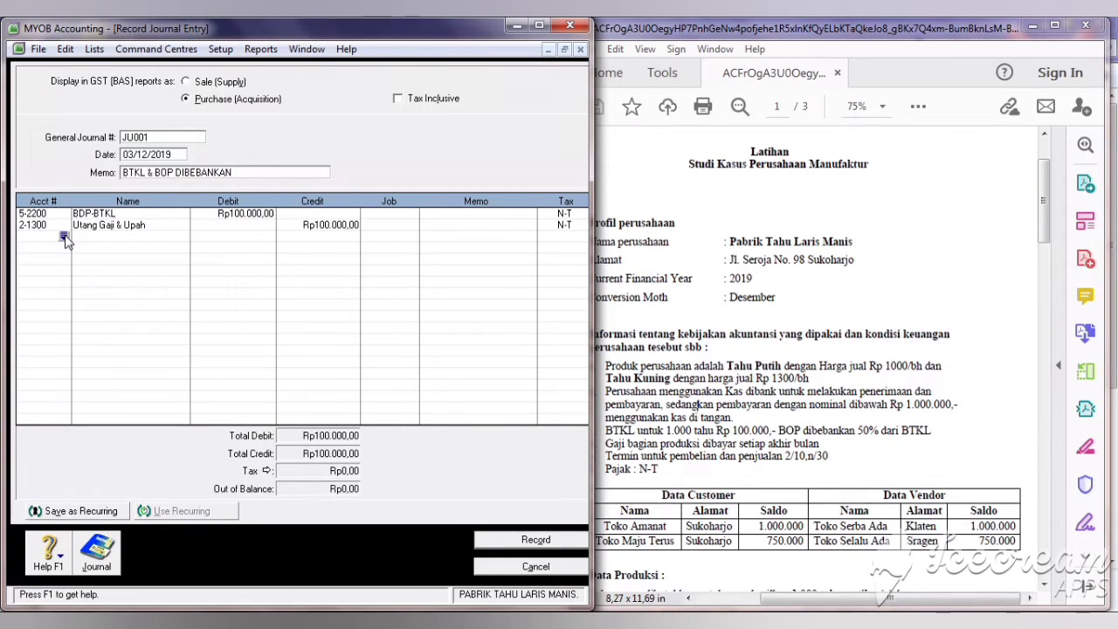
click(64, 237)
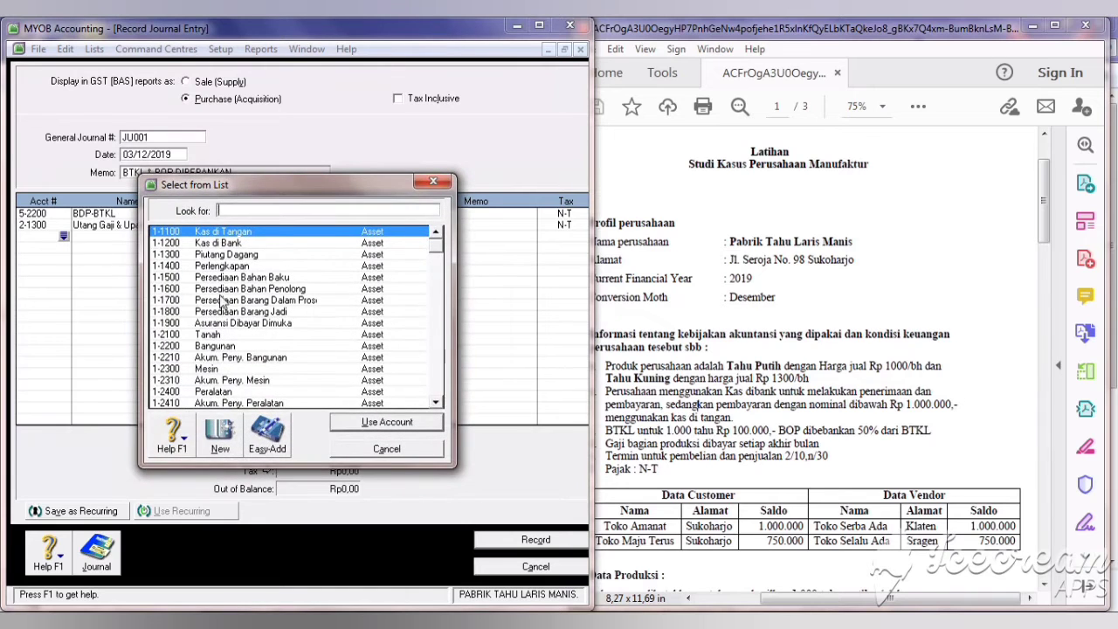
click(438, 382)
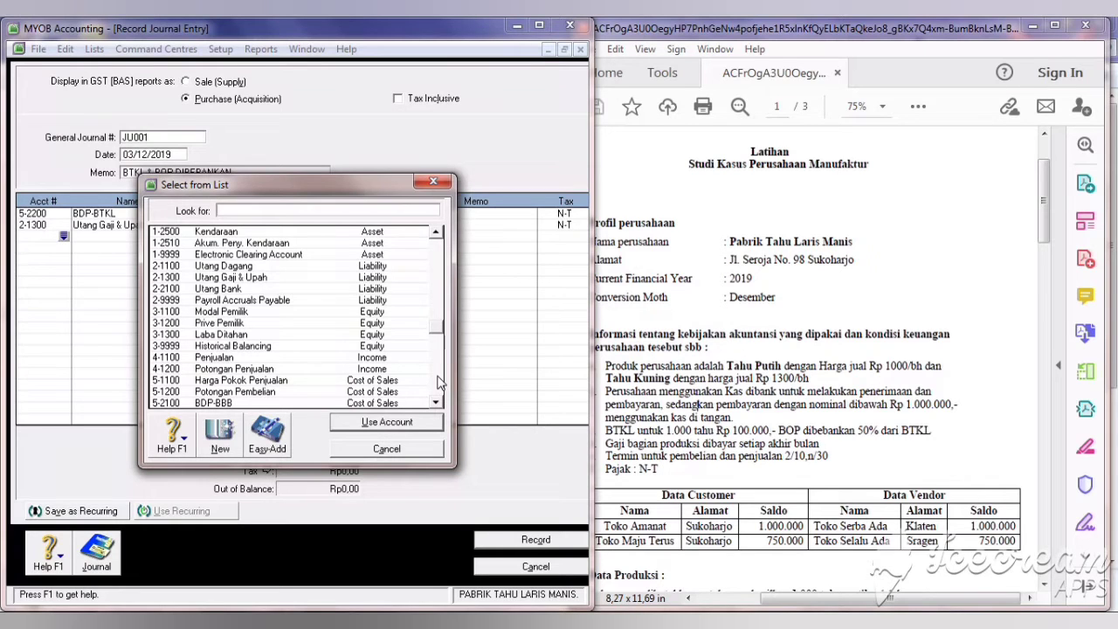
click(438, 381)
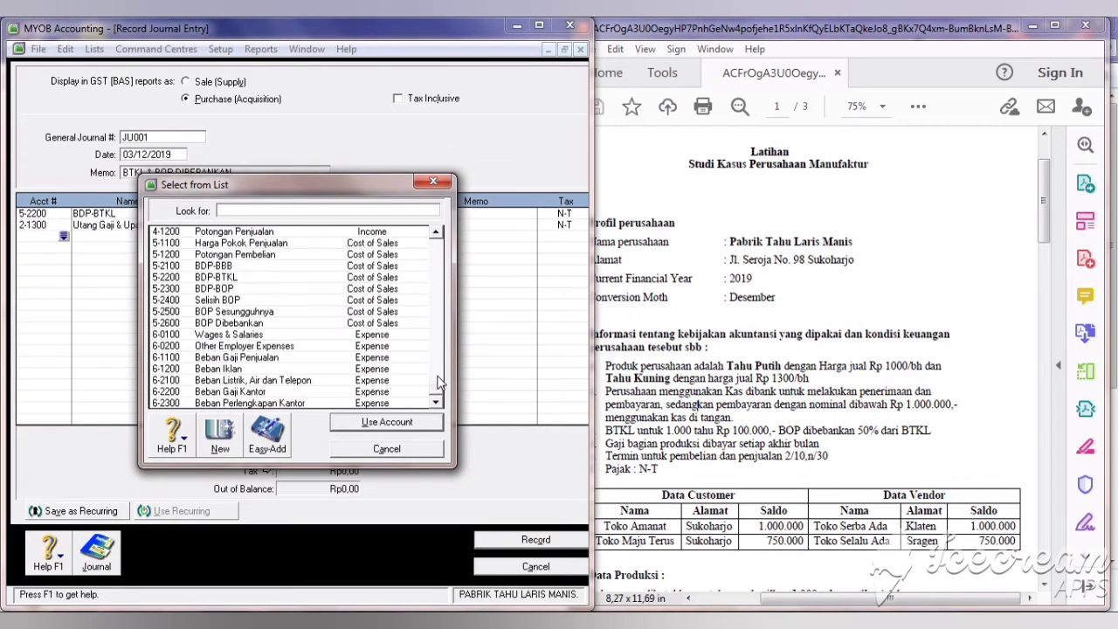
click(214, 290)
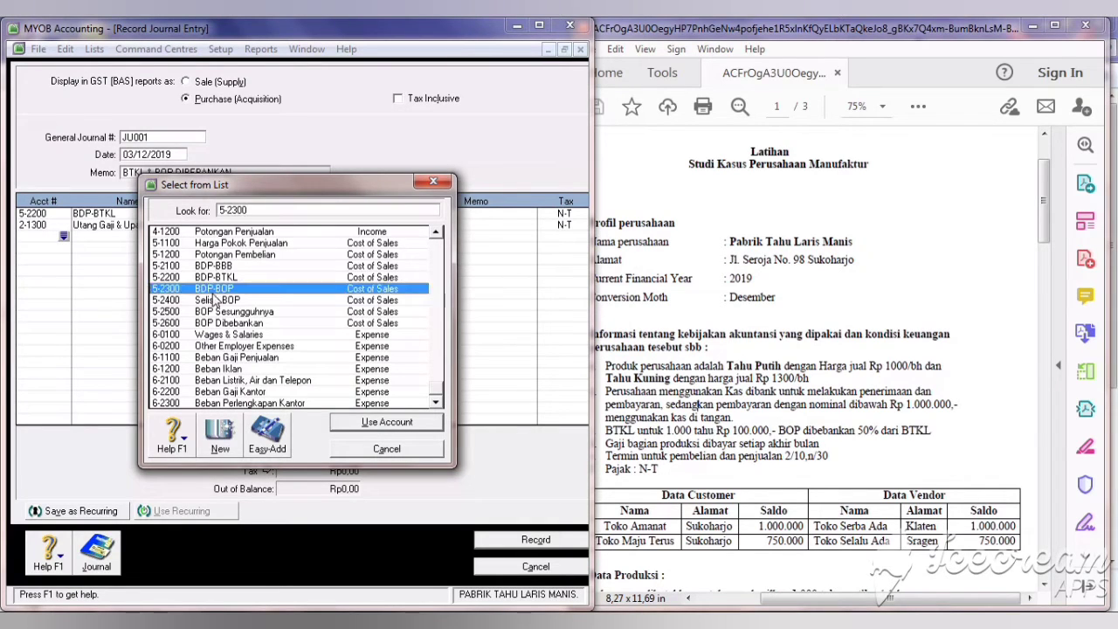
click(362, 422)
text(5)
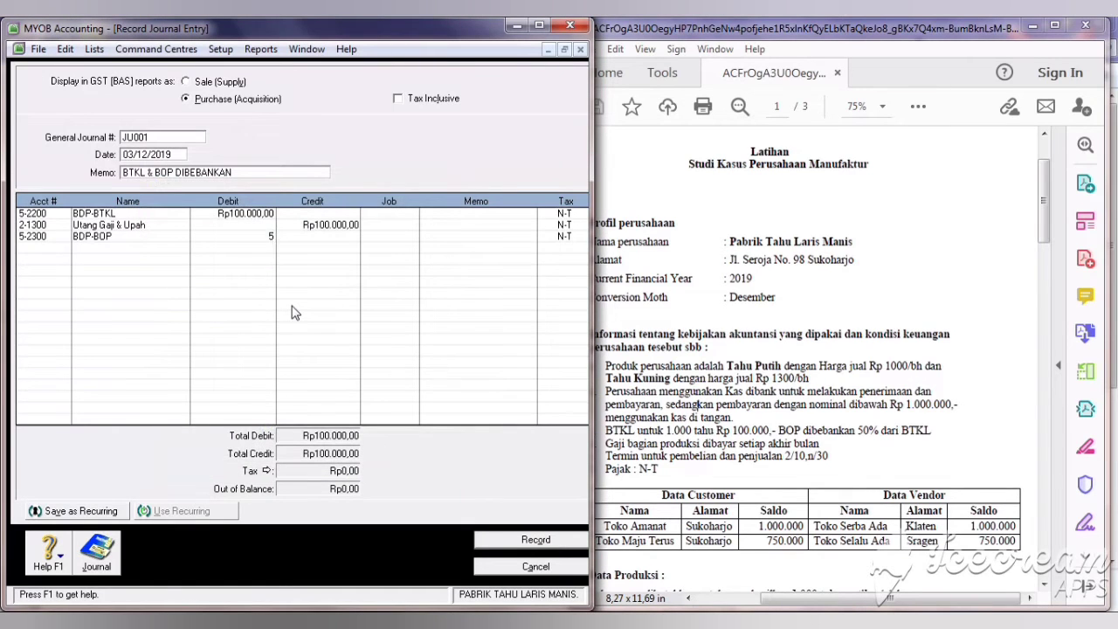
text(0.000)
key(Tab)
Add a fourth journal line crediting account 5-2600 BOP Dibebankan with Rp50.000.
click(64, 248)
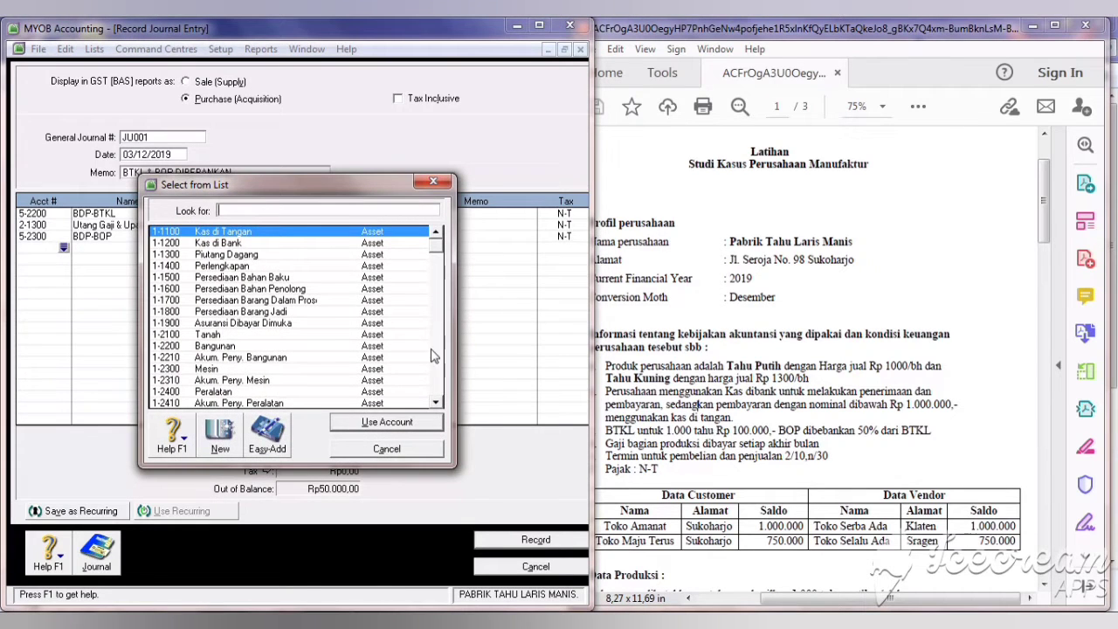
scroll(437, 359, down, 10)
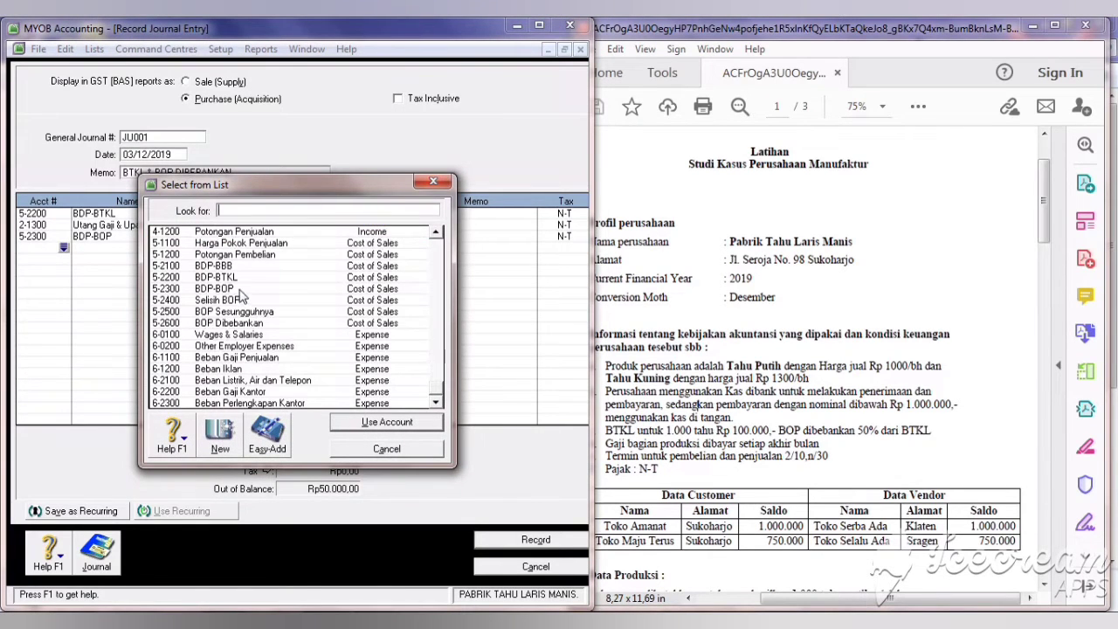
click(248, 325)
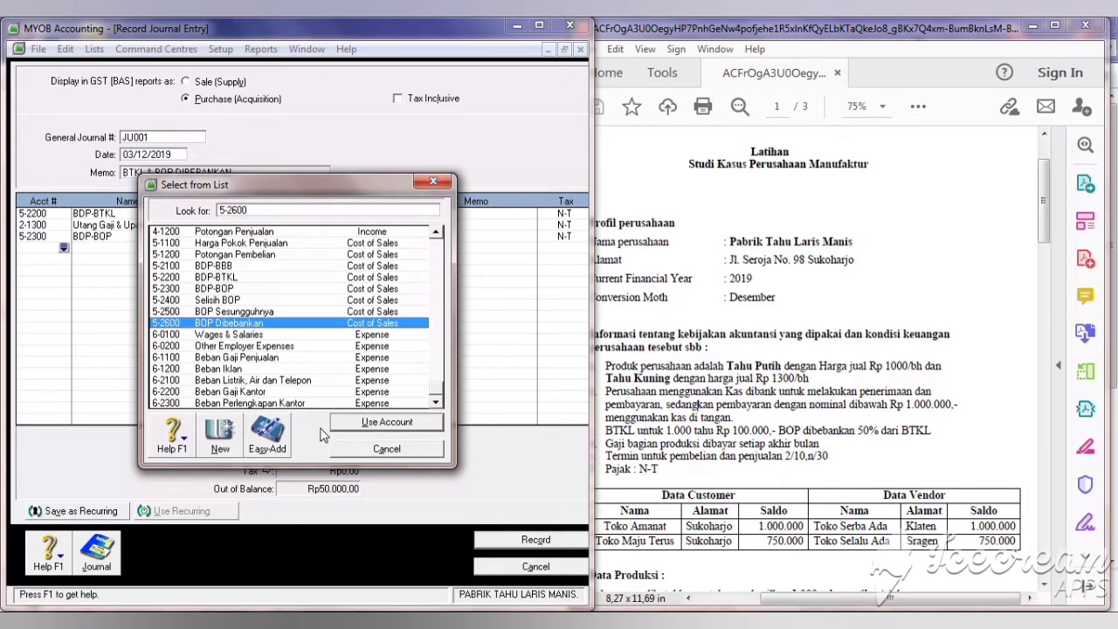
click(387, 422)
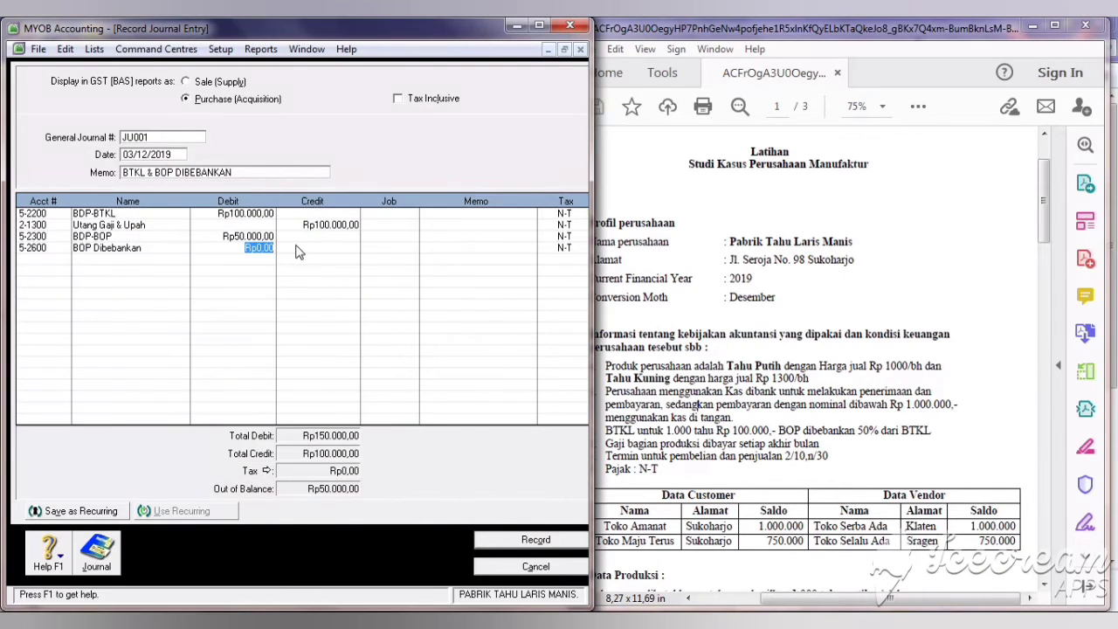
key(Tab)
click(258, 240)
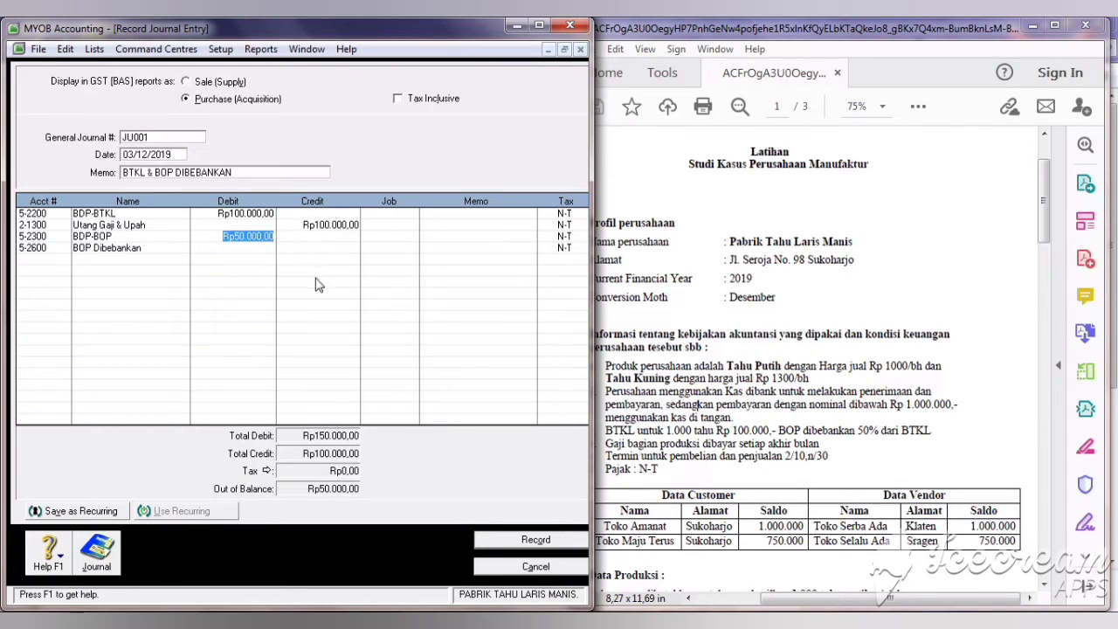
click(300, 247)
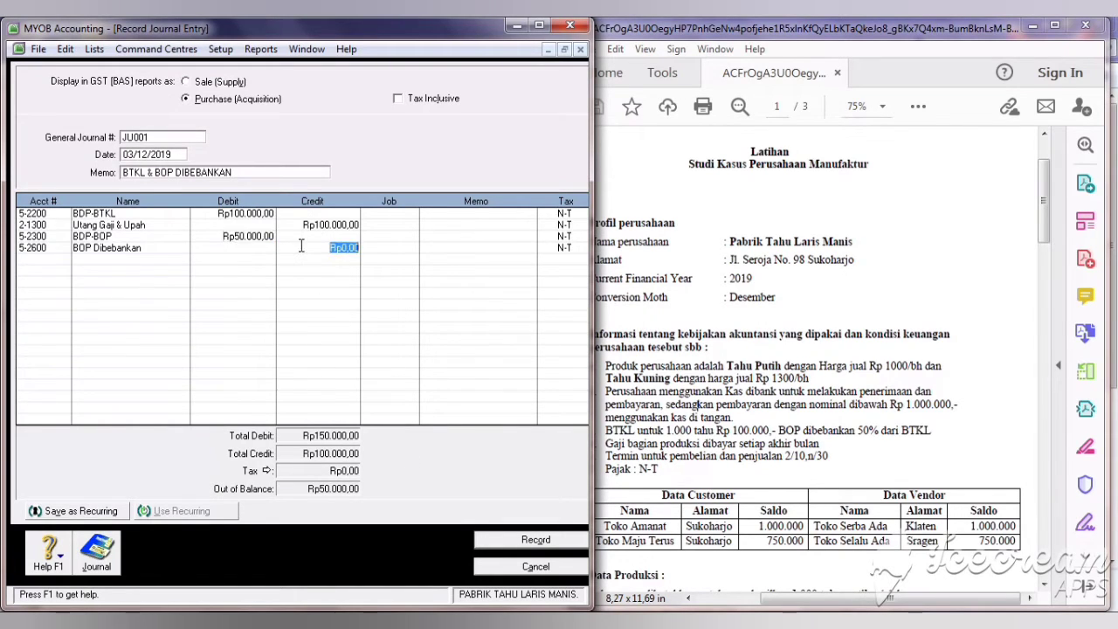
text(50.00)
key(Return)
Check the BDP-BOP debit, record journal entry JU001, and return to the accounting policies in the case study PDF.
click(260, 238)
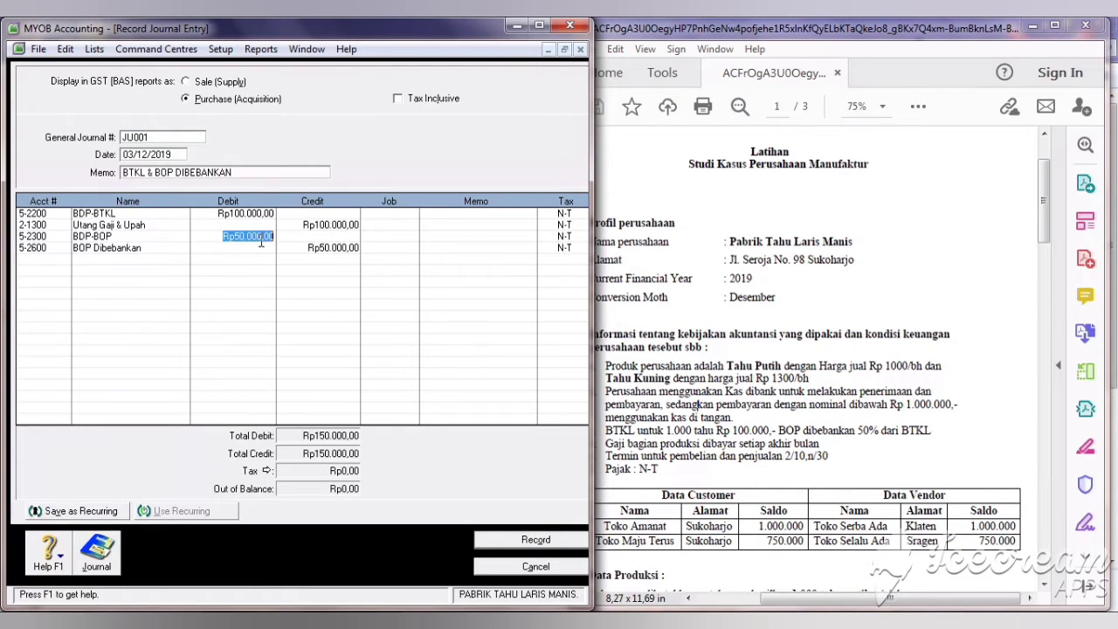
click(532, 539)
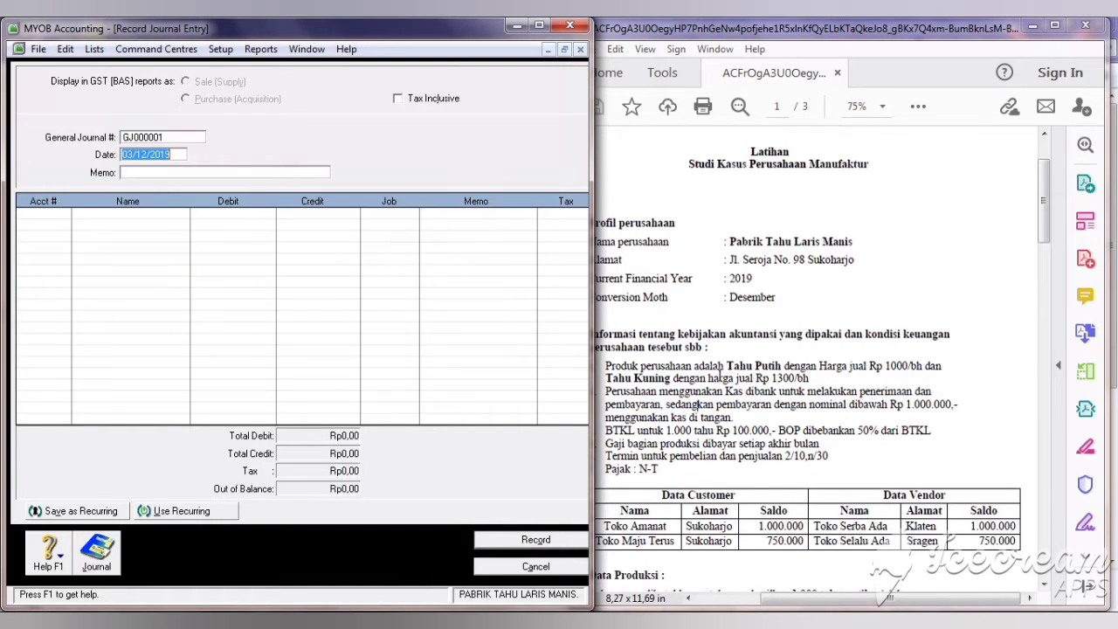
click(796, 393)
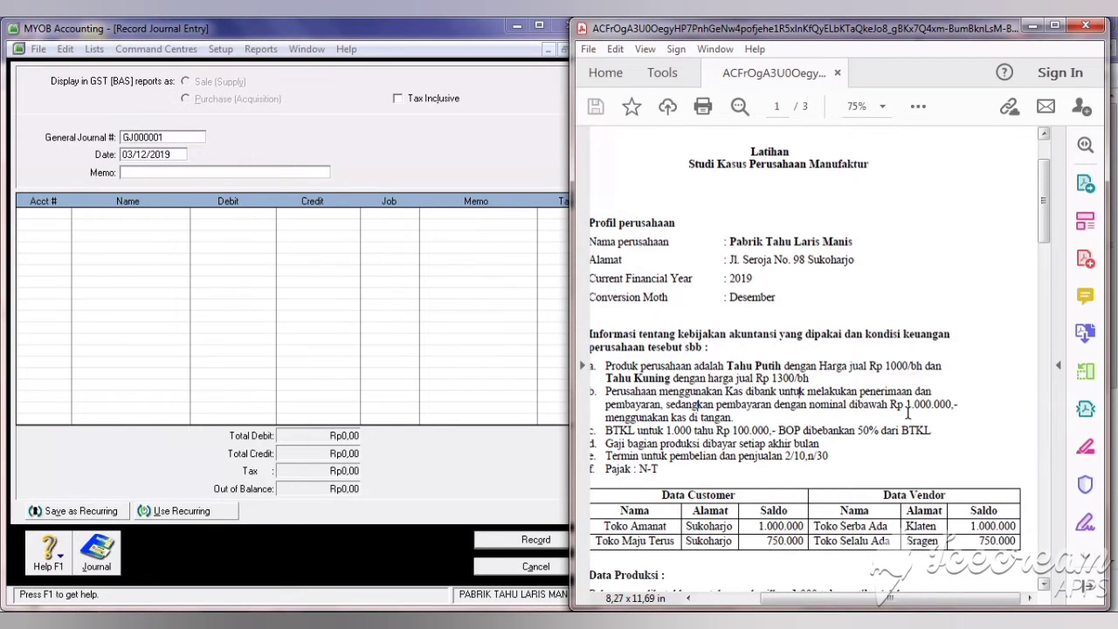
Number the new general journal entry JU02 and enter the memo PERSEDIAAN JADI.
click(169, 138)
text(JU)
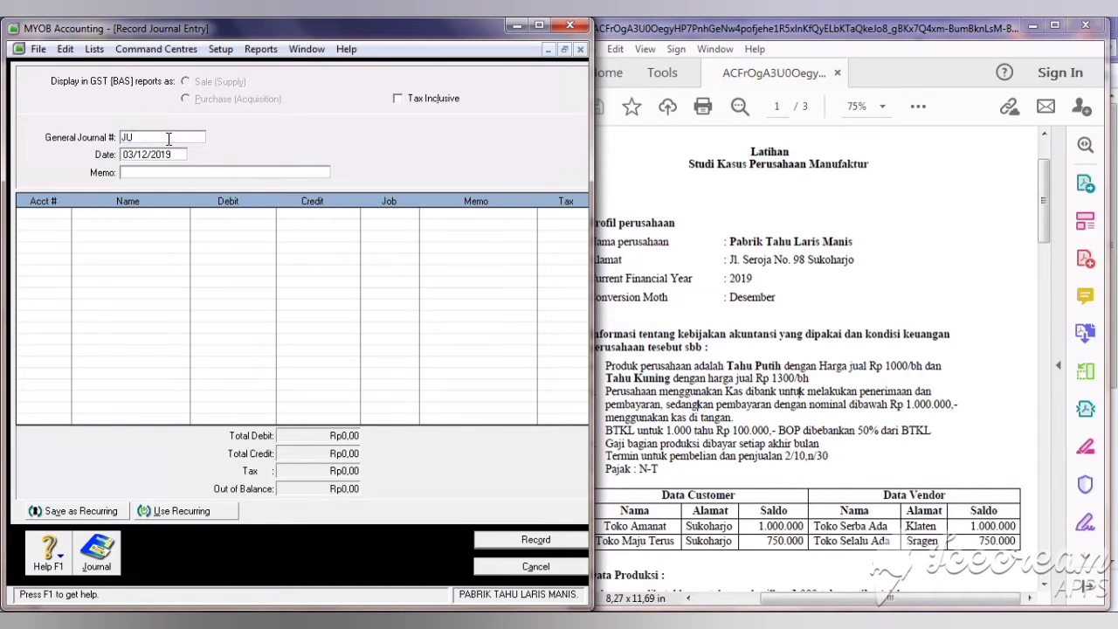
text(02)
key(Tab)
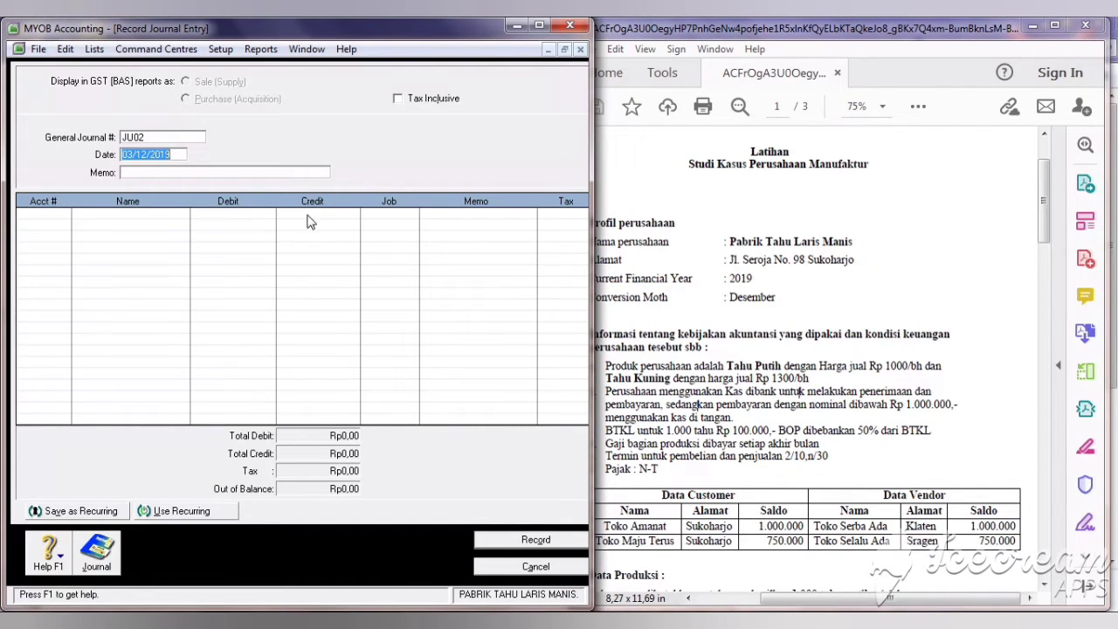
click(138, 174)
text(PERSED)
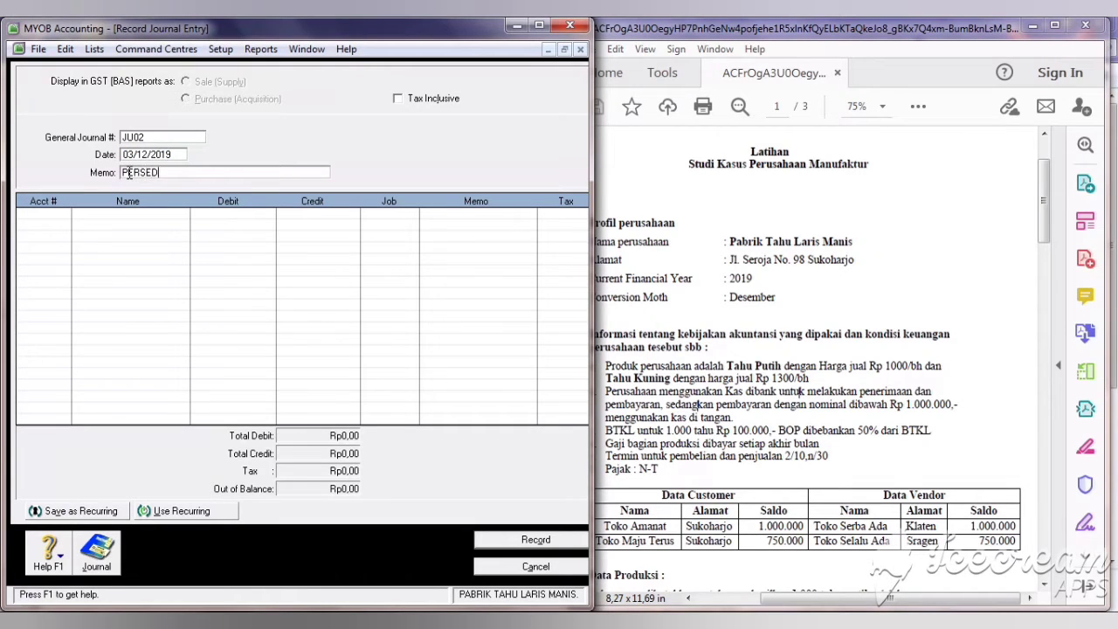
text(IAAN JADI)
key(Tab)
Add journal lines for accounts 1-1800 Persediaan Barang Jadi and 5-2100 BDP-BBB, without amounts.
key(Tab)
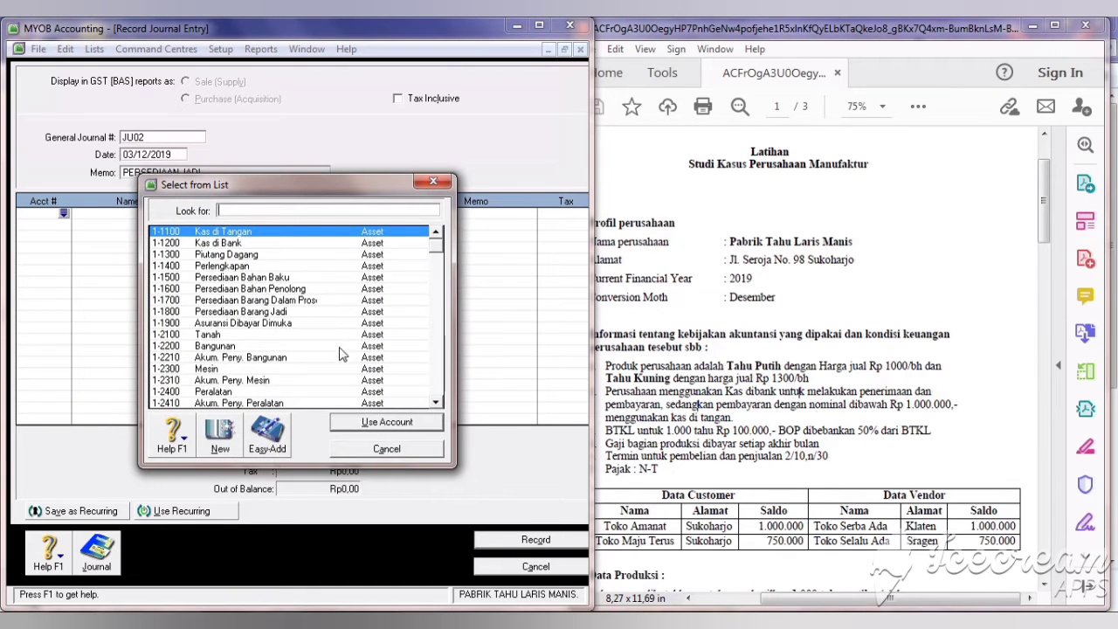
click(262, 313)
click(363, 421)
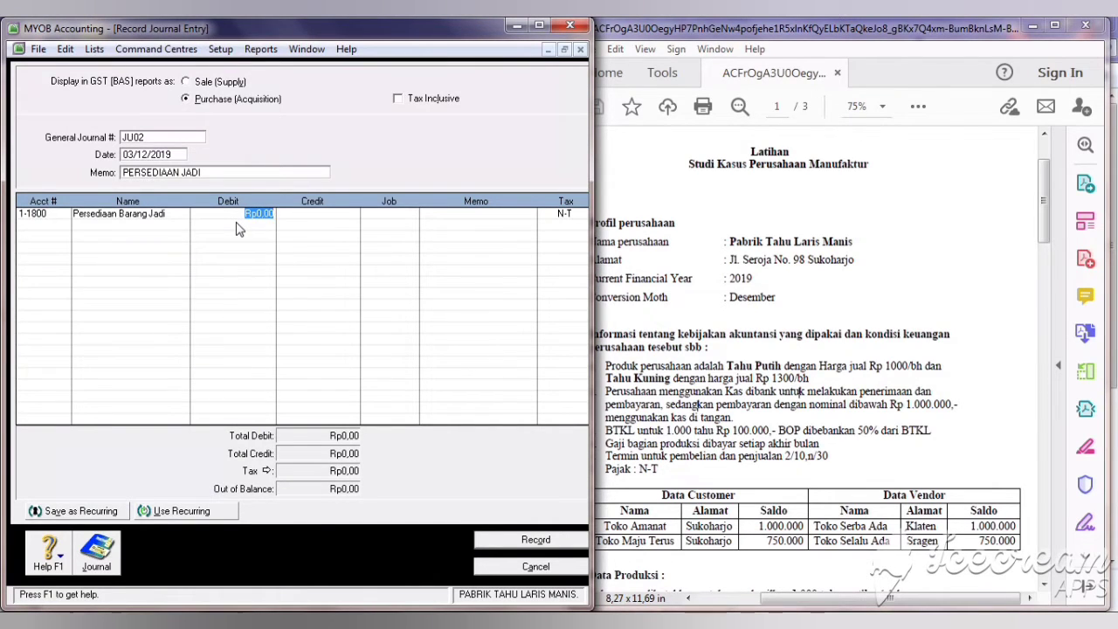
click(51, 225)
click(64, 224)
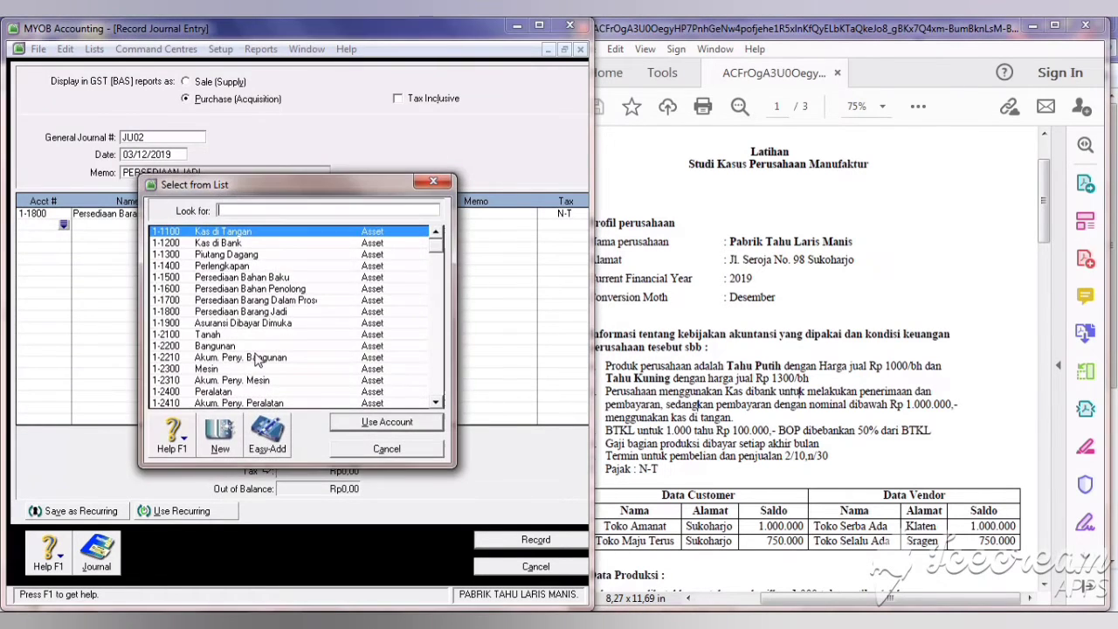
click(442, 383)
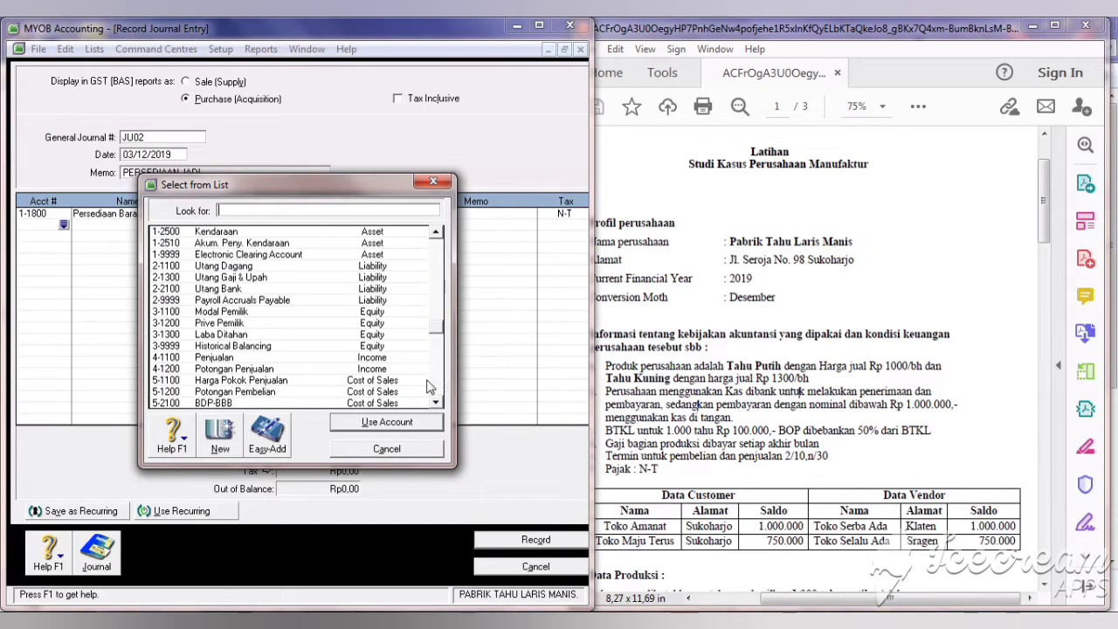
click(297, 404)
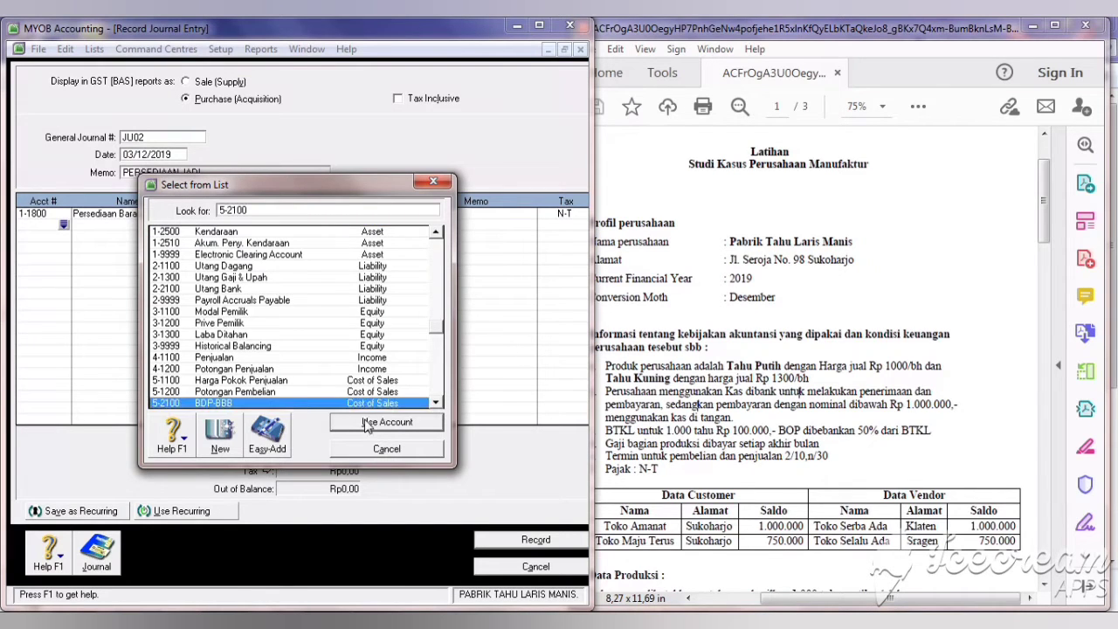
click(375, 422)
Add two more journal lines for accounts 5-2200 BDP-BTKL and 5-2300 BDP-BOP, without amounts.
click(40, 236)
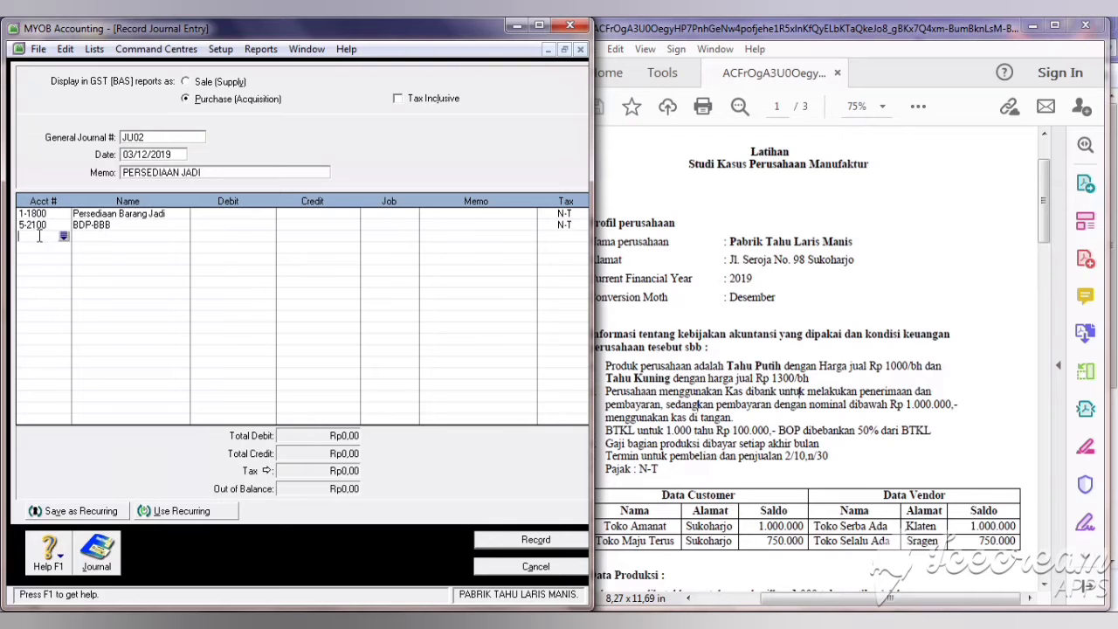
text(5)
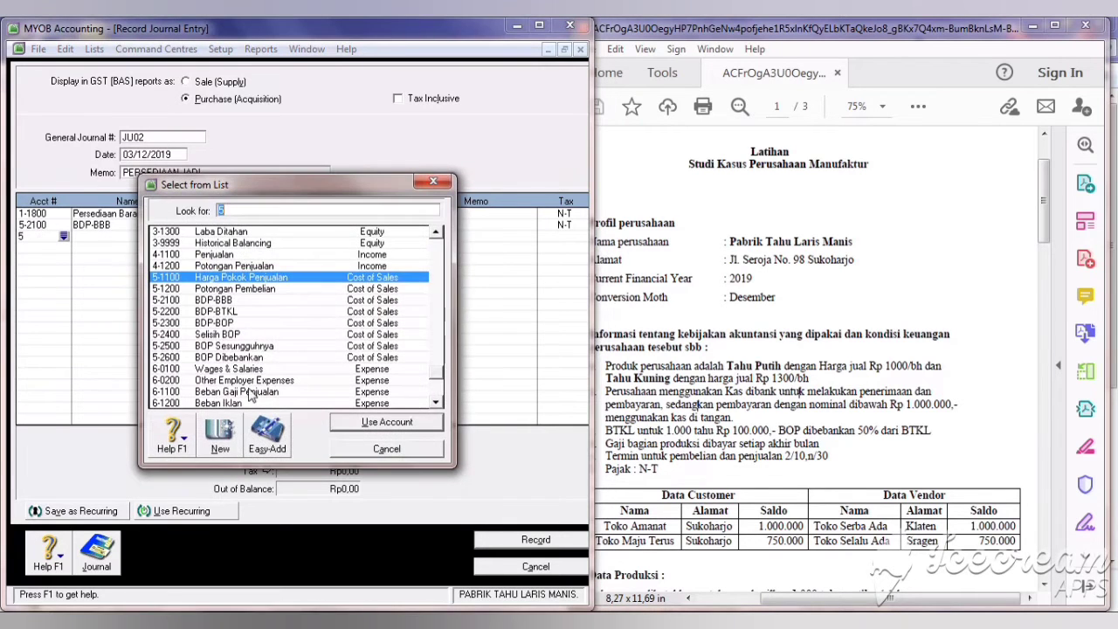
click(225, 312)
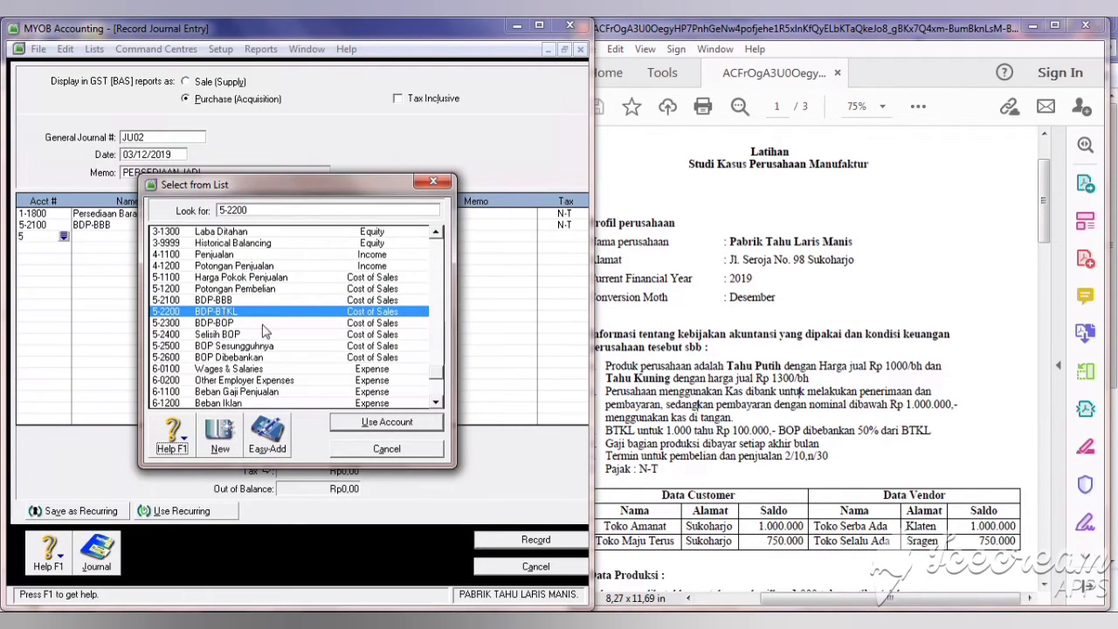
click(338, 422)
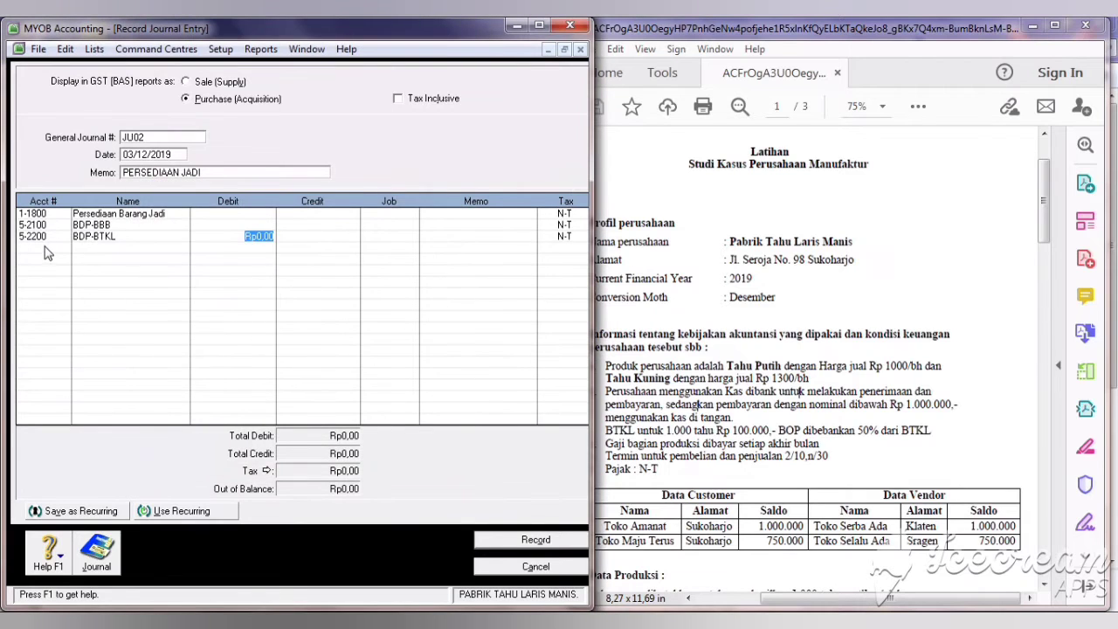
click(46, 248)
text(5)
click(259, 323)
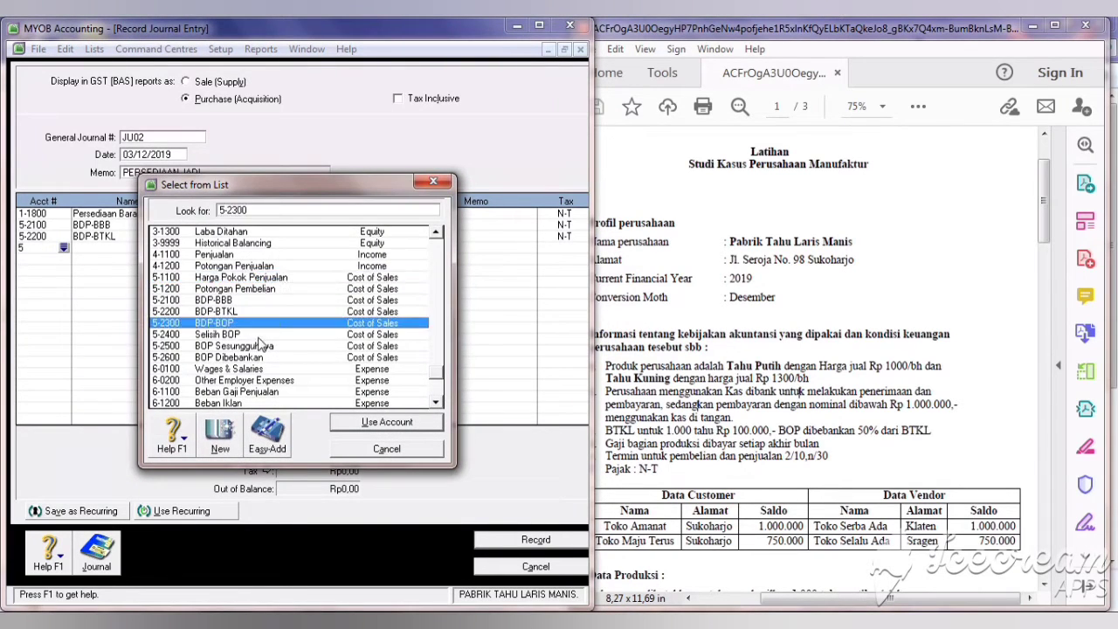
click(354, 424)
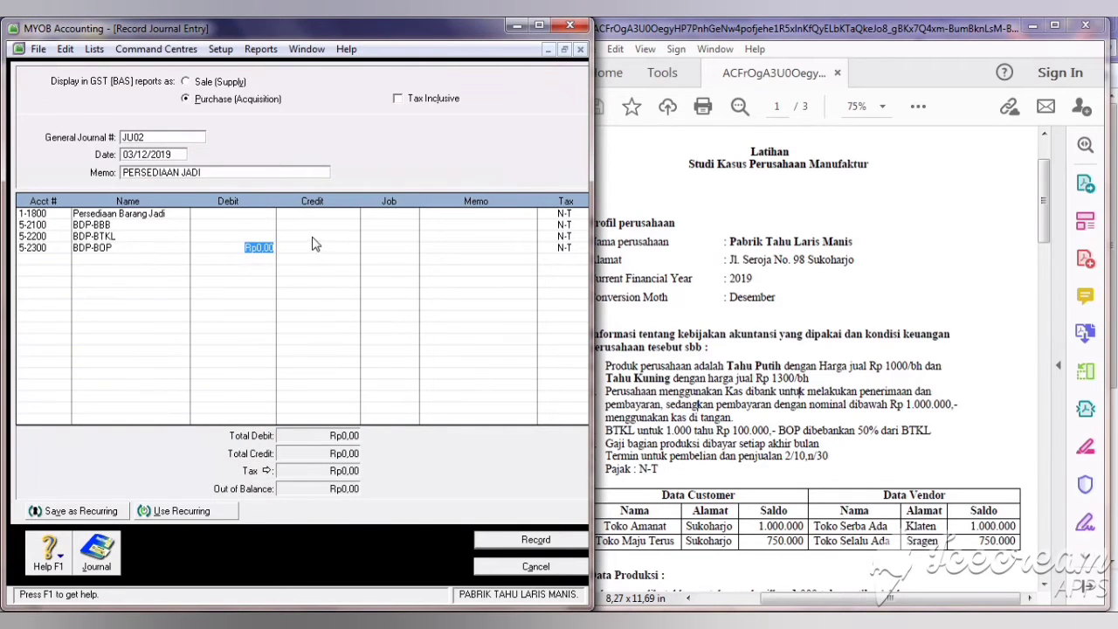
Look up the production costs among all recorded transactions and credit the BDP-BBB line with Rp340.000.
click(298, 225)
click(103, 548)
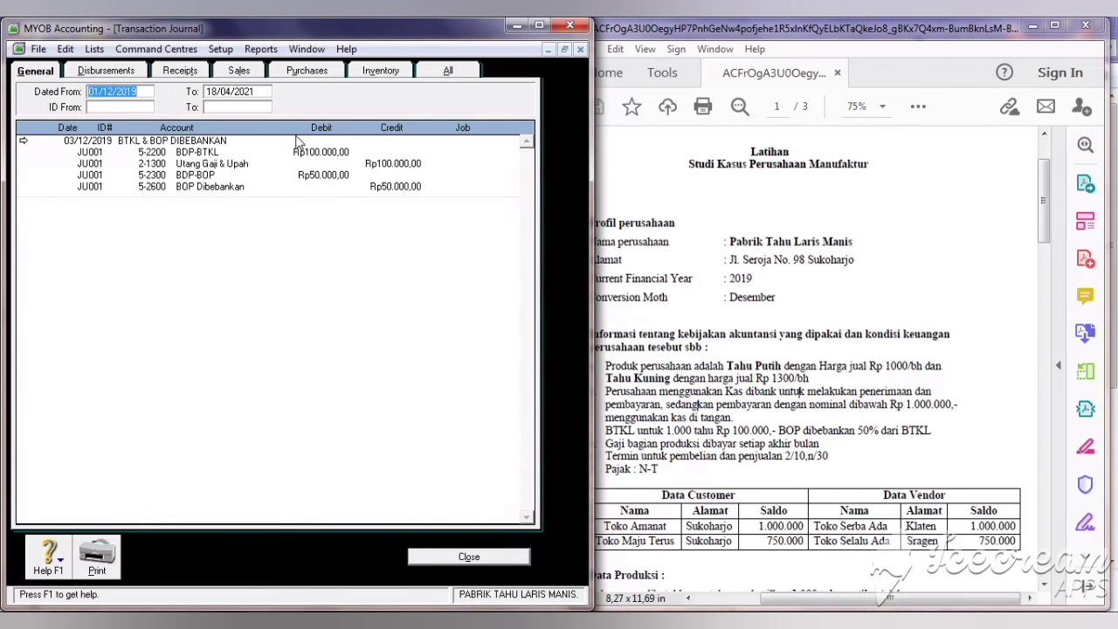
click(440, 71)
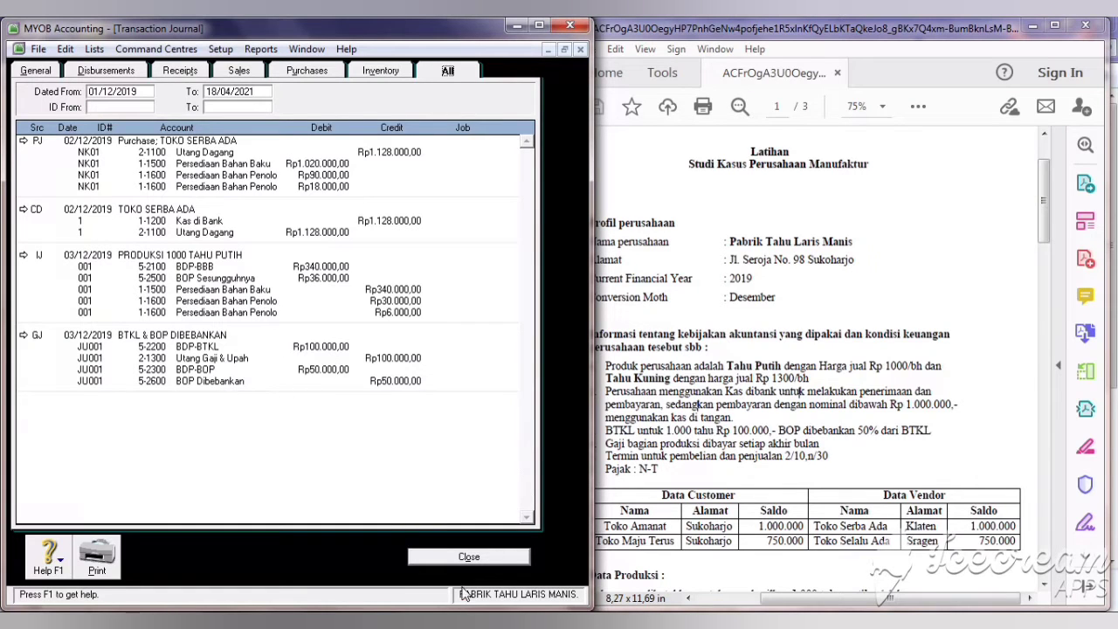
click(448, 559)
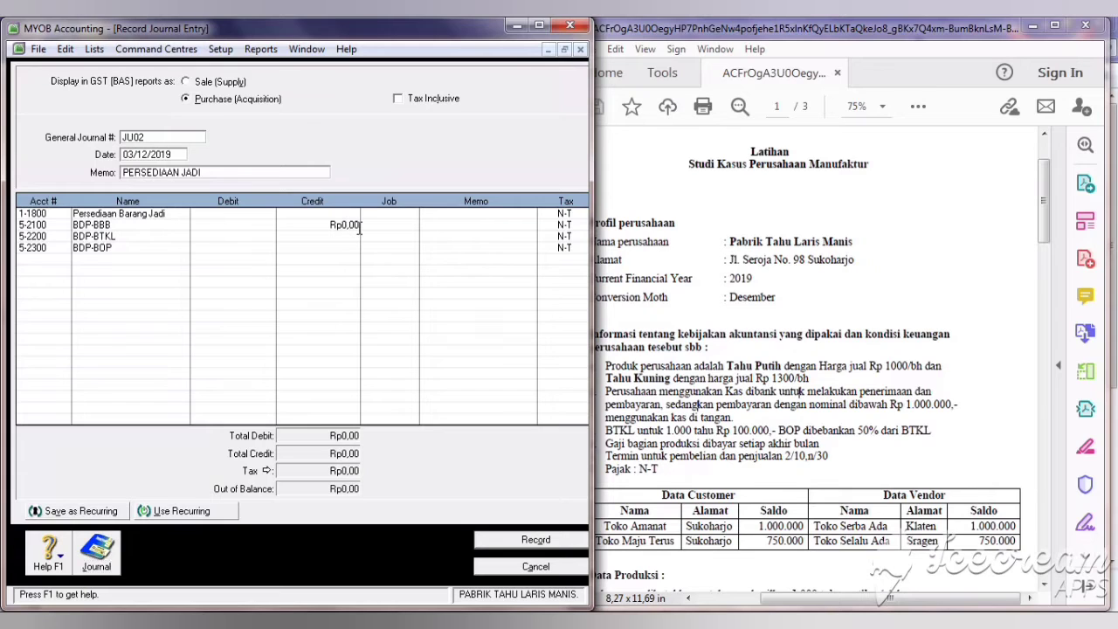
key(BackSpace)
text(340.000)
key(Return)
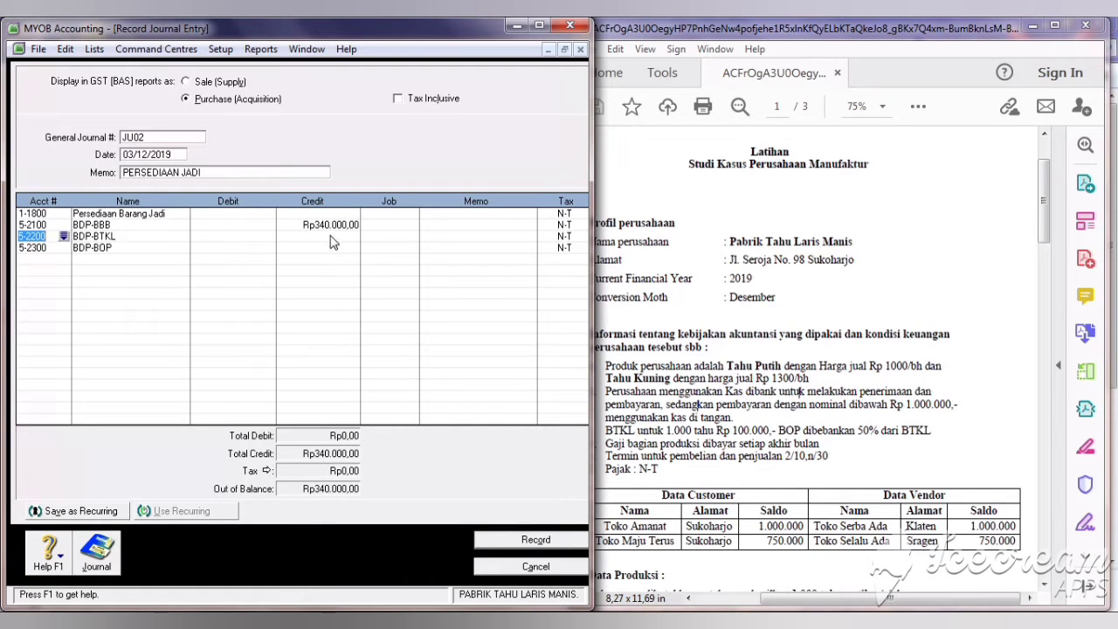
Credit the BDP-BTKL line with Rp100.000 and the BDP-BOP line with Rp50.000.
click(334, 236)
text(100.000)
key(Return)
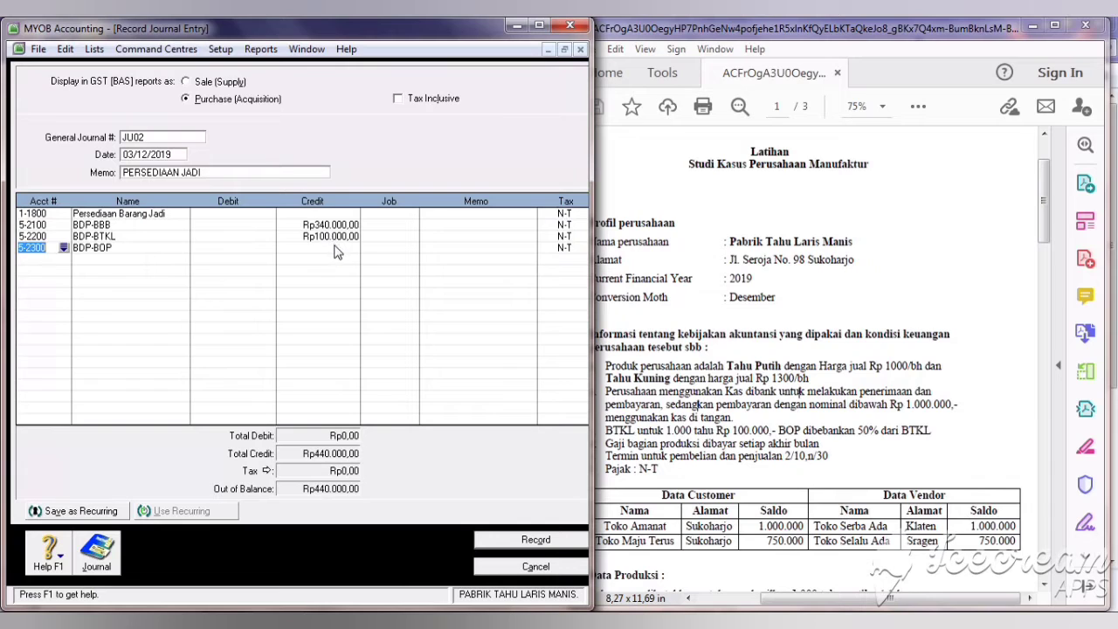
click(336, 248)
text(5000)
Debit Persediaan Barang Jadi with Rp490.000, record journal entry JU02 and leave the journal entry form.
click(267, 214)
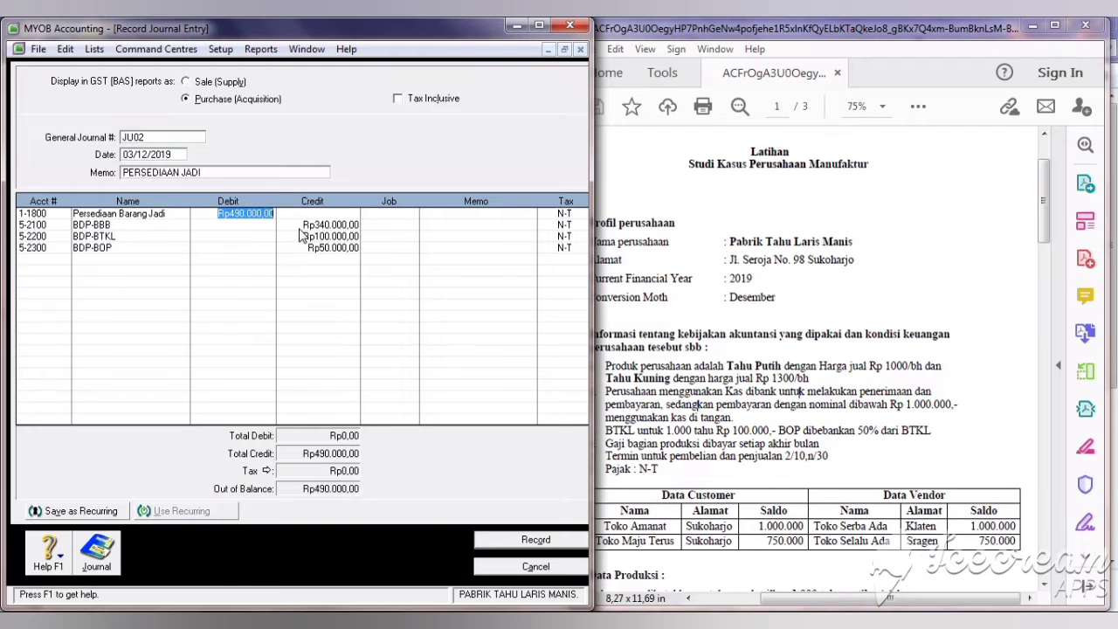
click(297, 226)
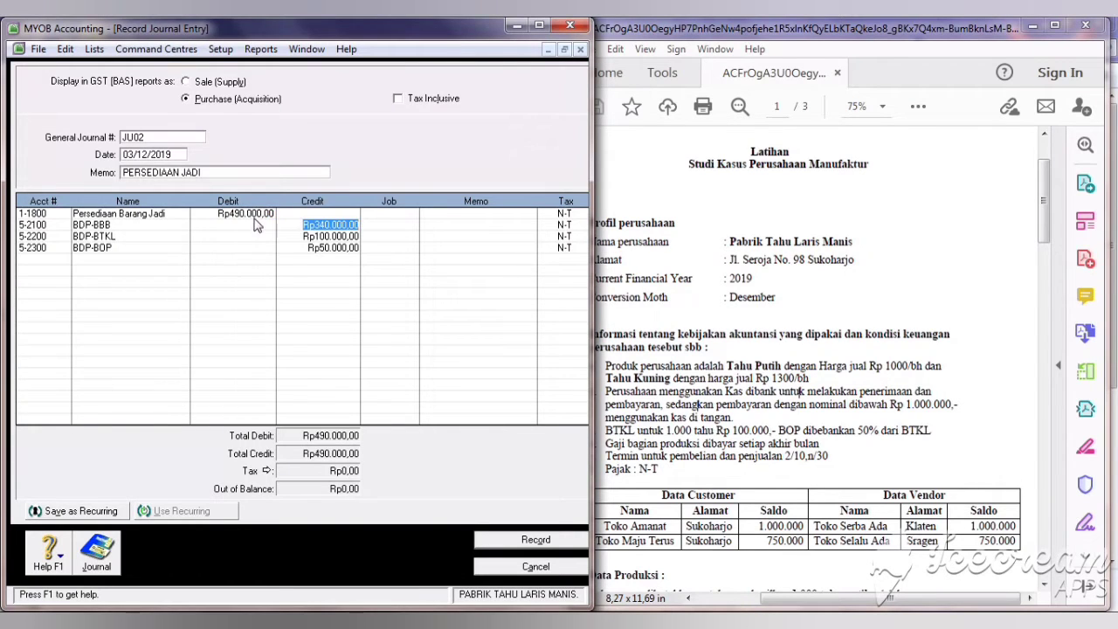
click(259, 215)
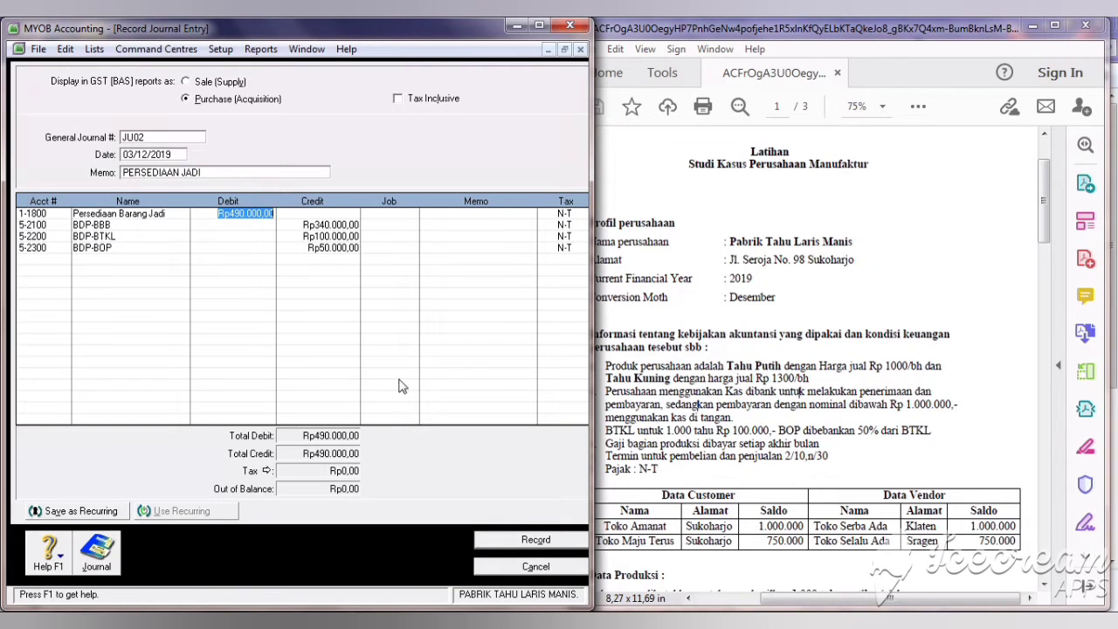
click(504, 544)
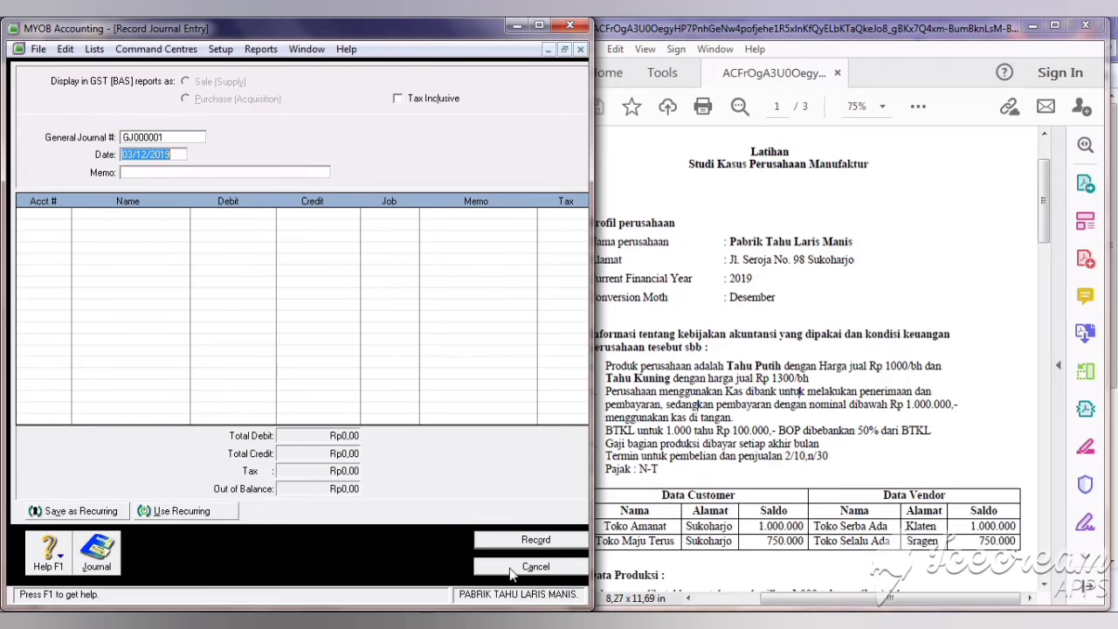
click(516, 567)
Start a new inventory adjustment and set its inventory journal number to 002.
click(519, 132)
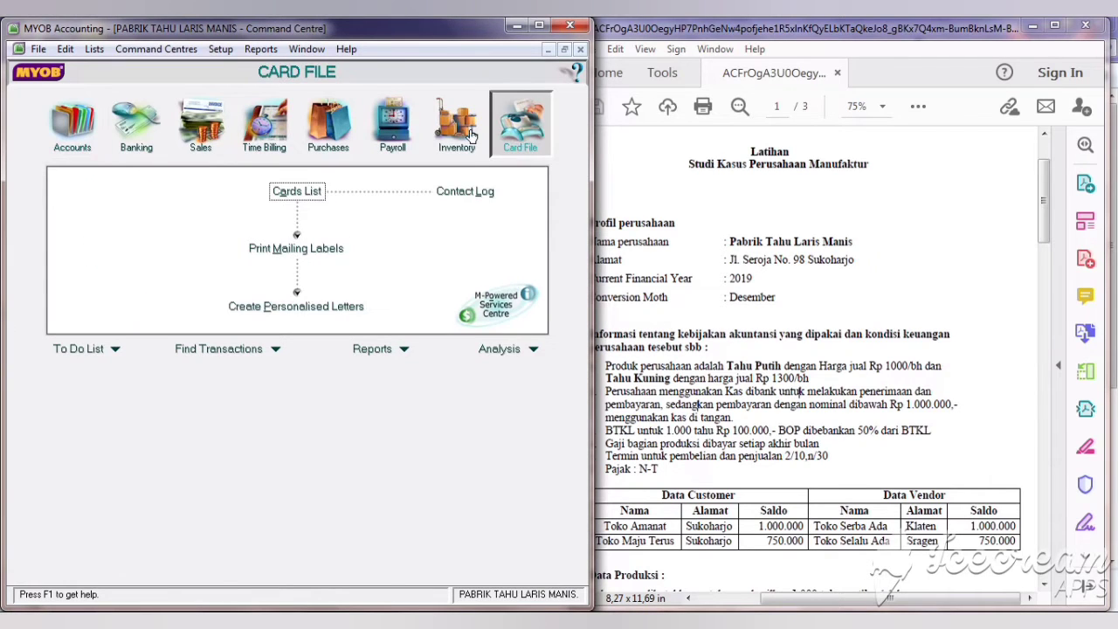
click(458, 129)
click(427, 192)
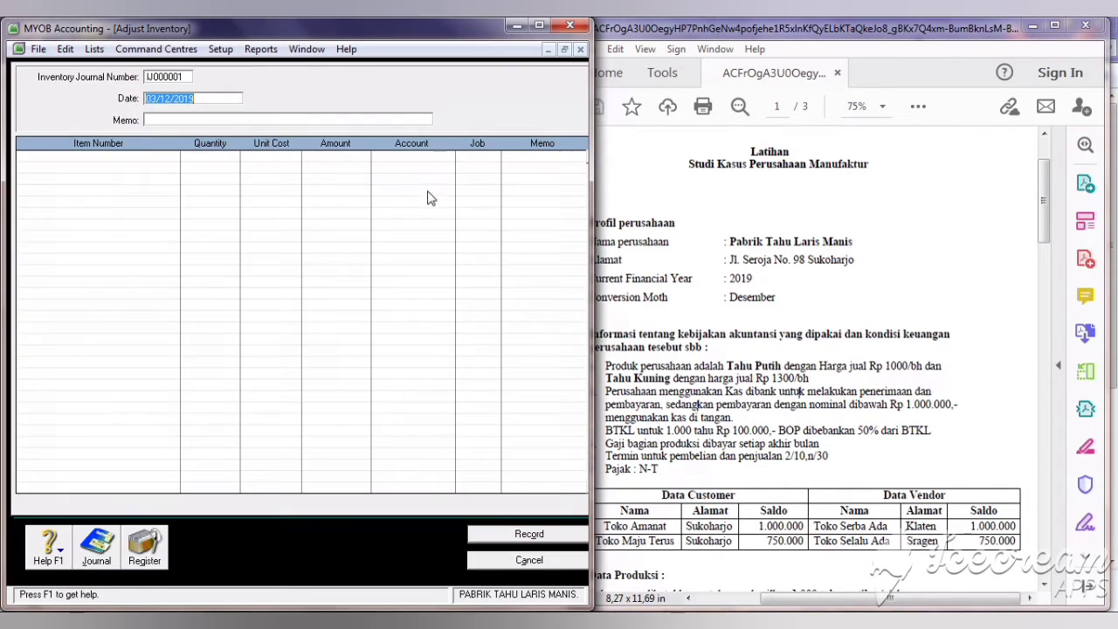
click(156, 77)
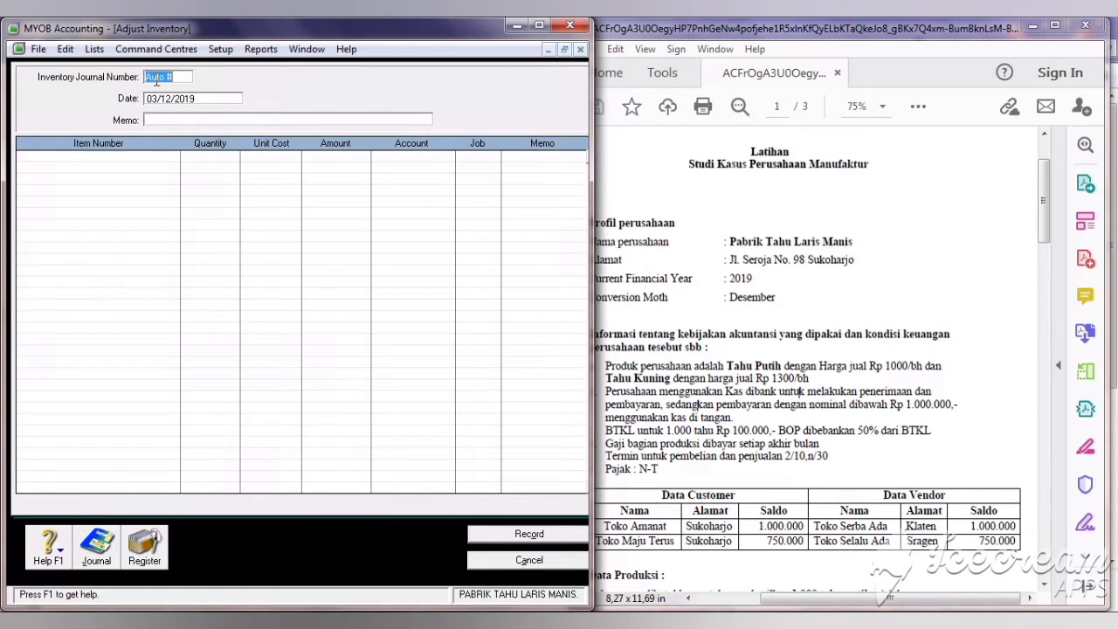
text(P)
text(0)
text(0)
text(2)
Enter PRODUKSI TAHU 1000 BH as the memo of the inventory adjustment.
click(169, 116)
text(PERSE)
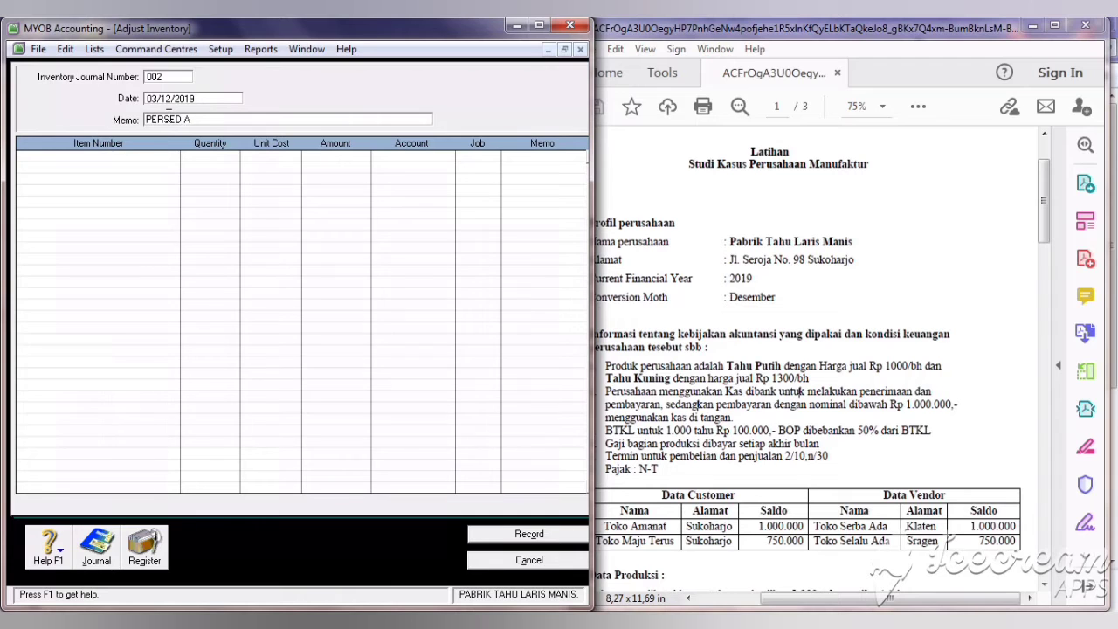
text(DI)
key(BackSpace)
key(BackSpace)
key(BackSpace)
key(BackSpace)
key(BackSpace)
text(ODUKSI TAHU 1000 BH)
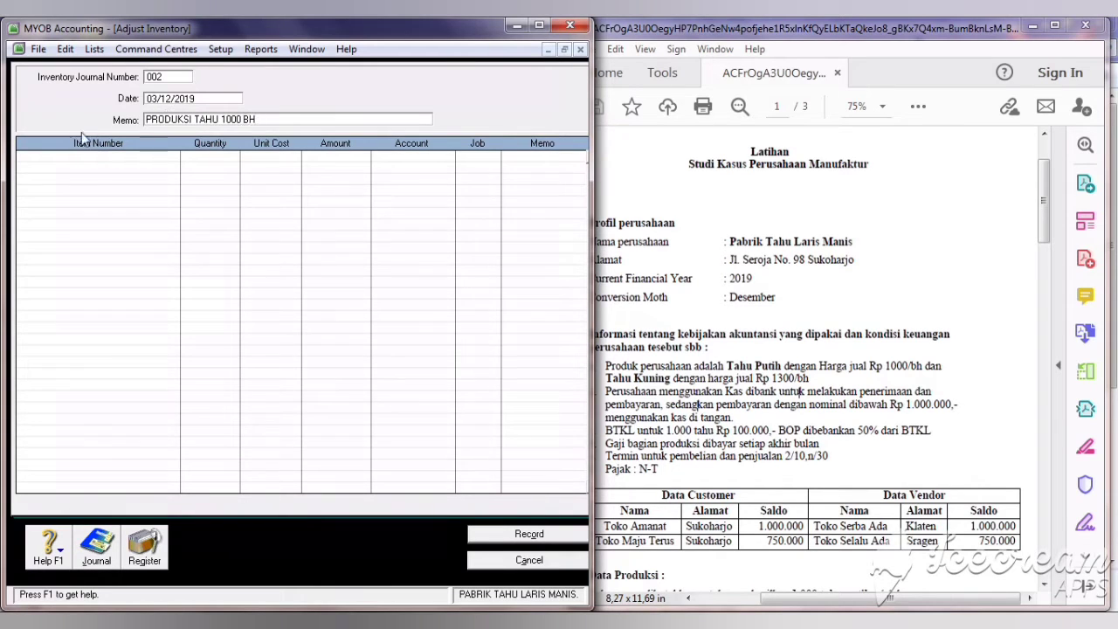
Add item PRODUK1 (TAHU PUTIH) to the inventory adjustment with a quantity of 1000.
click(61, 160)
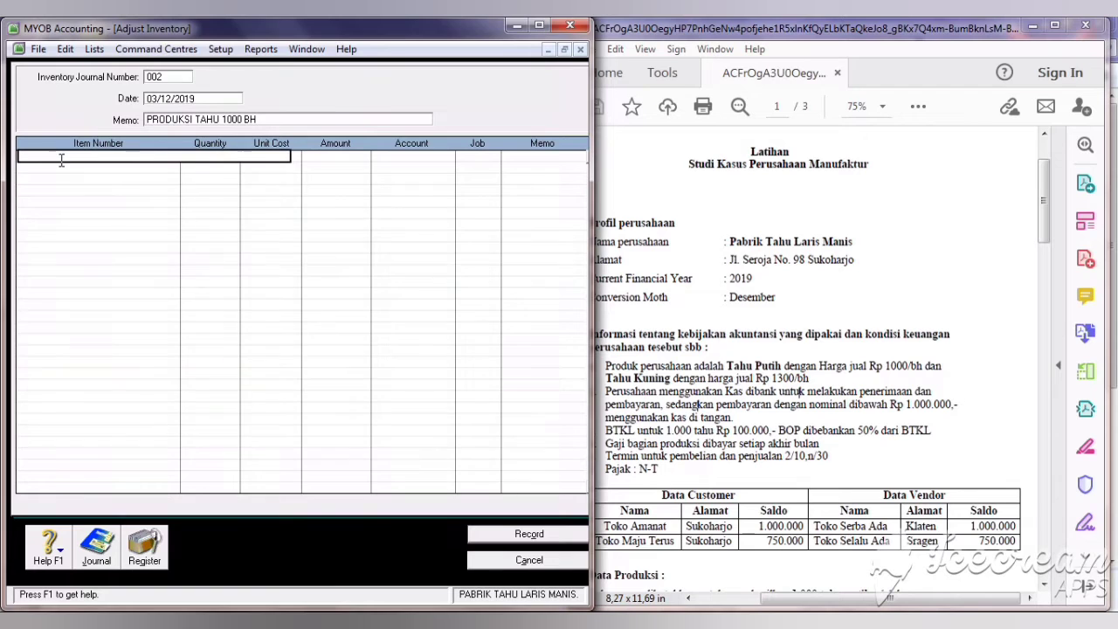
key(Tab)
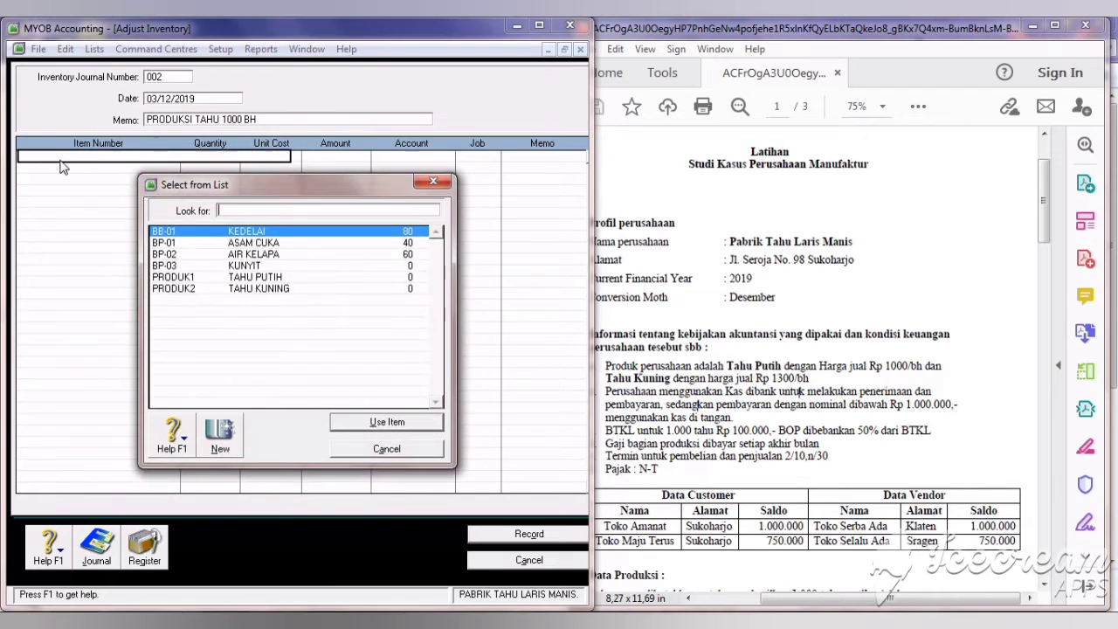
click(259, 278)
click(367, 423)
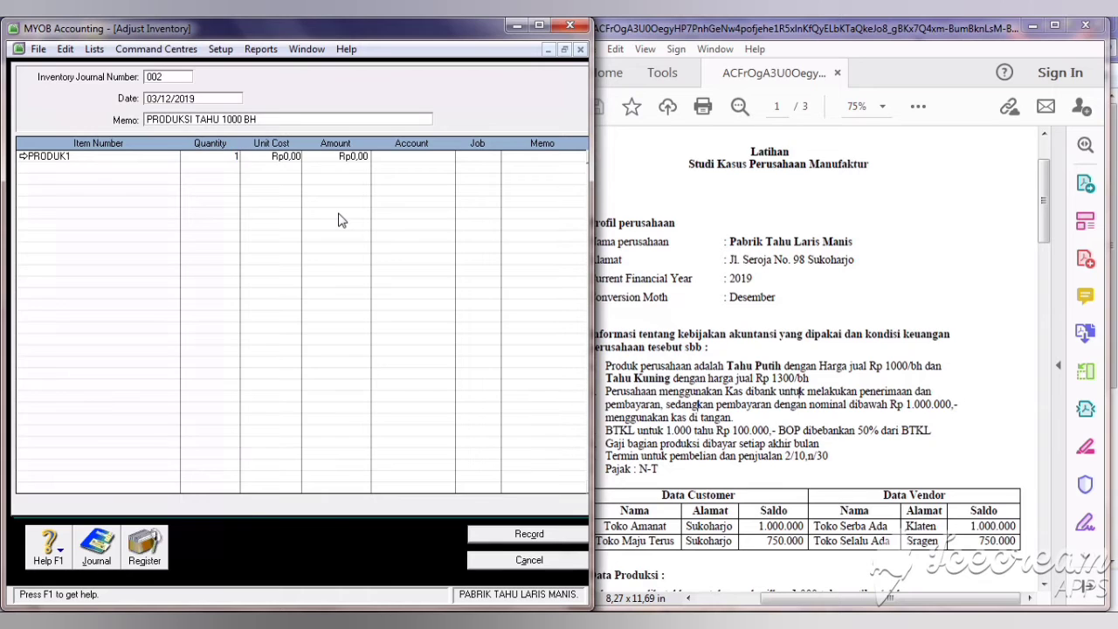
text(1000)
key(Tab)
Check the finished goods cost among all recorded transactions and set the unit cost of PRODUK1 to Rp490.
click(96, 546)
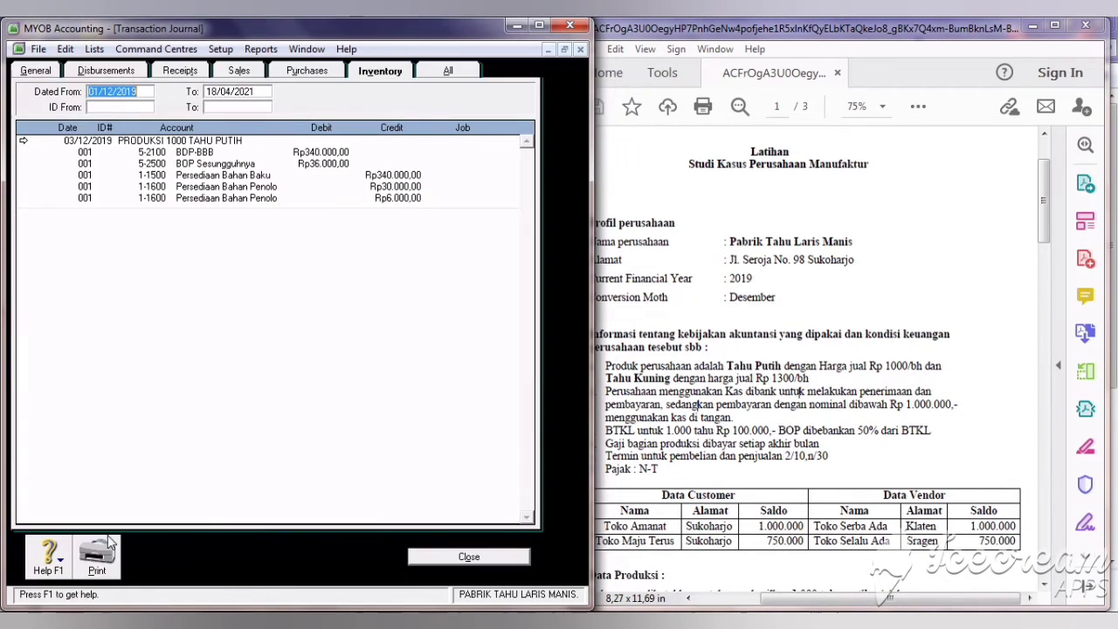
click(437, 70)
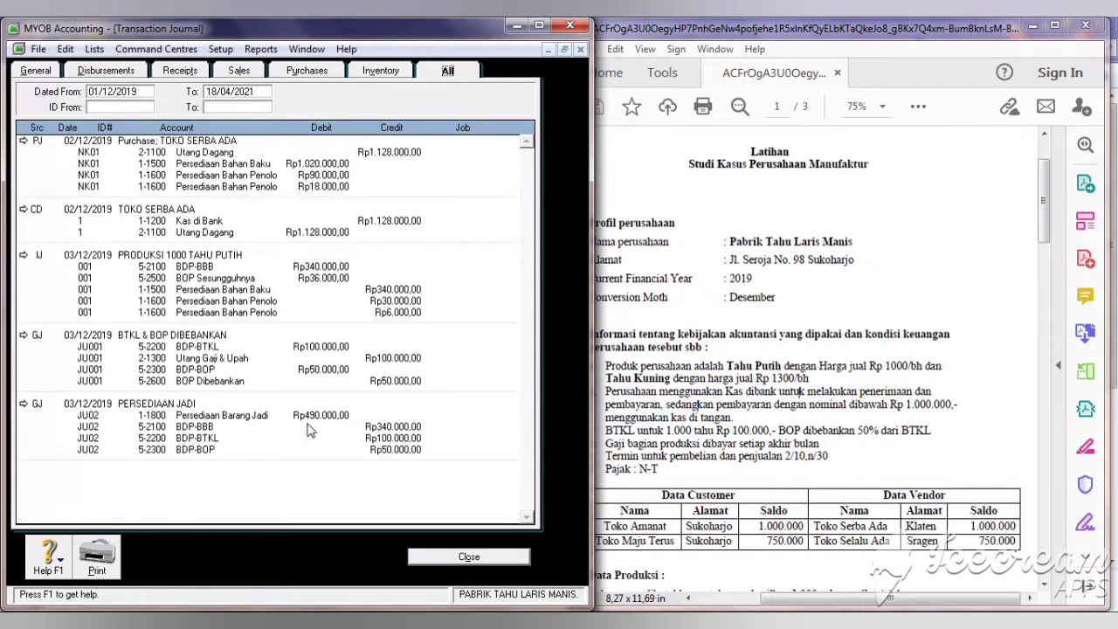
key(Escape)
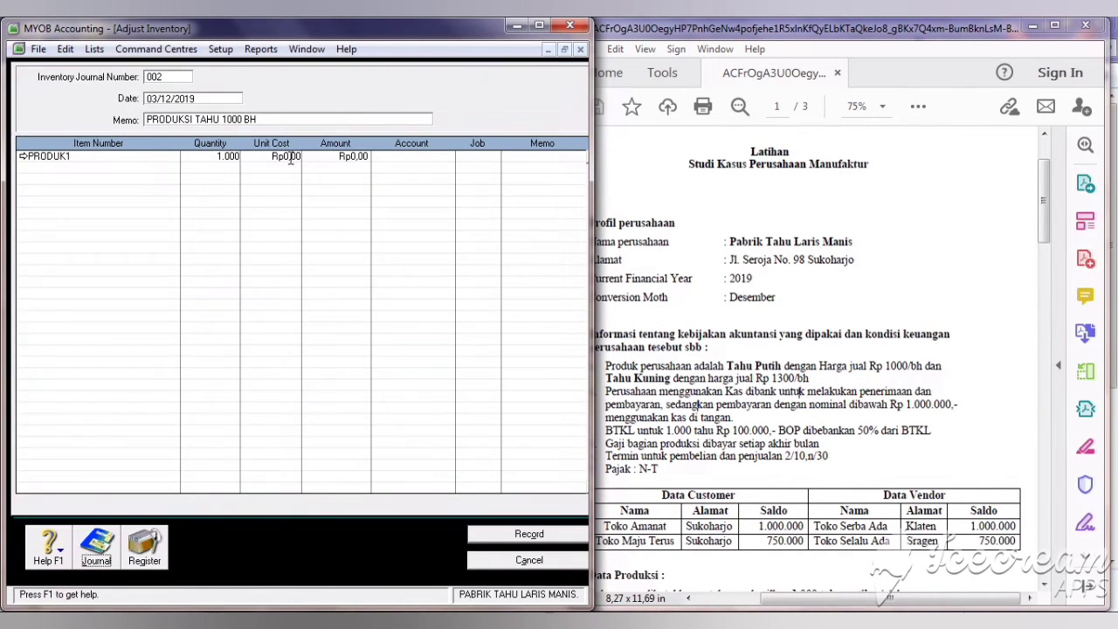
click(289, 157)
text(490)
key(Tab)
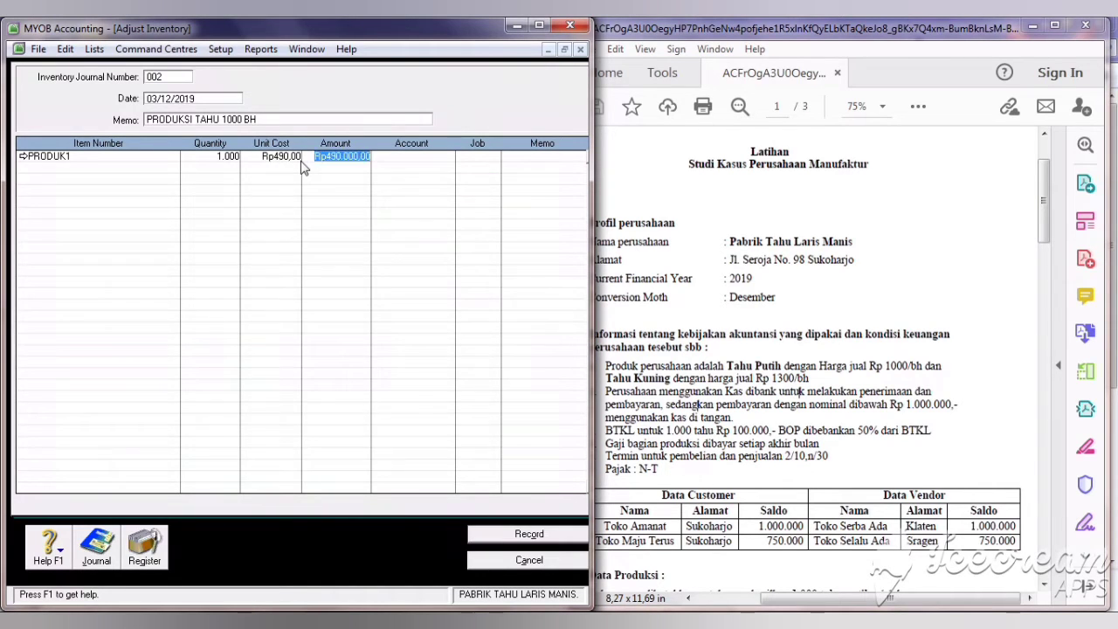
Assign account 1-1800 Persediaan Barang Jadi to the PRODUK1 line and record the inventory adjustment.
click(418, 161)
text(6)
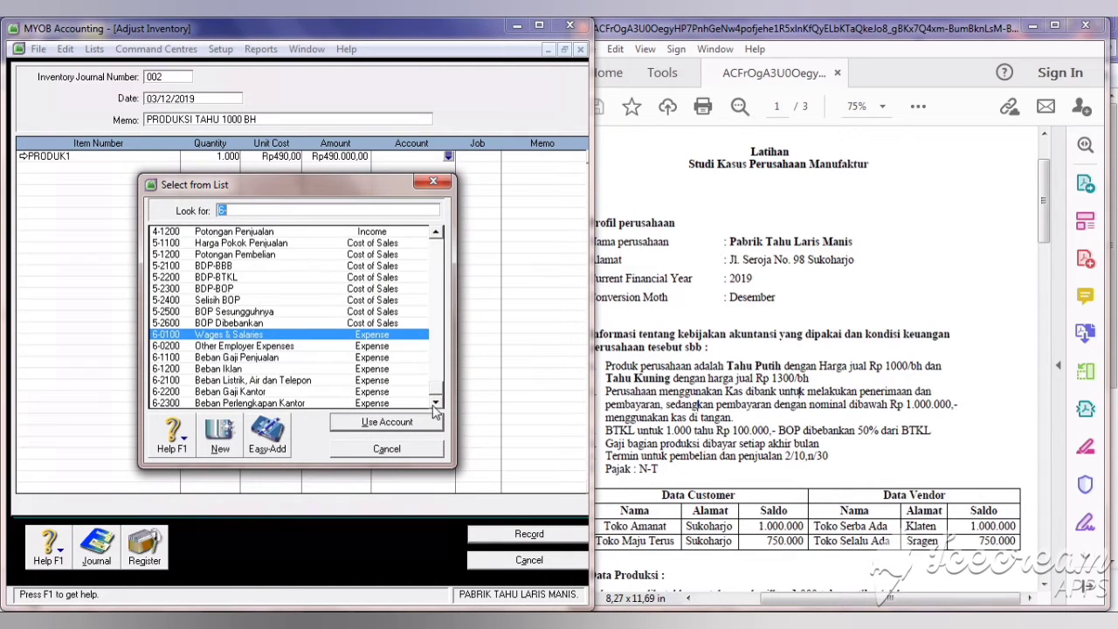
drag(436, 243, 435, 241)
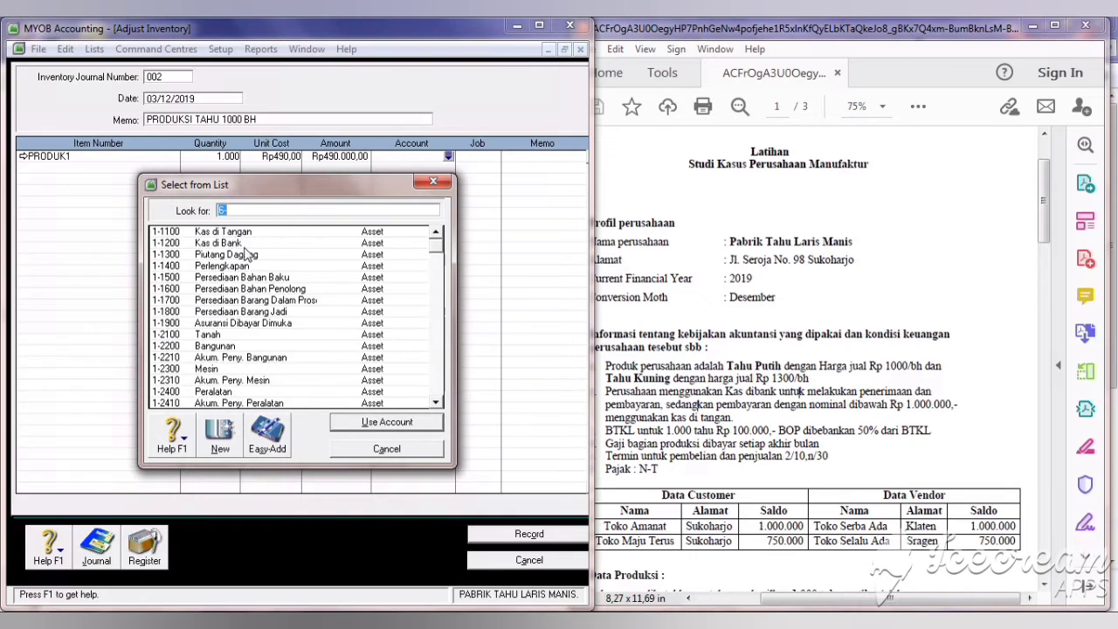
click(252, 312)
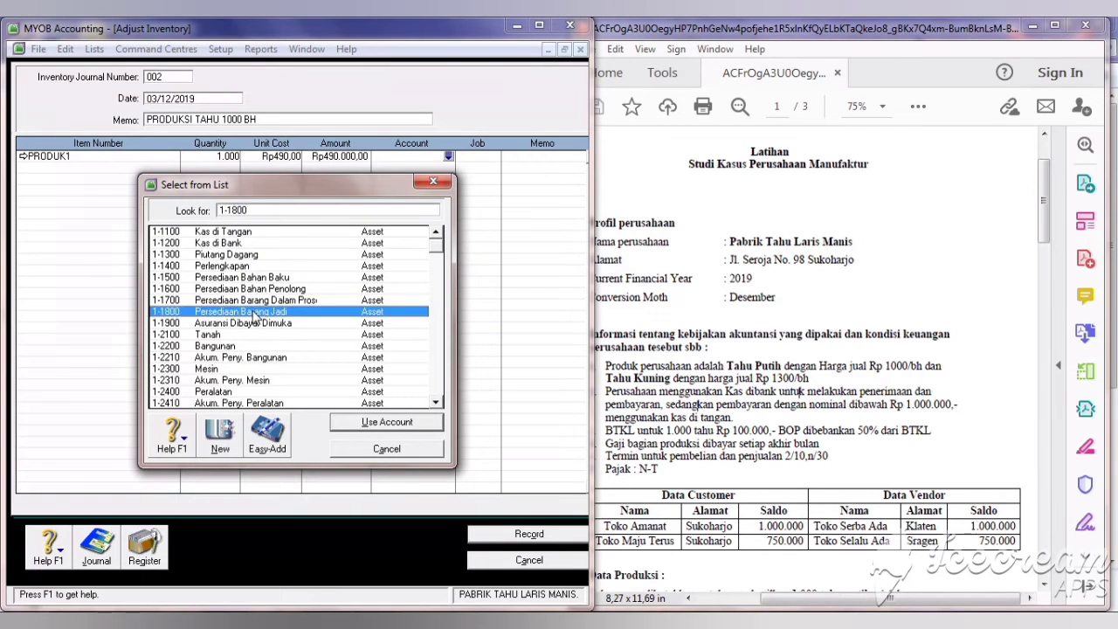
click(354, 423)
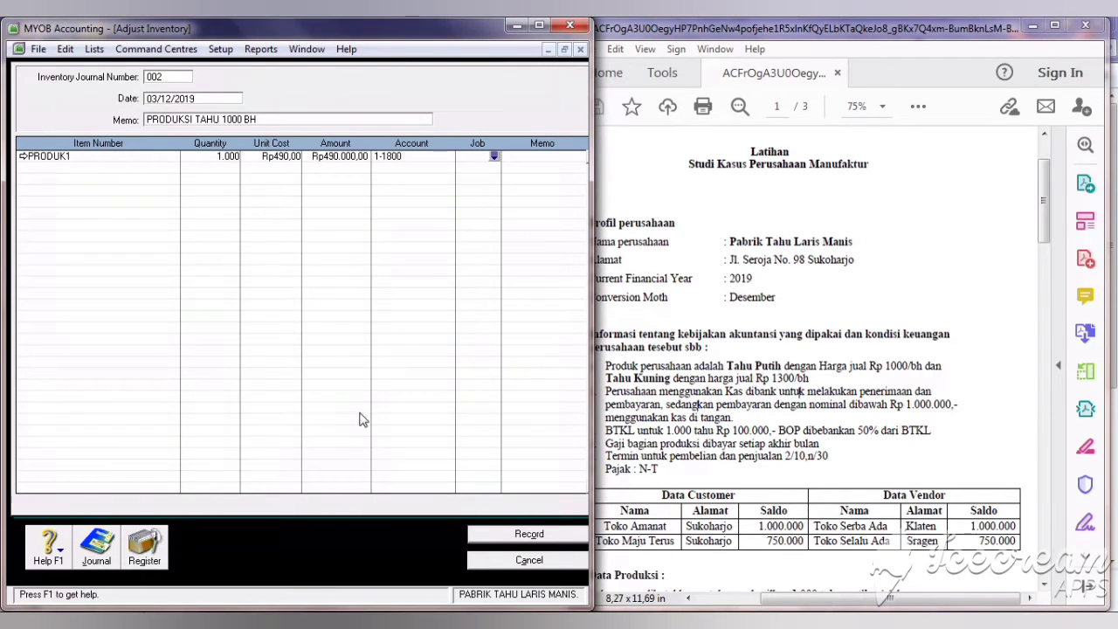
click(498, 535)
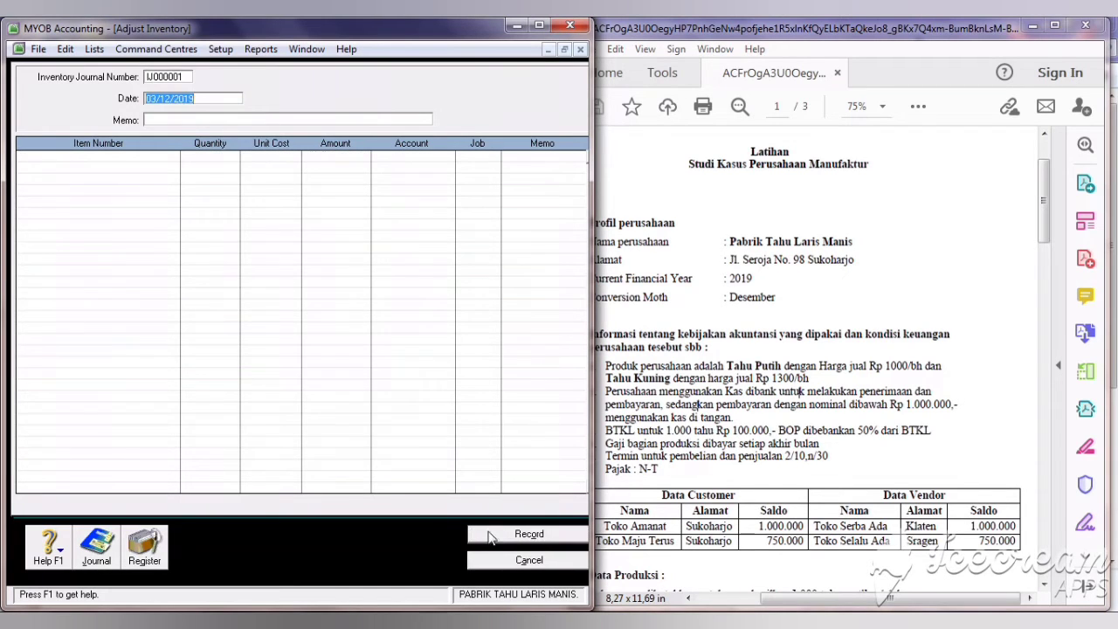
Review the inventory entries and all recorded transactions in the transaction journal, closing the inventory adjustment form when done.
click(98, 548)
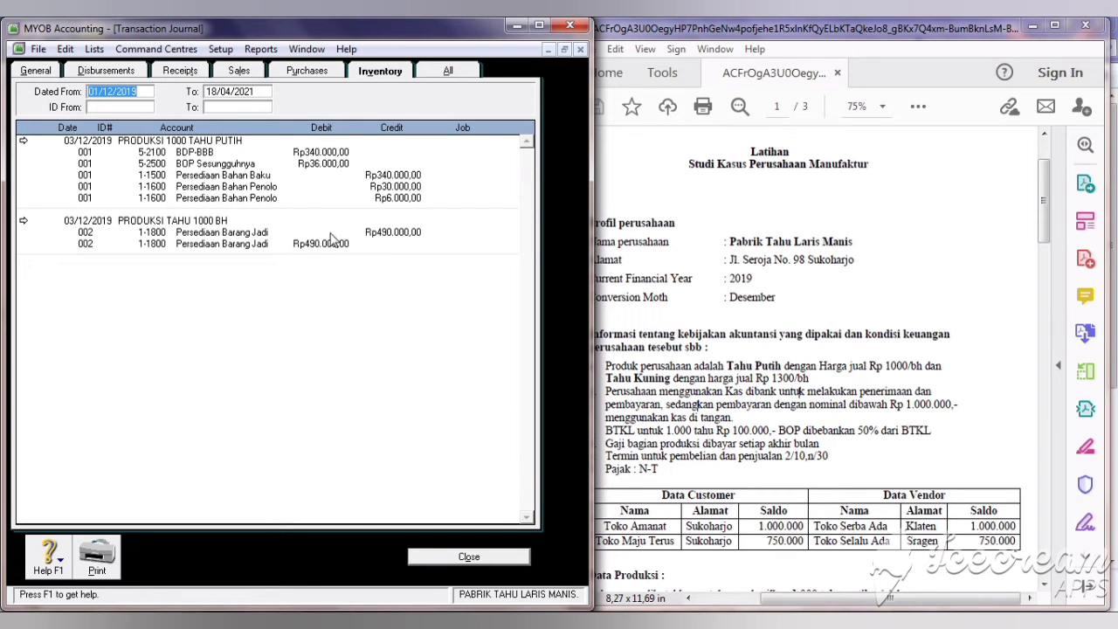
click(473, 76)
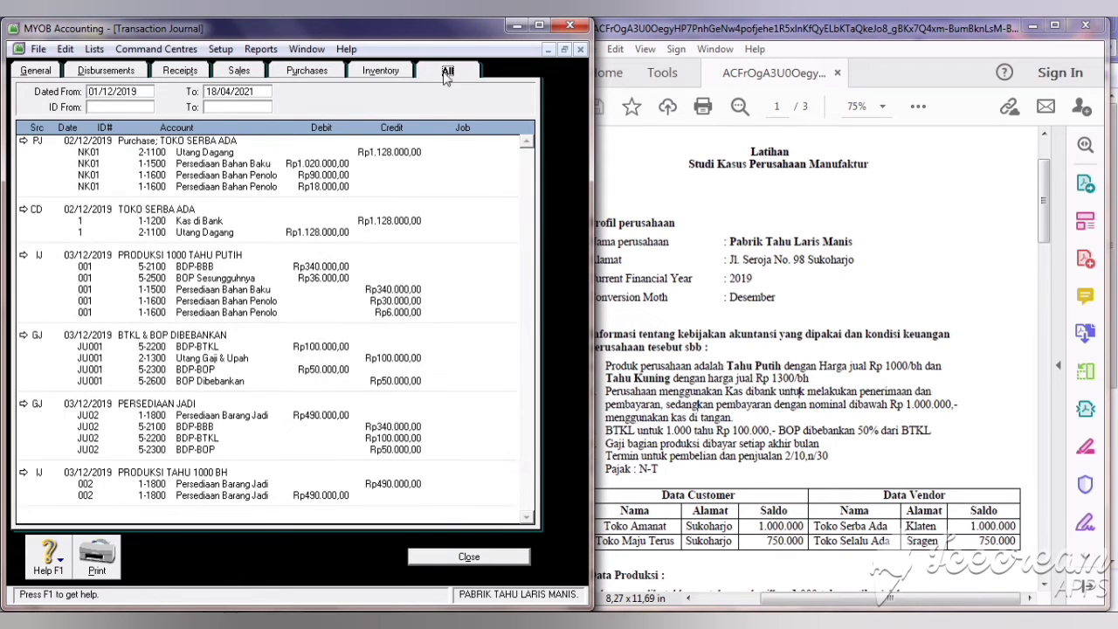
click(400, 74)
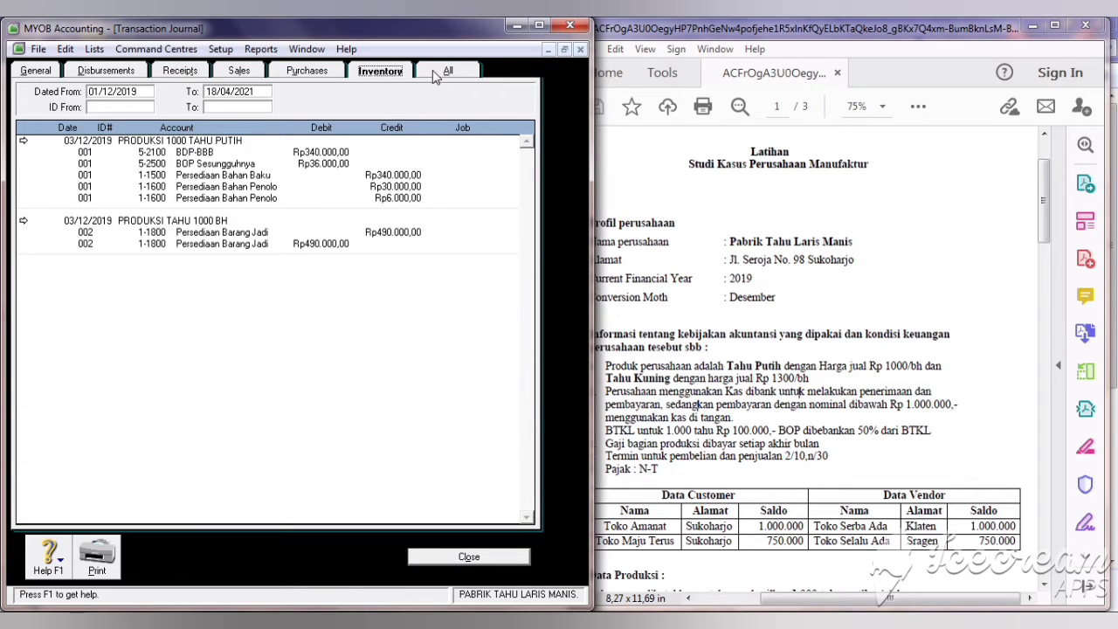
click(446, 71)
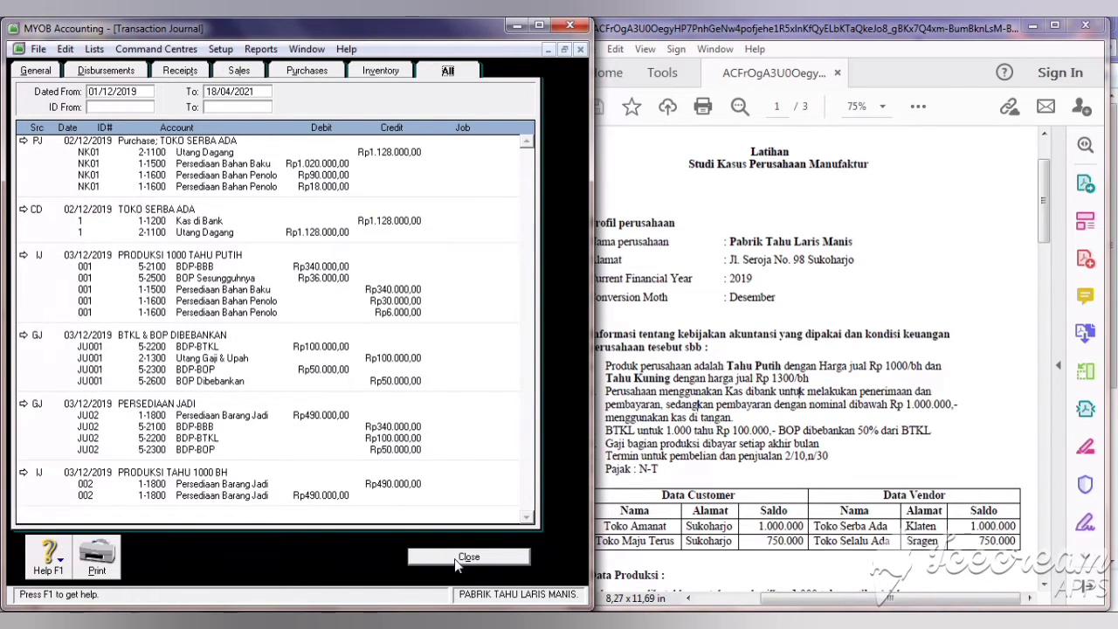
click(457, 561)
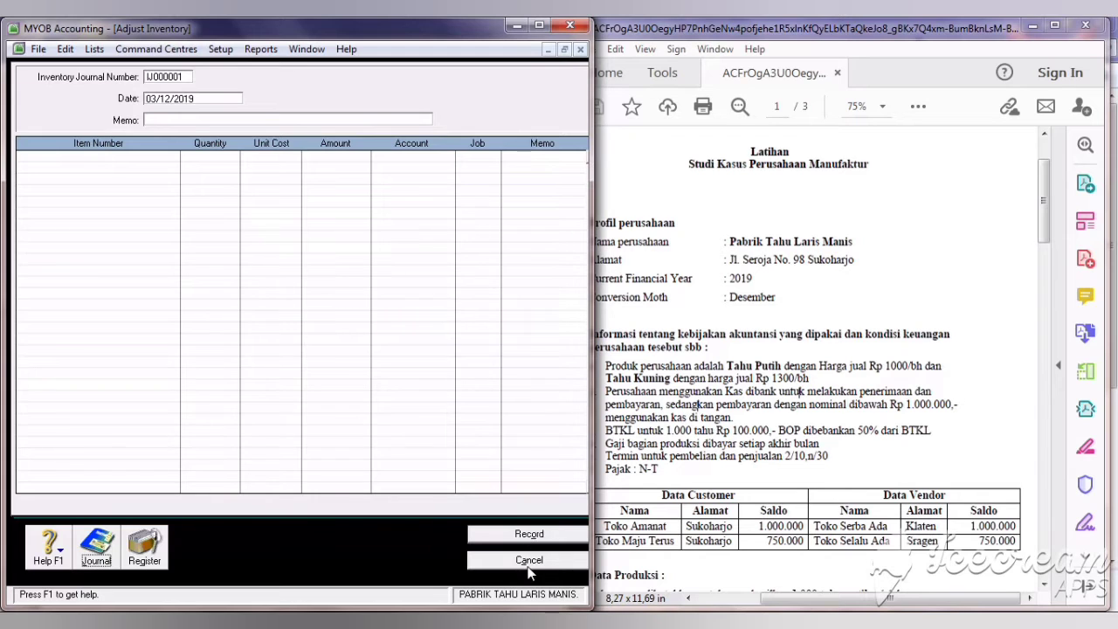
click(529, 562)
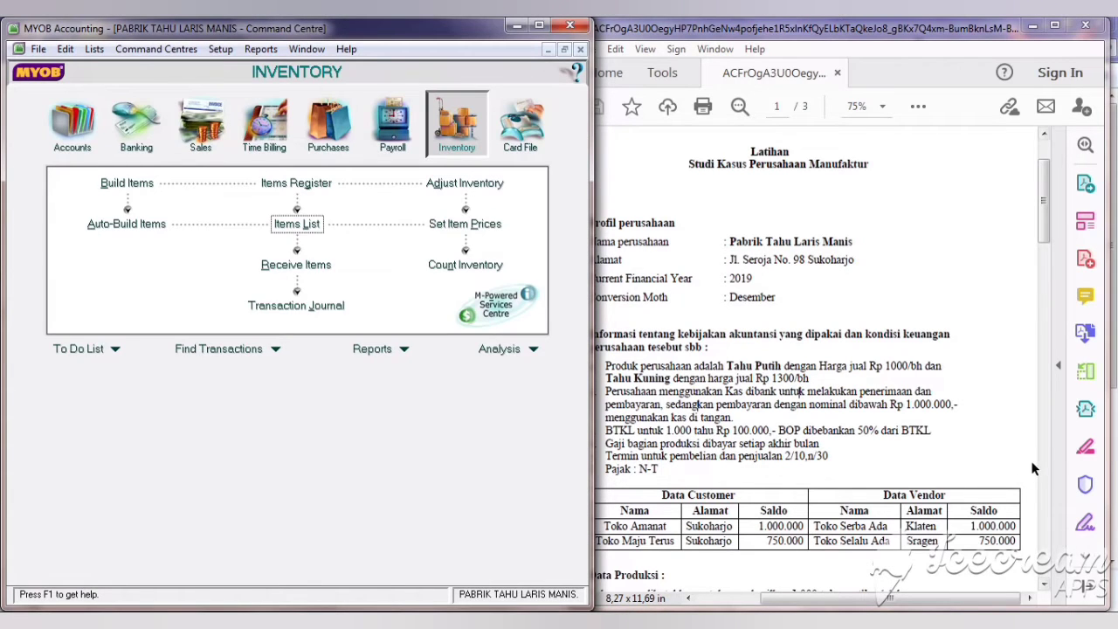
Consult the December transactions in the case study and start a new sales invoice with the Item layout.
drag(1043, 196, 1048, 389)
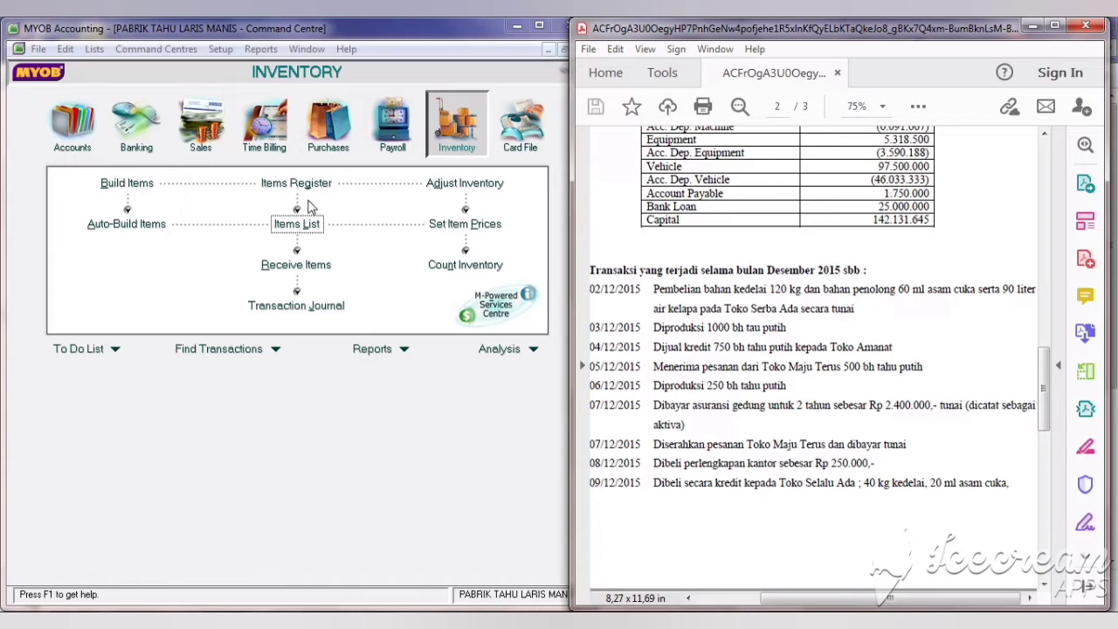
click(214, 155)
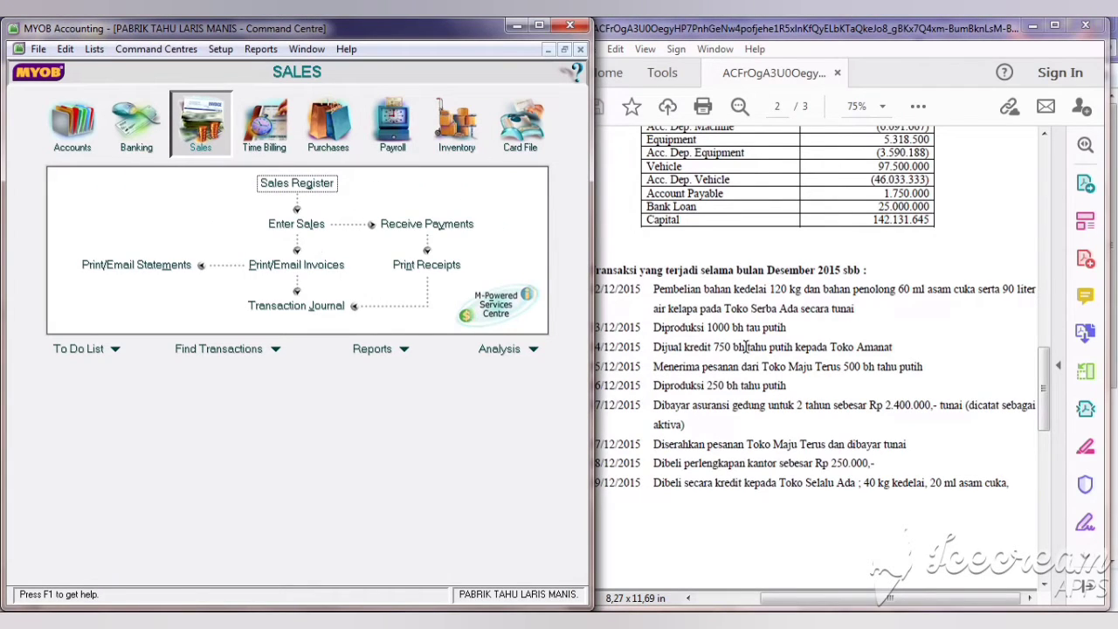
click(296, 224)
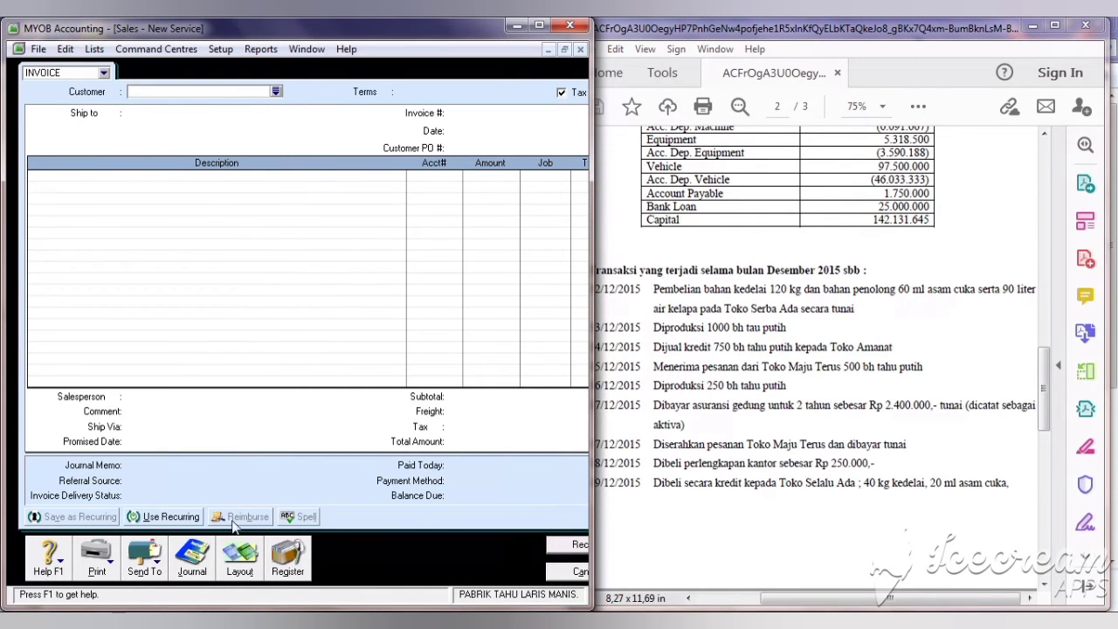
click(225, 573)
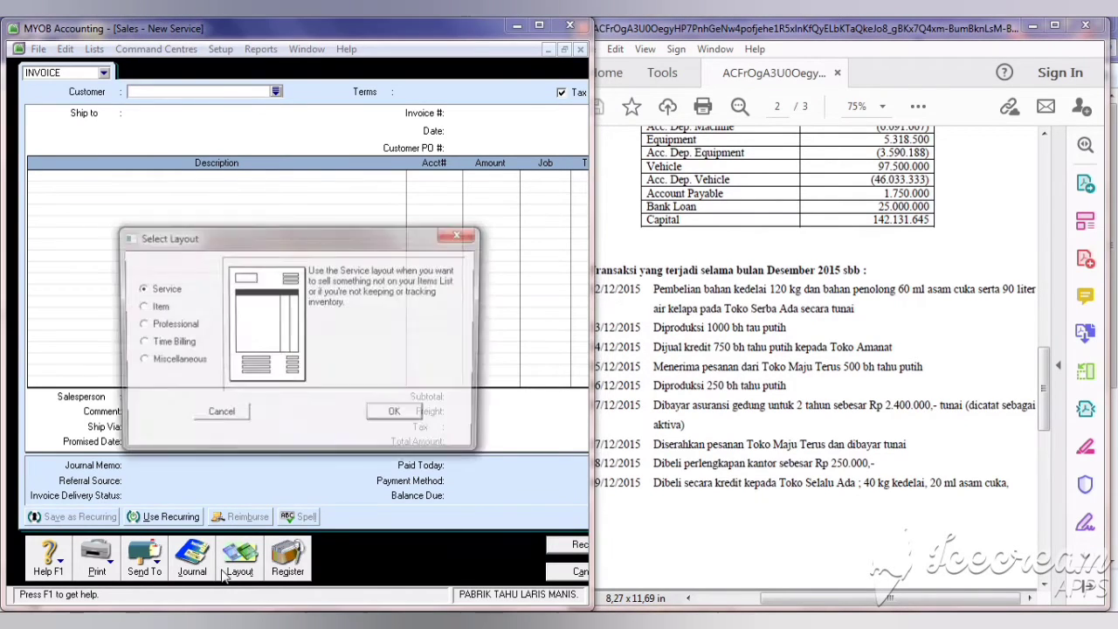
click(157, 308)
click(398, 415)
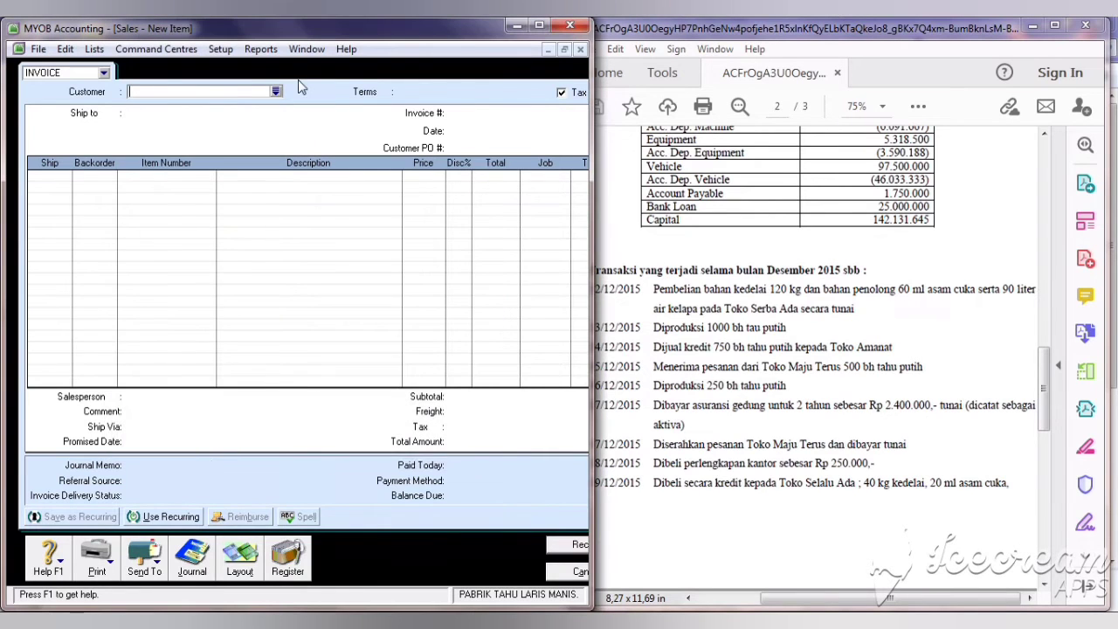
Select TOKO AMANAT as the invoice's customer and set the invoice number to F12-1.
click(275, 91)
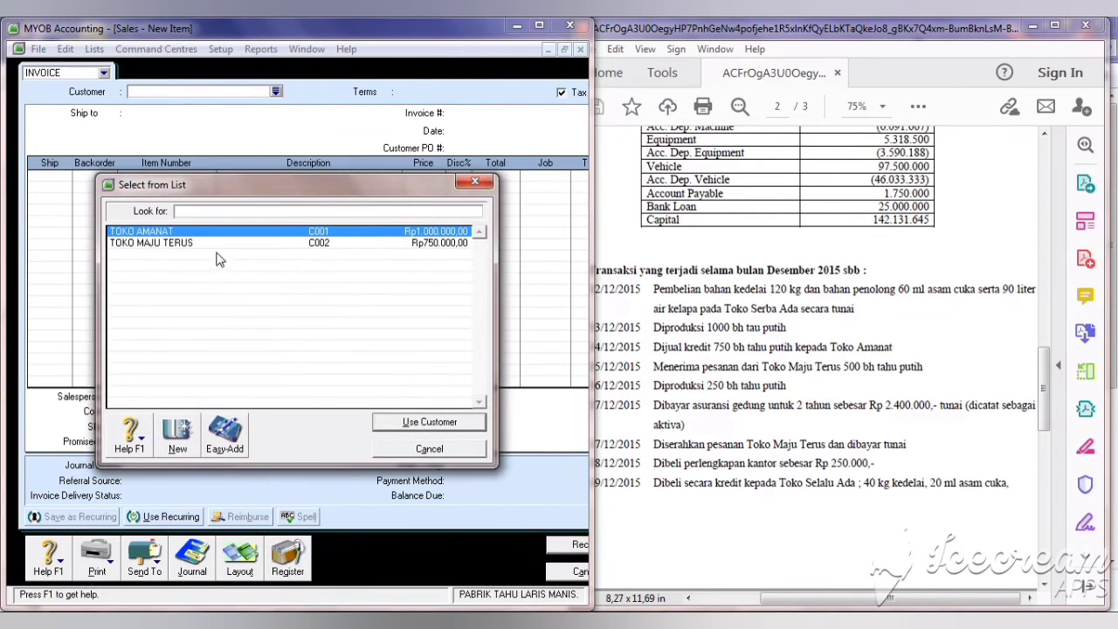
click(446, 422)
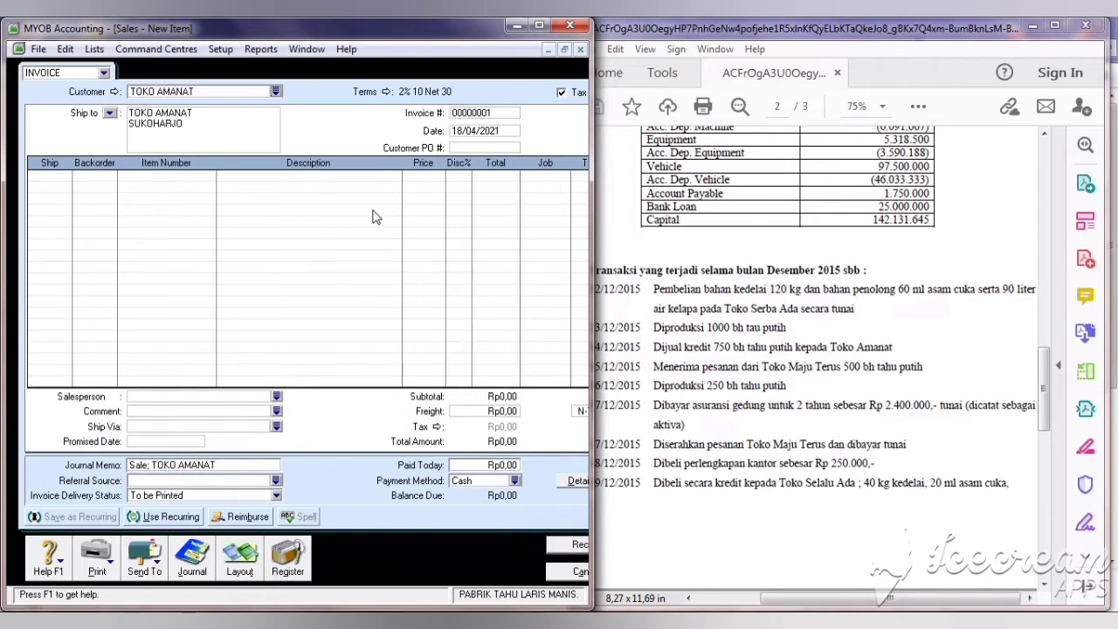
double_click(487, 114)
text(F12-1)
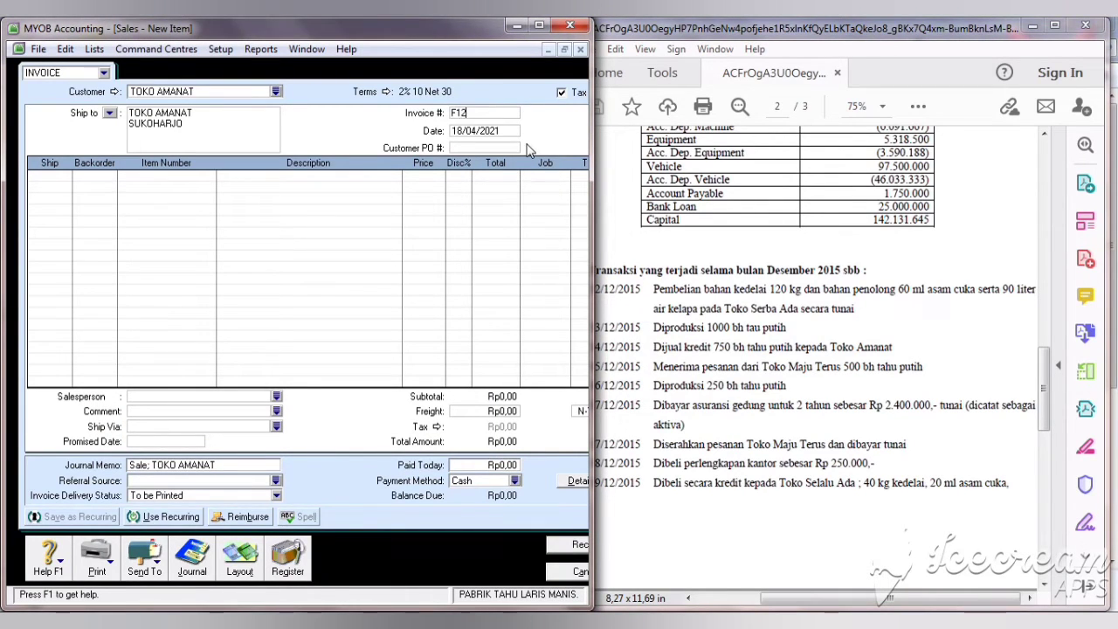
Set the invoice date to 4/12/19 and turn off the Tax Inclusive option.
click(469, 131)
click(645, 403)
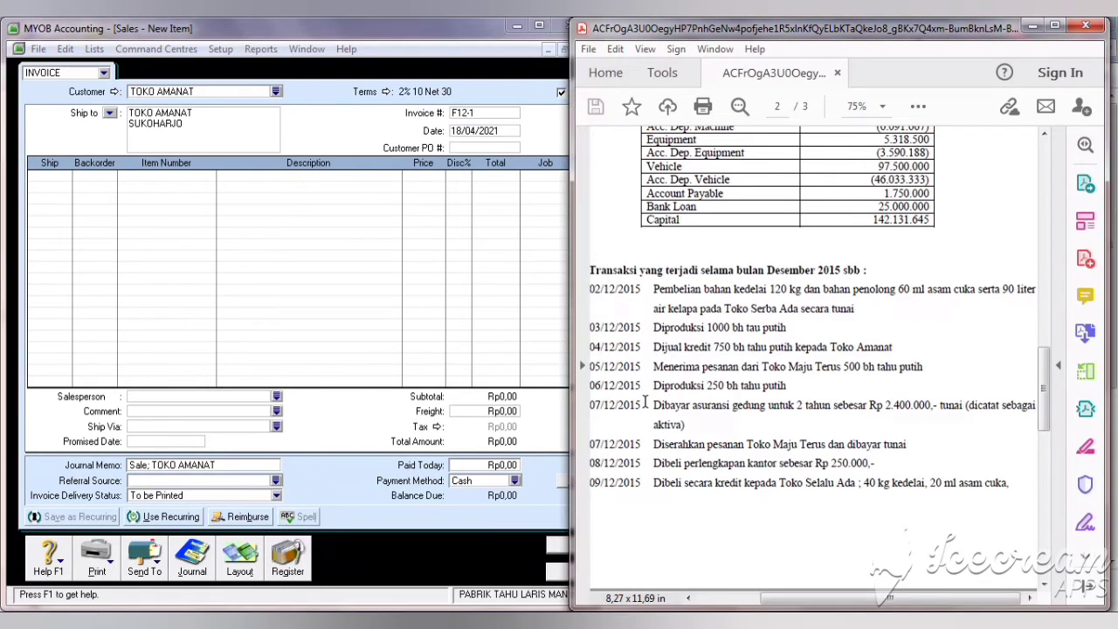
click(507, 130)
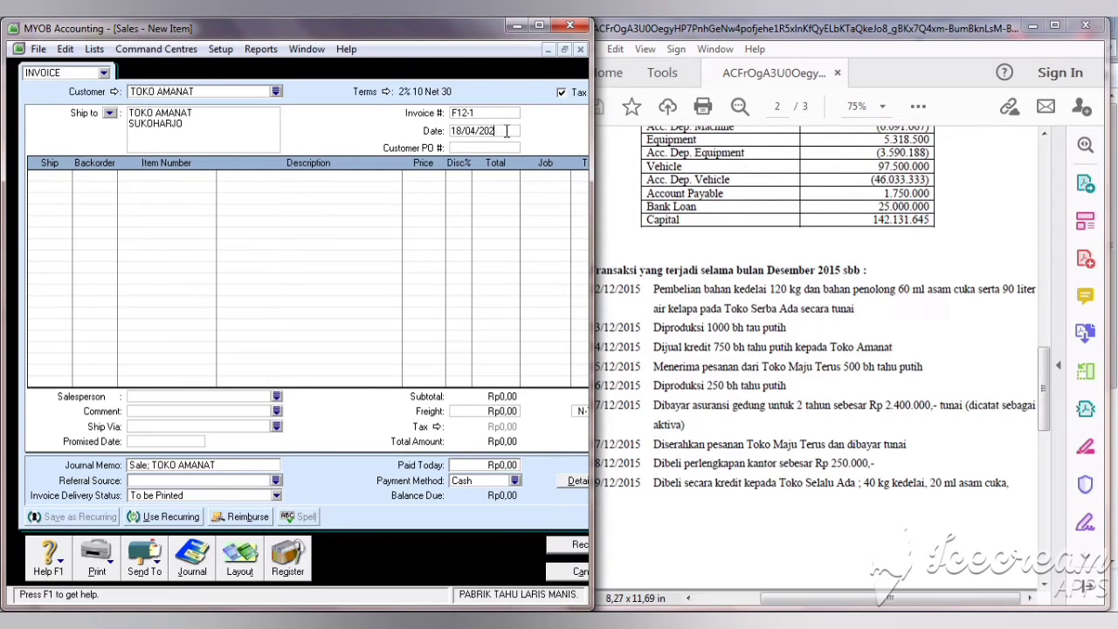
key(BackSpace)
key(BackSpace)
key(BackSpace)
key(BackSpace)
key(BackSpace)
key(BackSpace)
key(BackSpace)
key(BackSpace)
key(BackSpace)
click(562, 91)
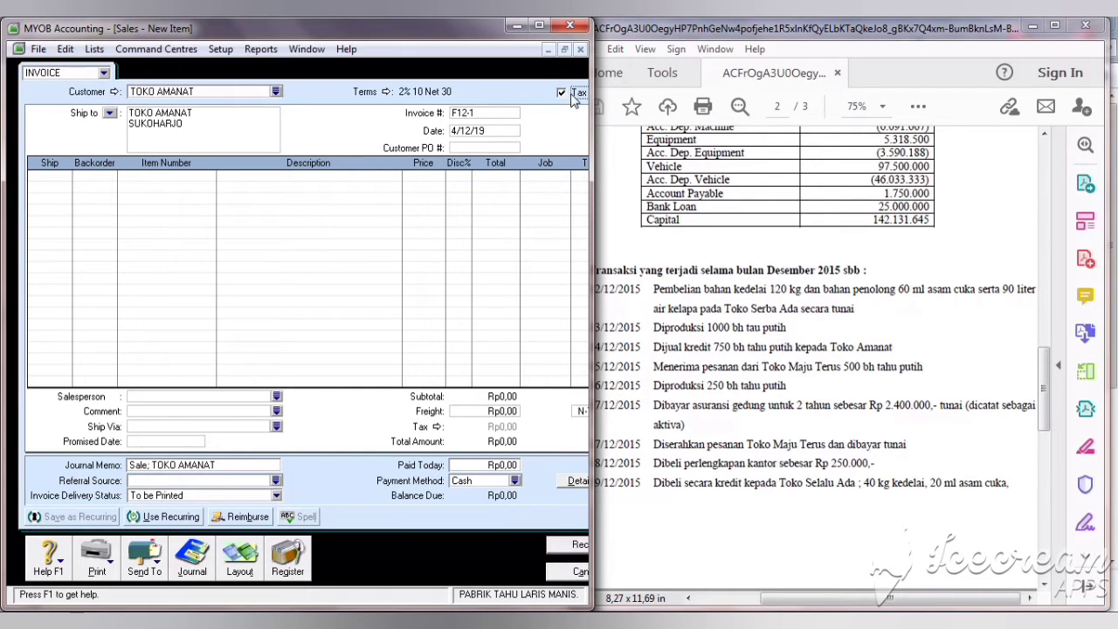
Add 750 units of PRODUK1 (TAHU PUTIH) to the TOKO AMANAT invoice and record the sale.
click(52, 176)
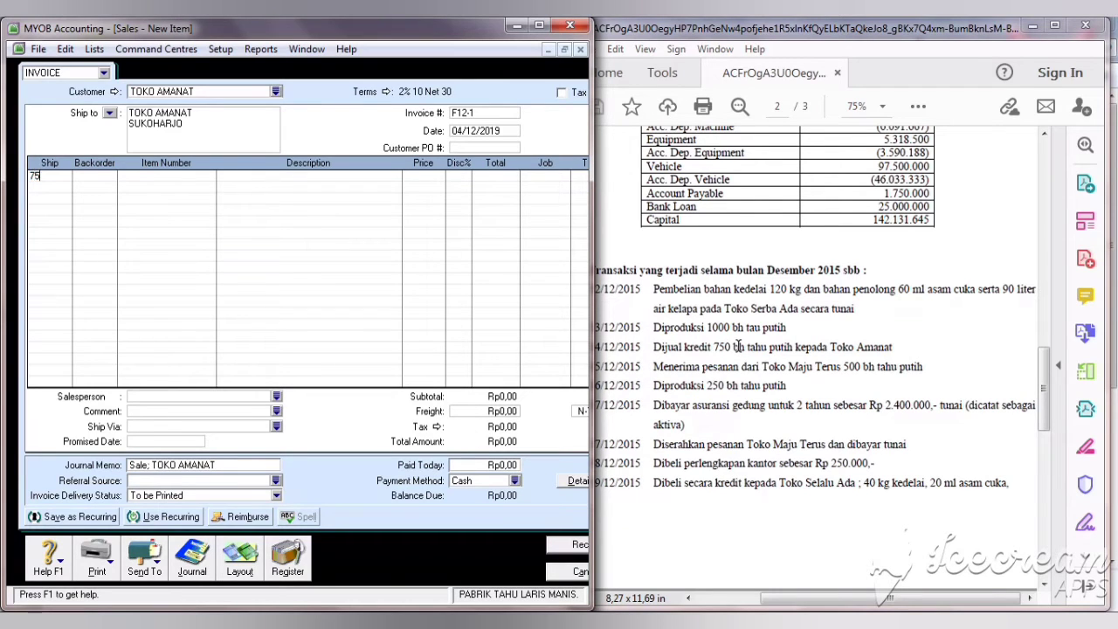
text(750)
key(Tab)
key(Tab)
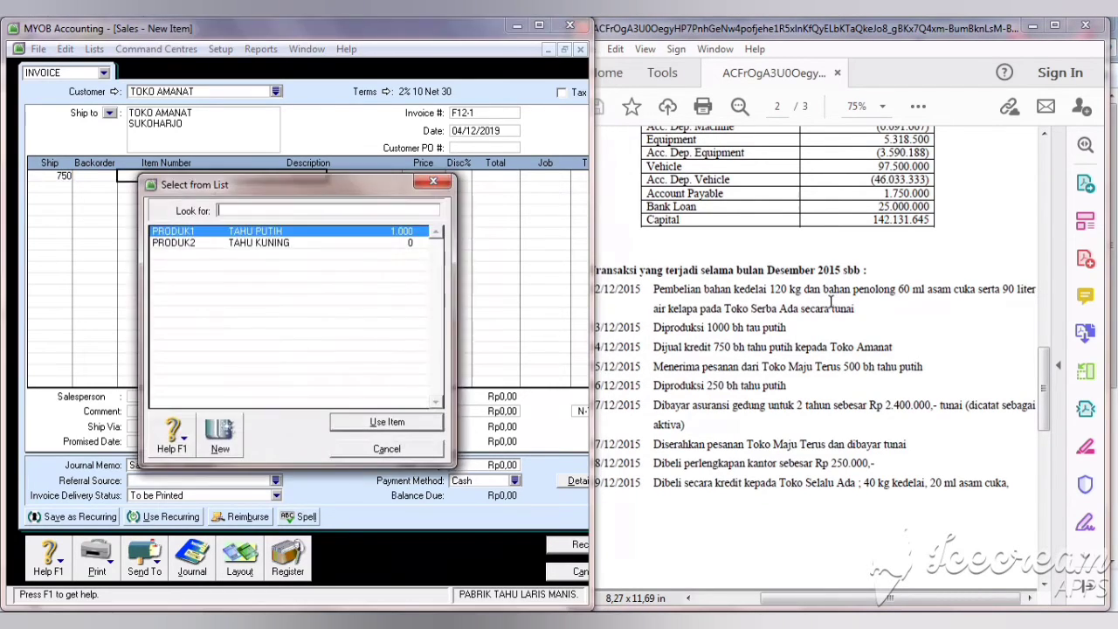
click(393, 433)
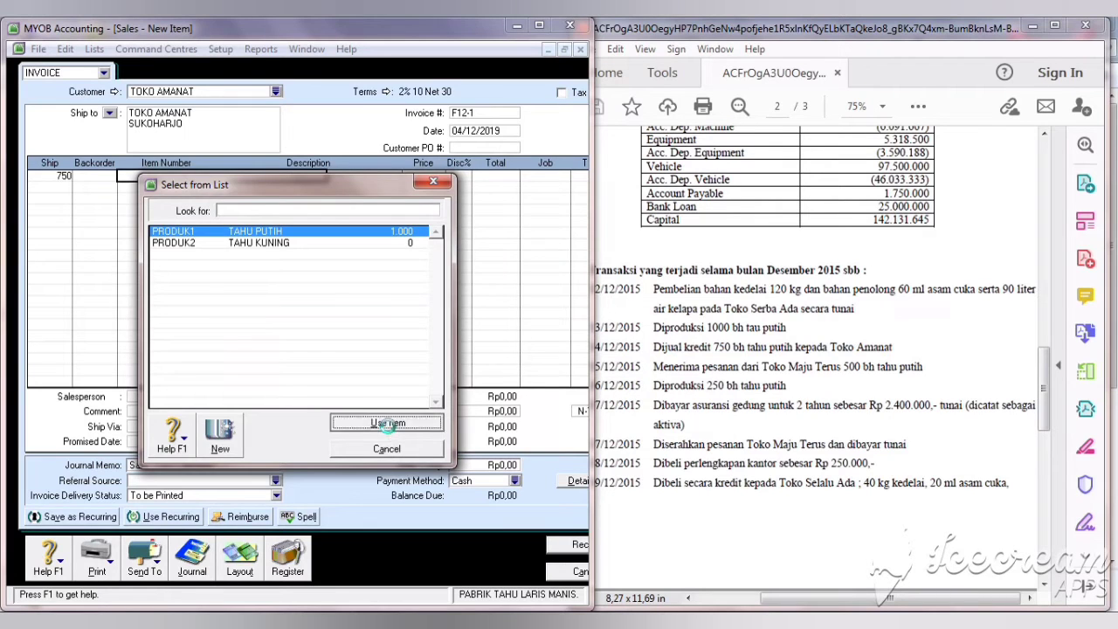
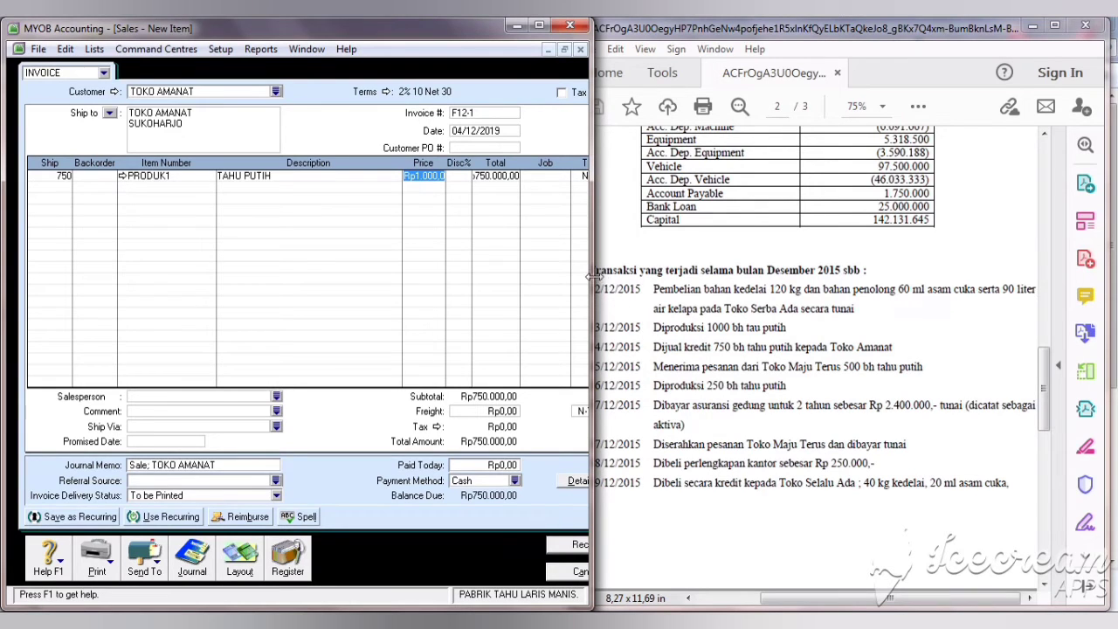
drag(590, 274, 653, 270)
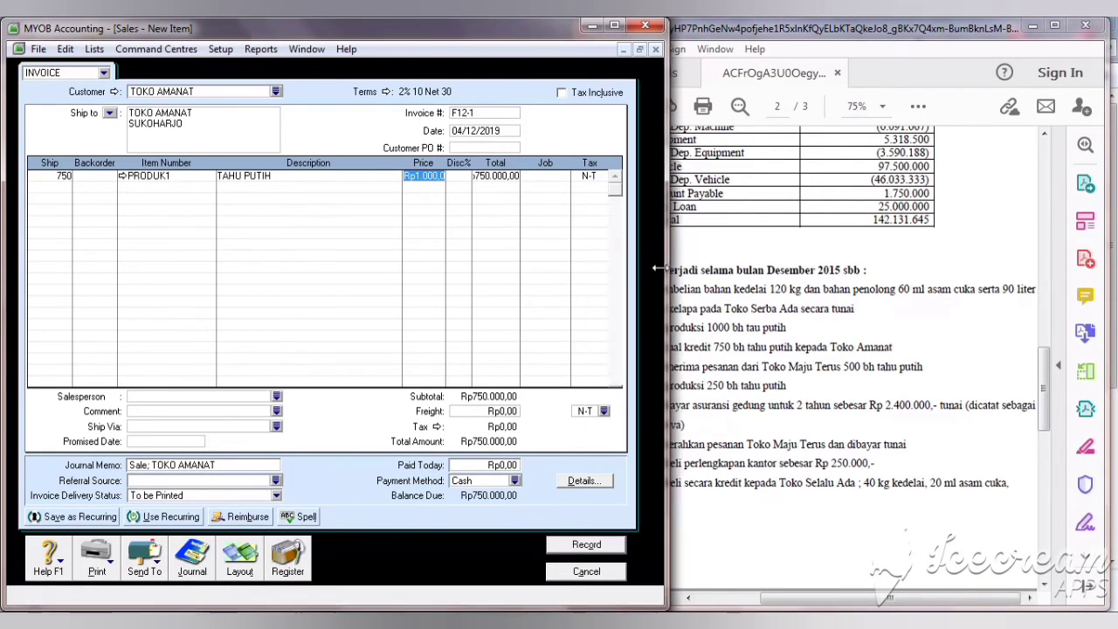
click(587, 547)
Check the next case study transaction, change the new sale's type to ORDER and select TOKO MAJU TERUS as its customer.
click(775, 378)
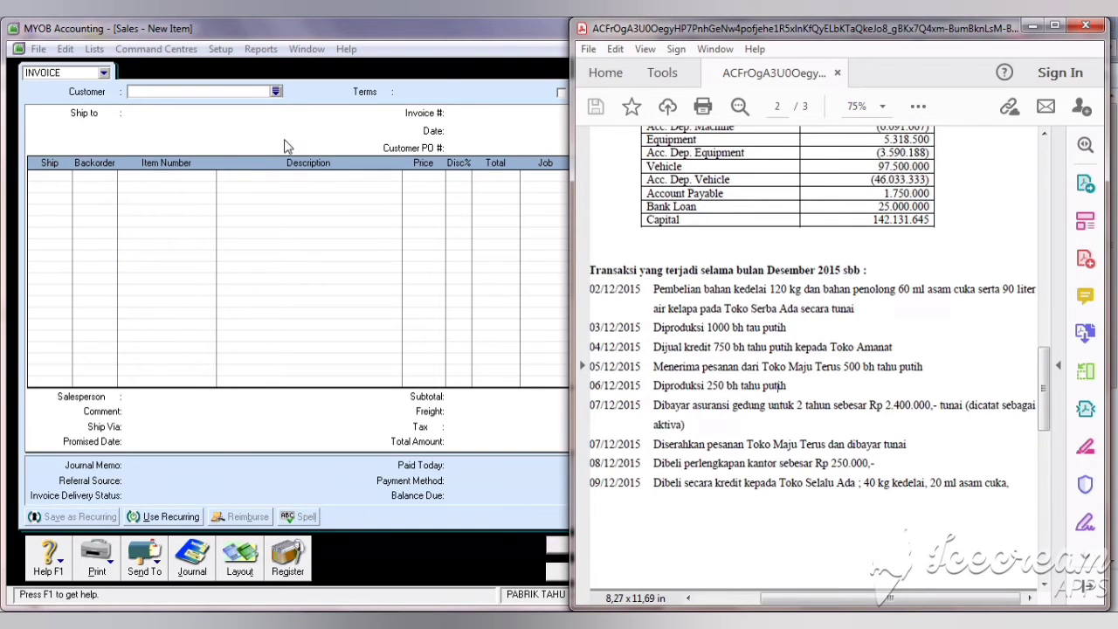
click(103, 72)
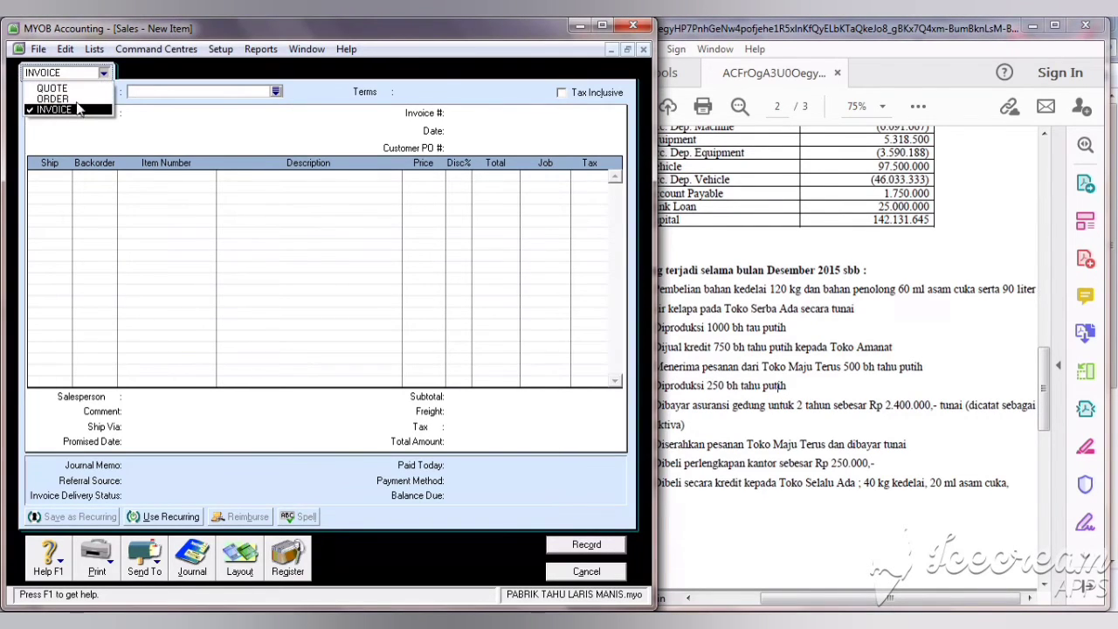
click(87, 98)
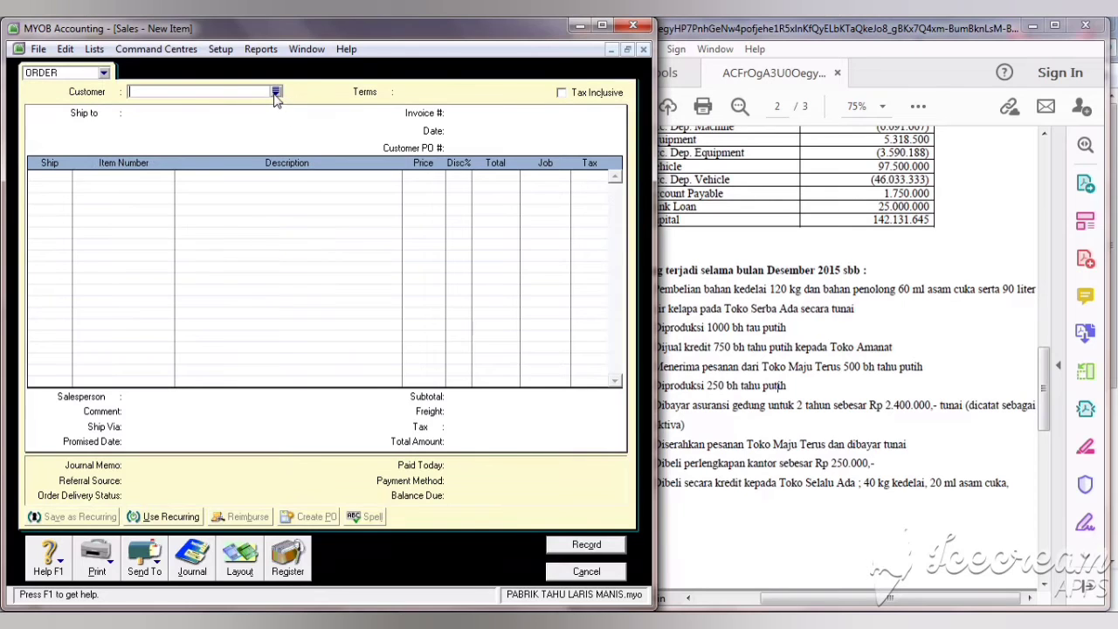
click(276, 91)
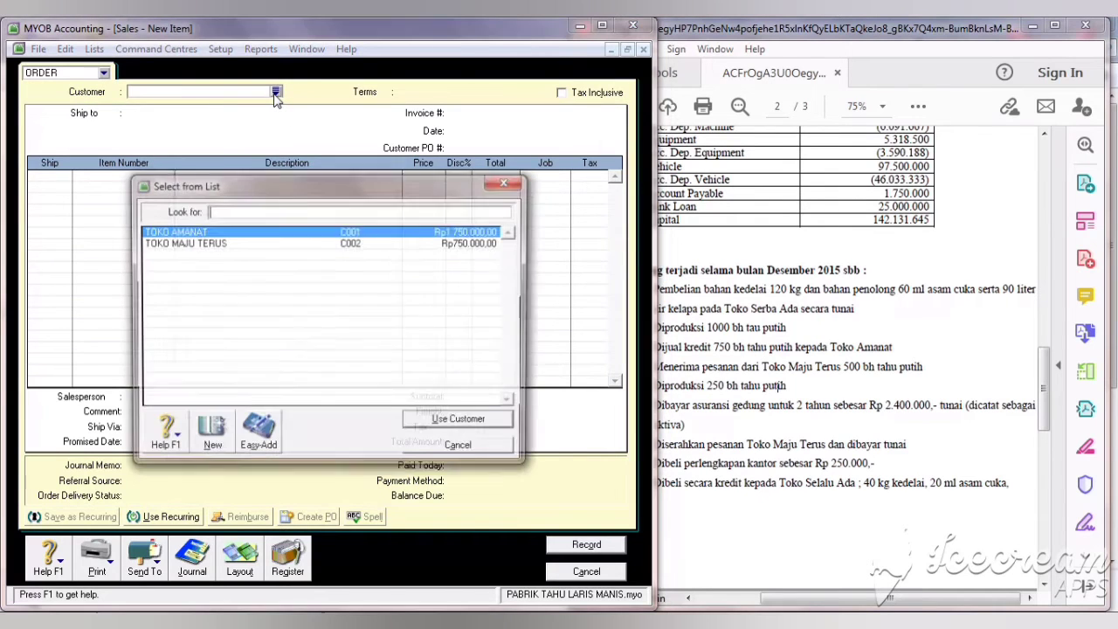
click(234, 244)
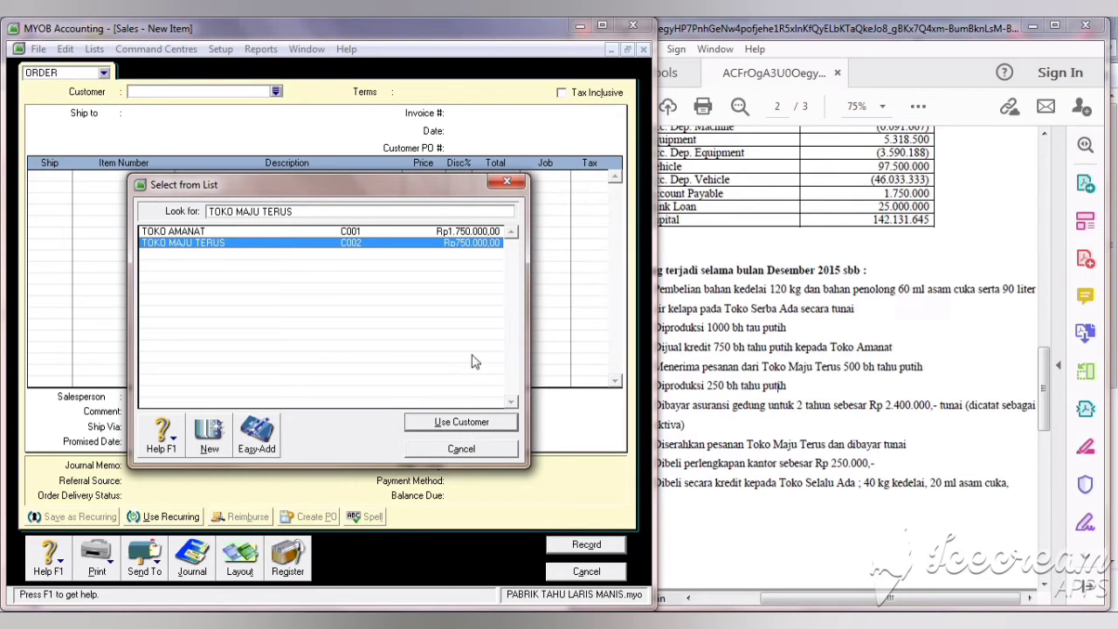
click(462, 425)
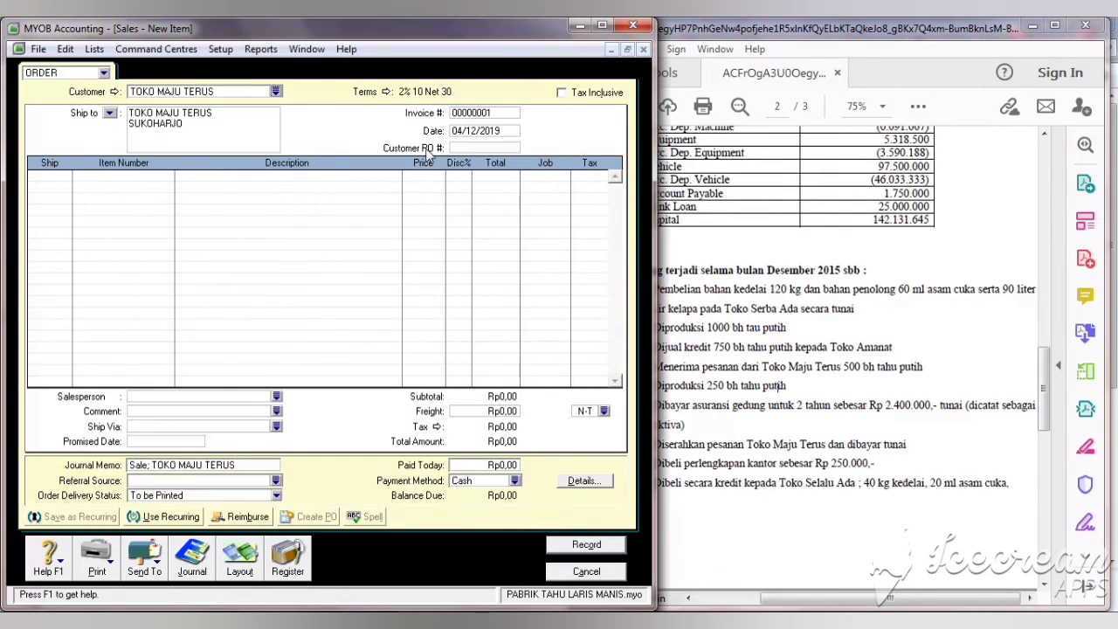
Set the sales order's invoice number to F12-2 and arrange the windows so the form and the case study dates are both visible.
click(483, 115)
text(F12-2)
click(695, 213)
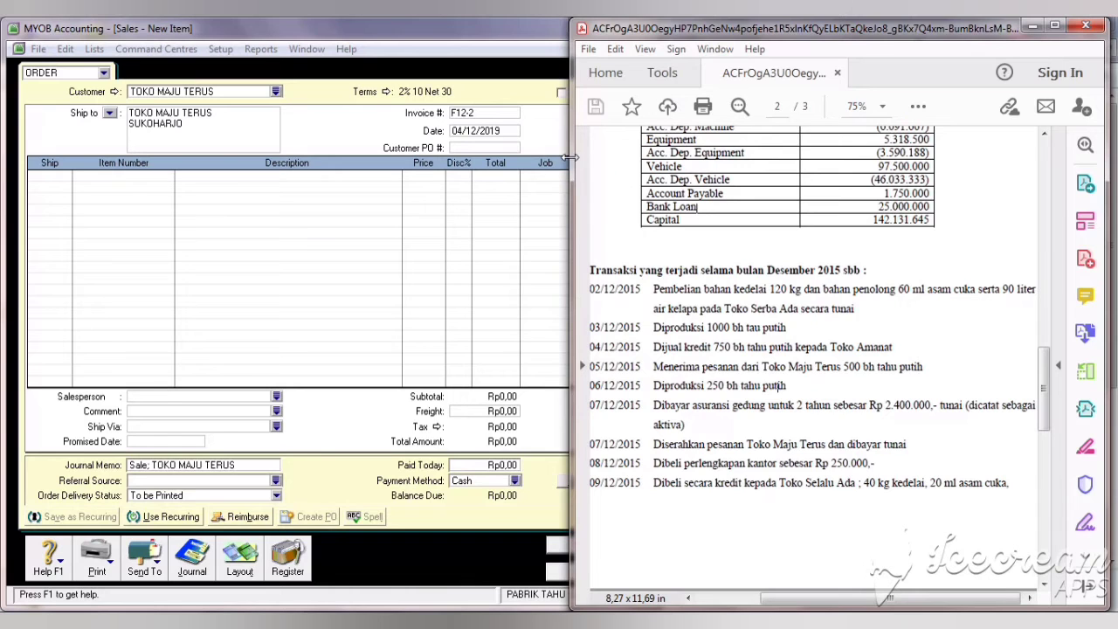
drag(569, 157, 617, 157)
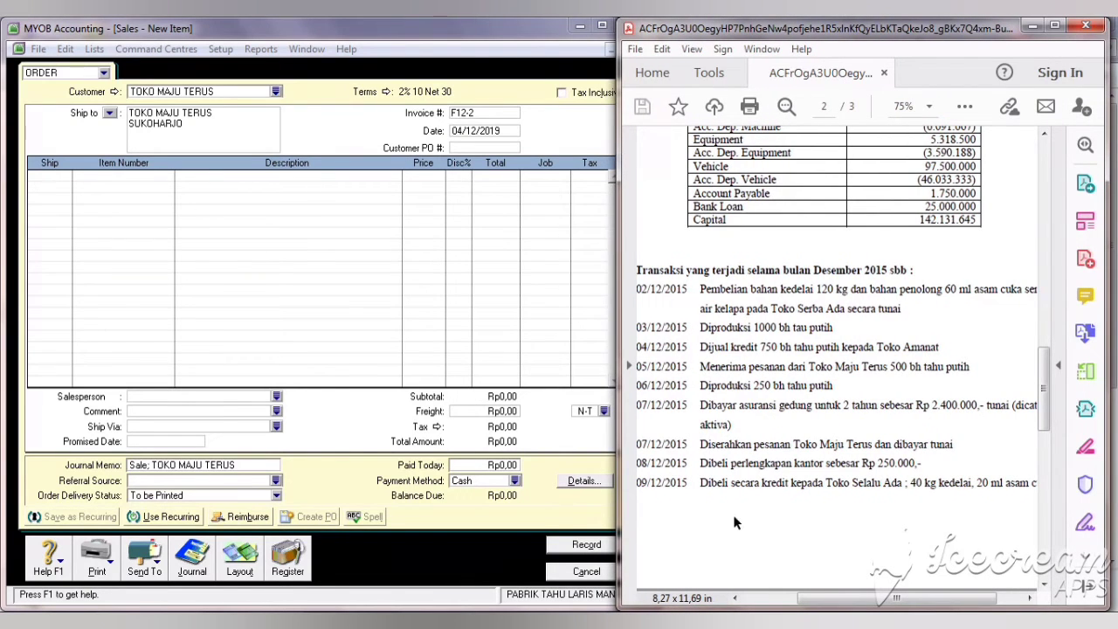
Check the case study's transaction dates and set the TOKO MAJU TERUS order date to 05/12/2019.
drag(828, 601, 817, 603)
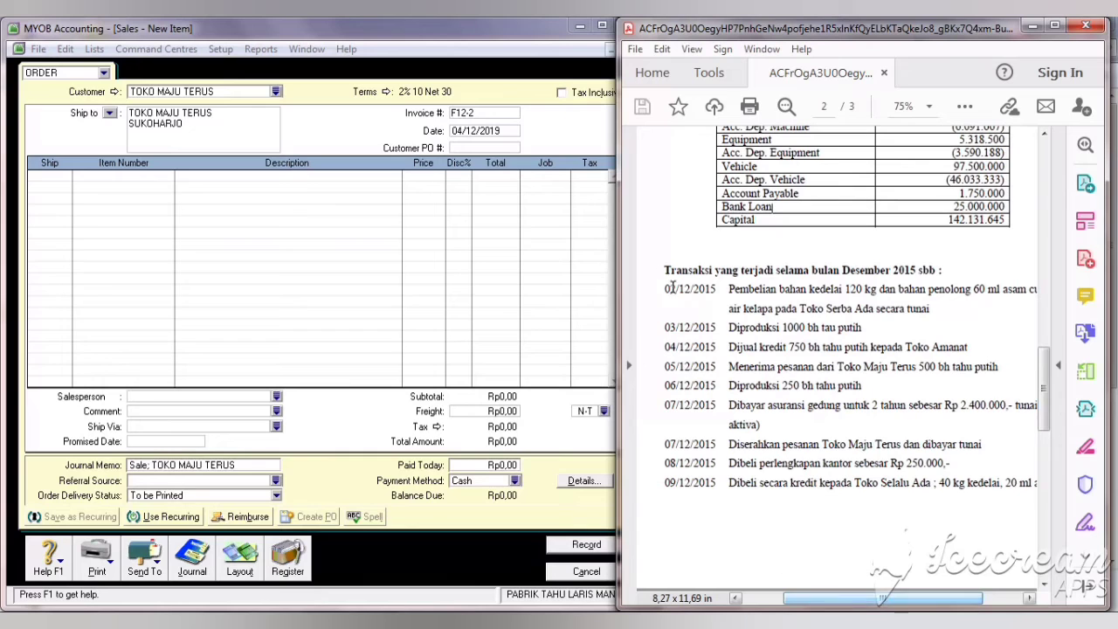
click(462, 132)
key(BackSpace)
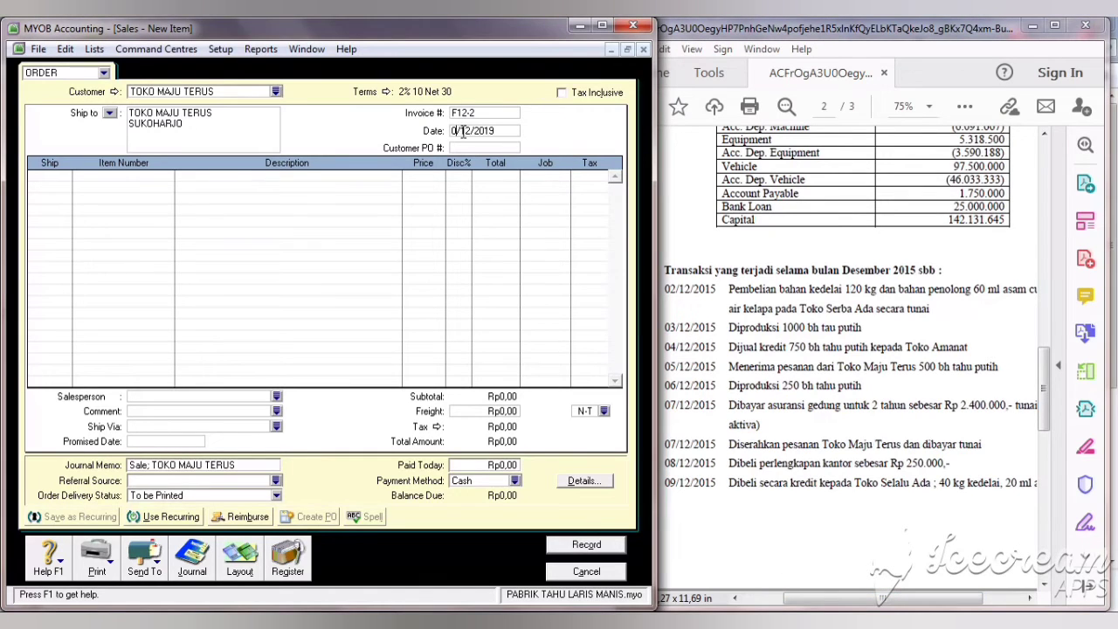
text(5)
Add 500 units of PRODUK1 (TAHU PUTIH) to the TOKO MAJU TERUS order, record it and close the sales form.
click(49, 175)
key(Tab)
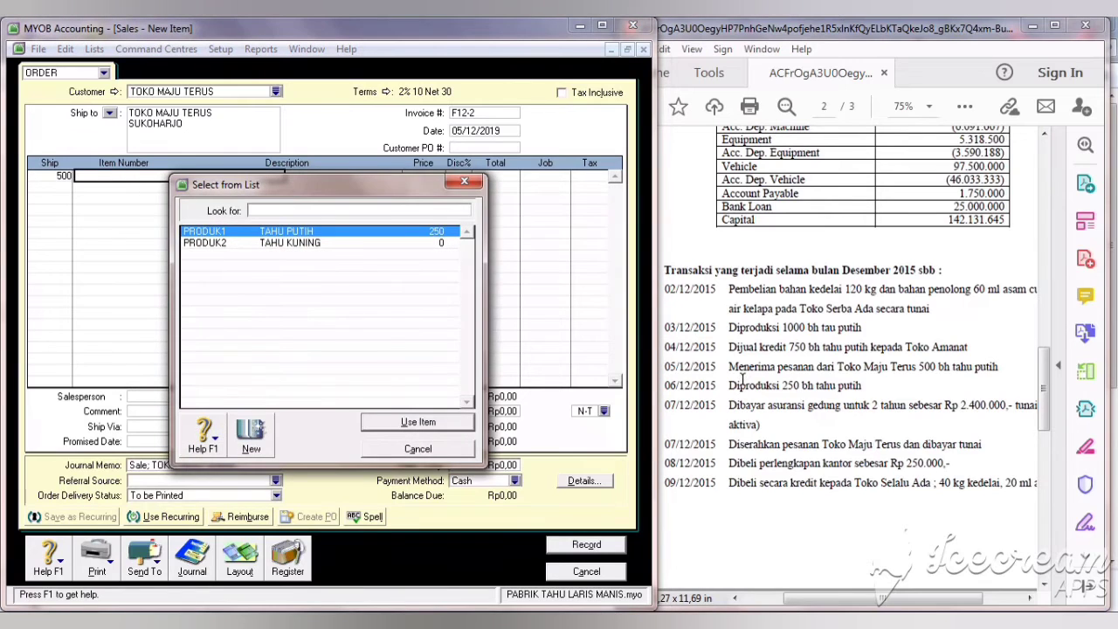
click(428, 425)
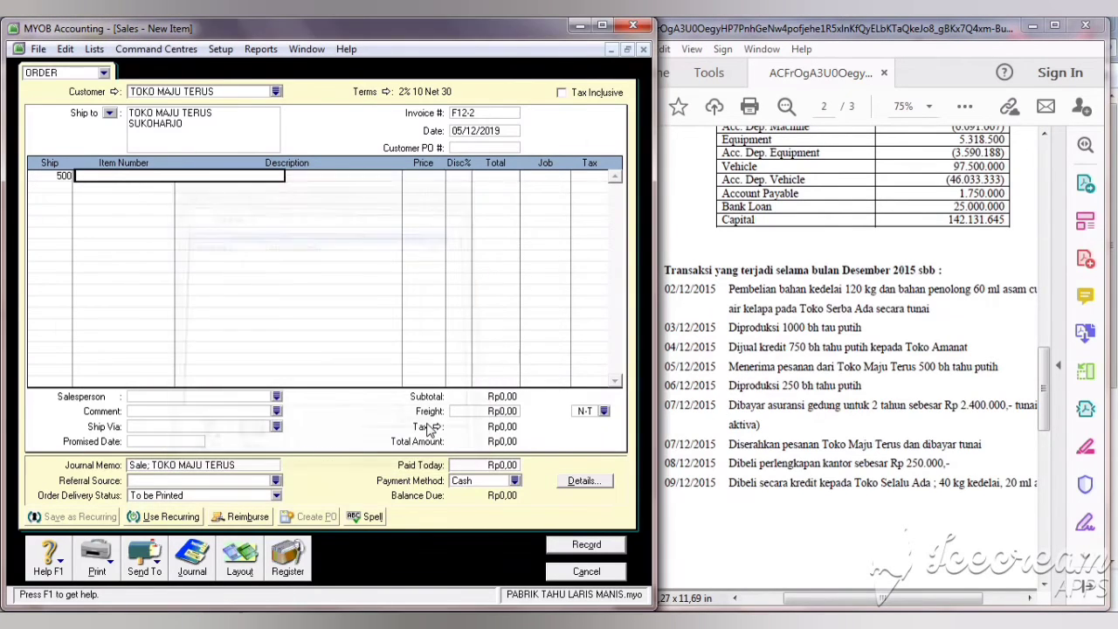
key(Tab)
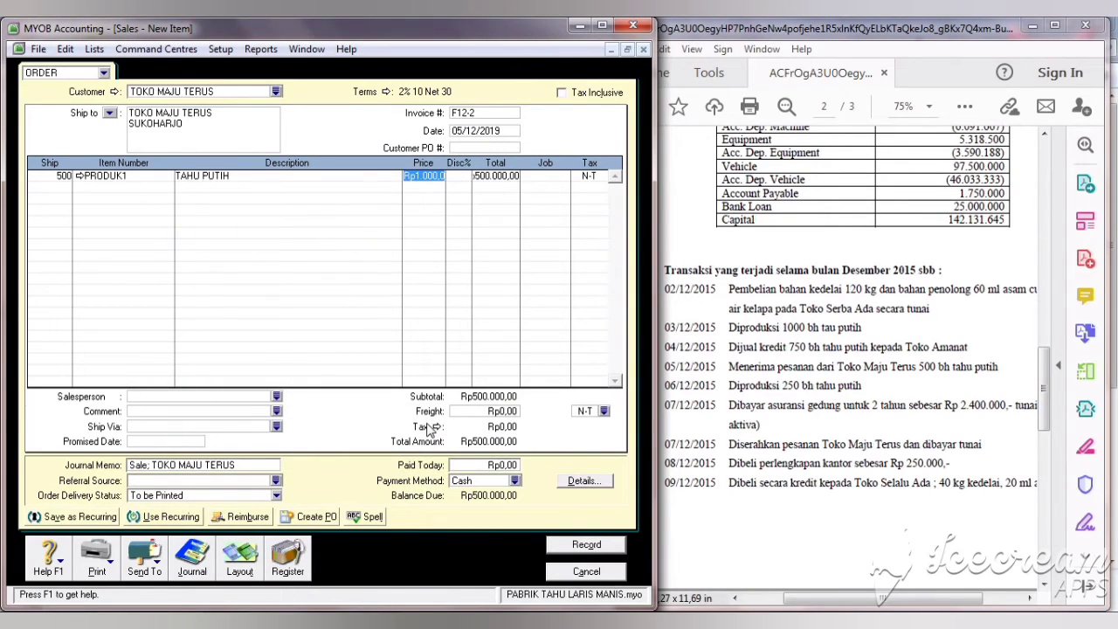
click(495, 412)
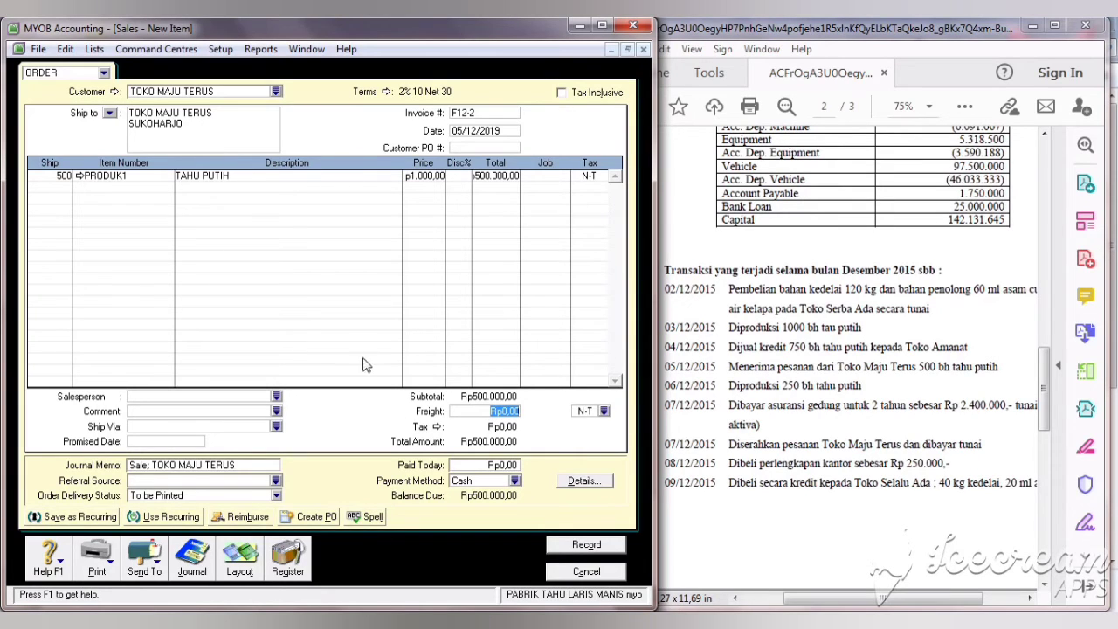
click(564, 546)
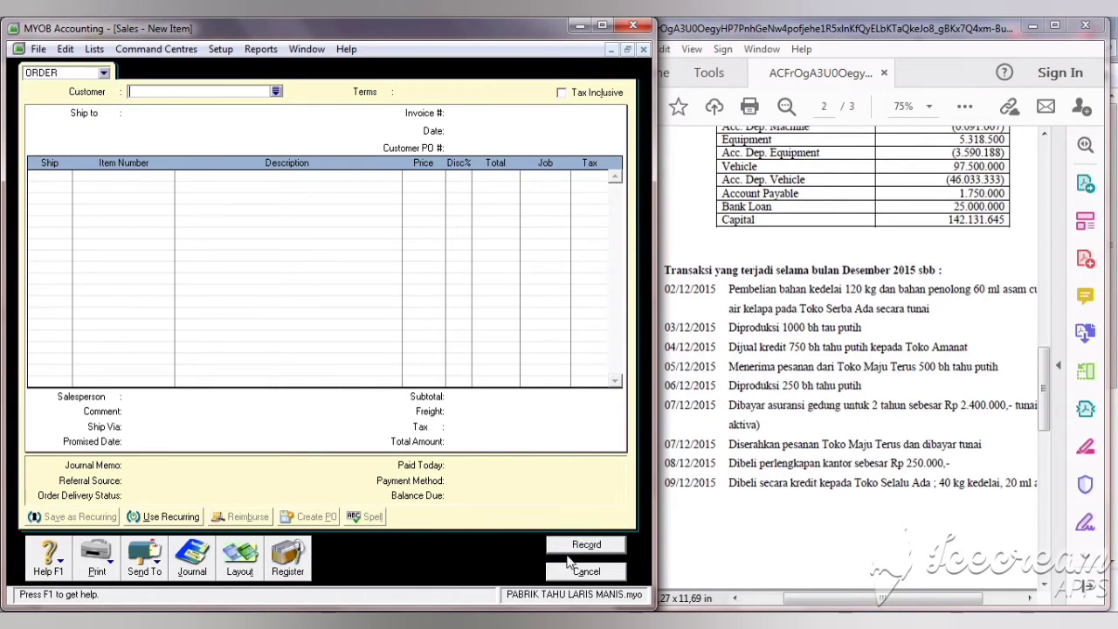
click(584, 572)
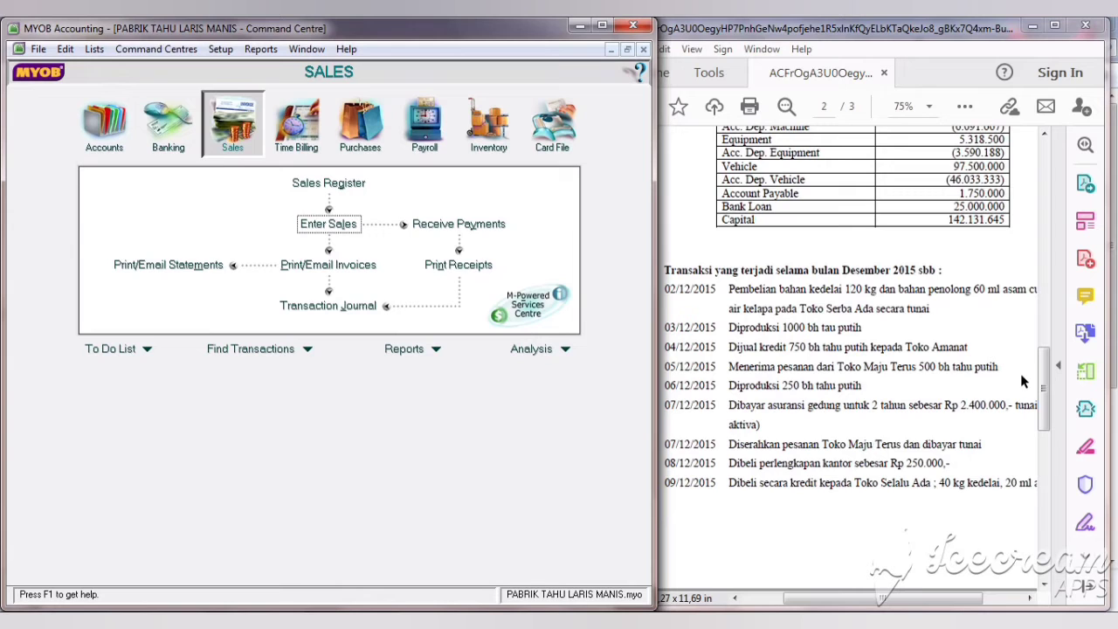
Bring the case study's production data into view and start an inventory adjustment with journal number 03.
drag(1045, 378, 1042, 250)
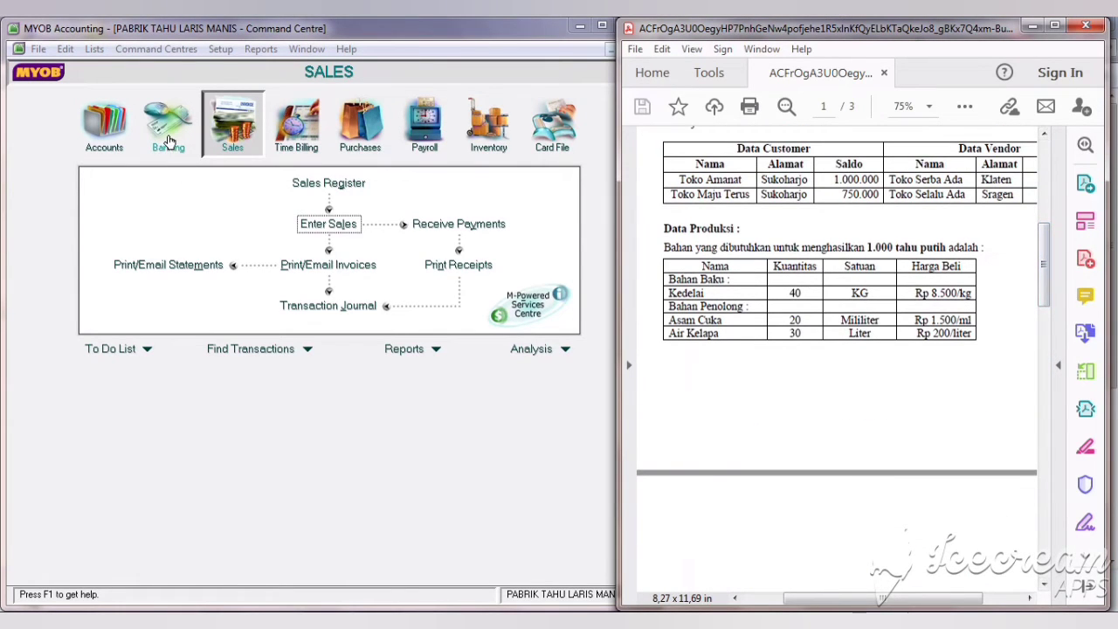
click(552, 137)
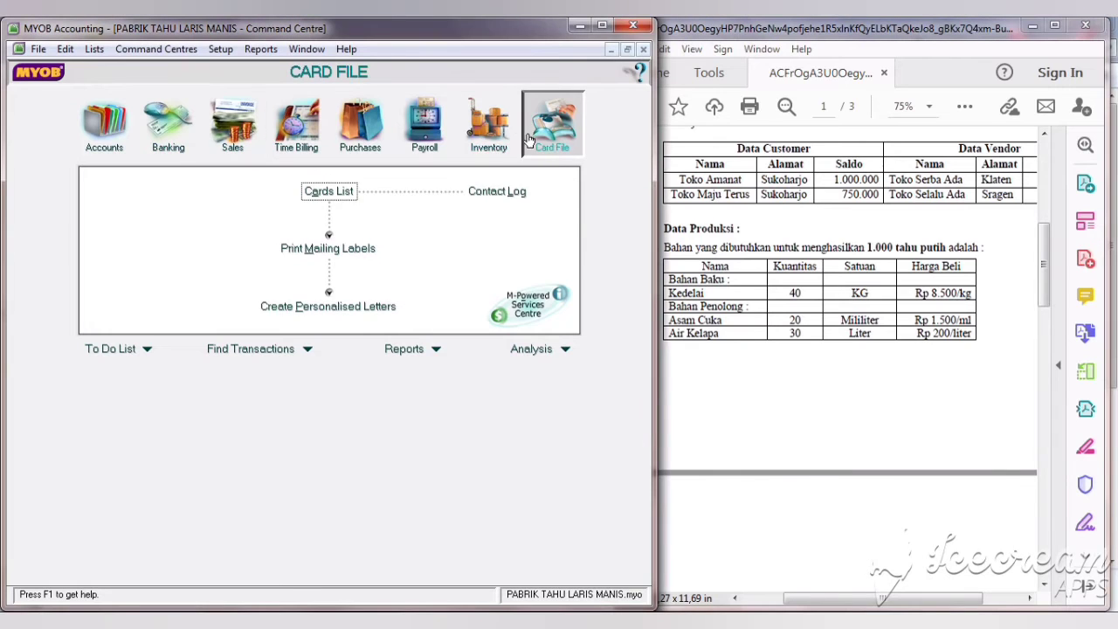
click(491, 135)
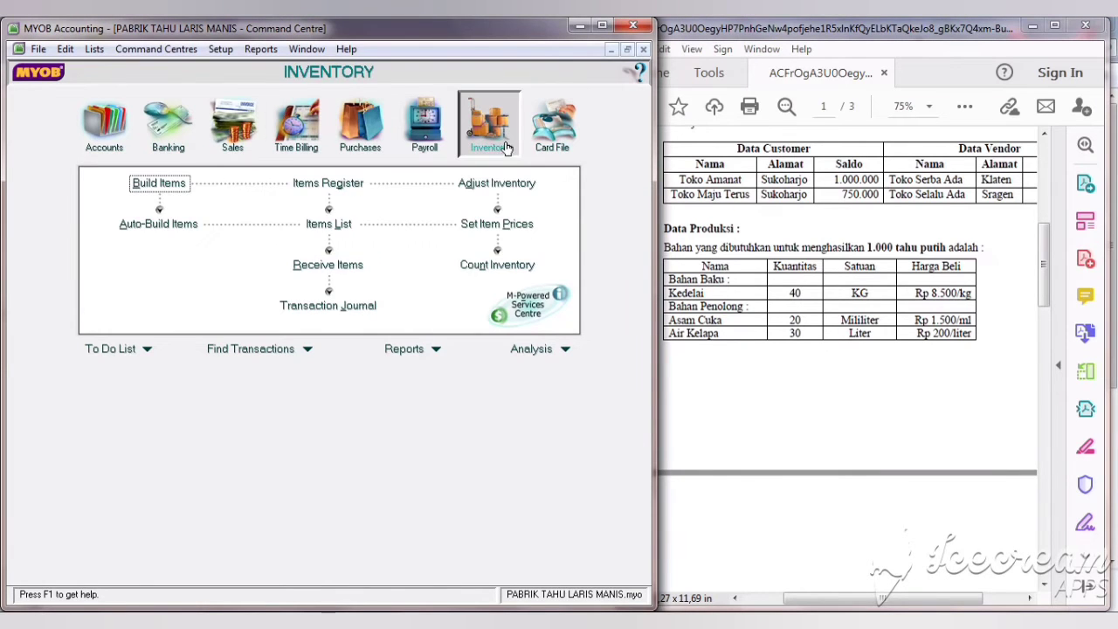
click(481, 189)
click(175, 77)
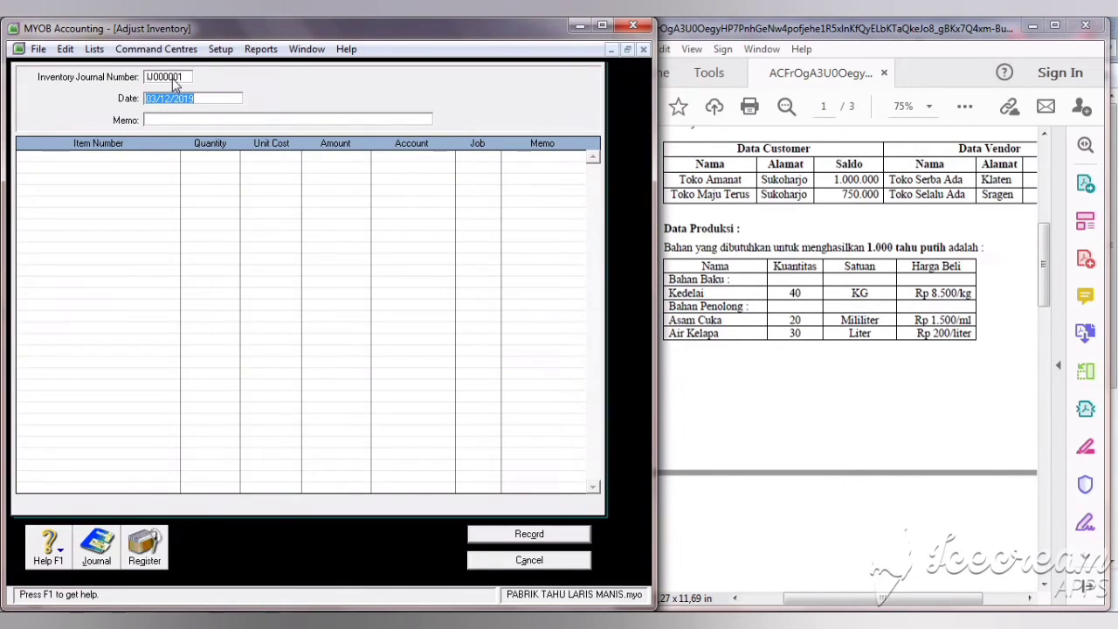
text(03)
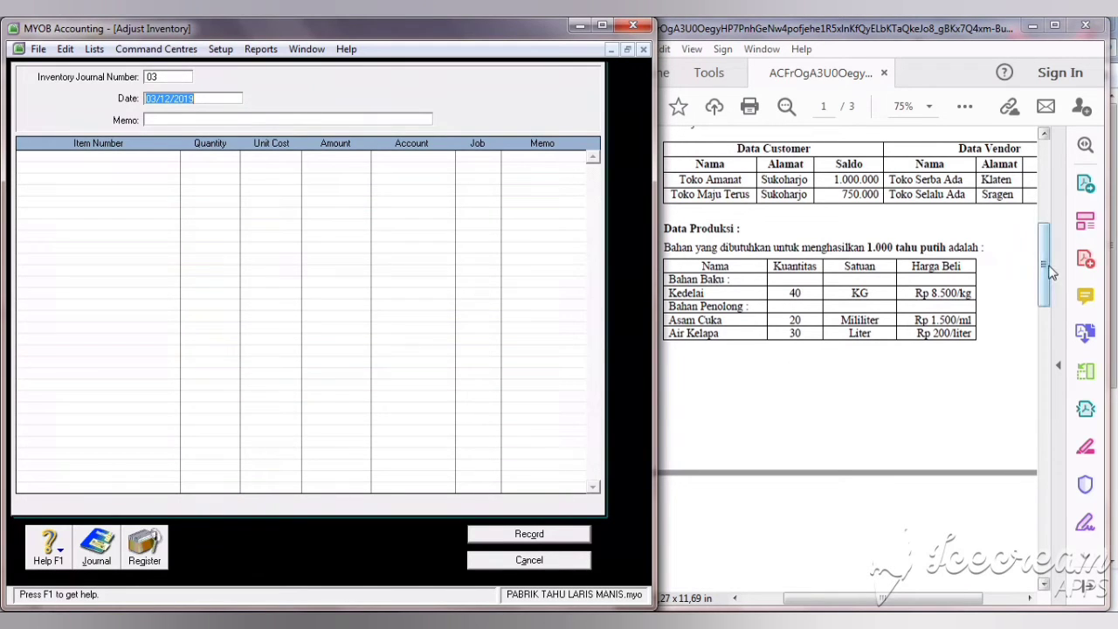
Date the inventory adjustment 06/12/2019 and enter the memo PRODUKSI 250 BH TAHU PUTIH.
drag(1045, 265, 1038, 229)
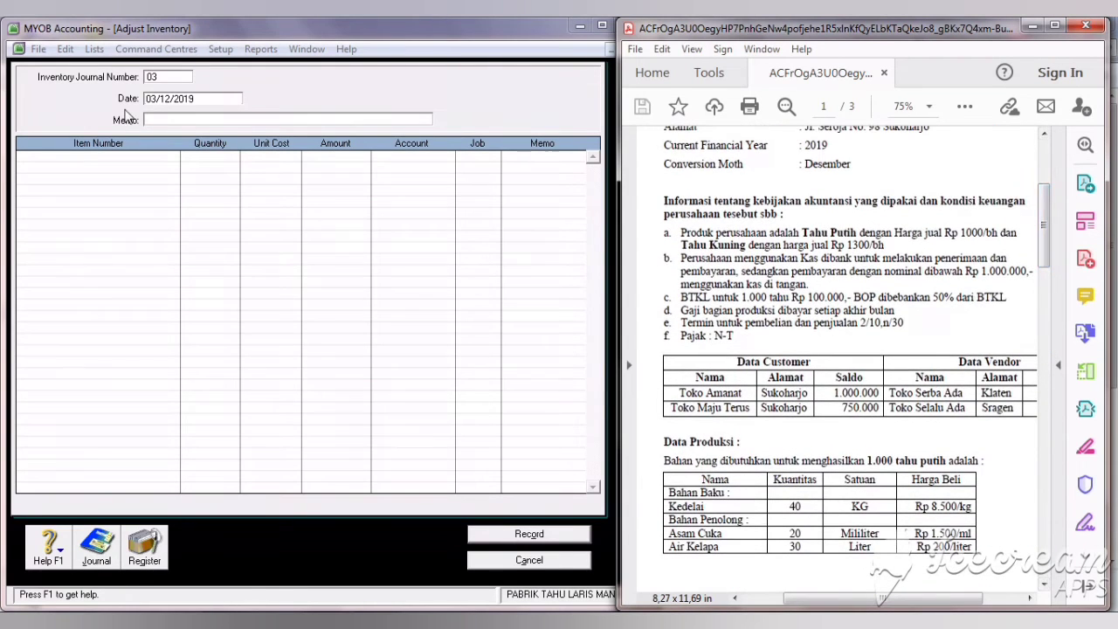
click(156, 100)
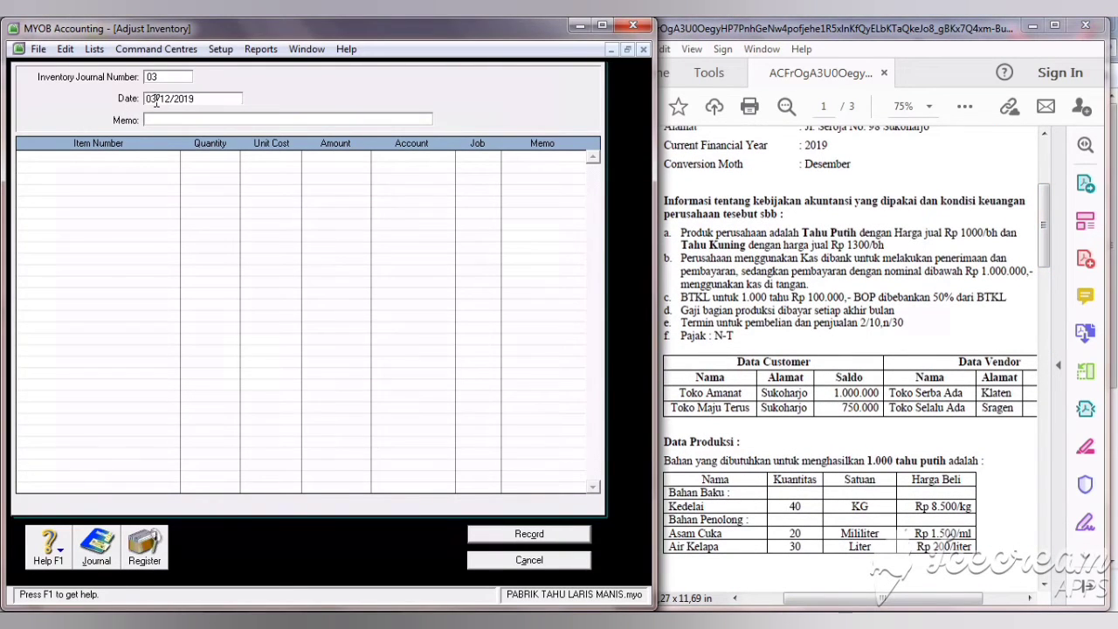
double_click(156, 100)
text(06)
click(157, 119)
text(PRODU)
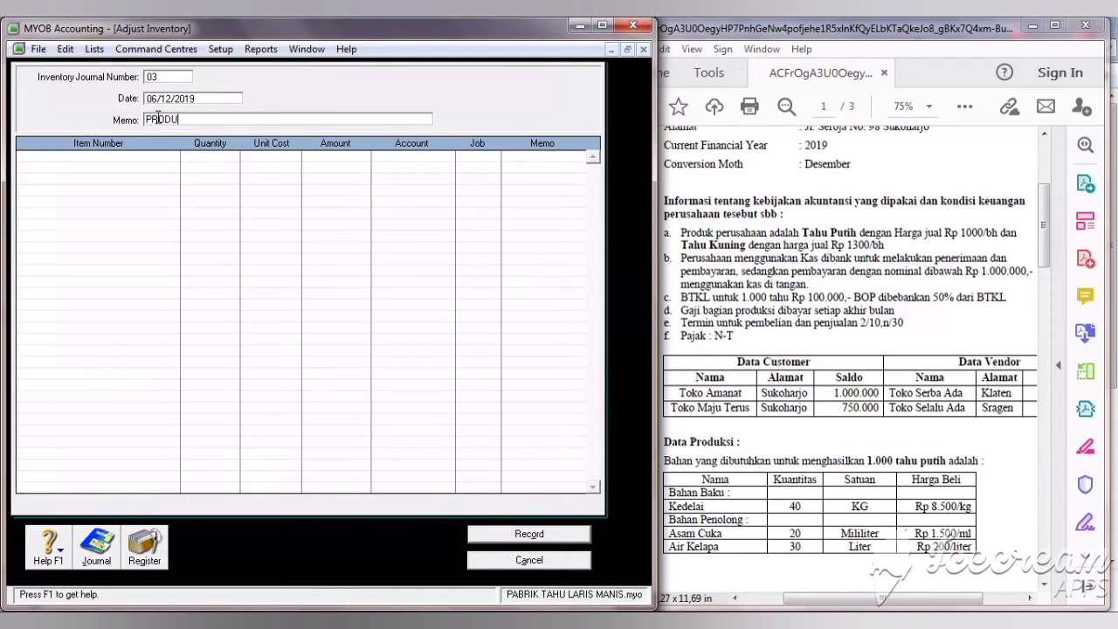
text(KSI 250 BH TAHU PUTIH)
Add a line for BB-01 (KEDELAI) with quantity -10, allocated to account 5-2100 BDP-BBB.
click(53, 157)
key(Tab)
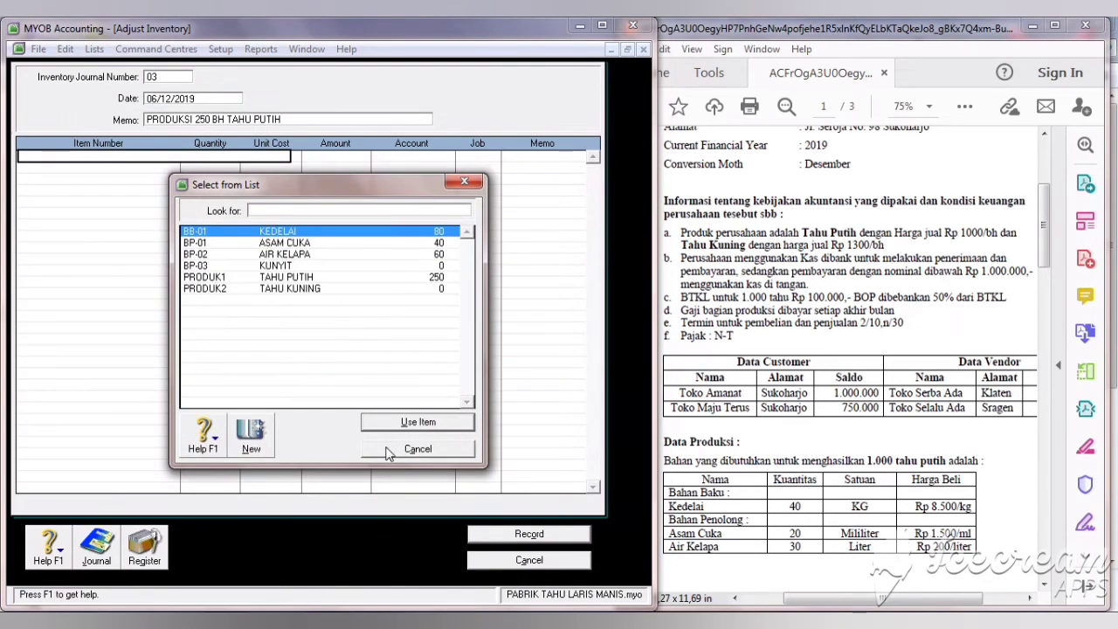
click(382, 420)
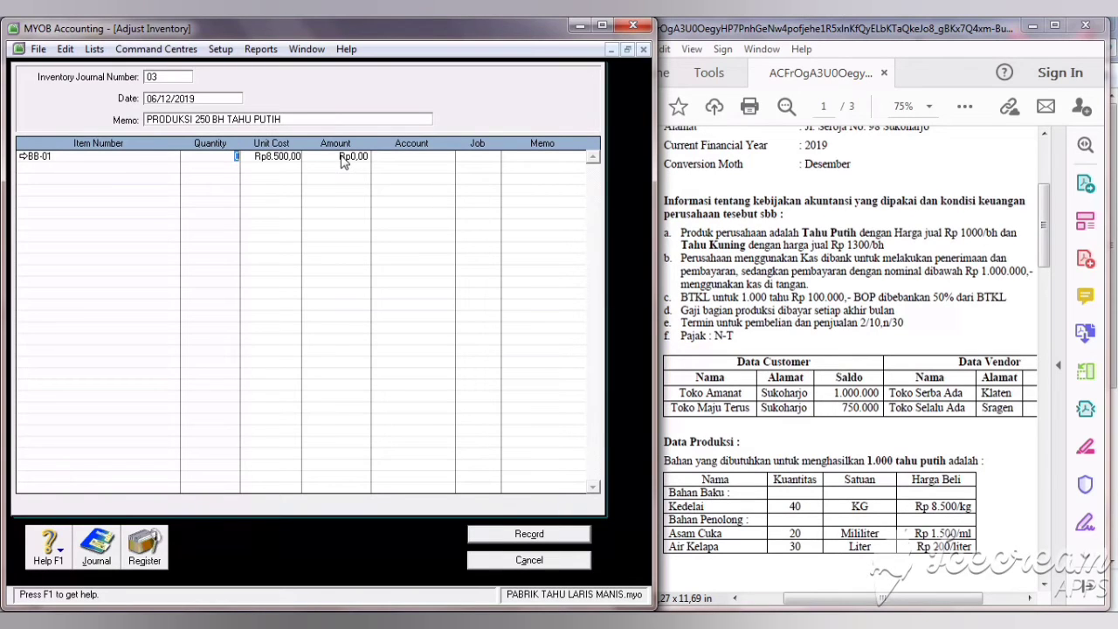
text(-10)
click(391, 158)
click(447, 156)
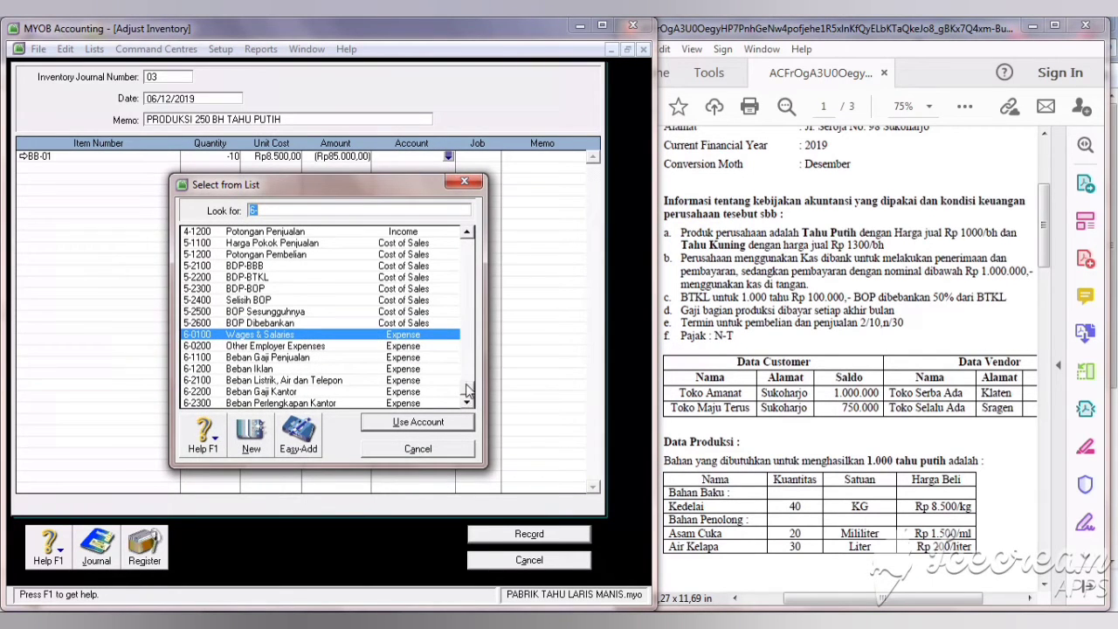
click(261, 267)
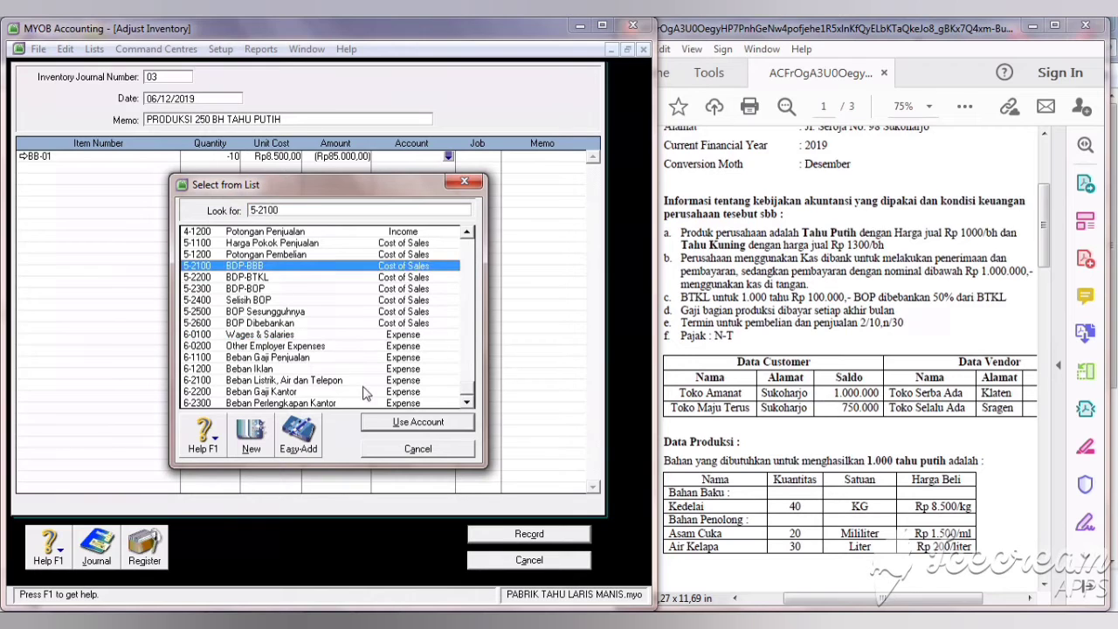
click(378, 425)
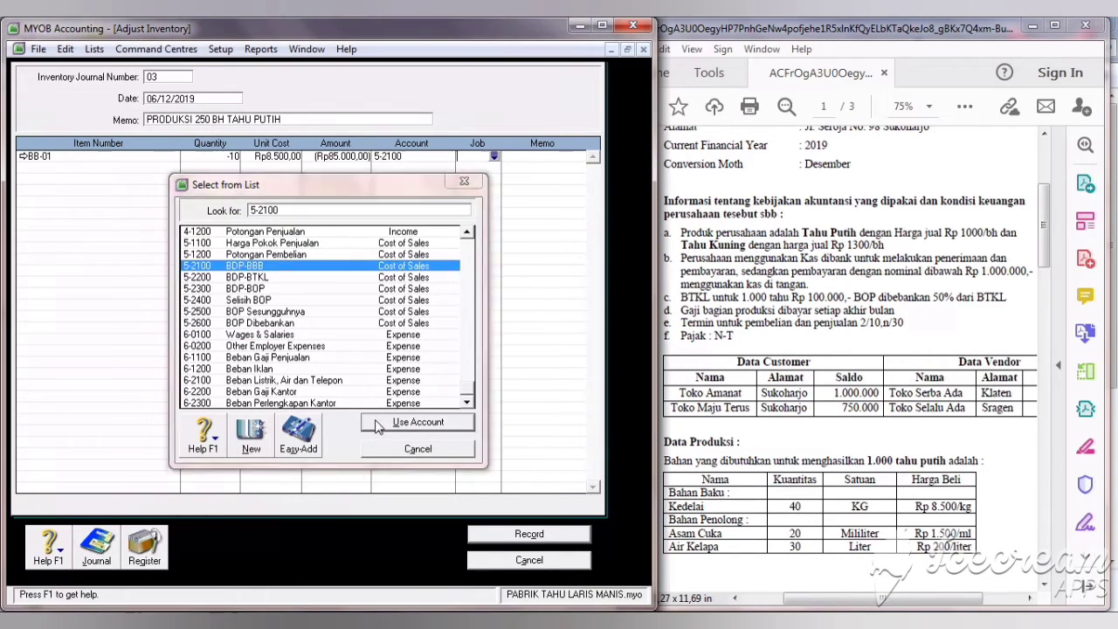
Add a line for BP-01 (ASAM CUKA) with quantity -5, allocated to account 5-2500 BOP Sesungguhnya.
click(73, 168)
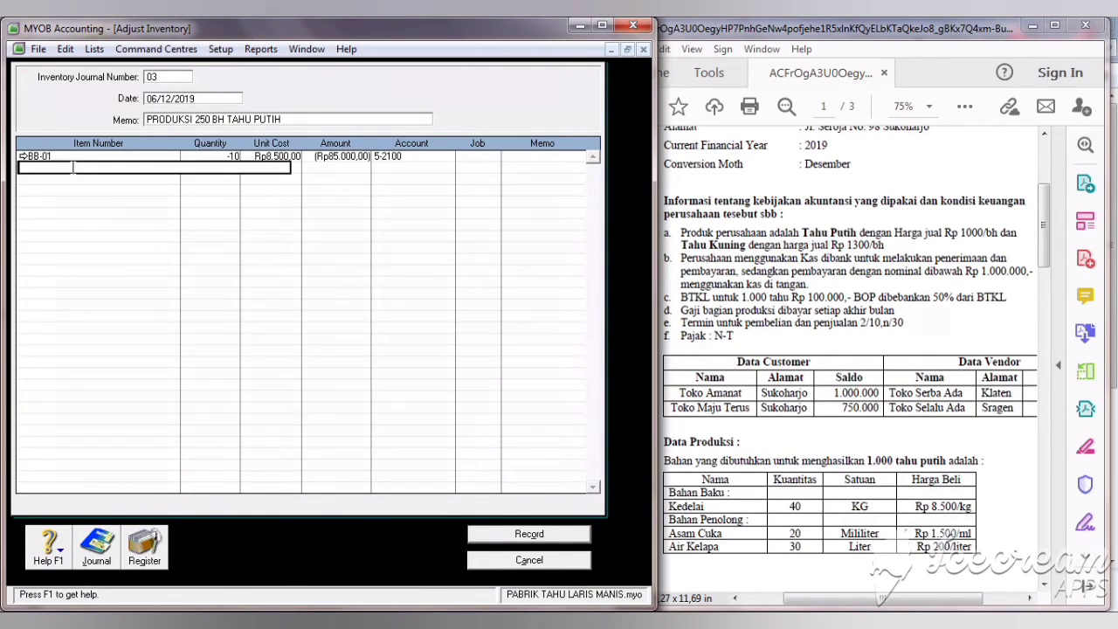
key(Tab)
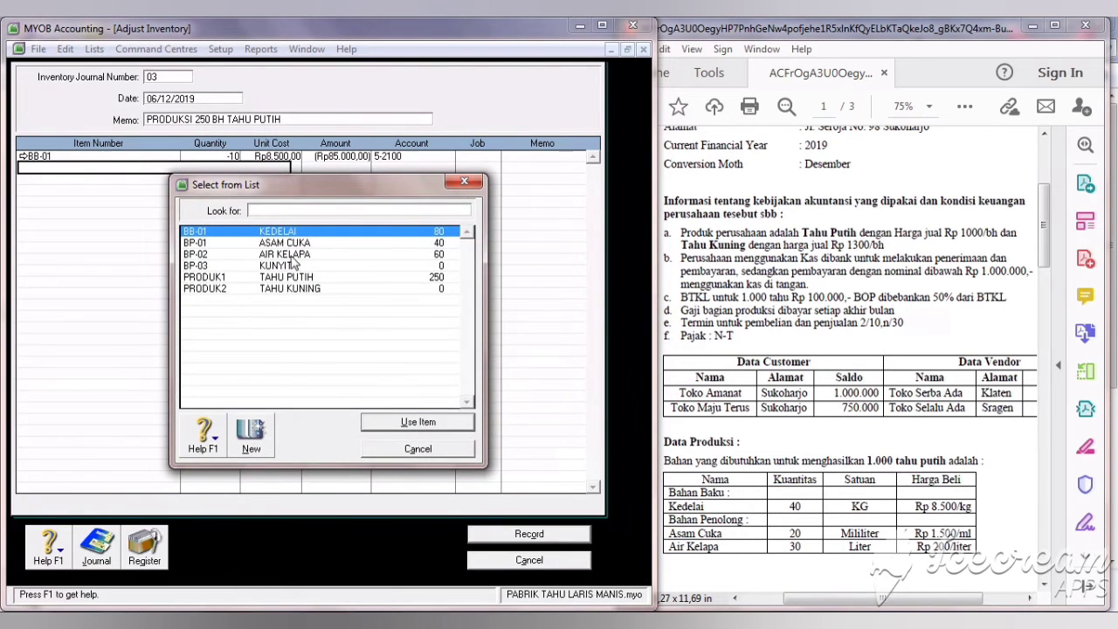
click(282, 243)
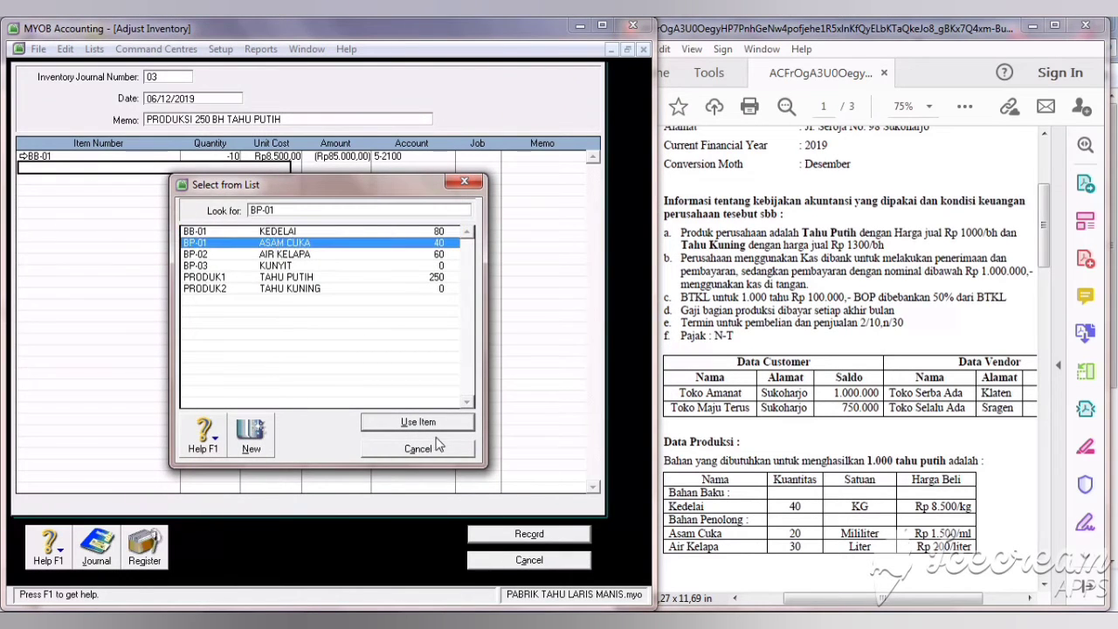
click(418, 423)
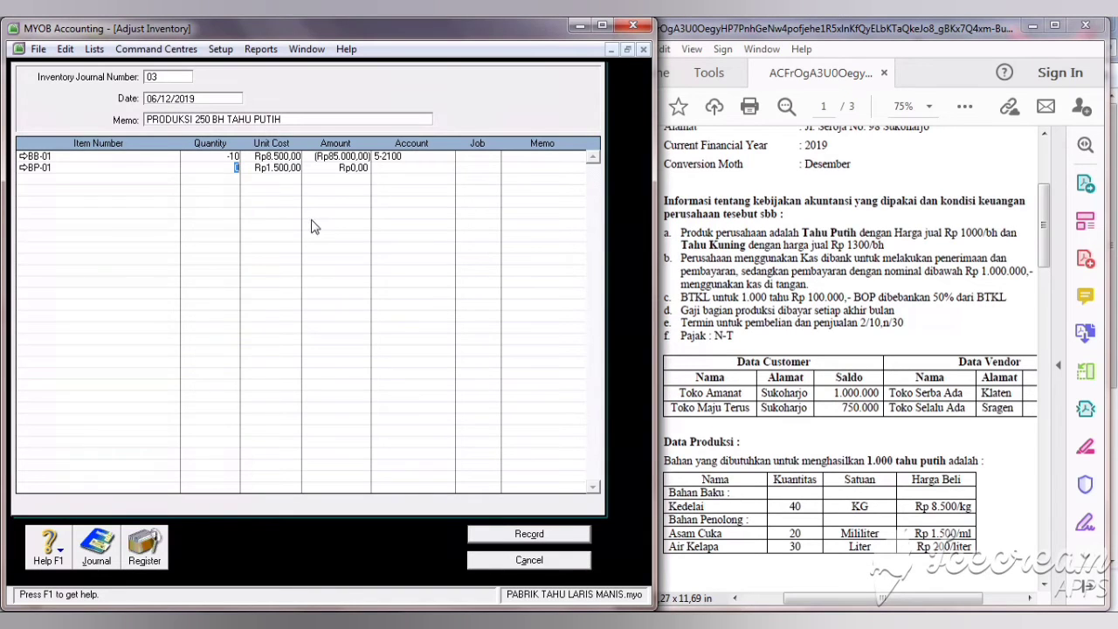
key(BackSpace)
text(-5)
key(Tab)
key(Tab)
key(Tab)
text(6-)
key(Tab)
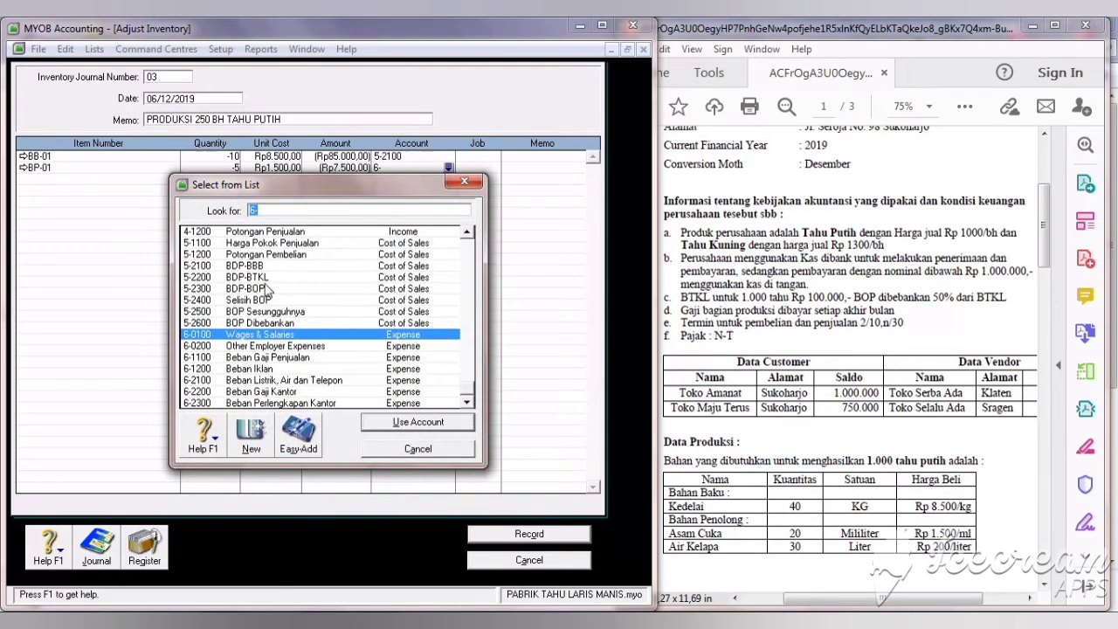
click(301, 312)
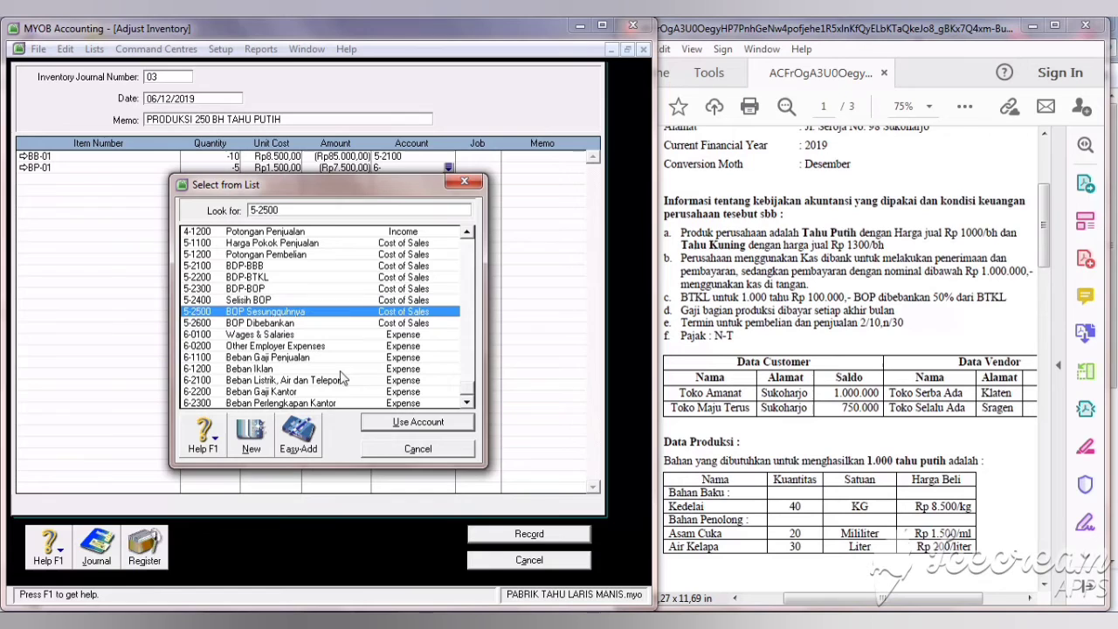
click(389, 426)
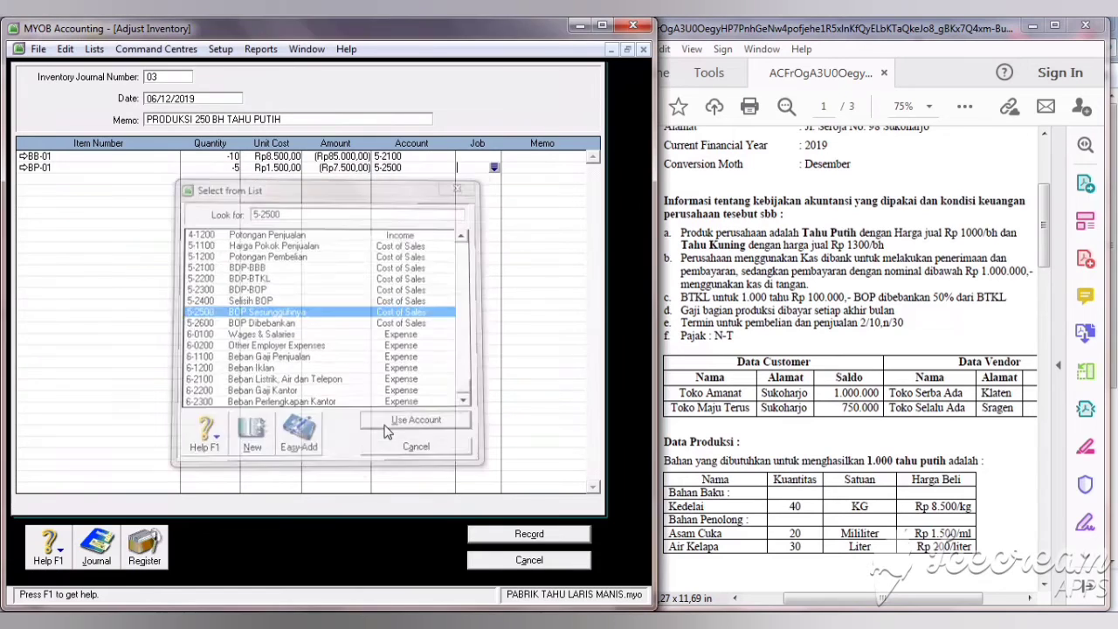
Add a line for BP-02 (AIR KELAPA) with quantity -7,5 on account 5-2500, and record the inventory adjustment.
click(84, 180)
key(Tab)
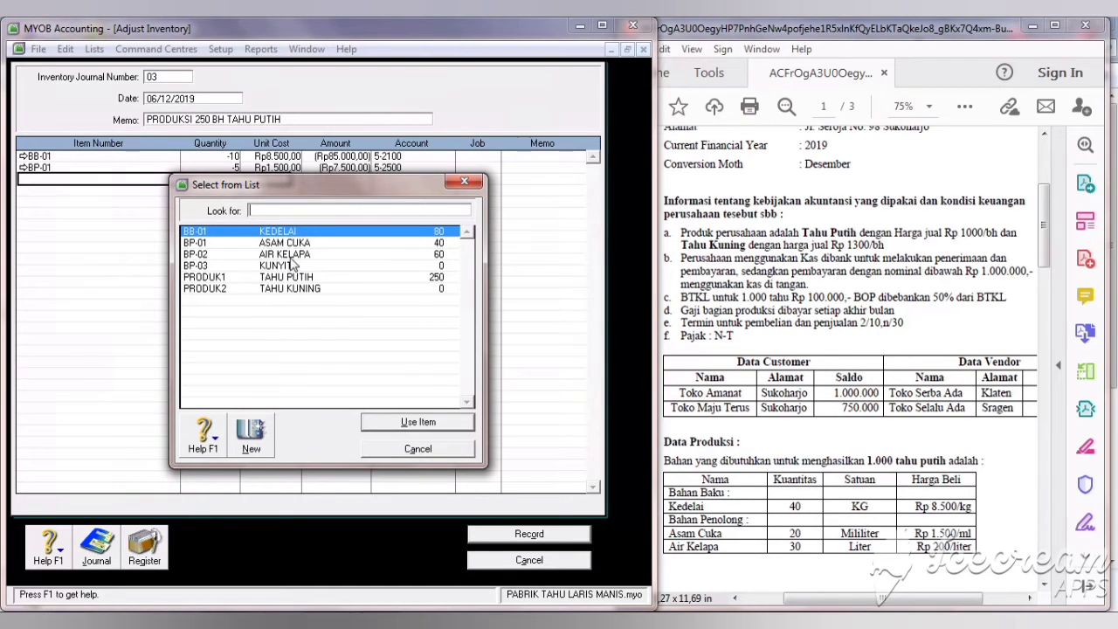
text(BP-02)
click(397, 426)
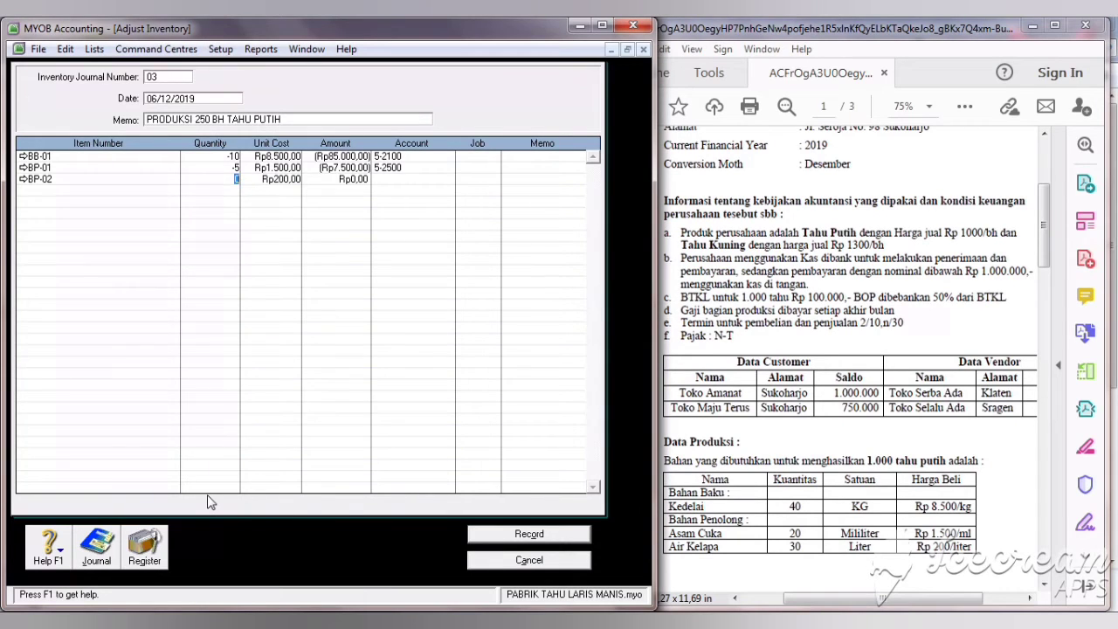
text(-7,5)
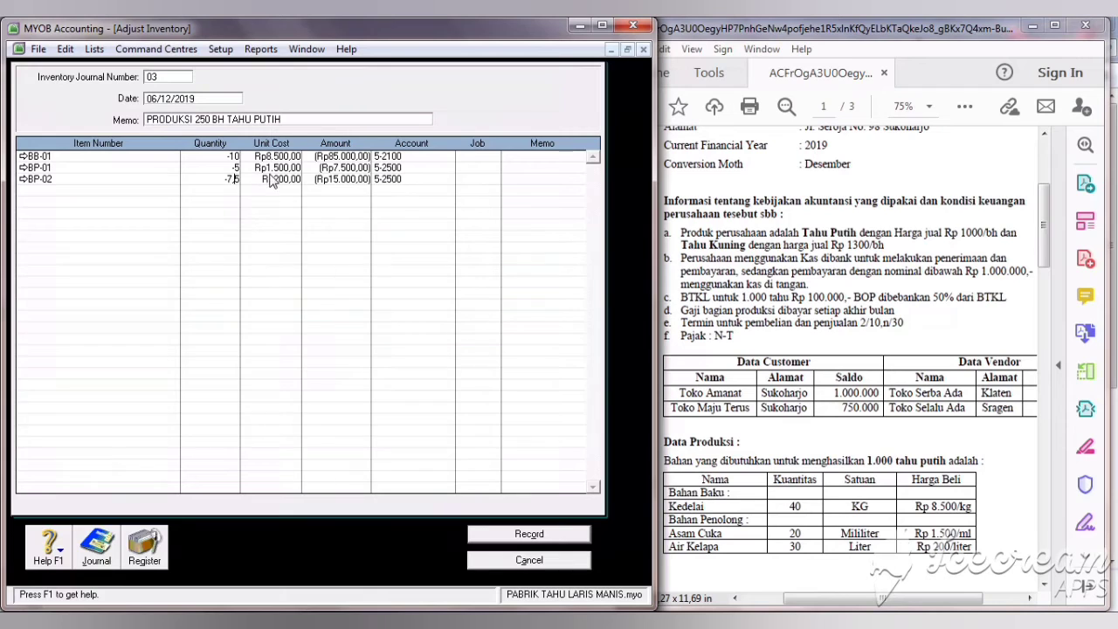
click(273, 179)
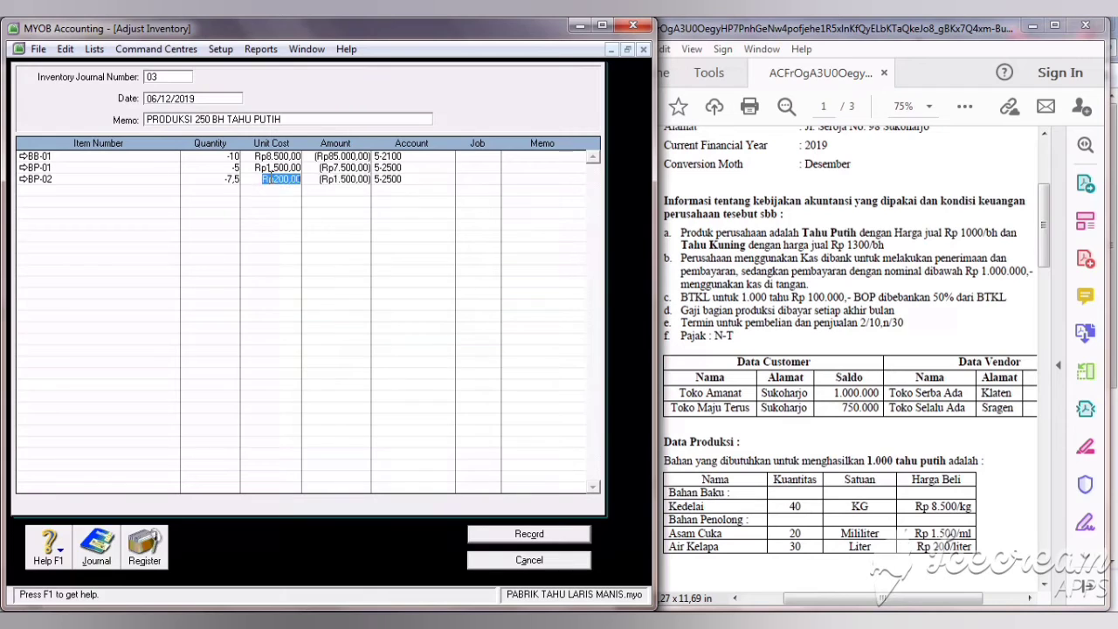
click(332, 179)
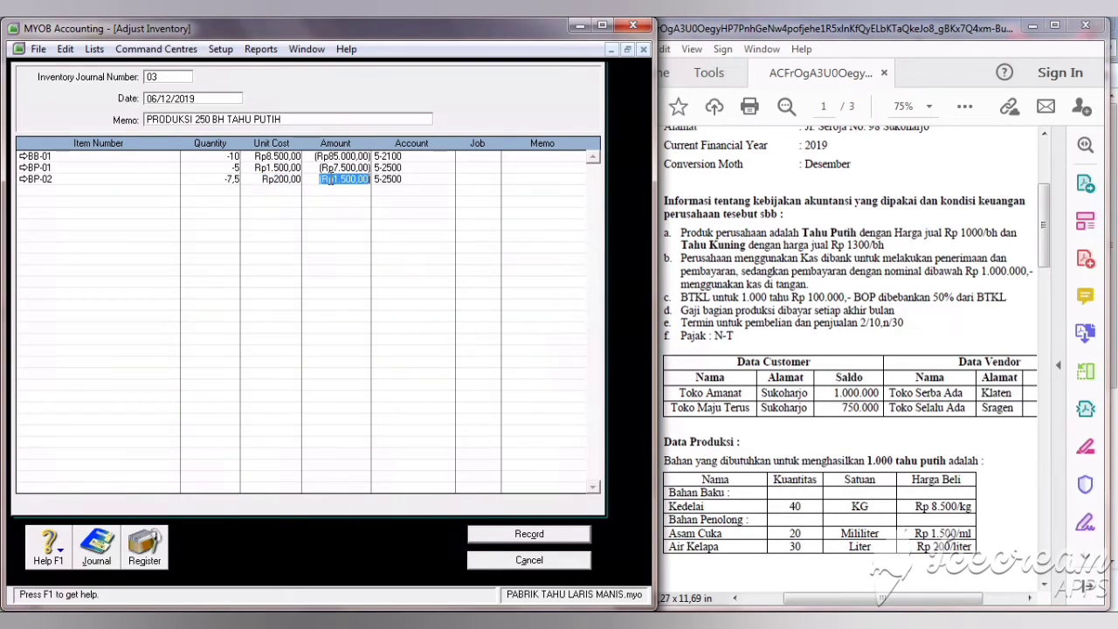
click(395, 178)
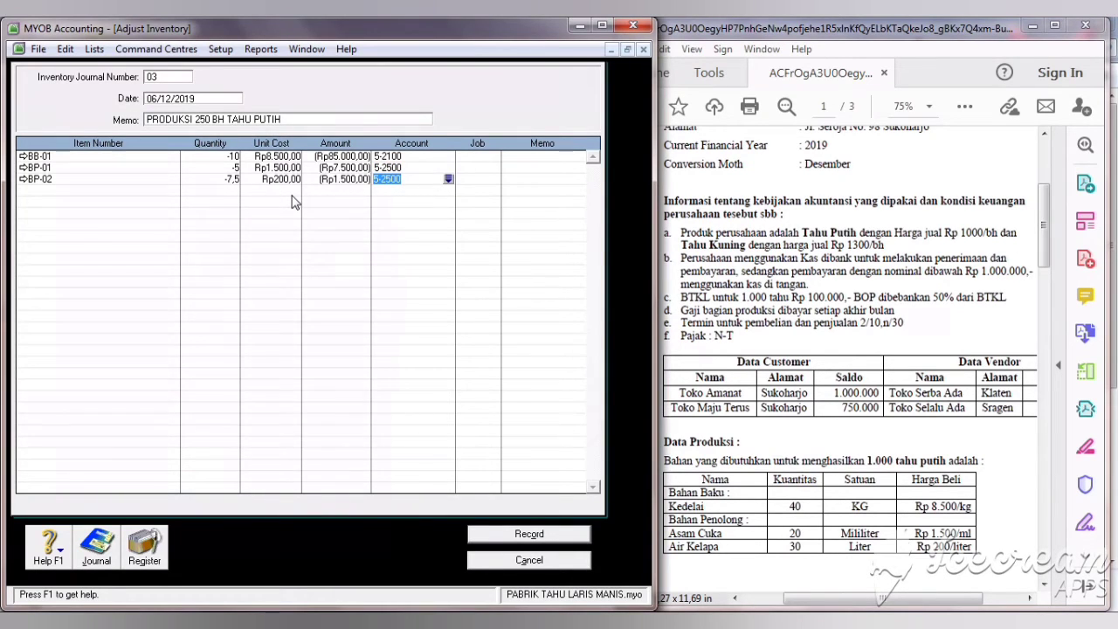
click(505, 534)
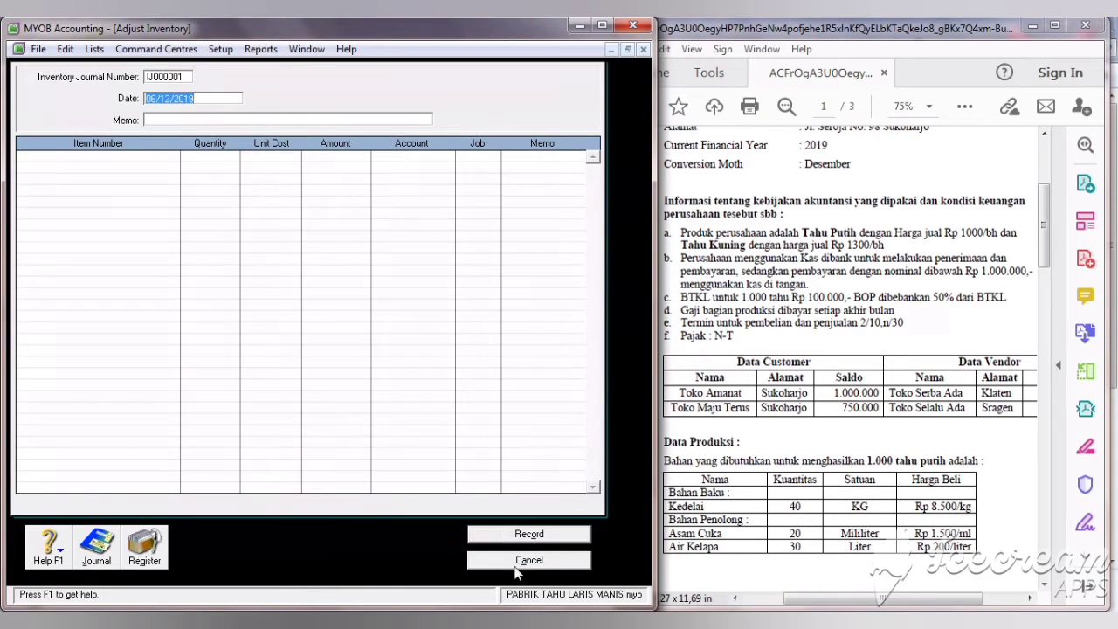
Close the inventory adjustment form and start a new general journal entry numbered JU02.
click(517, 560)
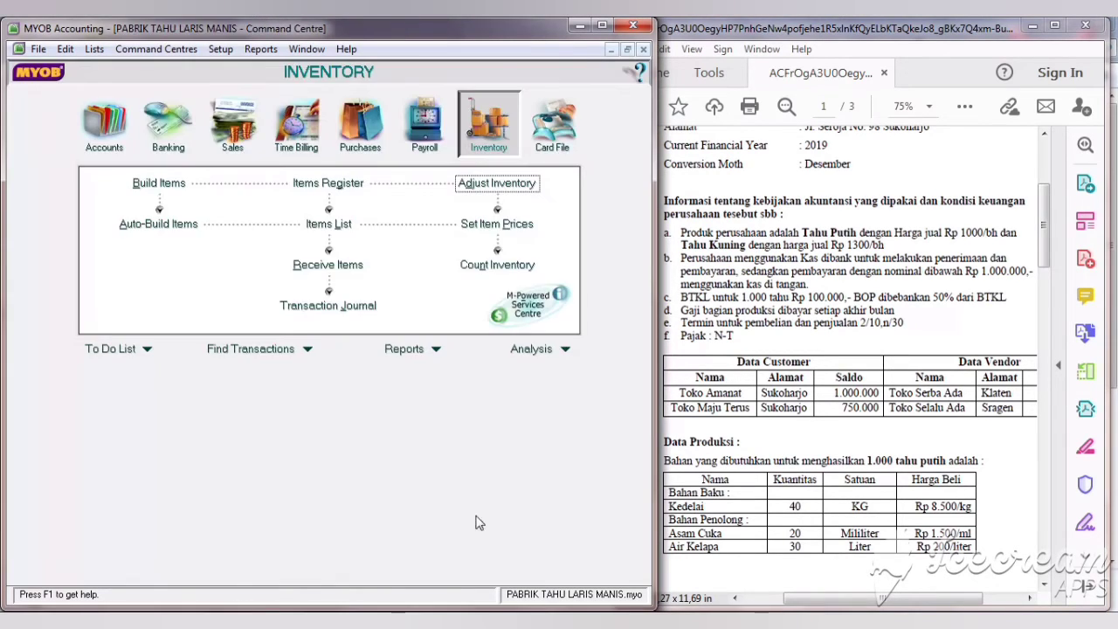
click(168, 138)
click(104, 122)
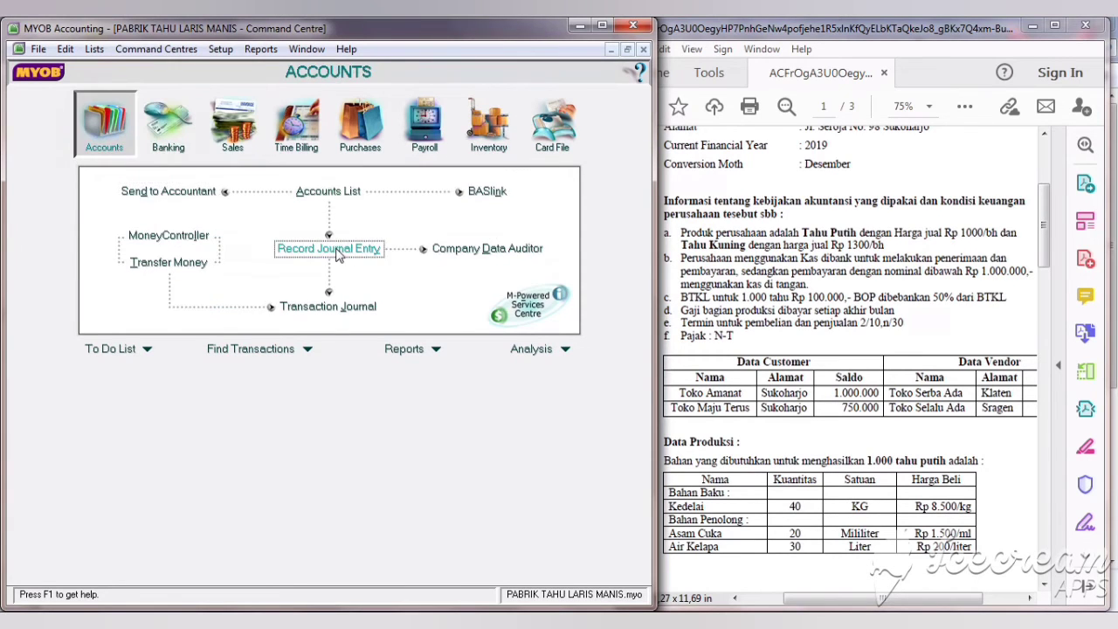
click(328, 248)
click(162, 139)
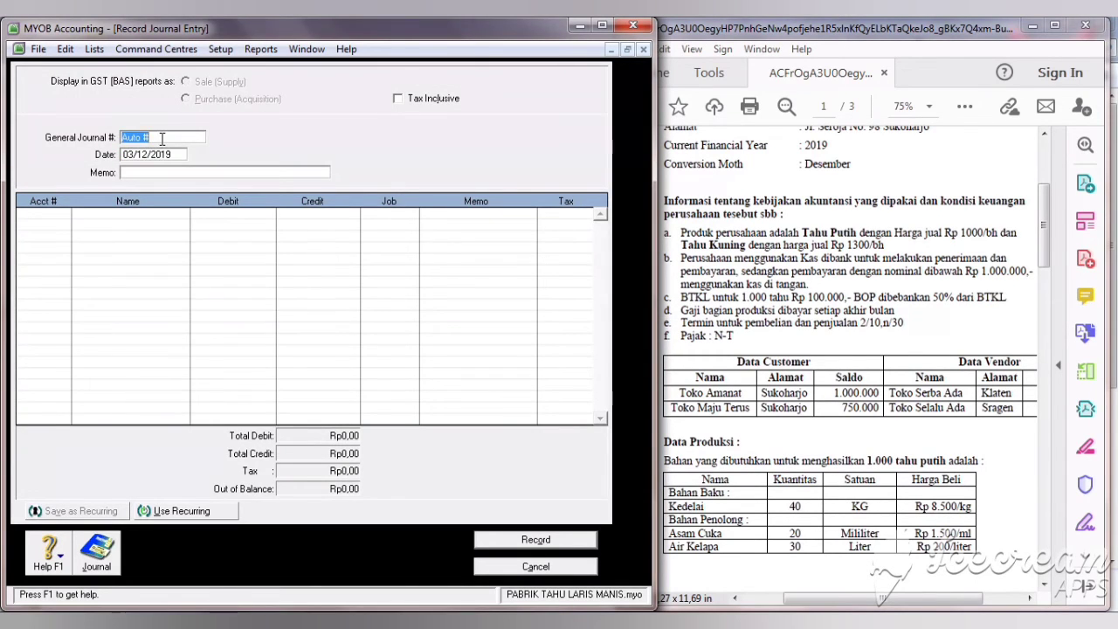
text(JU02)
Date journal entry JU02 06/12/2019 and enter the memo BTKL & BOP DIBEBANKAN.
click(131, 154)
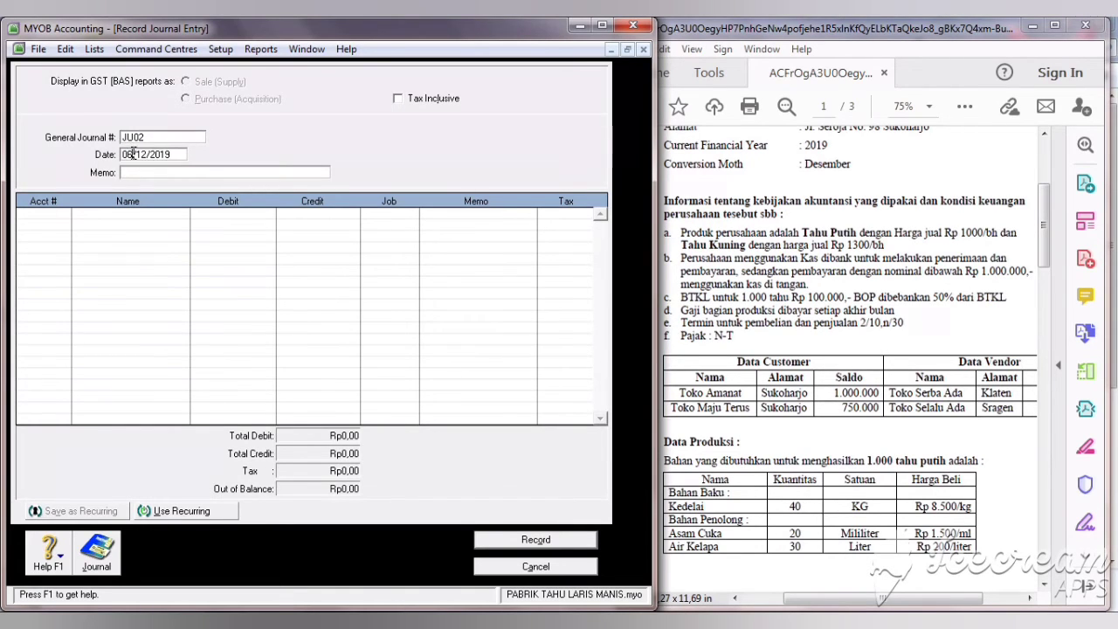
key(BackSpace)
text(6)
click(140, 177)
text(BTKL & B)
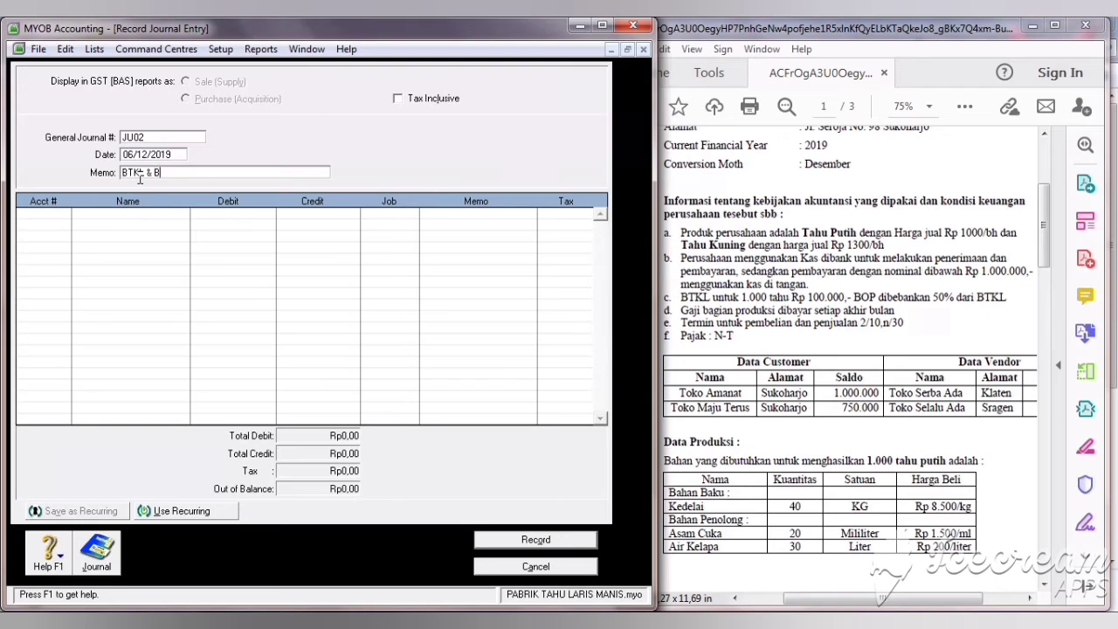
text(OP DIBEBANKAN)
Add a journal line debiting account 5-2200 BDP-BTKL for Rp25.000.
click(44, 214)
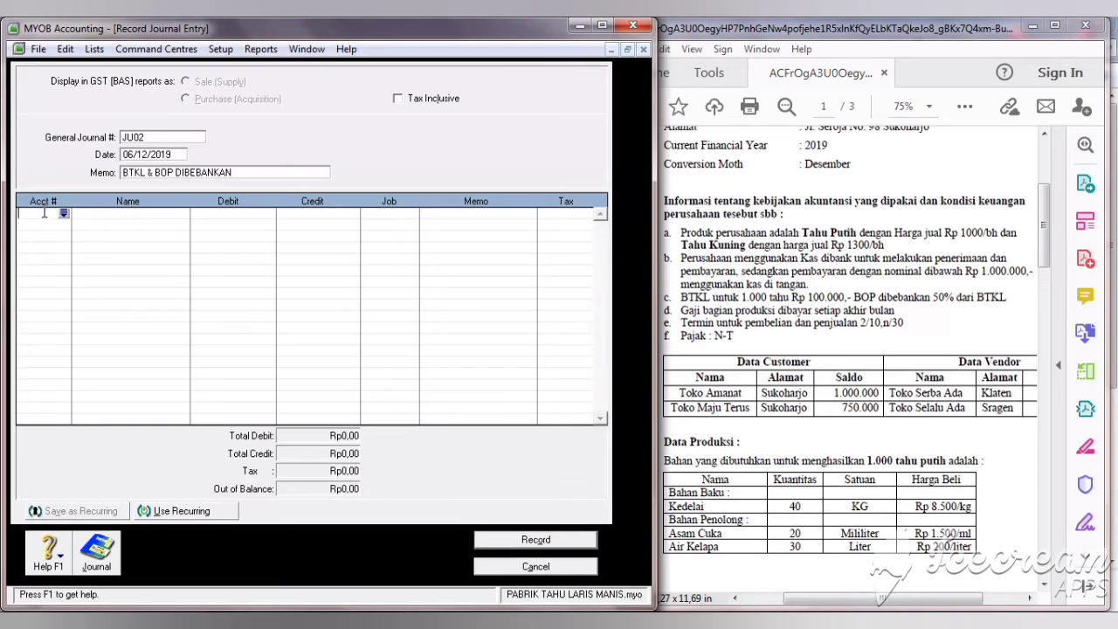
key(Tab)
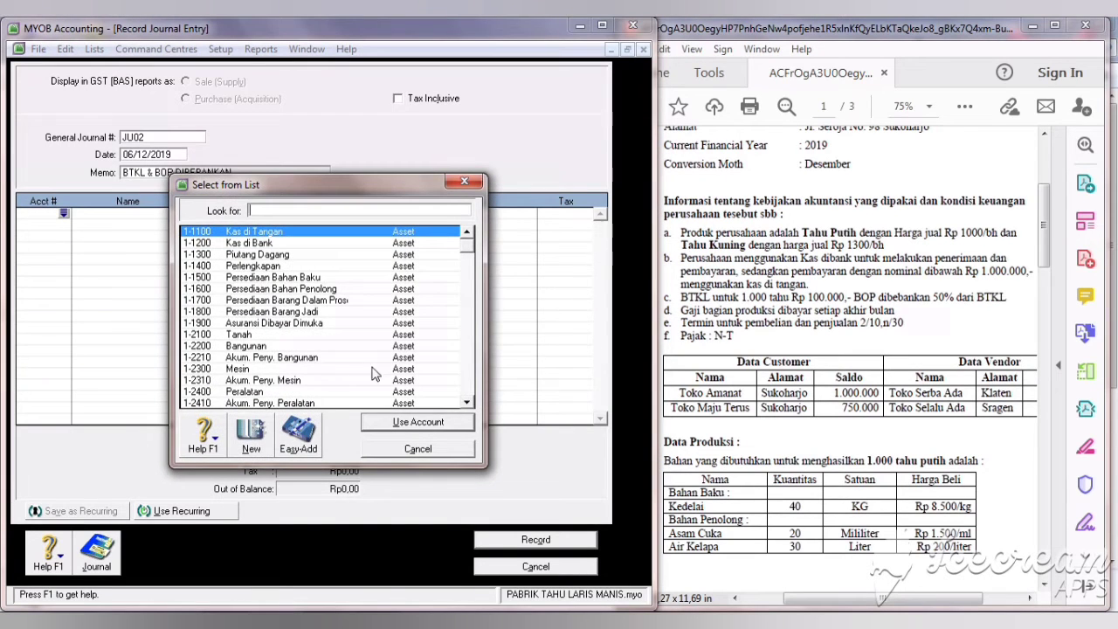
click(469, 359)
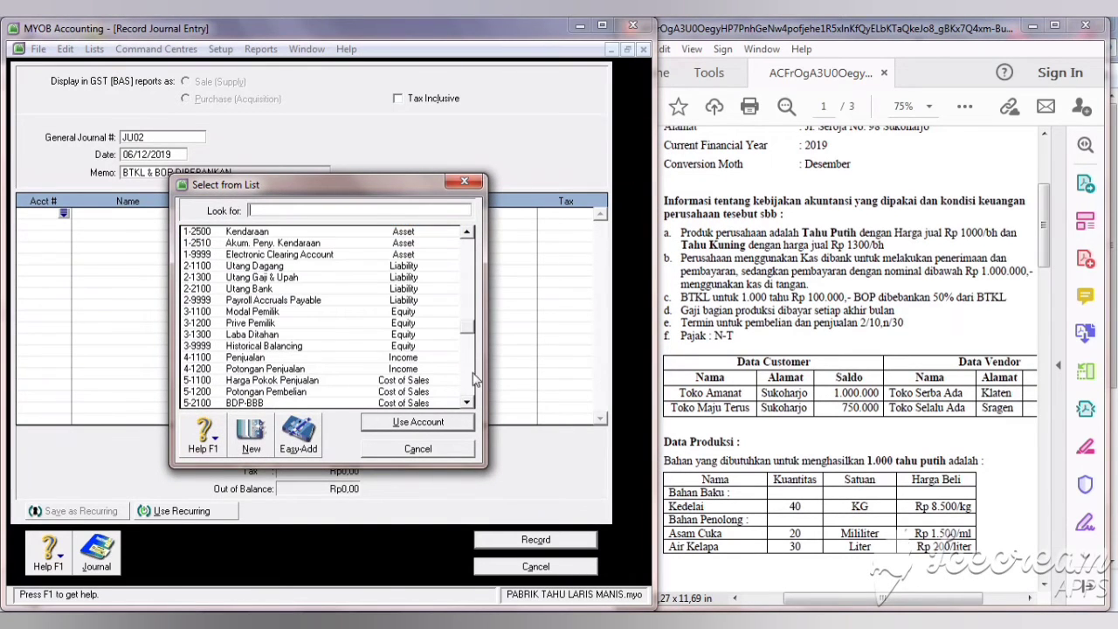
click(472, 377)
text(5-2200)
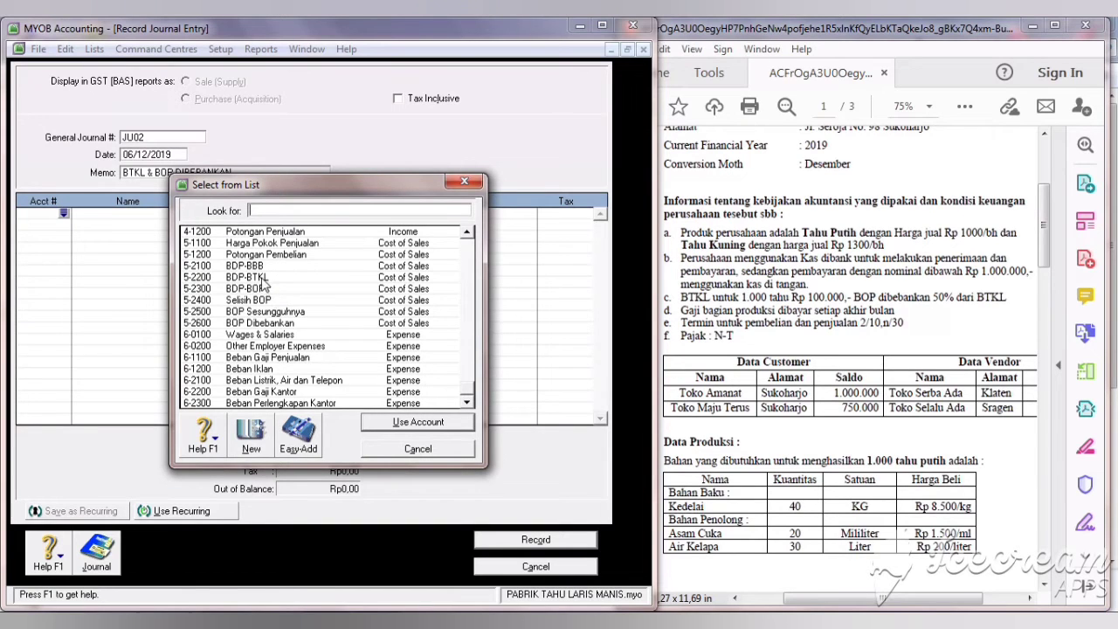
click(373, 425)
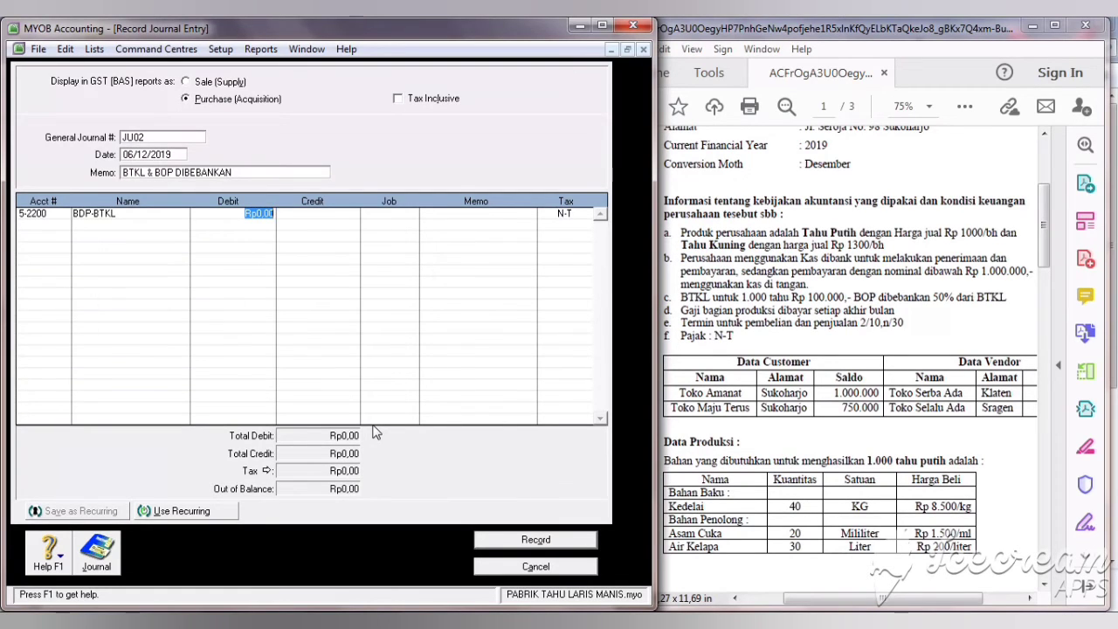
text(25.)
text(000)
key(Return)
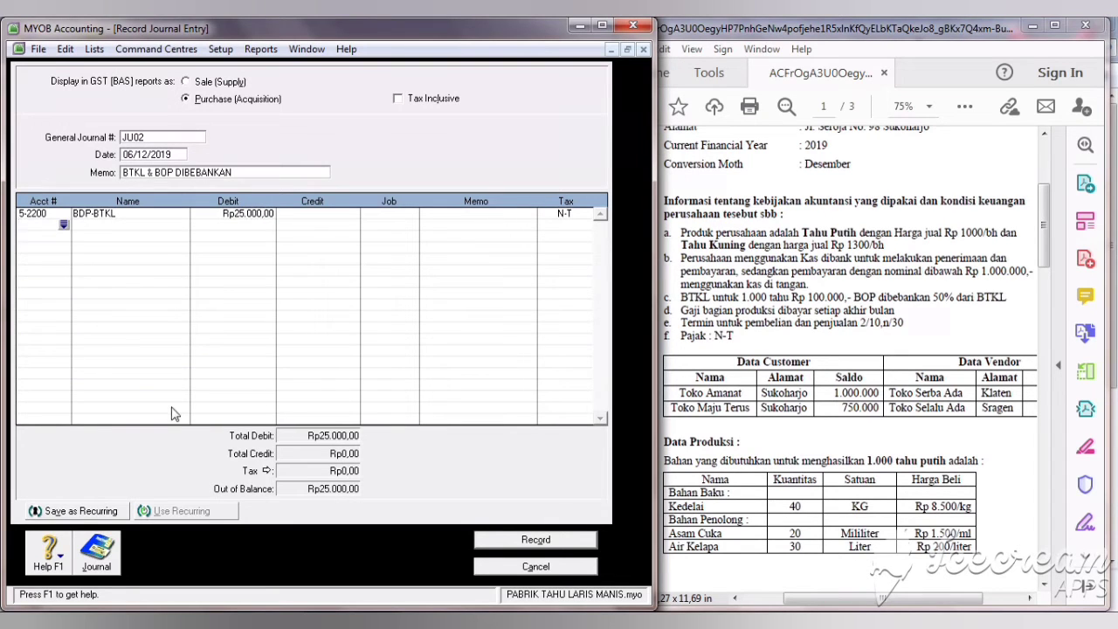
Add a journal line crediting account 2-1300 Utang Gaji & Upah for Rp25.000.
key(Tab)
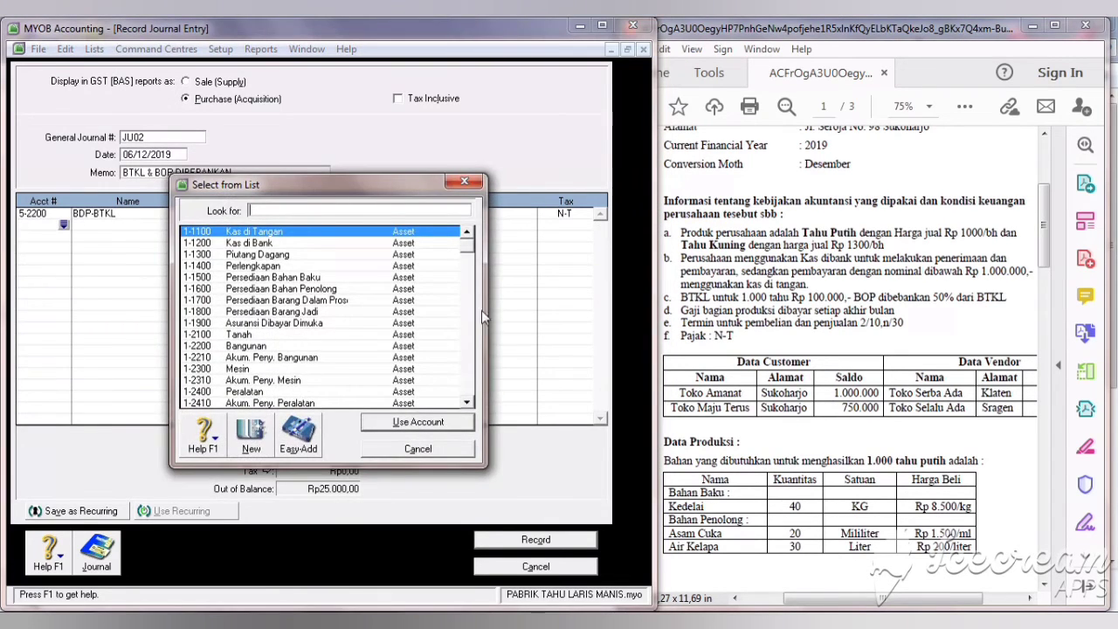
text(2-1300)
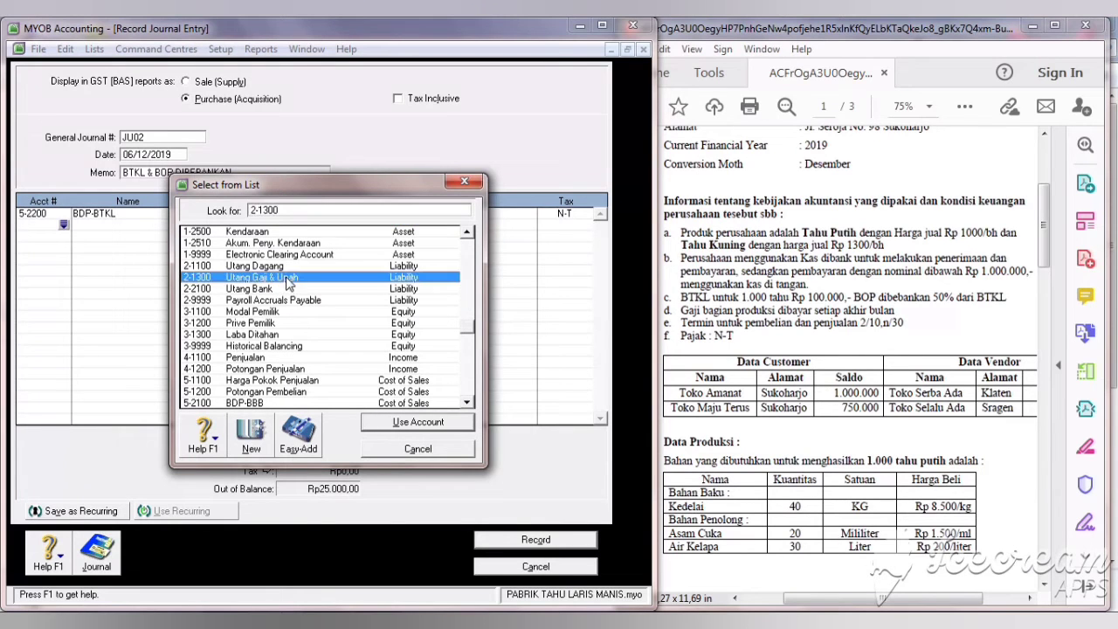
click(378, 429)
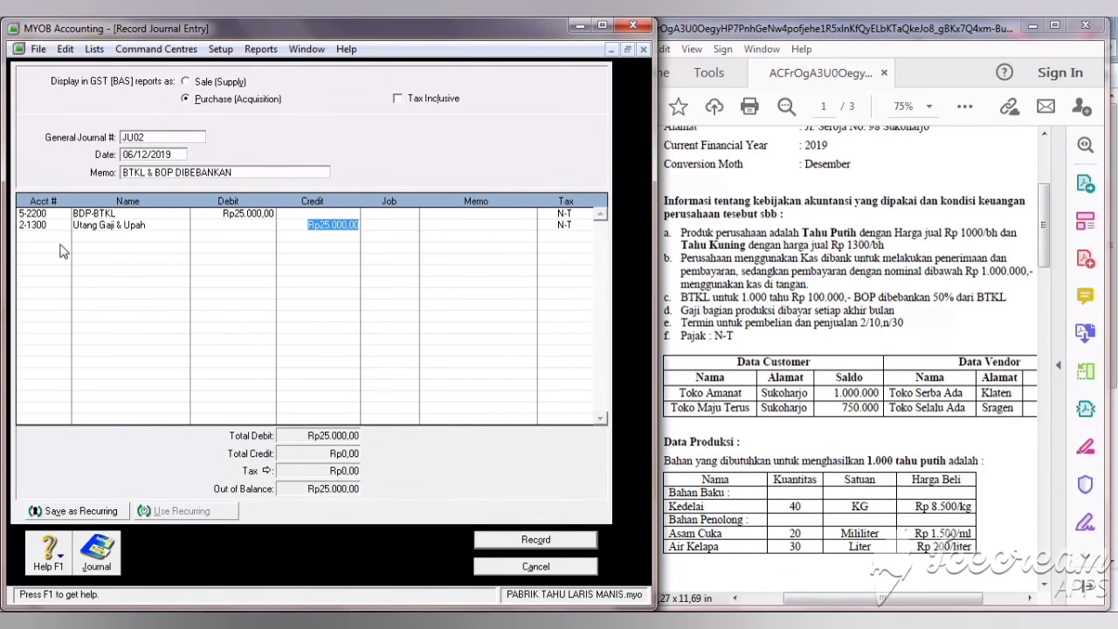
Add a journal line debiting account 5-2300 BDP-BOP for Rp12.500.
click(56, 248)
key(Tab)
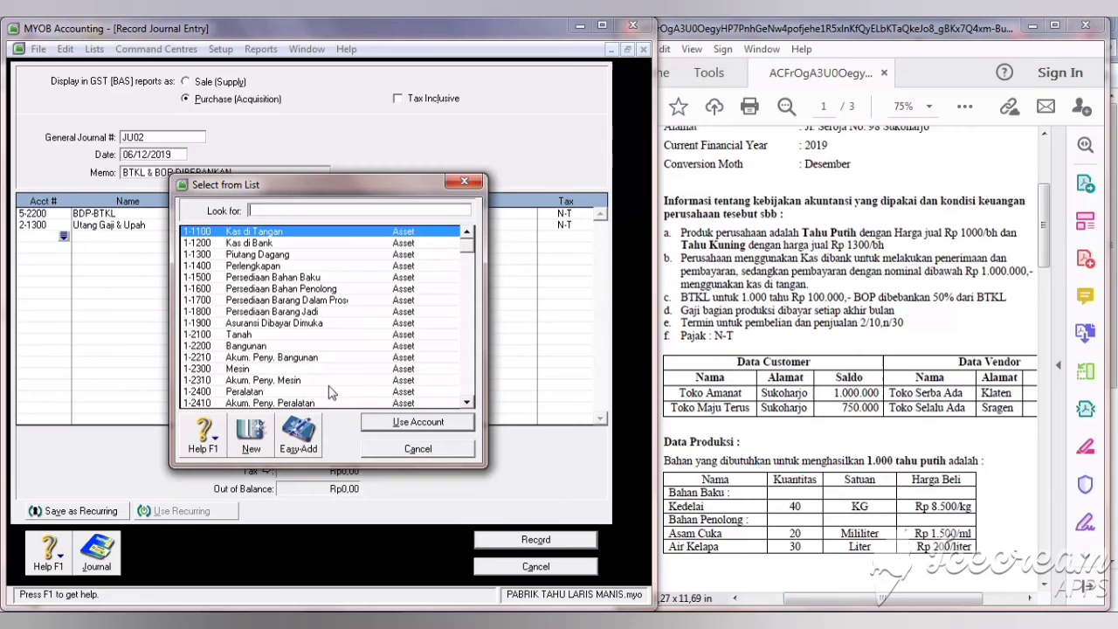
click(469, 320)
click(470, 378)
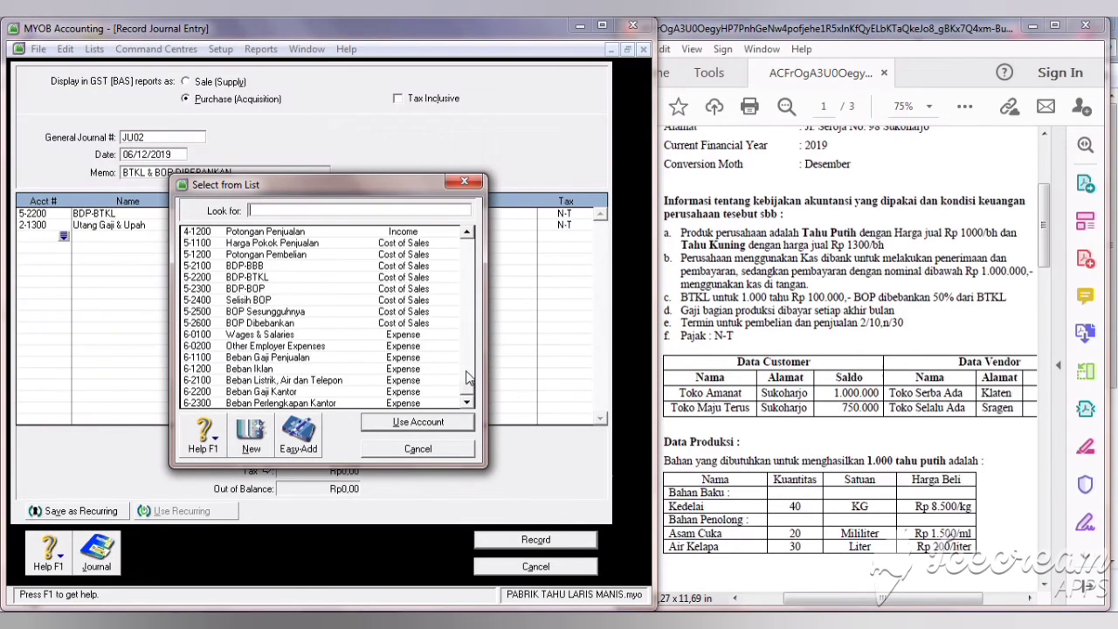
click(275, 289)
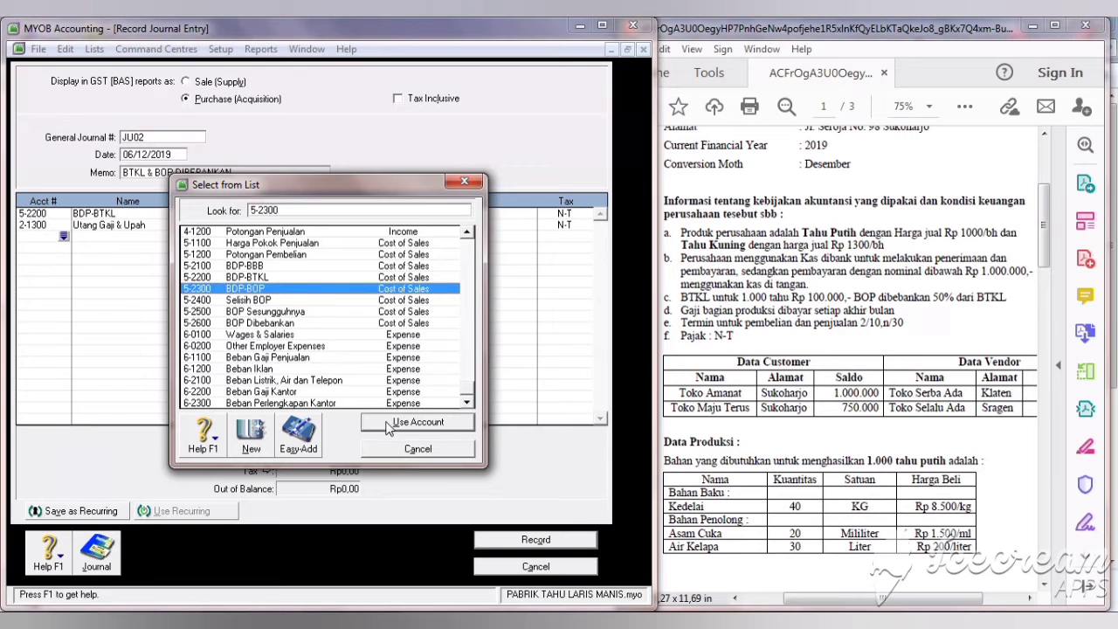
click(389, 424)
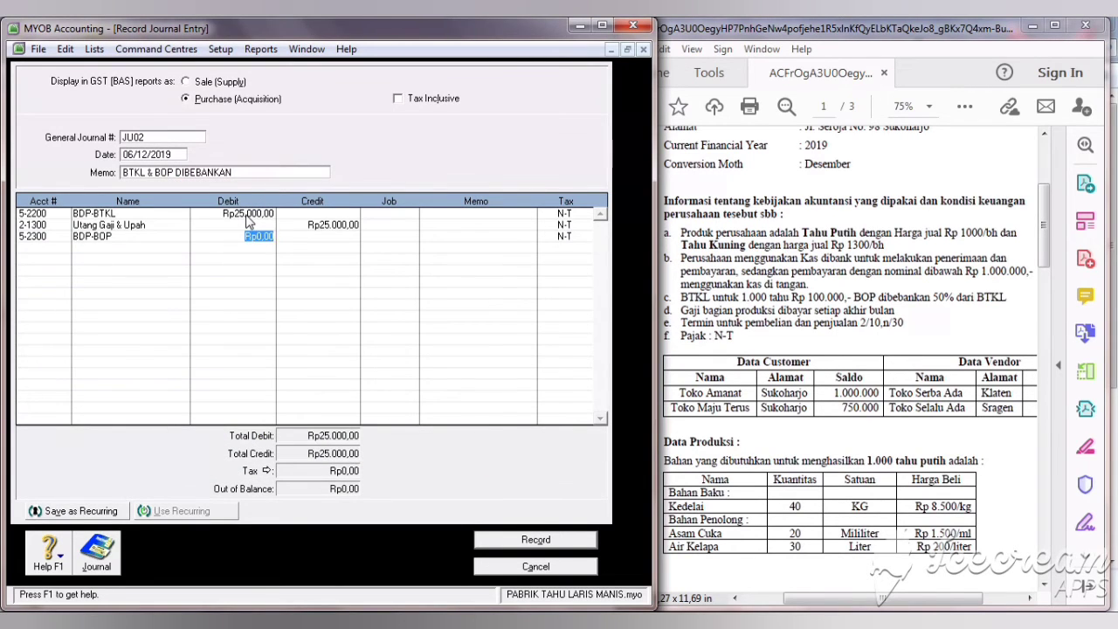
text(12500)
key(Tab)
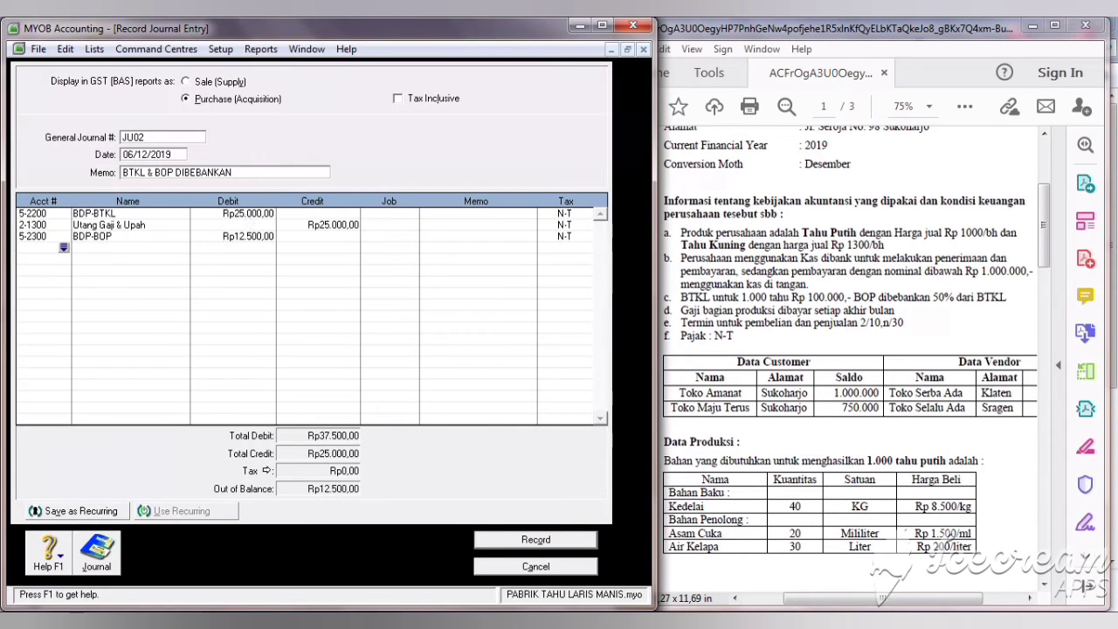
Add a line crediting account 5-2600 BOP Dibebankan for Rp12.500, and record the journal entry.
key(Tab)
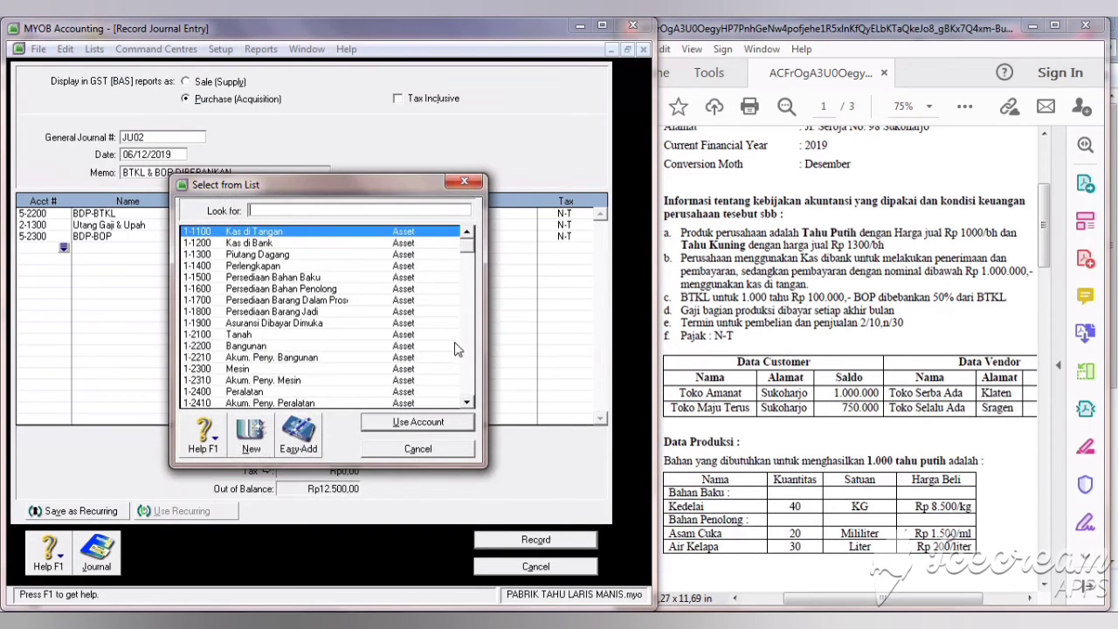
scroll(463, 351, down, 5)
scroll(466, 353, up, 2)
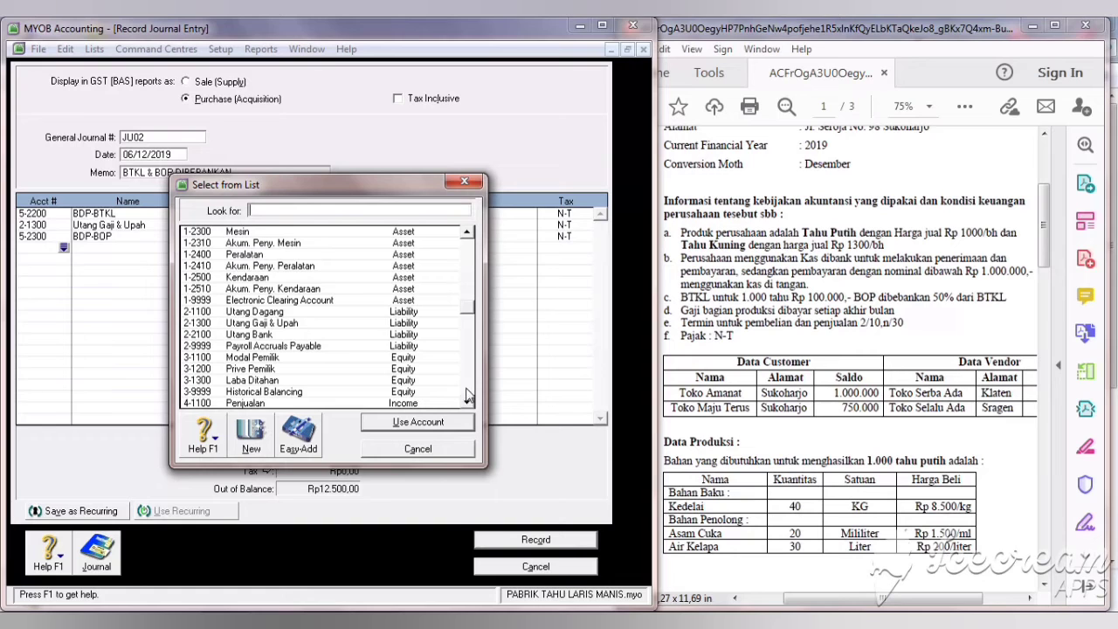
click(467, 389)
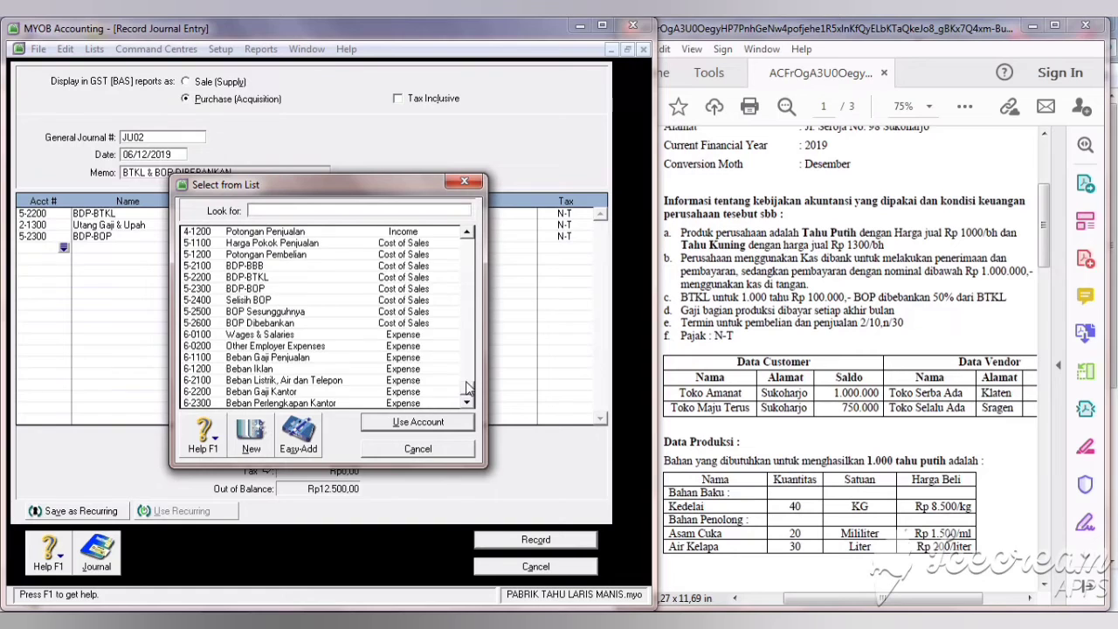
click(275, 323)
click(370, 426)
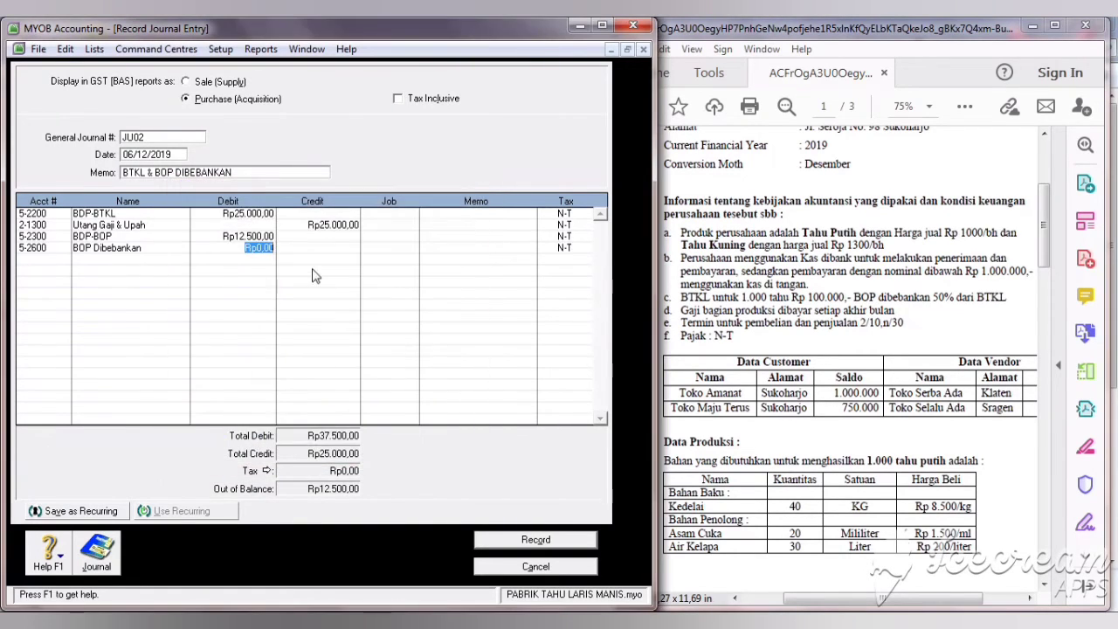
click(311, 248)
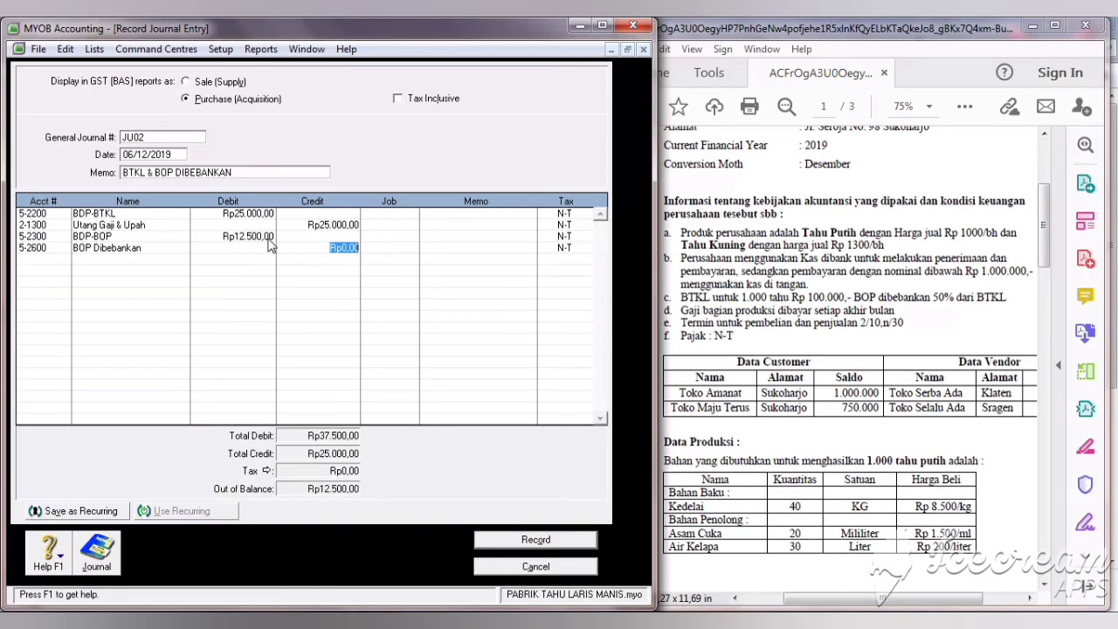
text(12.)
text(500)
key(Return)
click(315, 249)
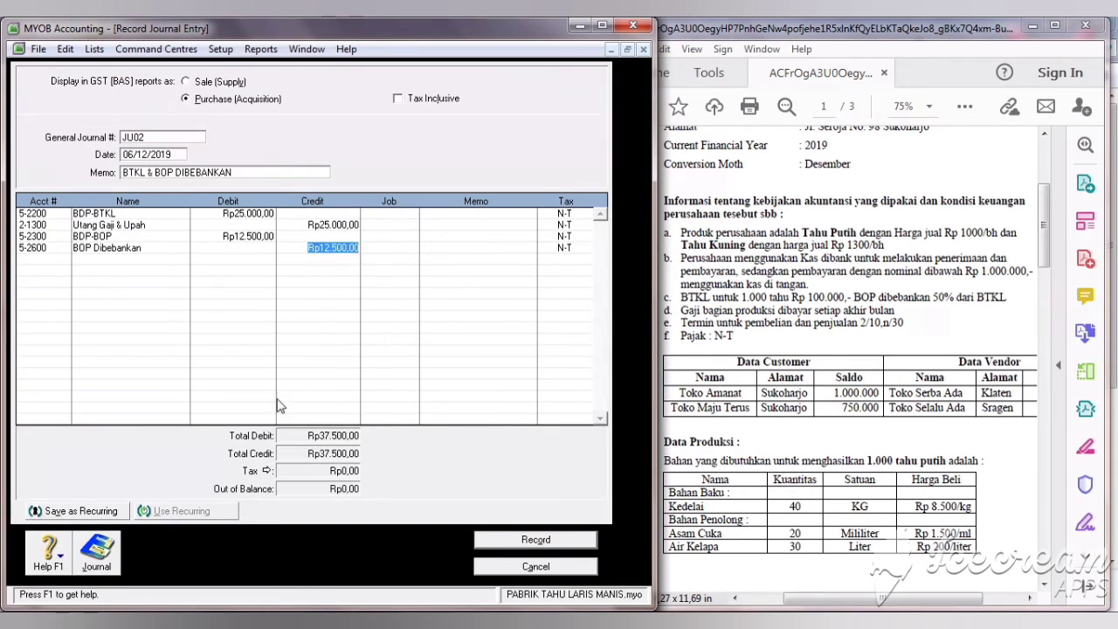
click(540, 540)
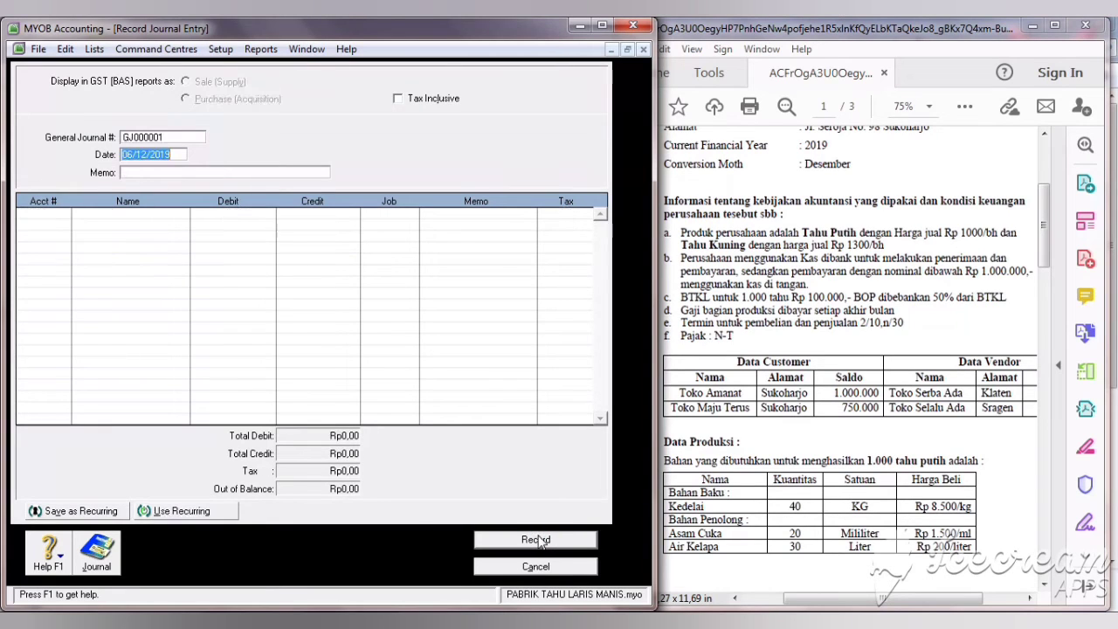
Number the new journal entry JU04 and enter the memo PERSEDIAAN JADI TAHU PUTIH.
click(137, 139)
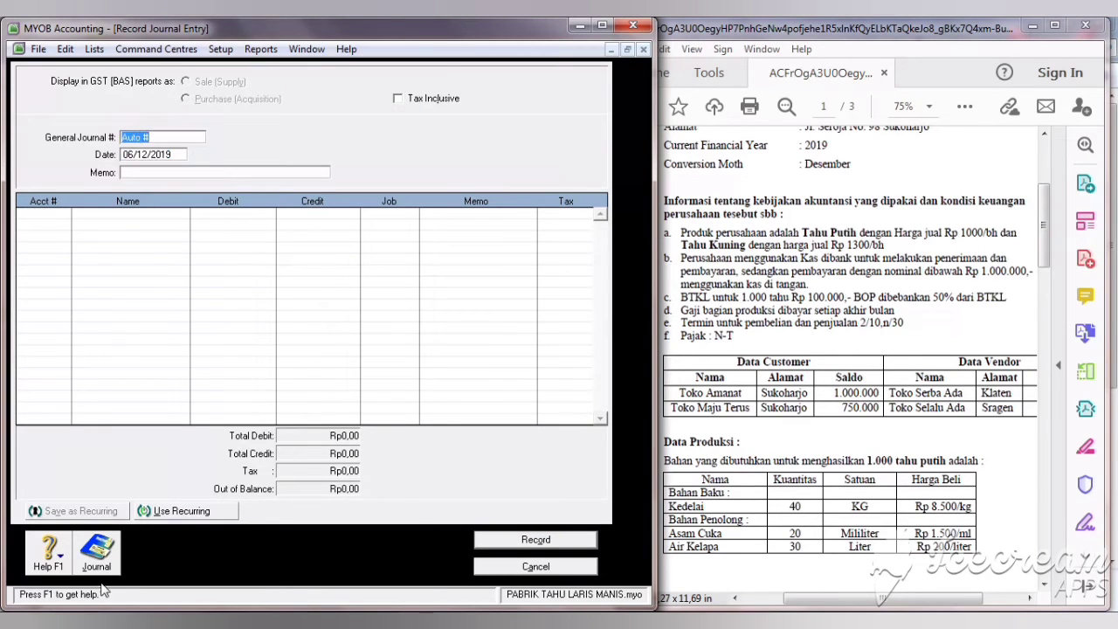
text(JU04)
click(146, 173)
text(PER)
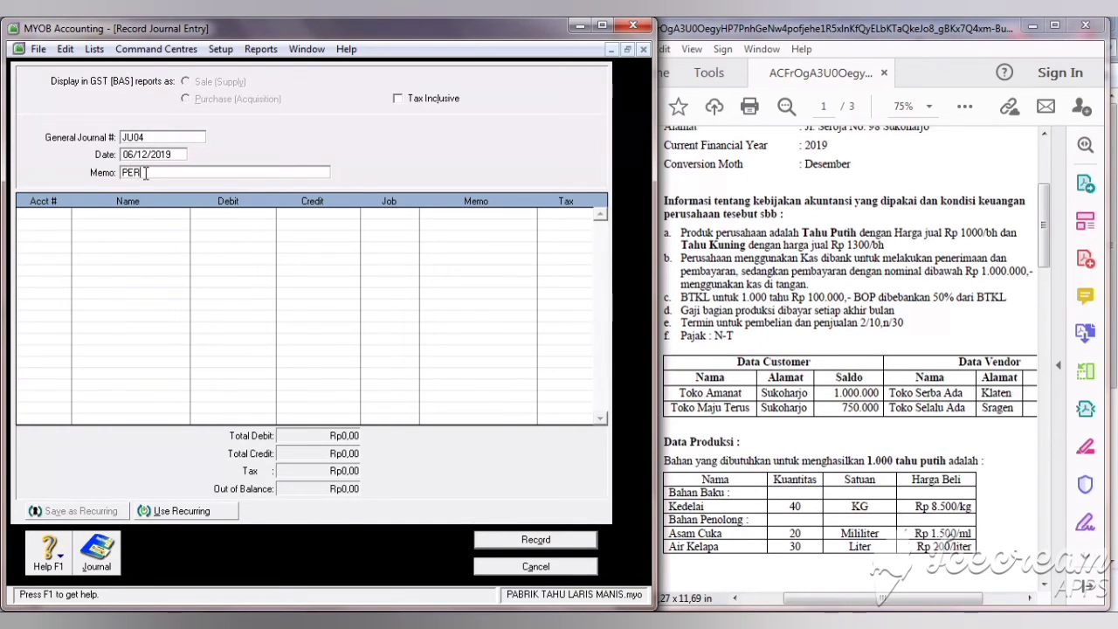
text(SEDIAAN JADI TAHU PUTIH)
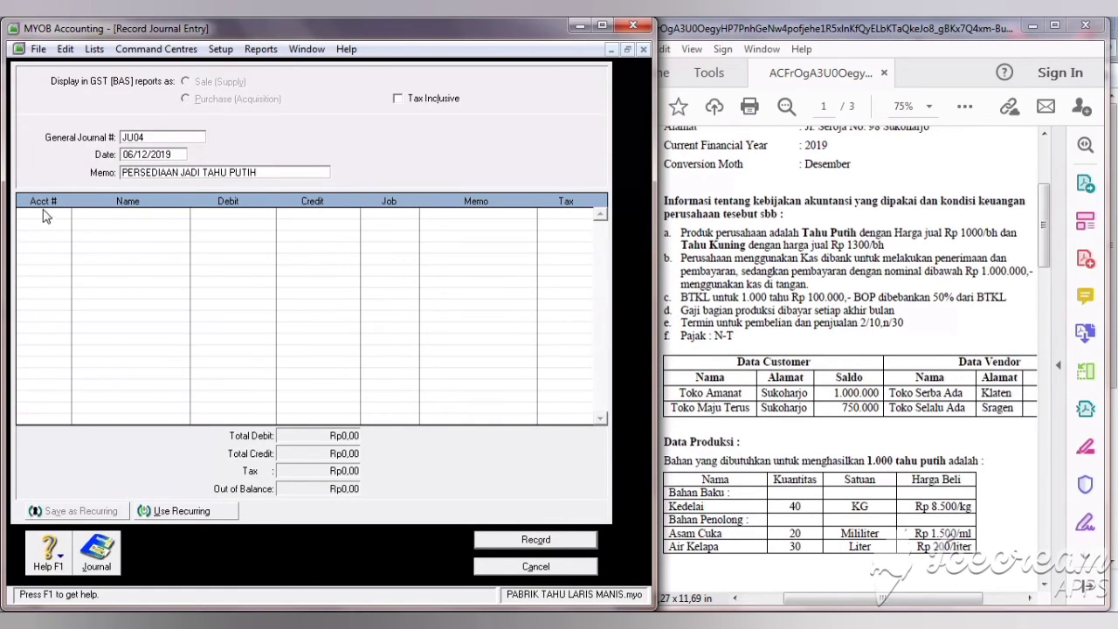
Choose account 1-1800 Persediaan Barang Jadi for the first line of journal entry JU04.
click(44, 212)
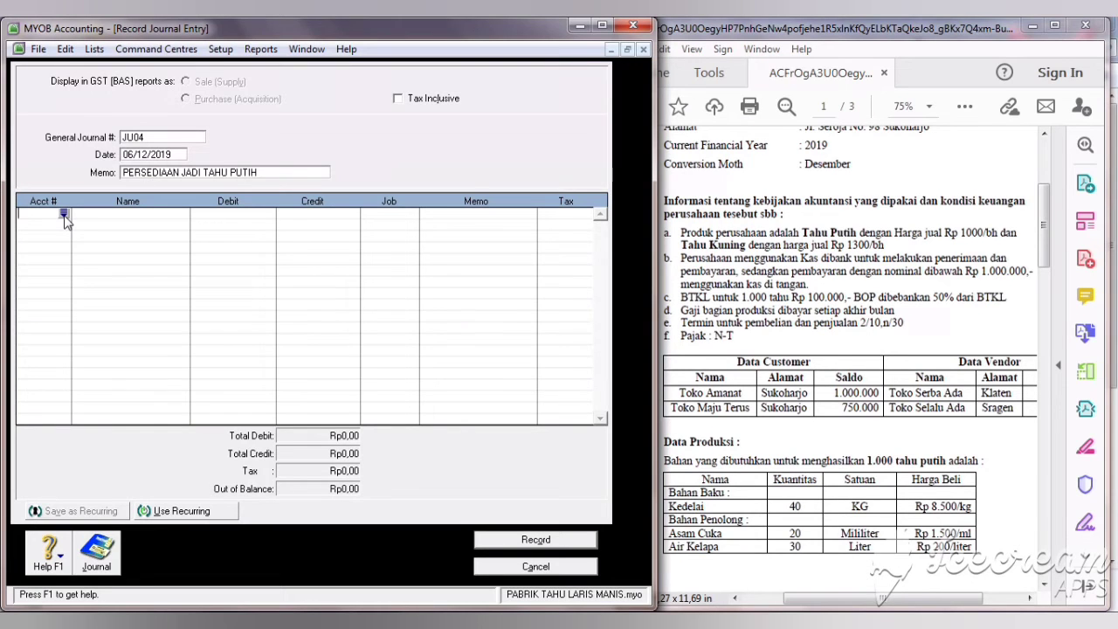
click(64, 214)
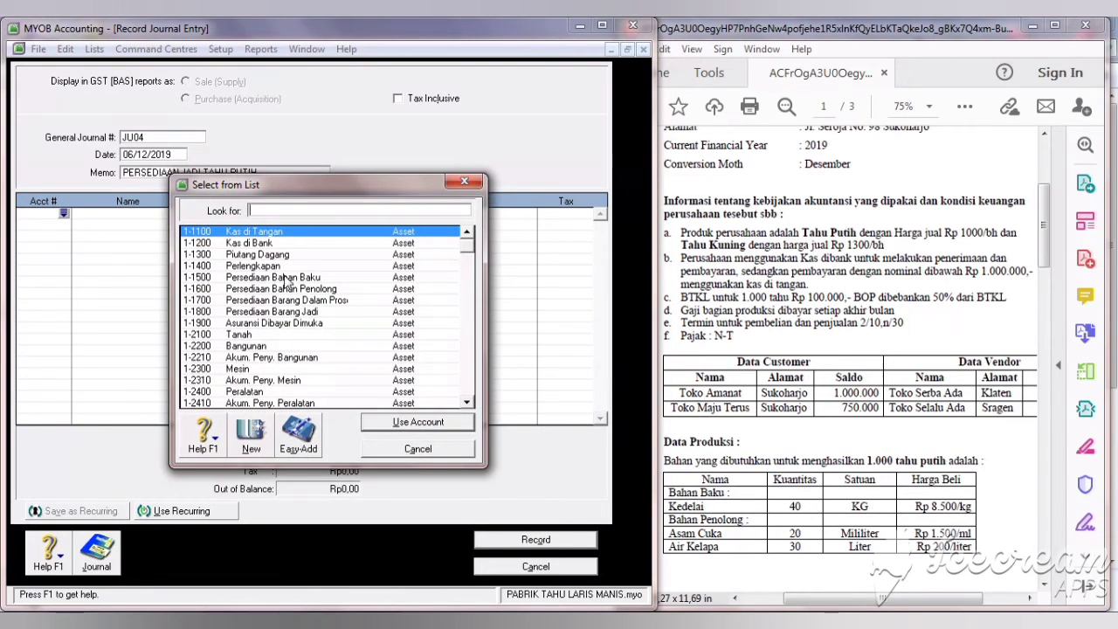
click(317, 311)
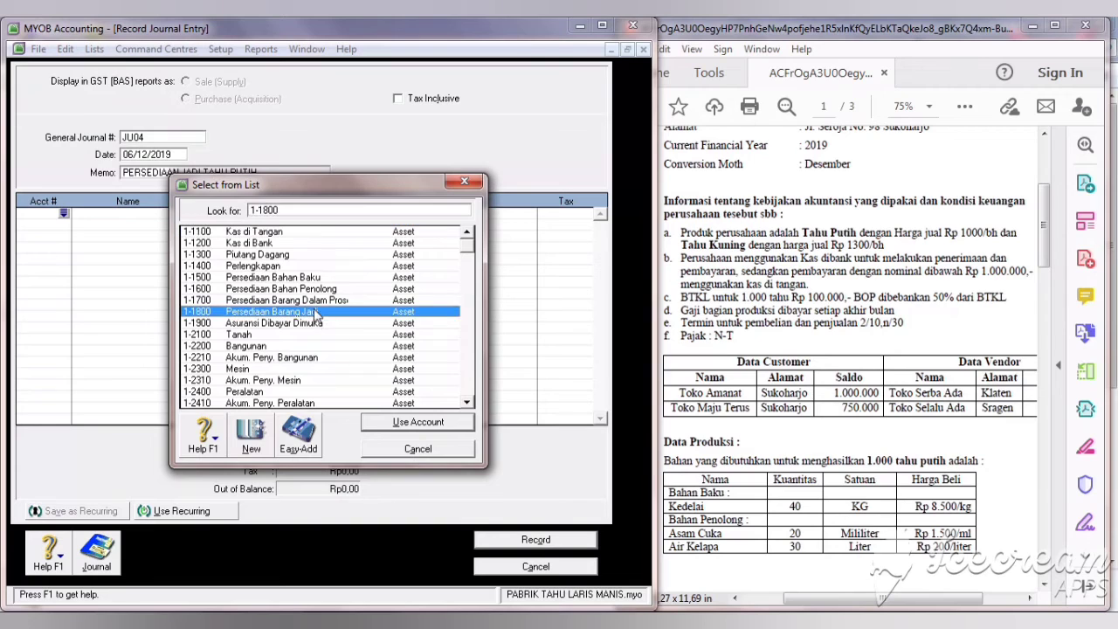
click(385, 423)
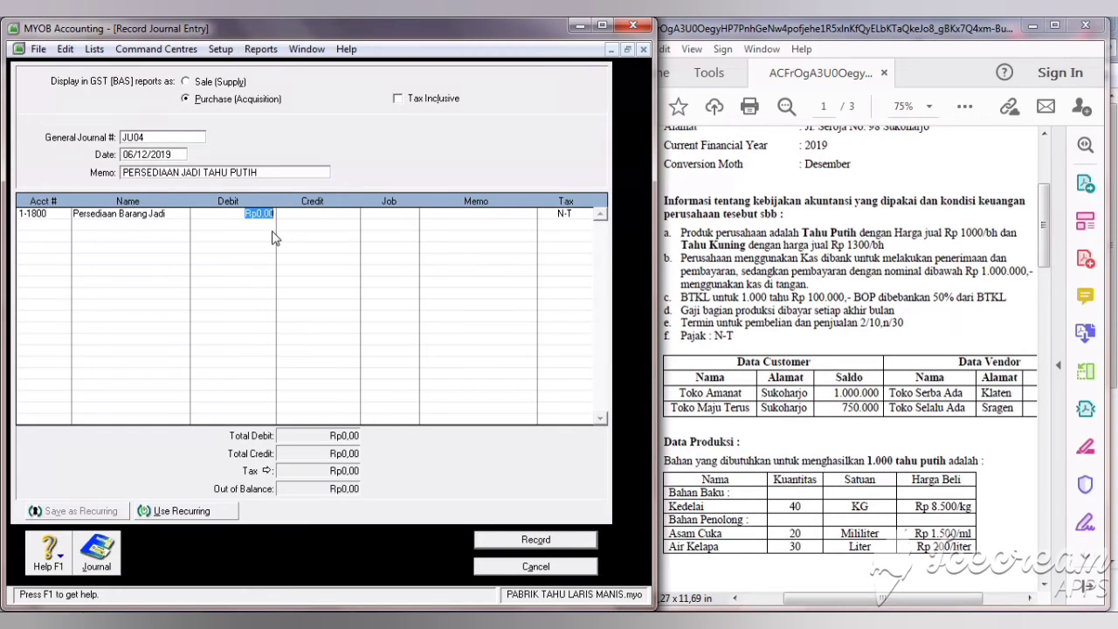
Add journal lines for accounts 5-2100 BDP-BBB and 5-2200 BDP-BTKL below the finished goods line.
click(55, 226)
click(58, 226)
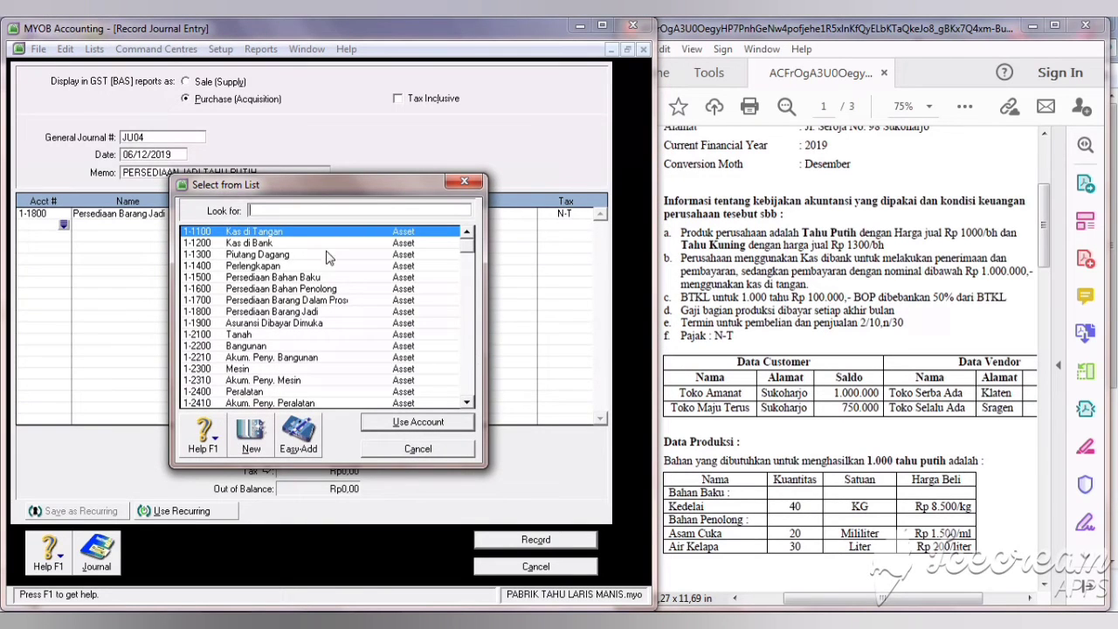
scroll(439, 345, down, 15)
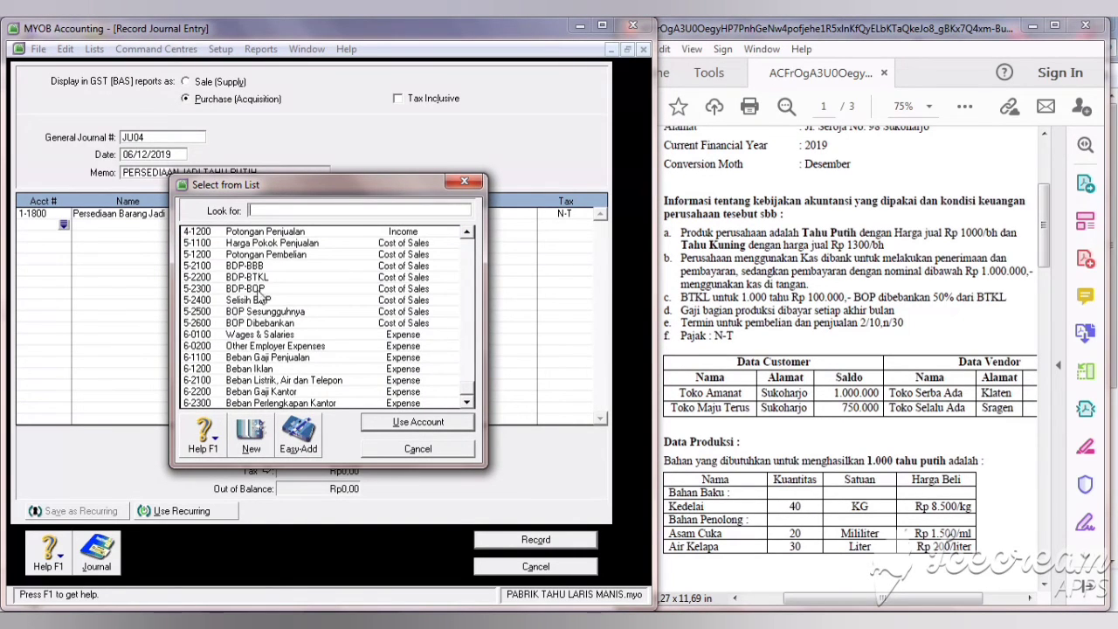
text(5-2100)
click(374, 423)
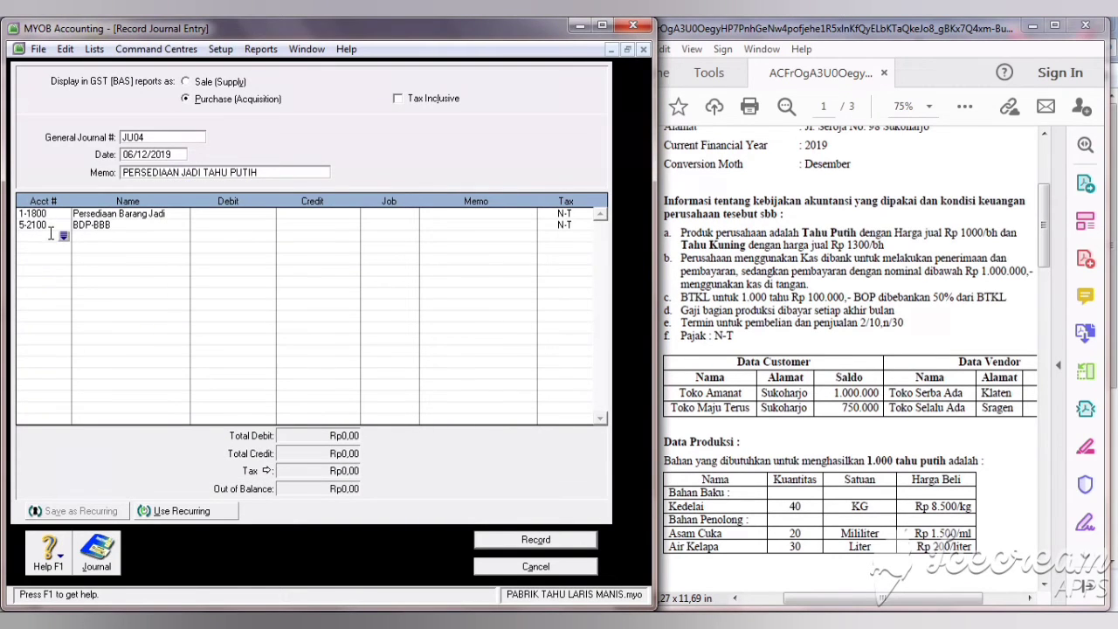
key(Tab)
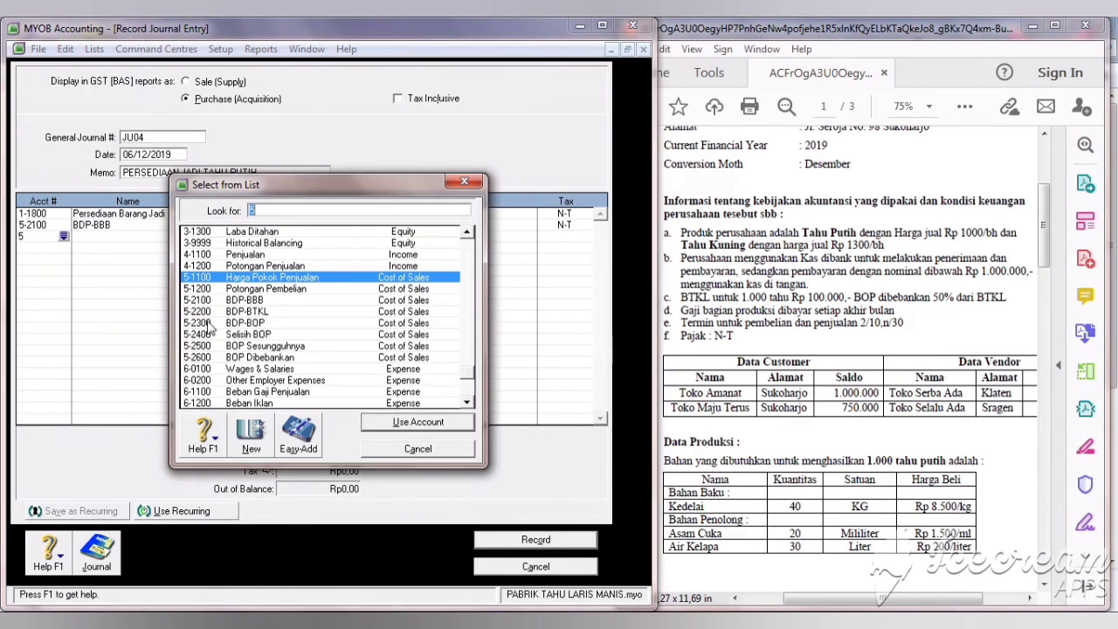
click(258, 312)
click(388, 425)
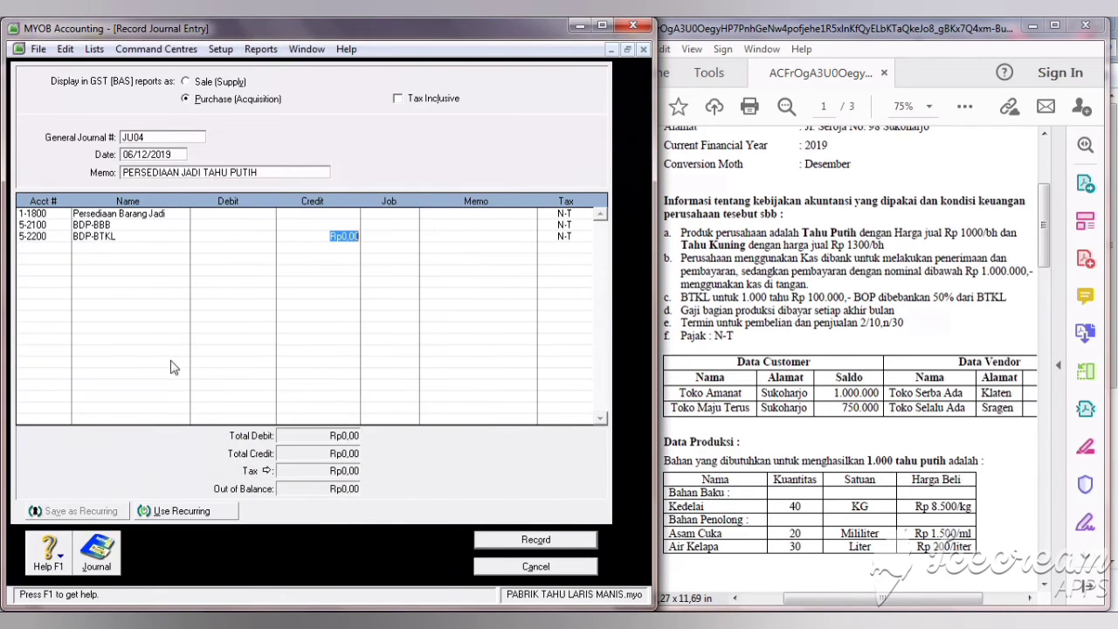
Add a fourth journal line for account 5-2300 BDP-BOP.
click(27, 247)
text(5)
key(Tab)
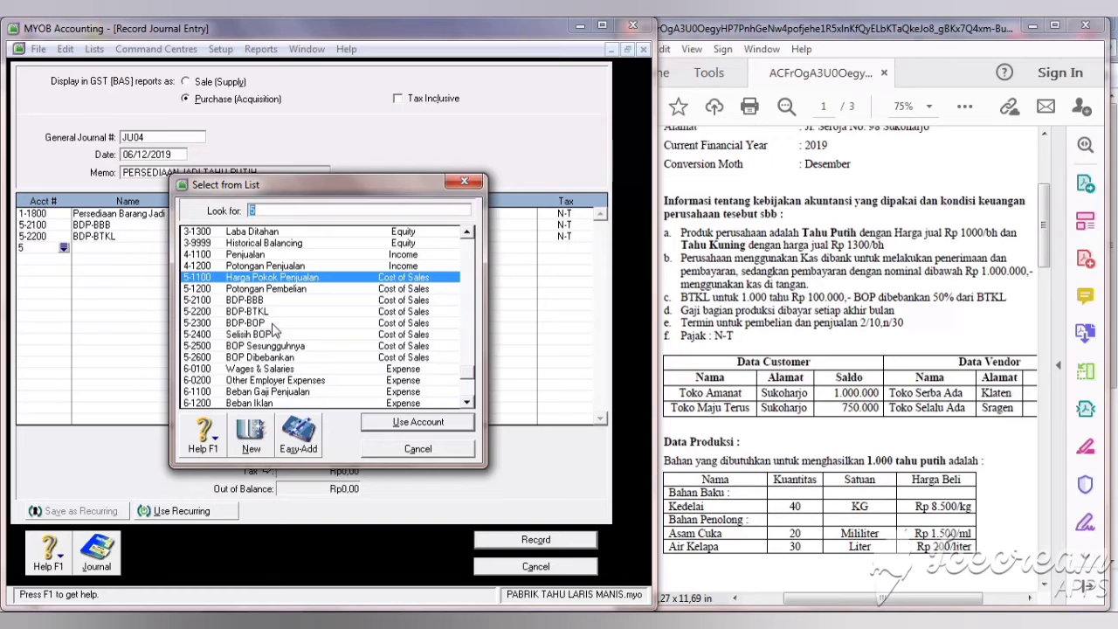
click(272, 323)
click(379, 427)
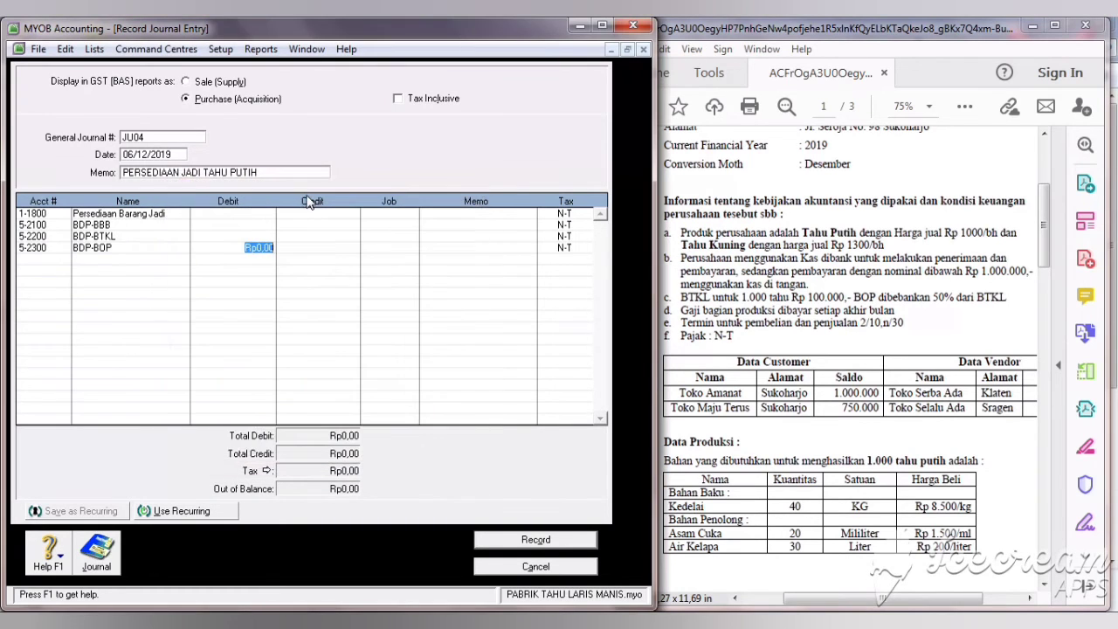
Look up the 06/12/2019 production amounts in the transaction journal and credit Rp85.000 to the BDP-BBB line.
click(301, 226)
click(89, 567)
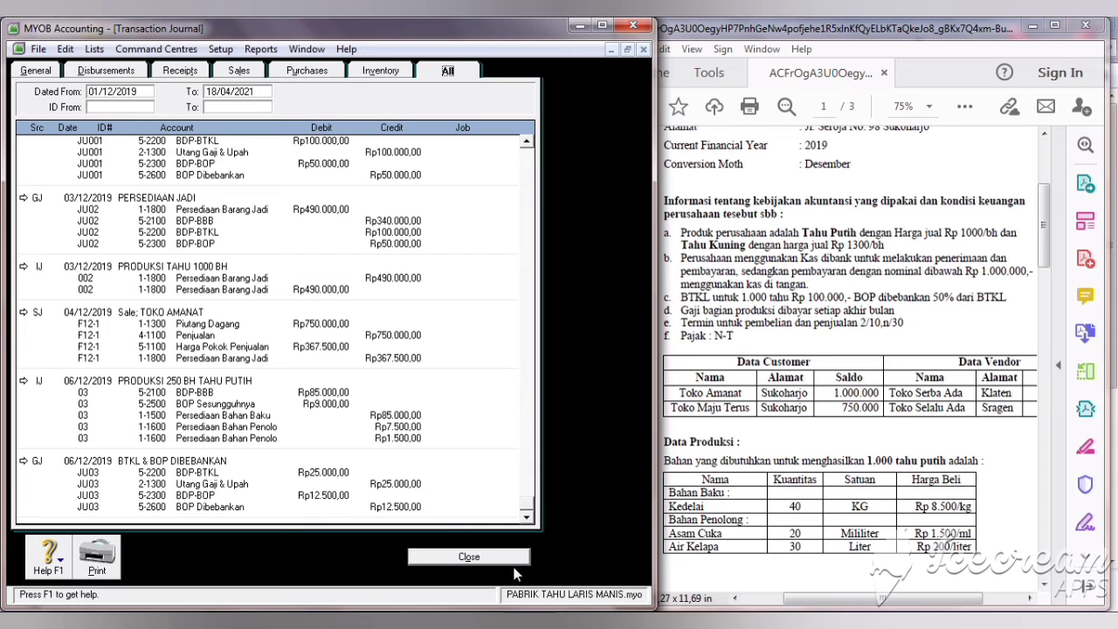
click(489, 557)
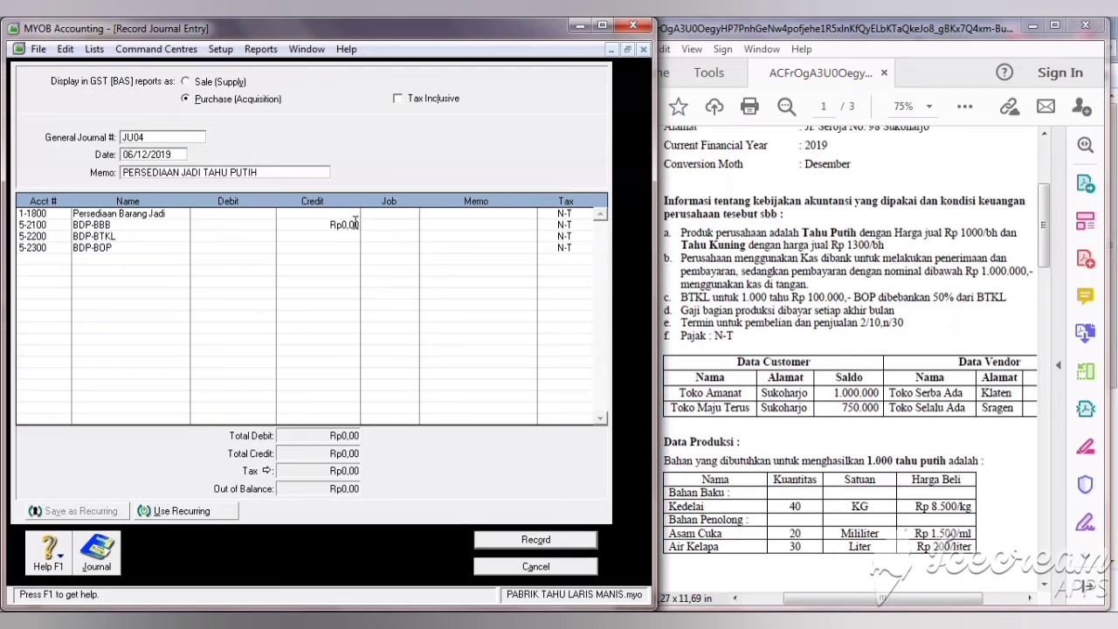
key(BackSpace)
key(BackSpace)
key(BackSpace)
key(BackSpace)
key(BackSpace)
key(BackSpace)
text(85000)
key(Tab)
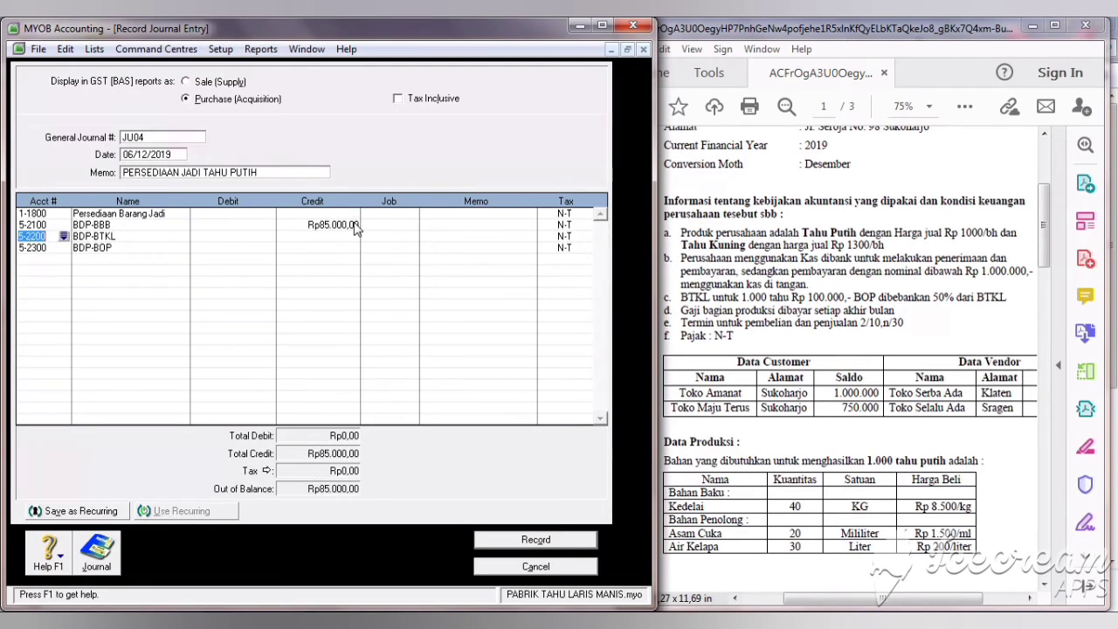
Credit Rp25.000 to the BDP-BTKL line and Rp12.500 to the BDP-BOP line.
click(356, 229)
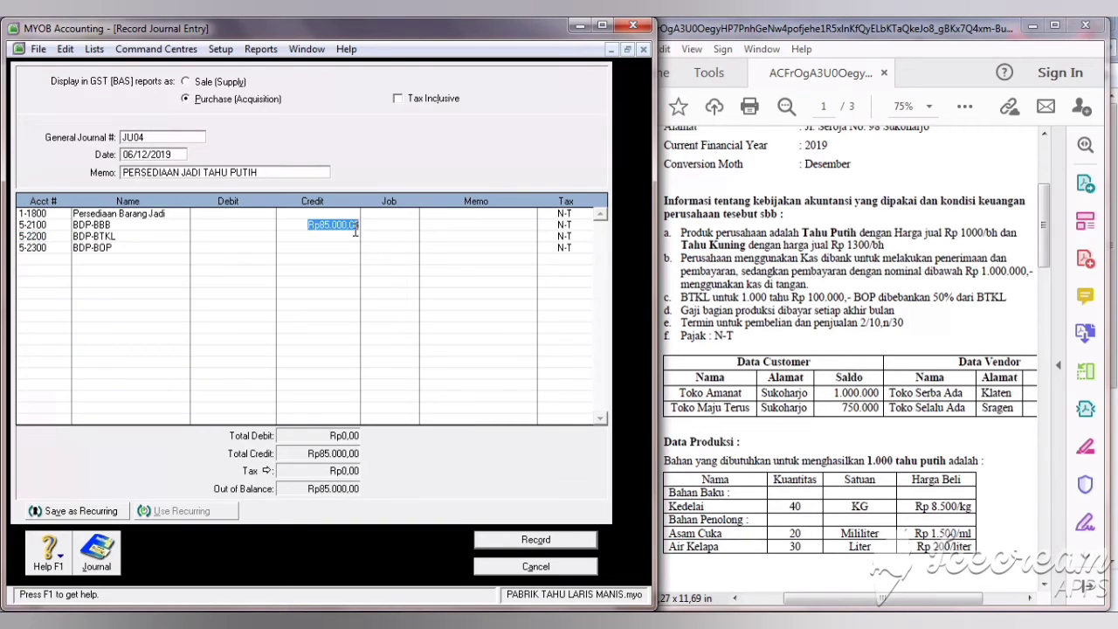
click(348, 237)
text(25000)
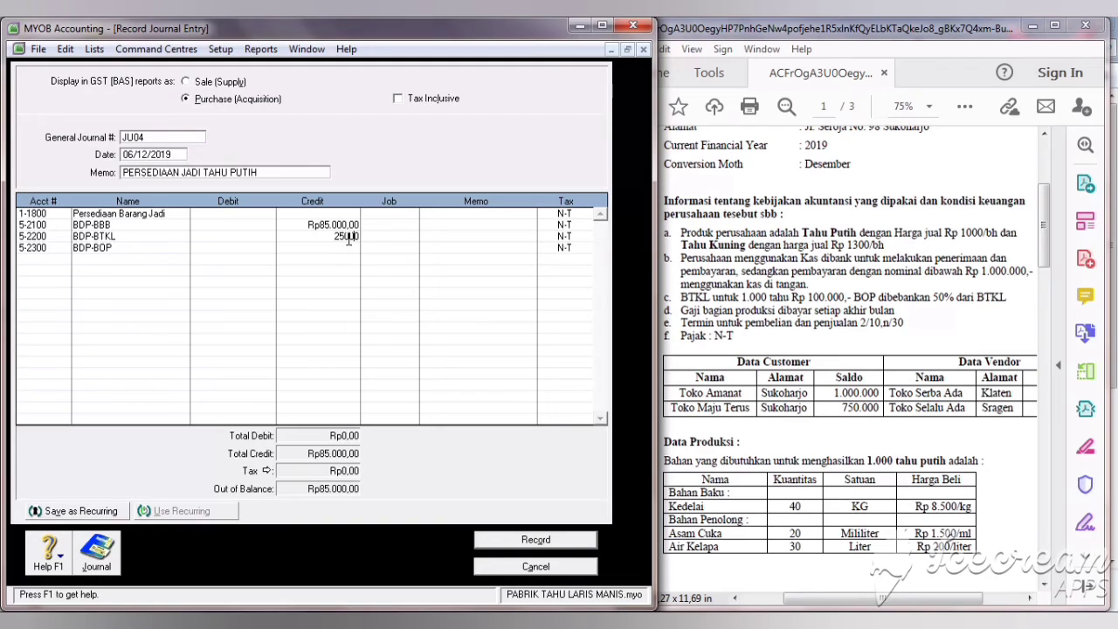
click(349, 248)
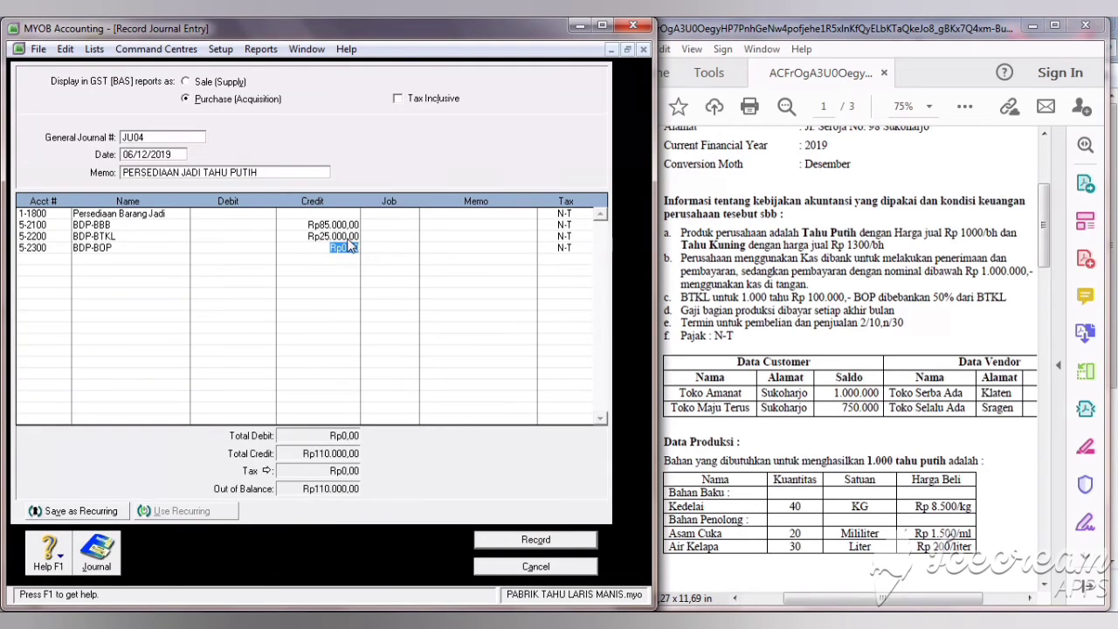
text(12.500)
key(Tab)
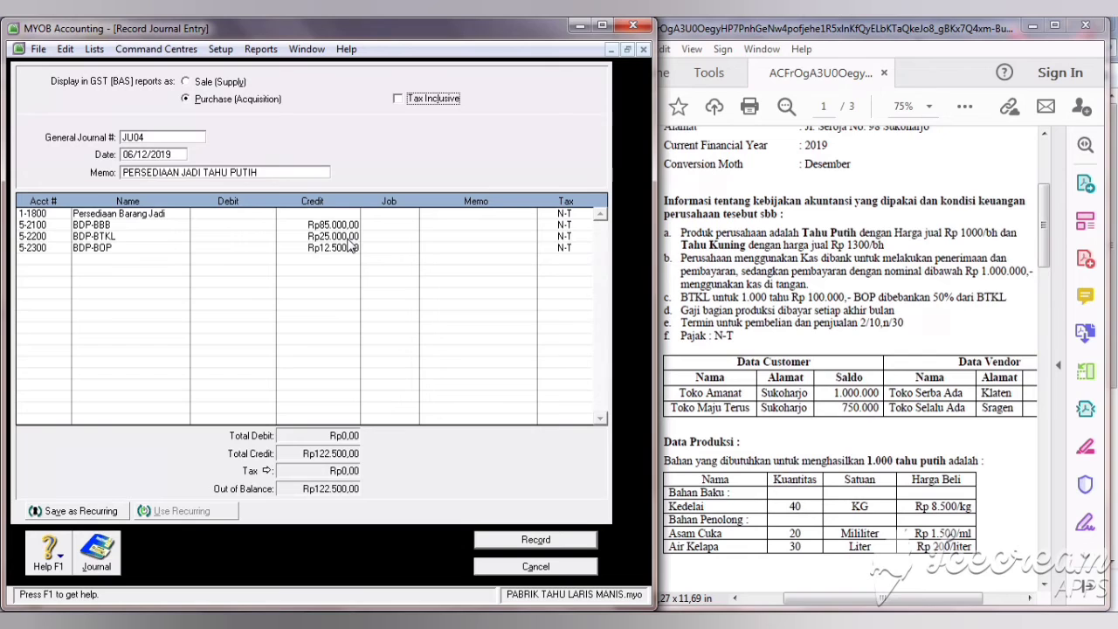
Debit Persediaan Barang Jadi for Rp122.500, then record journal entry JU04 and close the journal form.
click(243, 215)
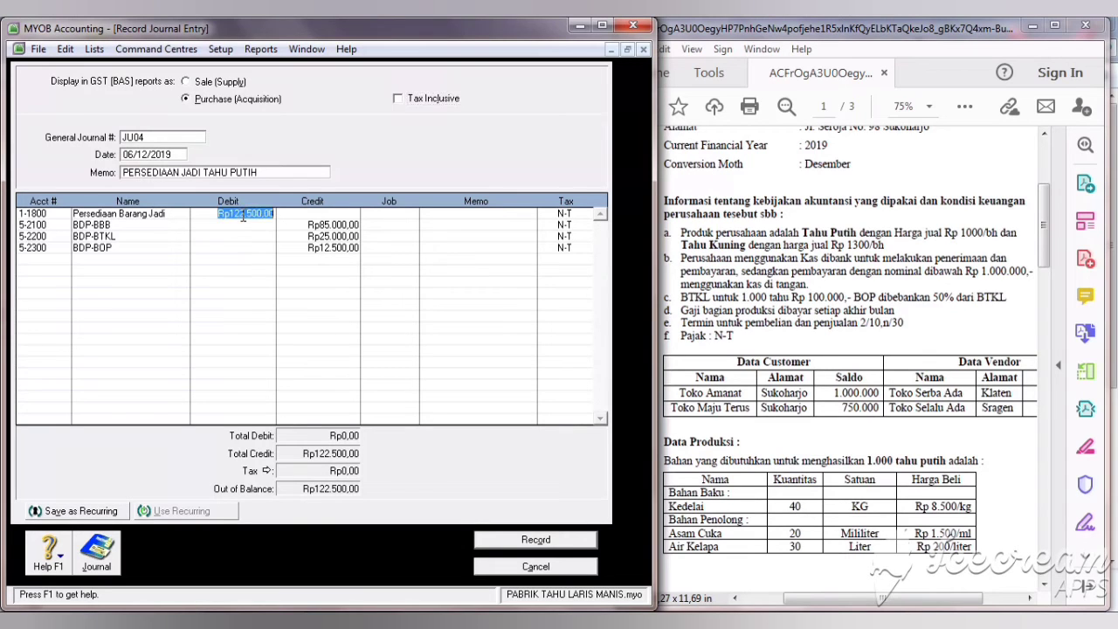
click(315, 227)
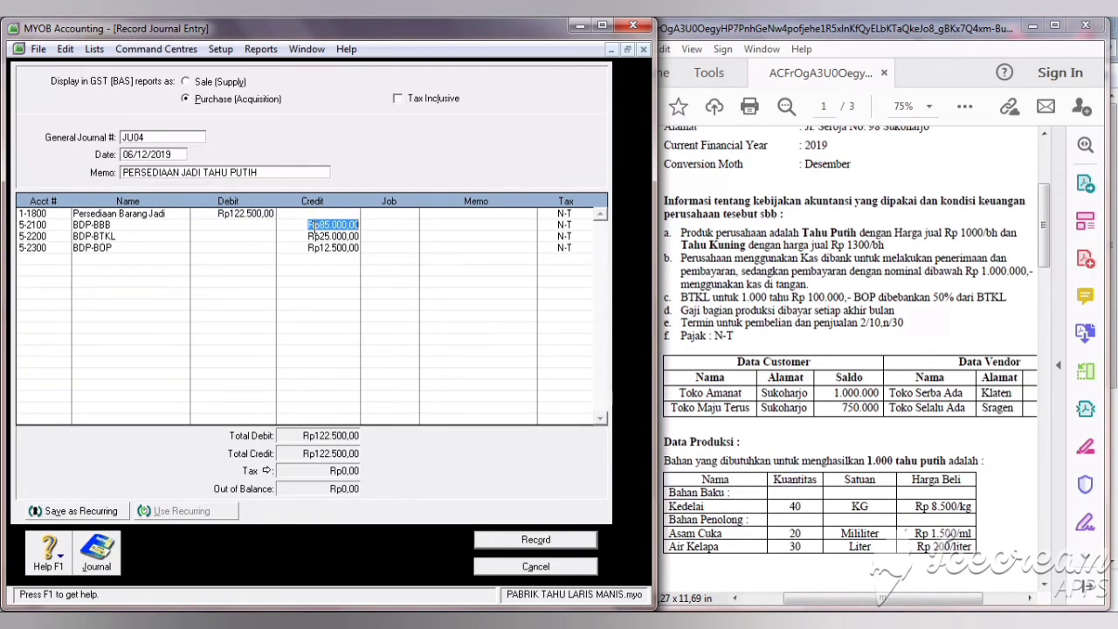
click(320, 236)
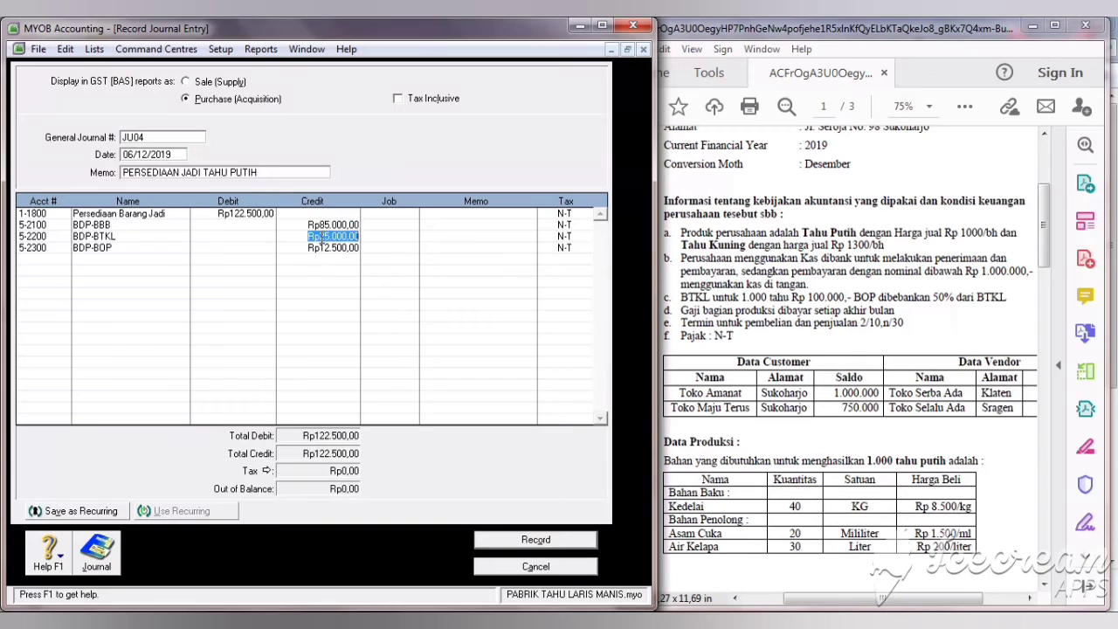
click(516, 541)
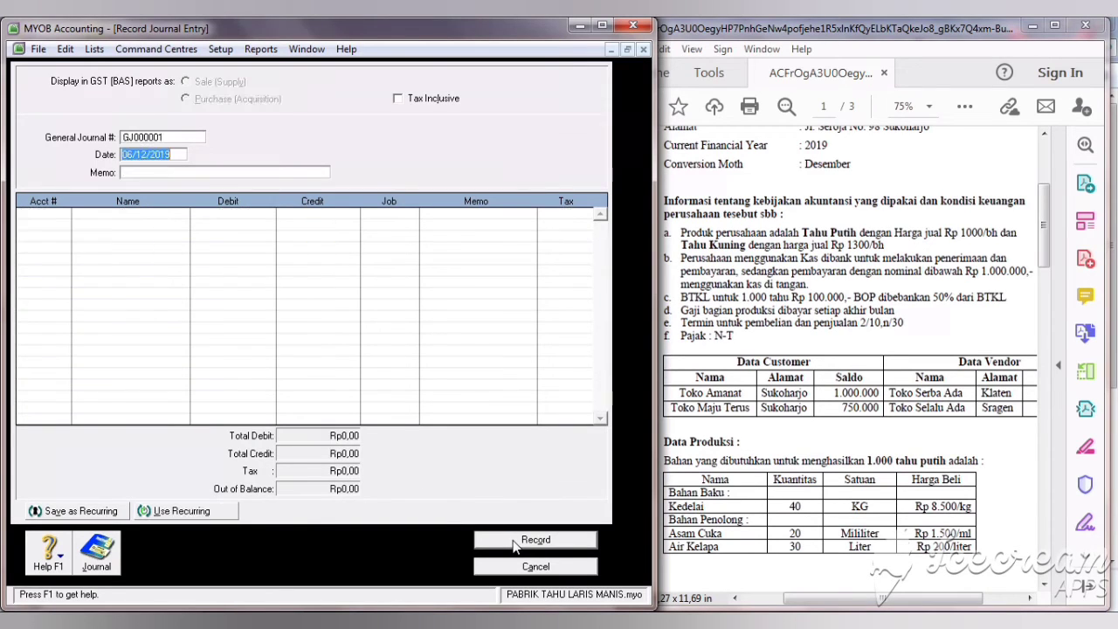
click(525, 568)
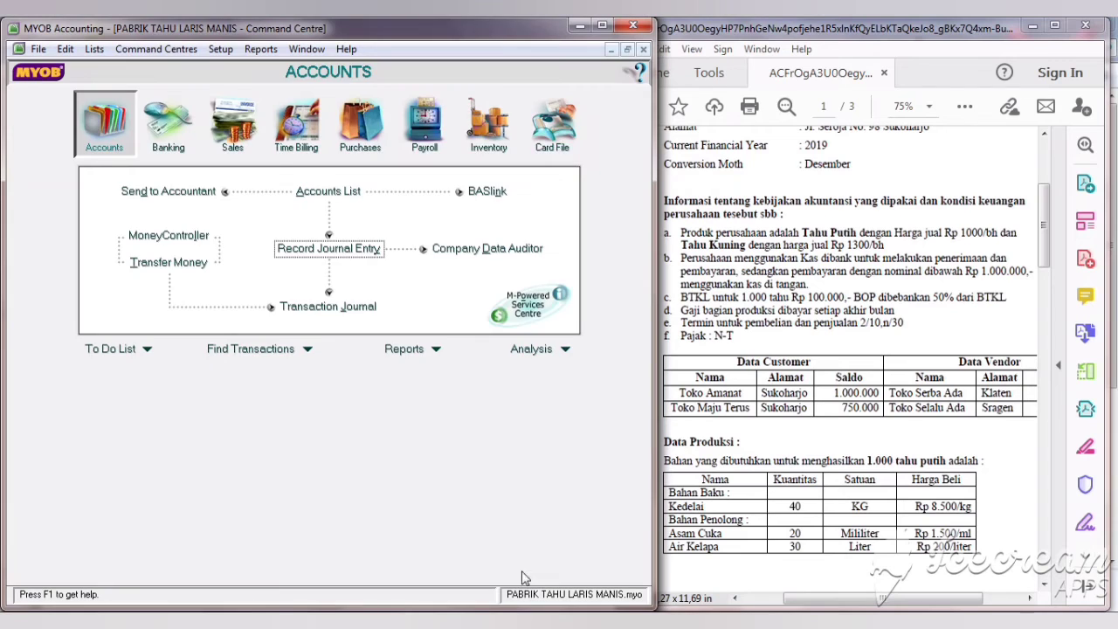
Start an inventory adjustment numbered 004 with the memo PRODUKSI TAHU PUTIH 250 BH.
click(502, 119)
click(507, 185)
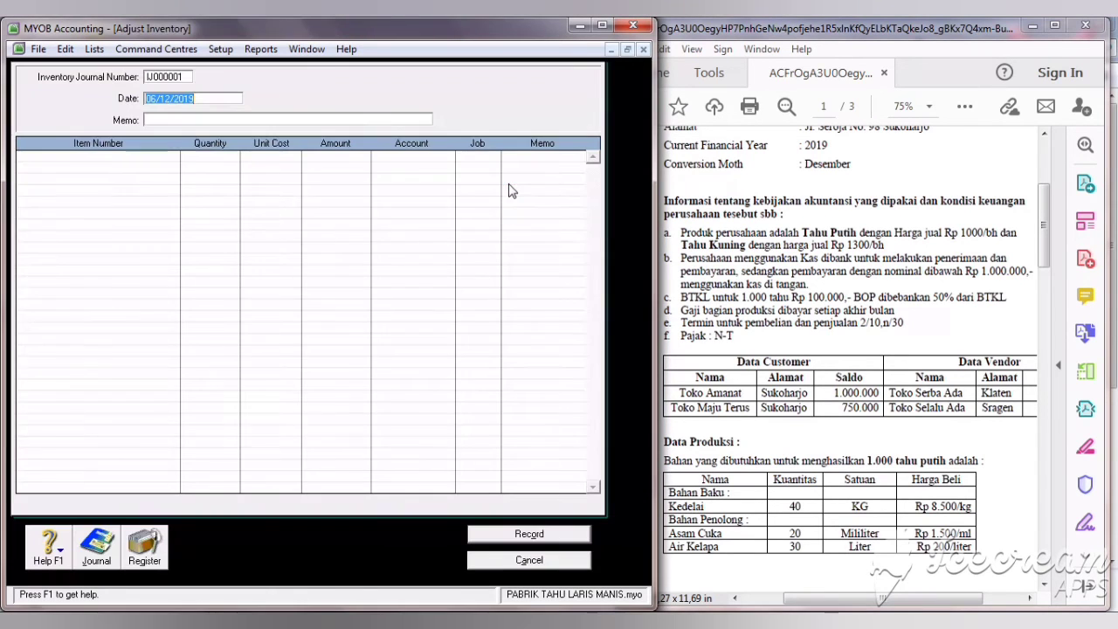
click(178, 77)
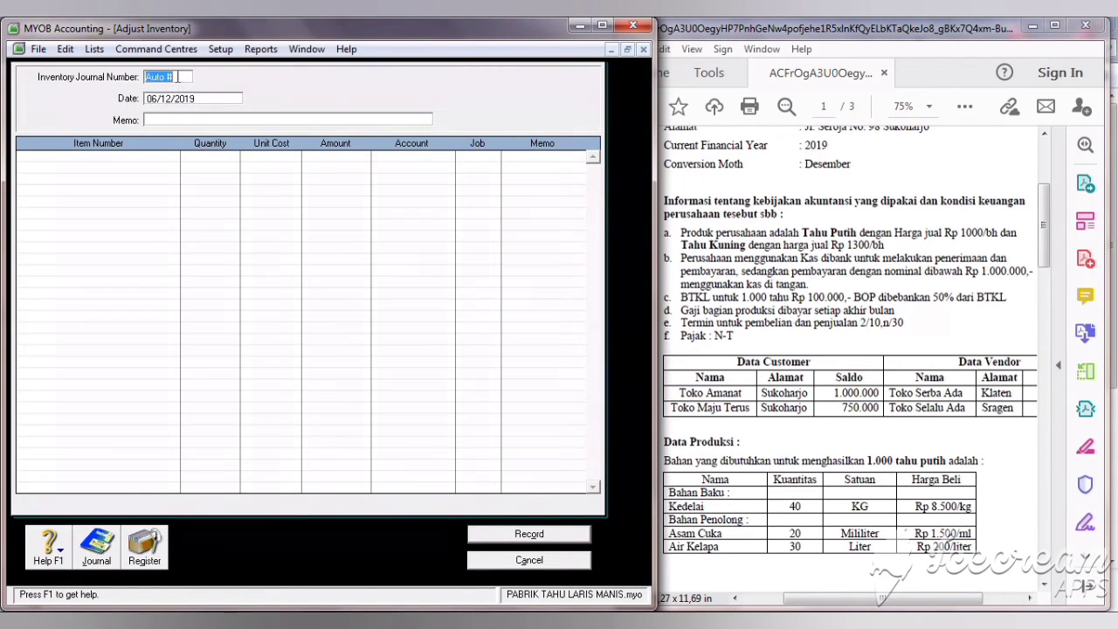
text(0)
key(BackSpace)
click(166, 119)
text(PRODUKSI )
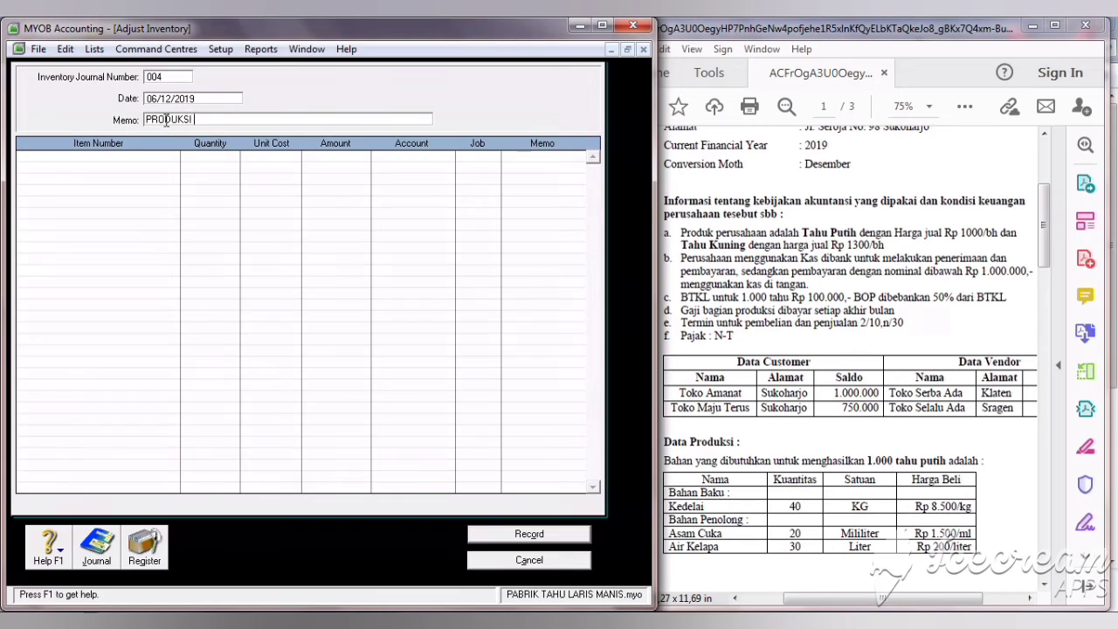
text(TAHU PUTIH 250 BH)
Add item PRODUK1 TAHU PUTIH to the inventory adjustment with a quantity of 250.
click(112, 158)
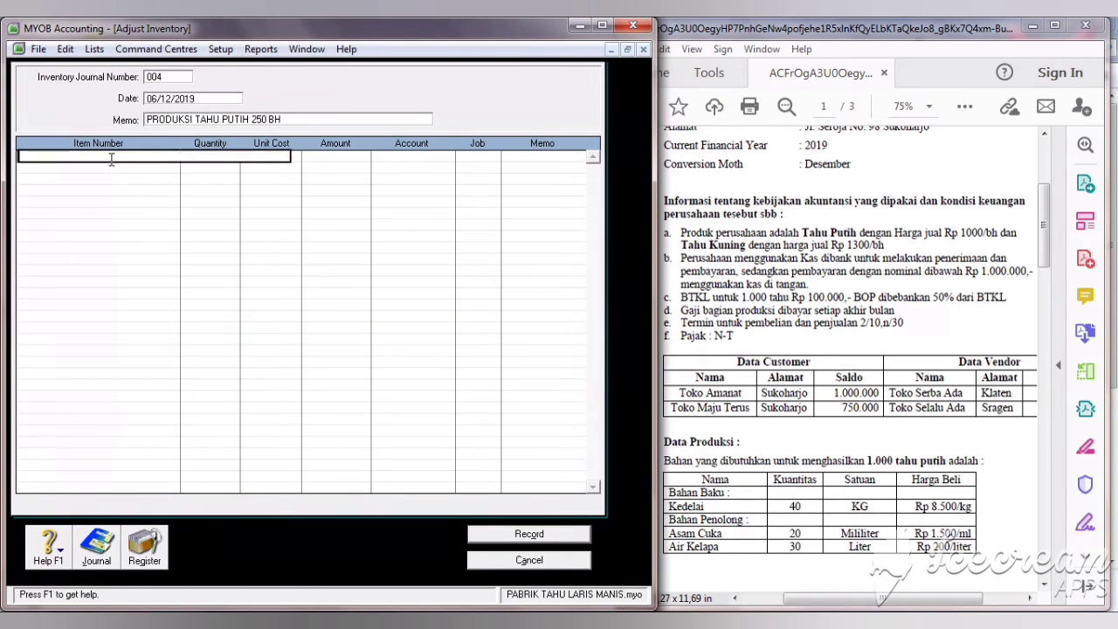
key(Tab)
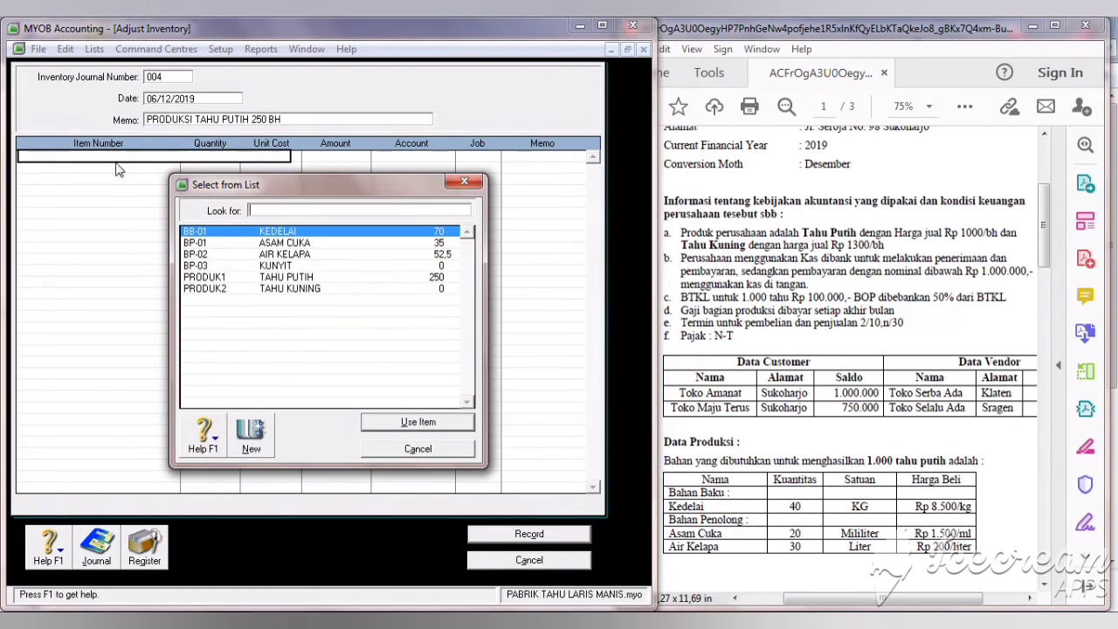
click(272, 278)
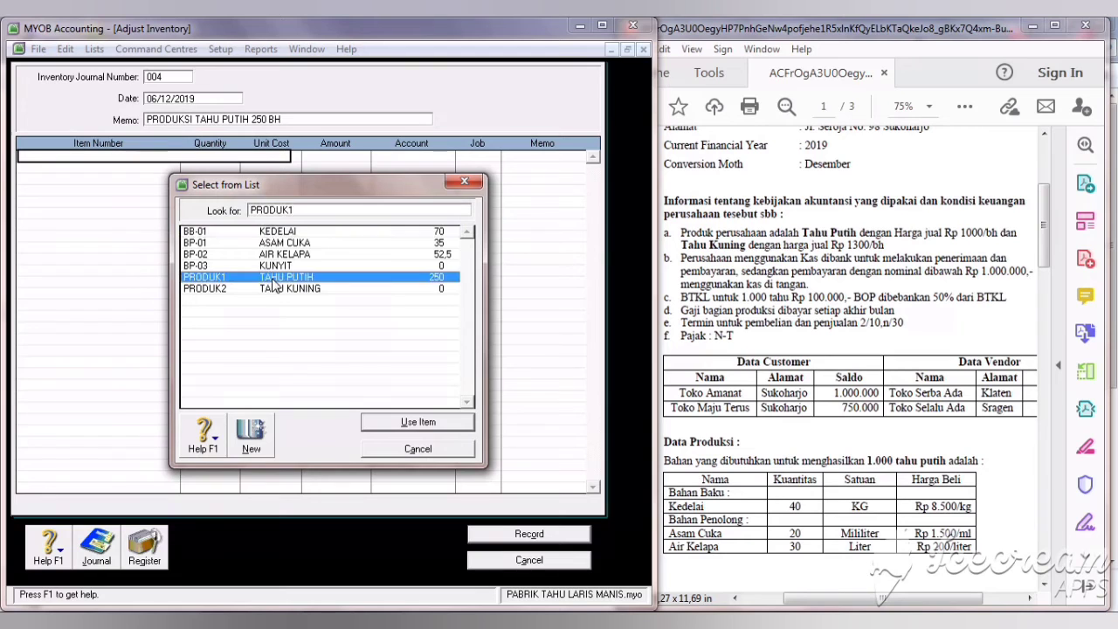
click(408, 423)
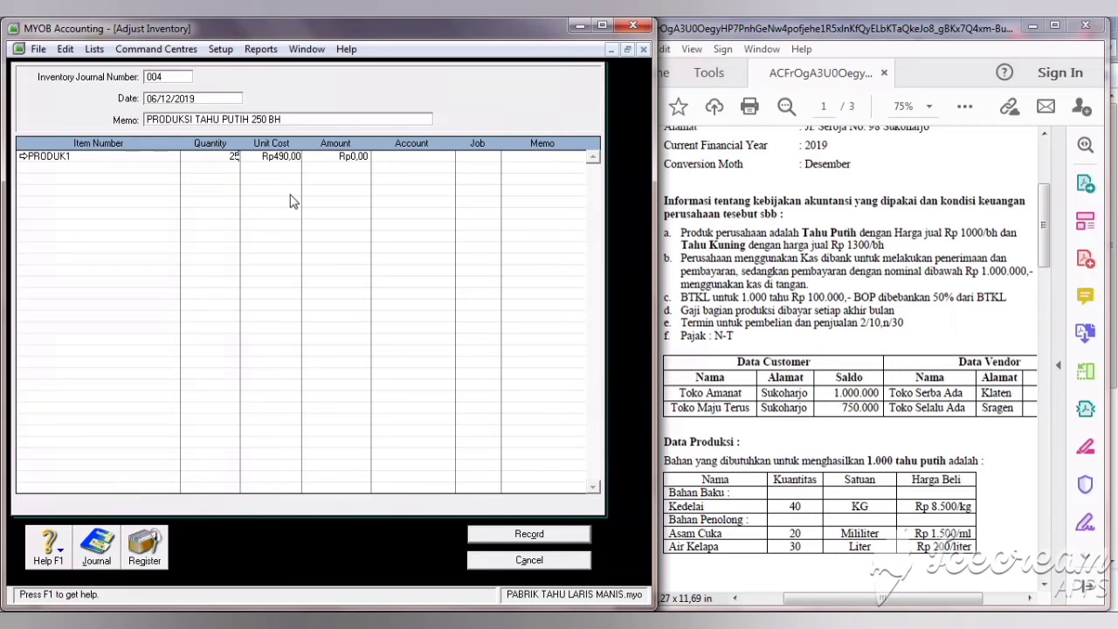
key(Tab)
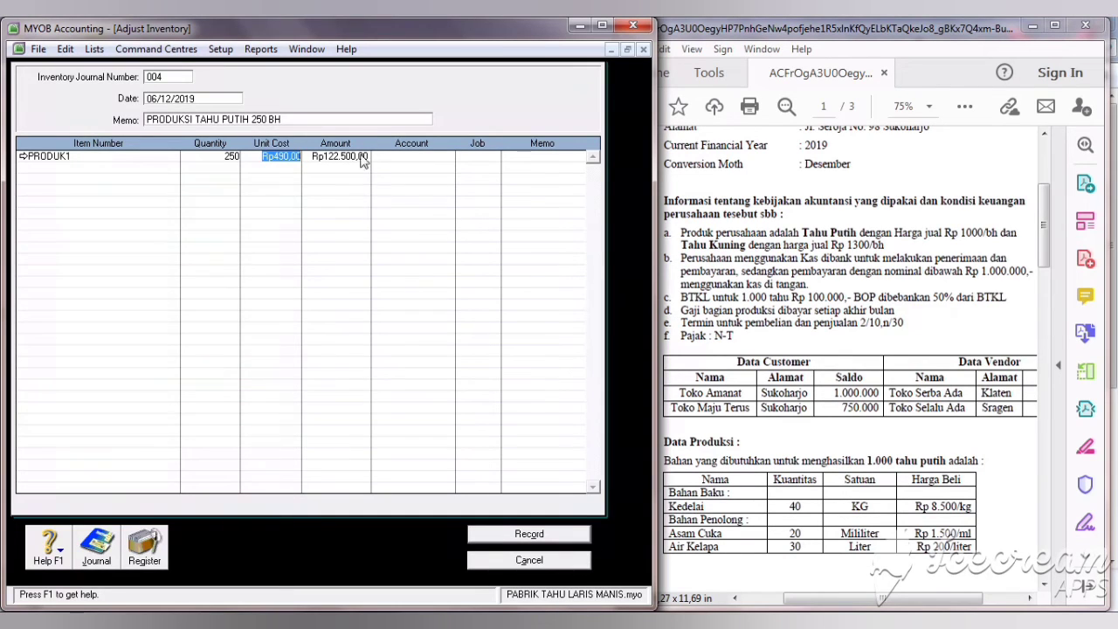
Assign account 1-1800 Persediaan Barang Jadi to the PRODUK1 line and record the inventory adjustment.
click(407, 156)
text(6-)
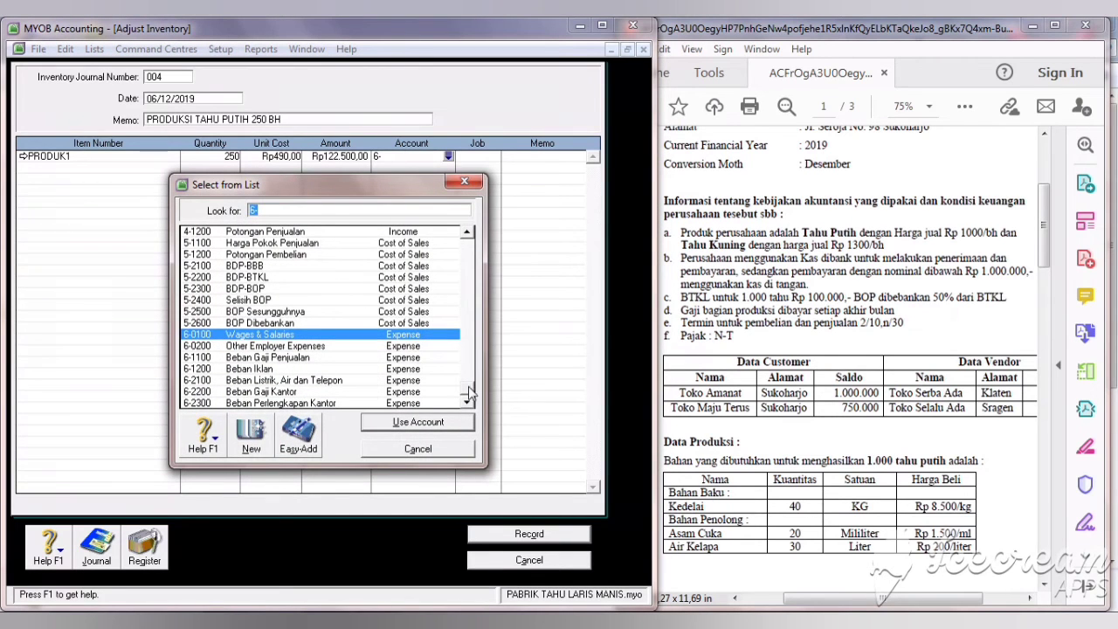
drag(469, 395, 468, 254)
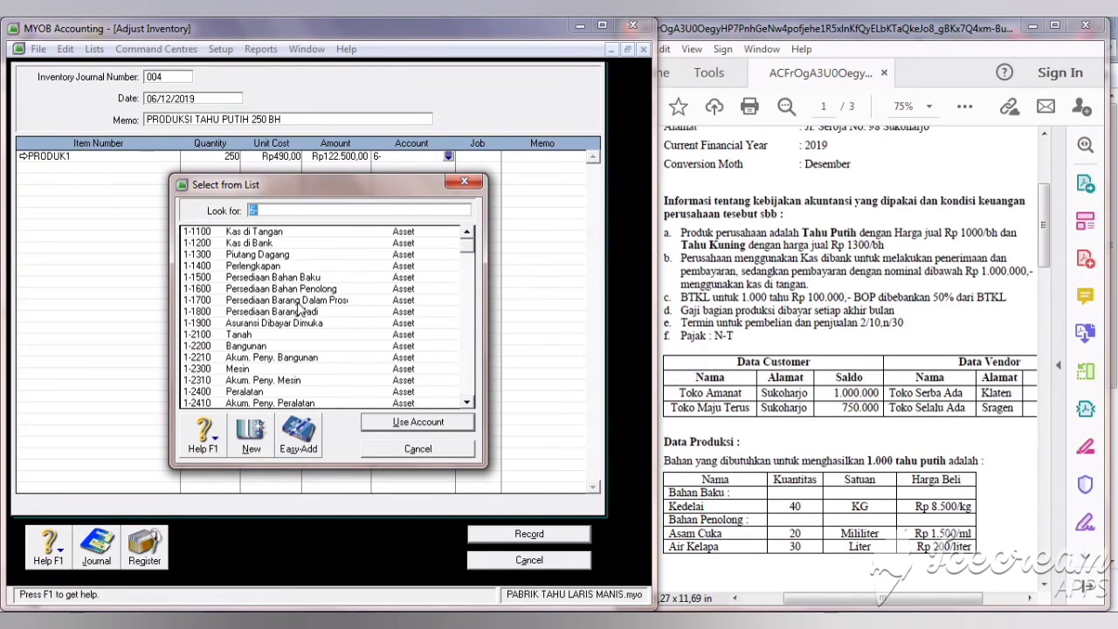
click(300, 311)
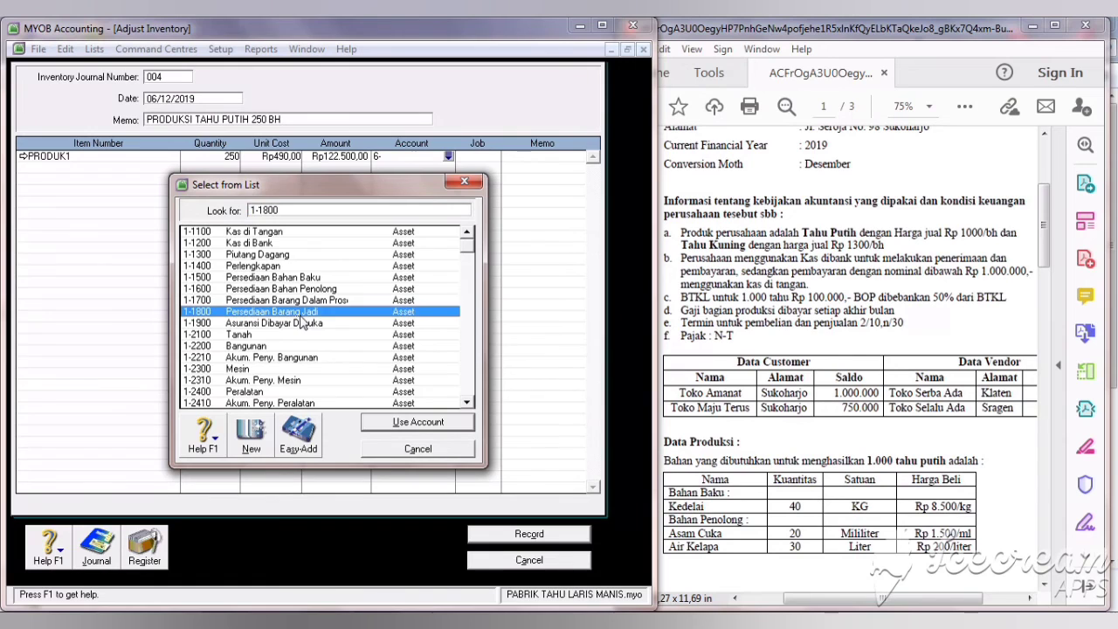
click(425, 426)
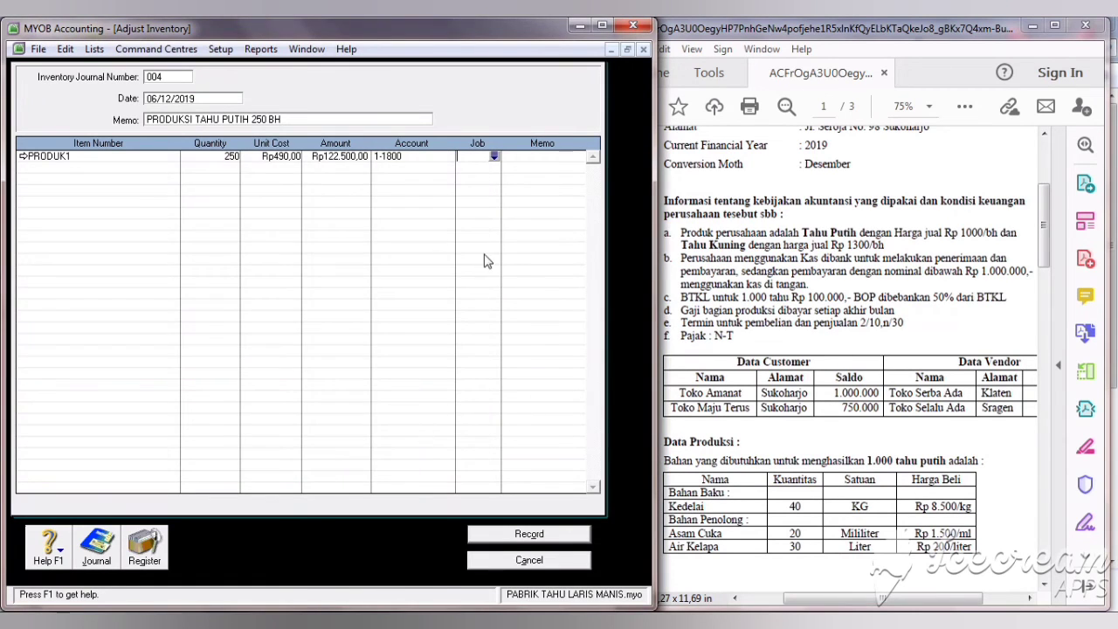
click(511, 542)
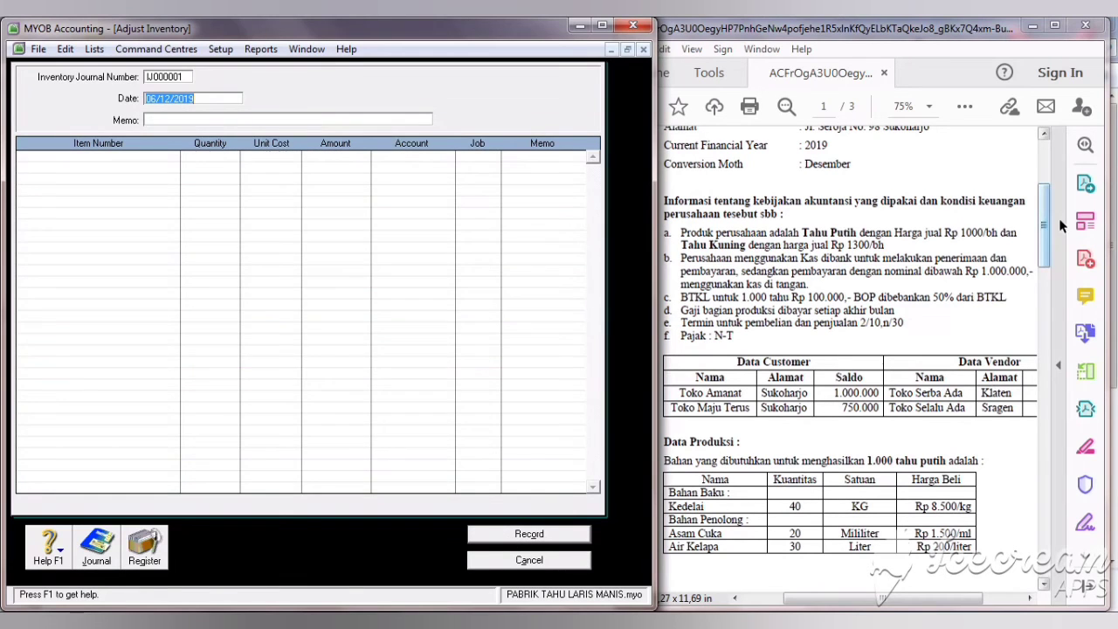
Check the December transaction list in the PDF, and leave the inventory adjustment for the Banking command centre.
drag(1044, 232, 1048, 460)
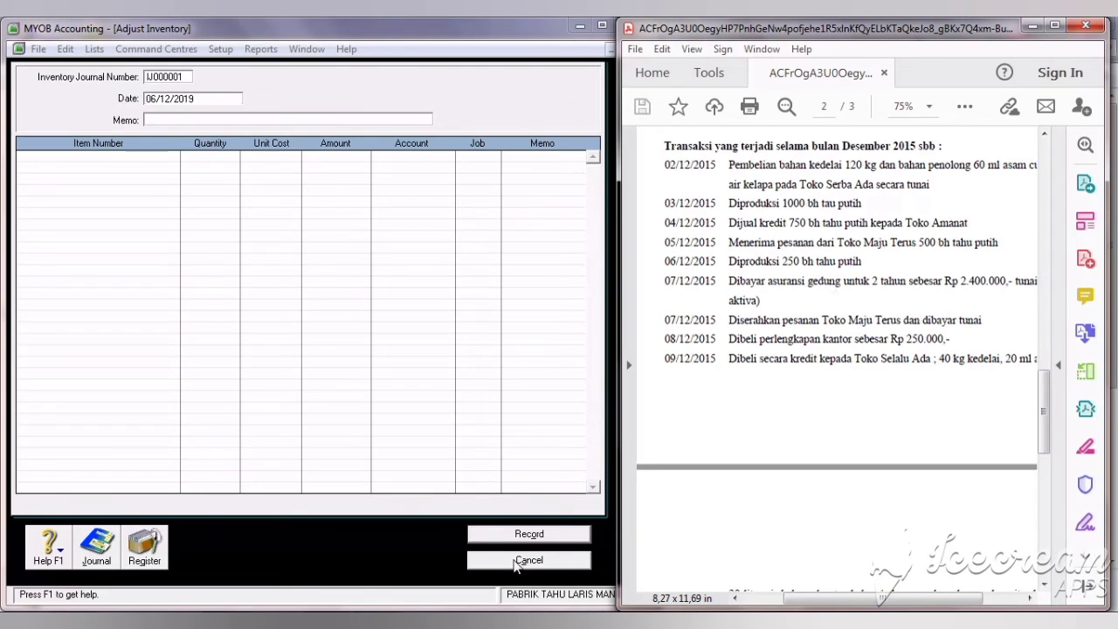
click(517, 563)
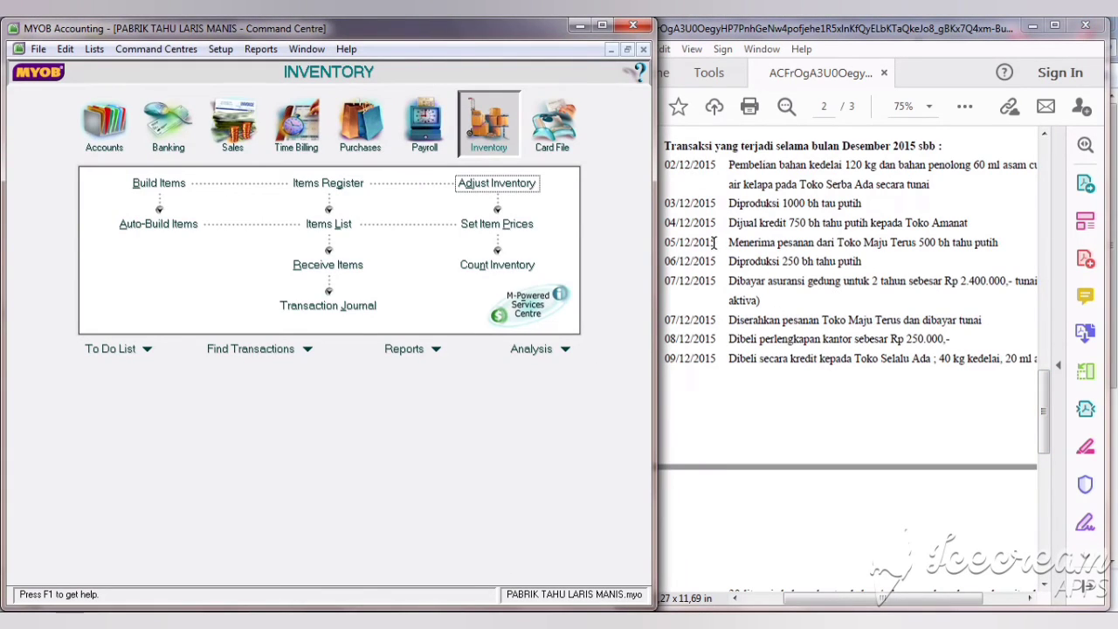
click(184, 132)
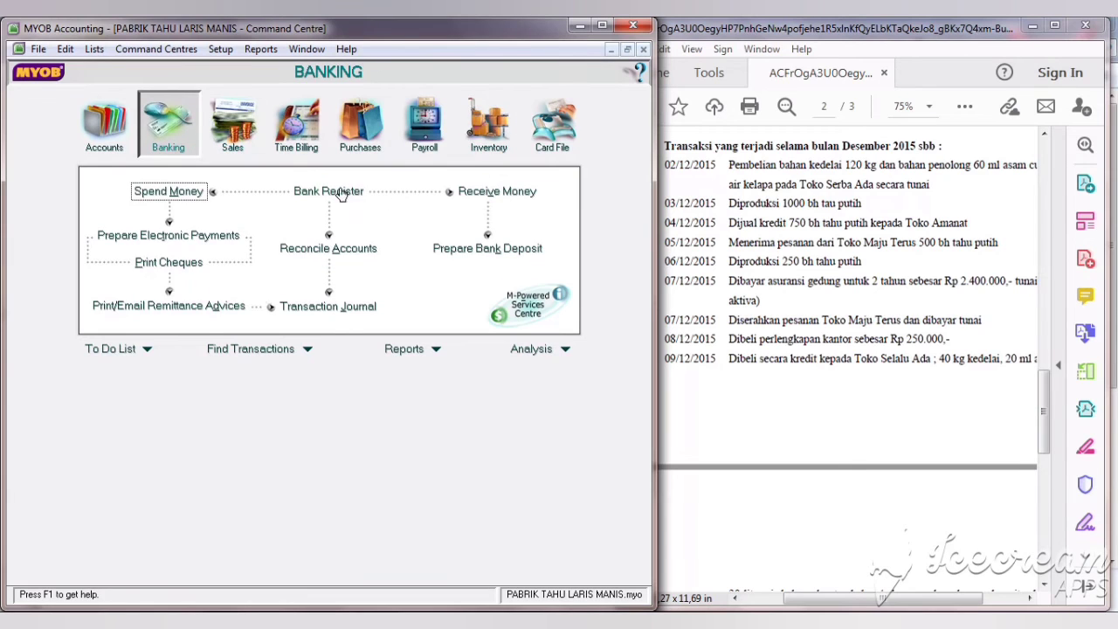
Start a Spend Money entry paid from account 1-1200 Kas di Bank with Tax Inclusive turned off.
click(165, 192)
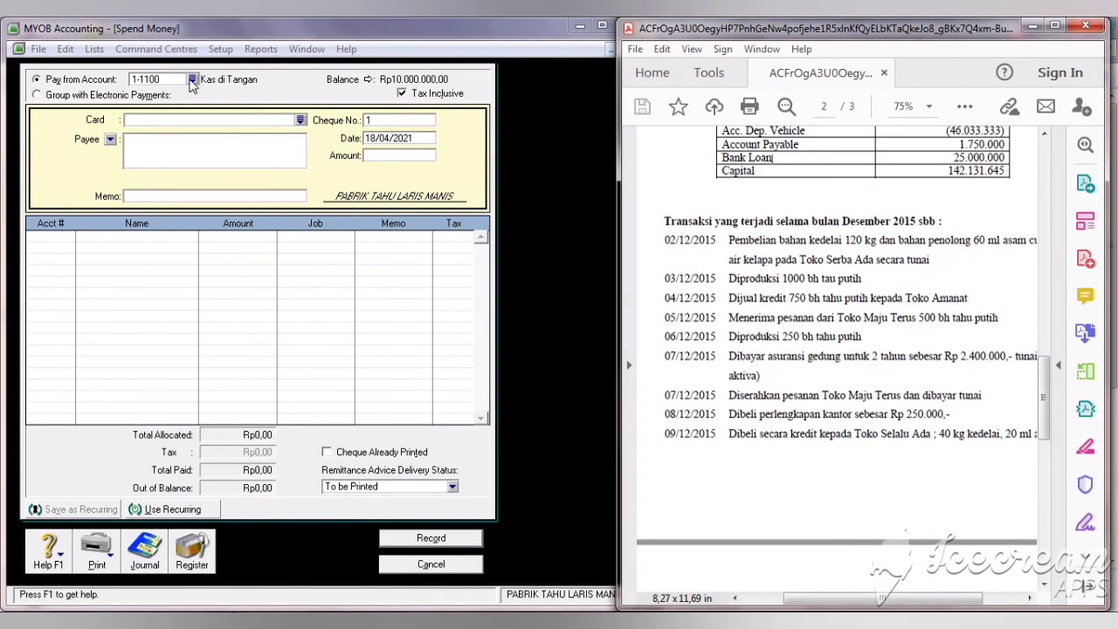
click(192, 79)
click(241, 245)
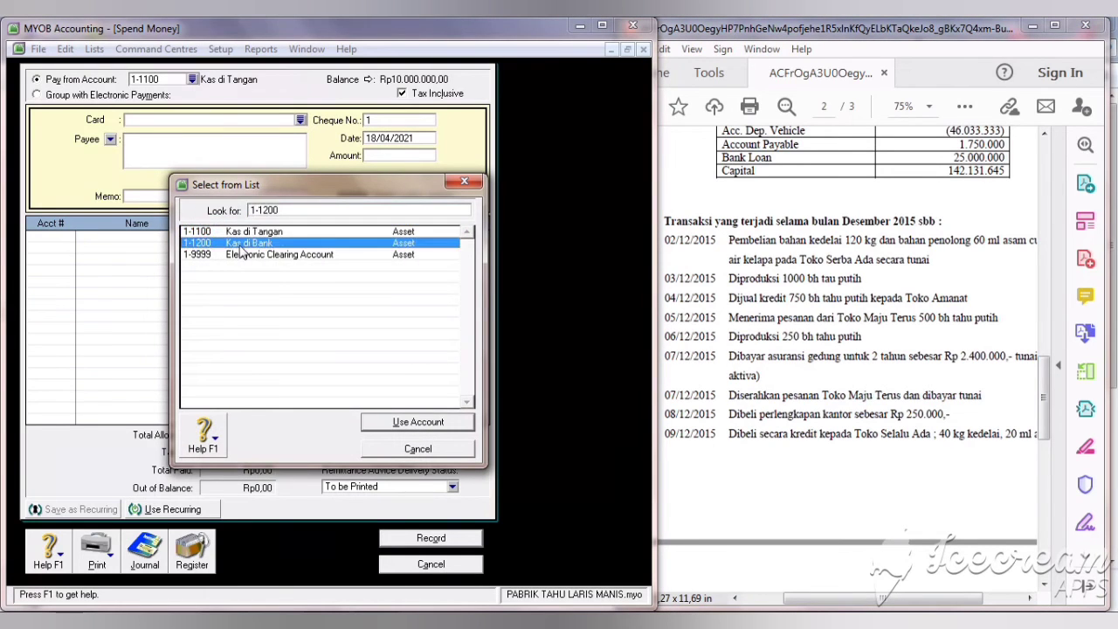
click(388, 424)
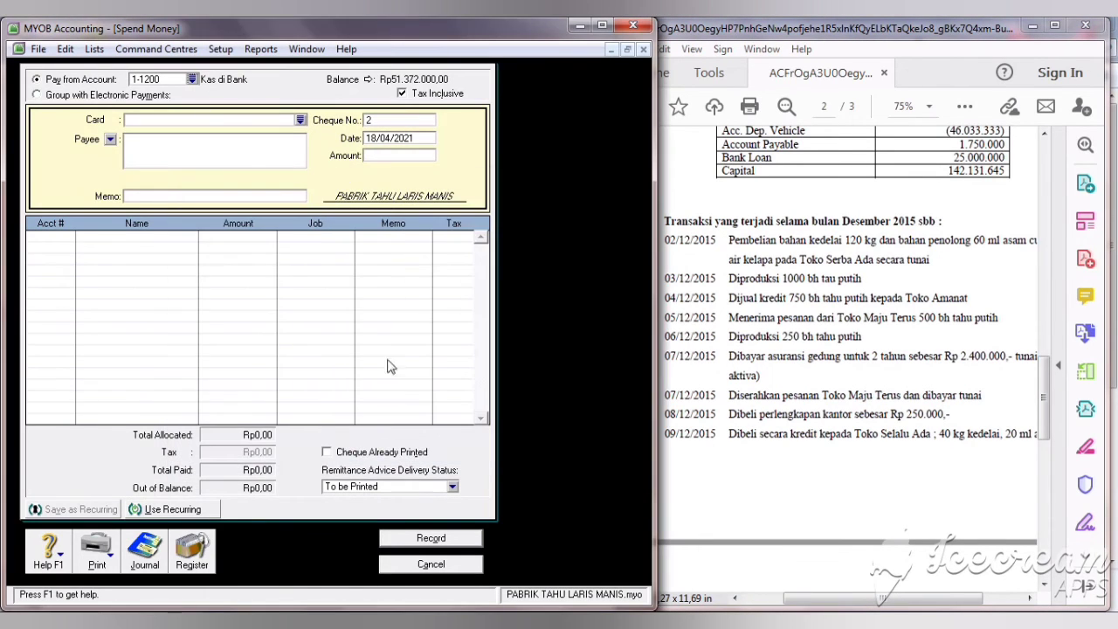
click(409, 93)
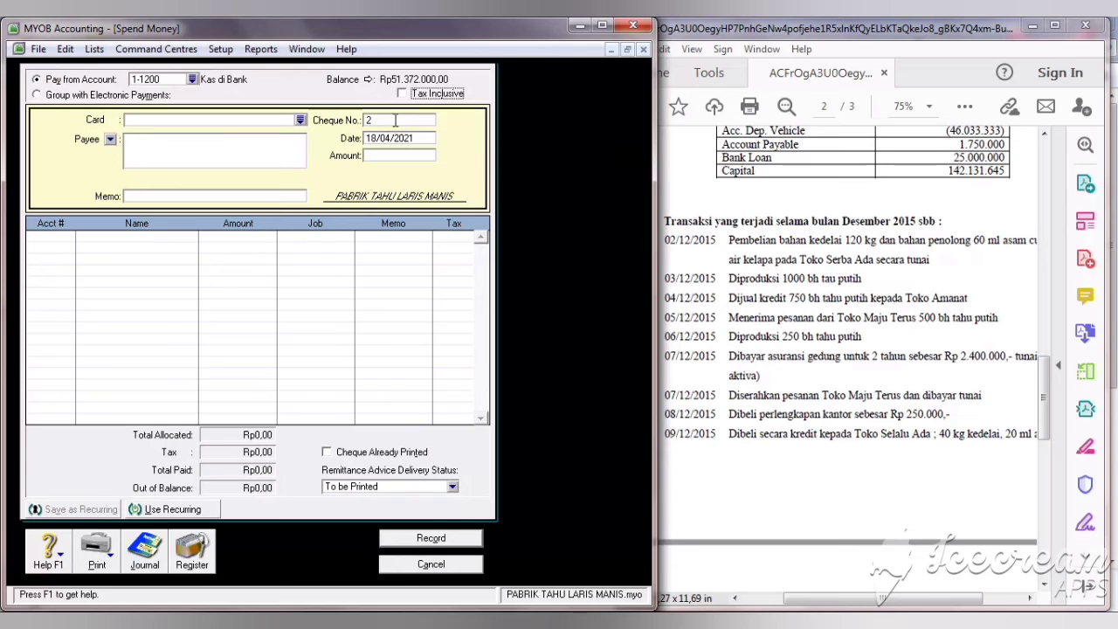
Set the payment's cheque number to BKK01 and its date to 07/12/2019.
click(395, 121)
text(BKK01)
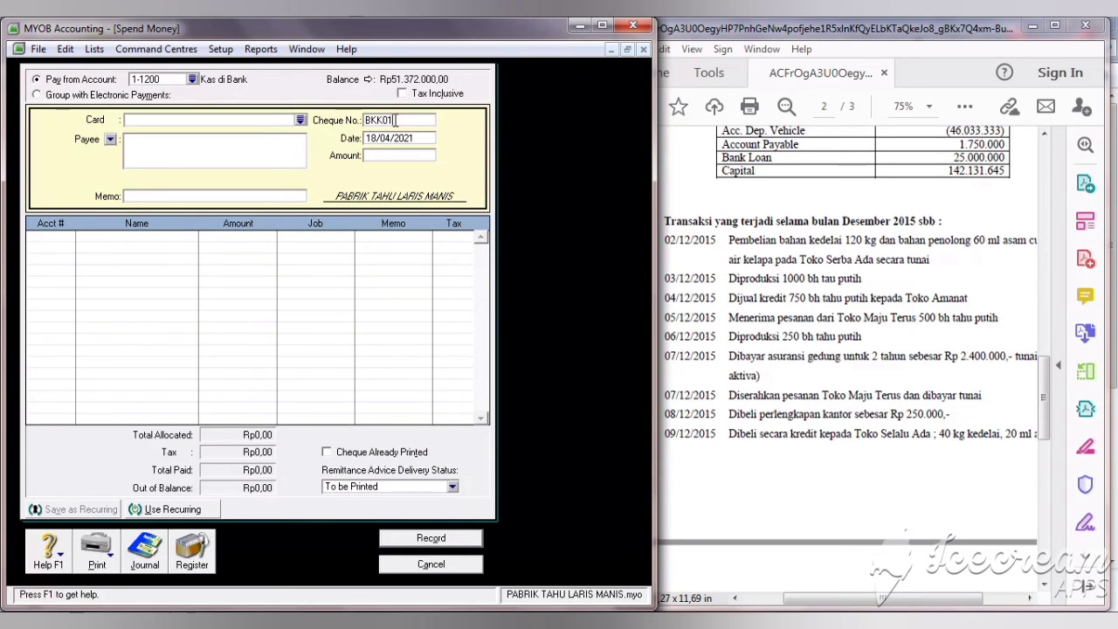
click(384, 140)
text(7)
text(/12/2019)
key(Tab)
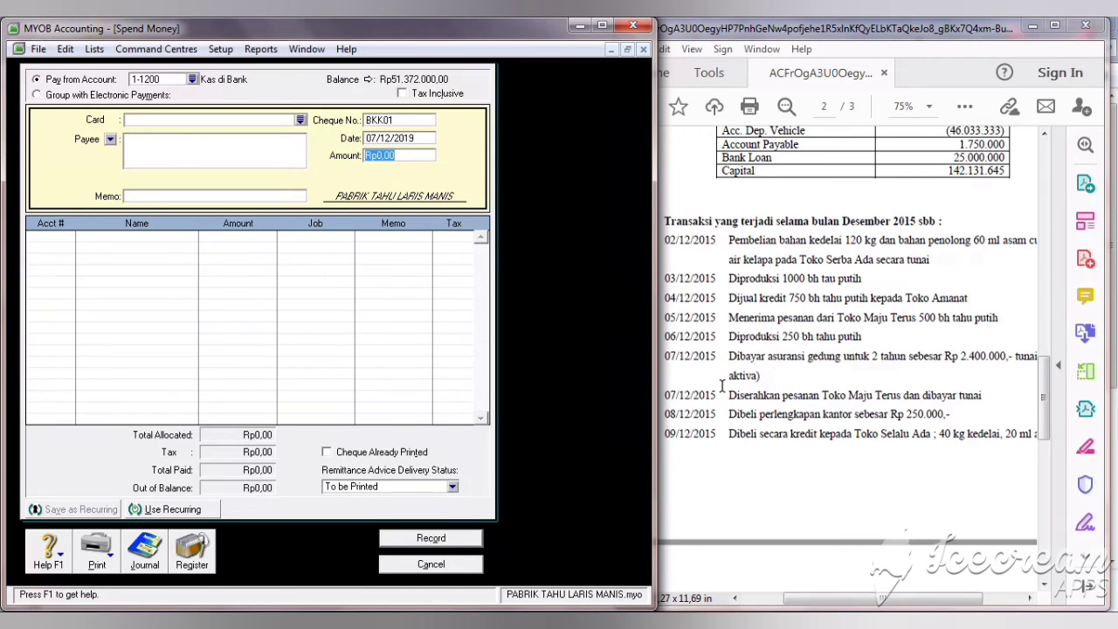
Enter a payment amount of Rp2.400.000 with the memo MEMBAYAR ASURANSI GEDUNG.
text(2.400.00)
key(Tab)
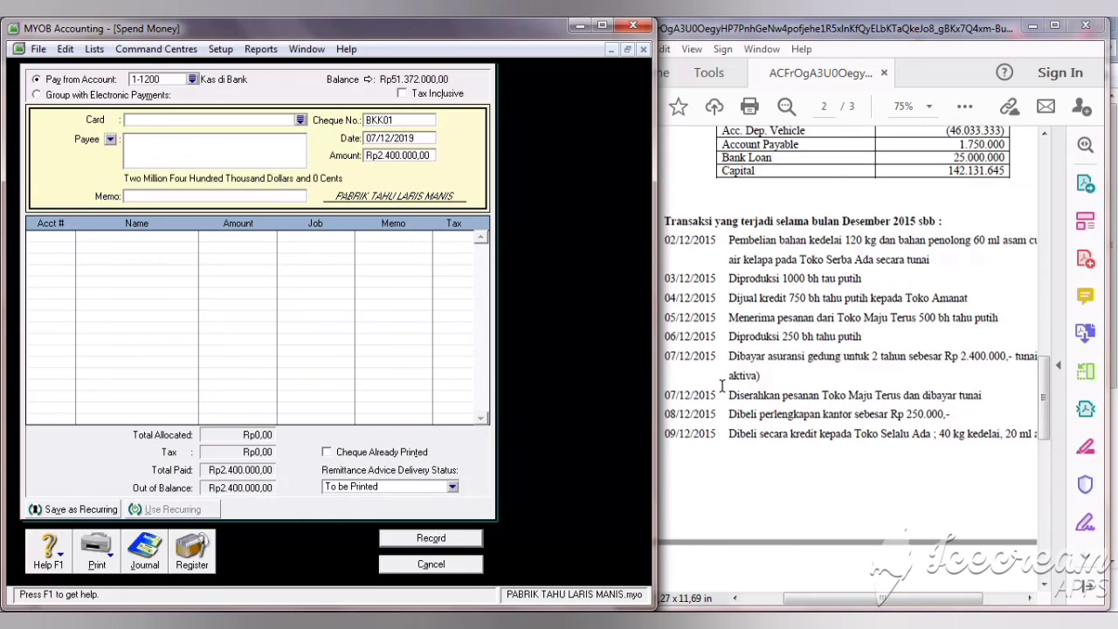
click(252, 194)
text(MEMBAYAR ASURAN)
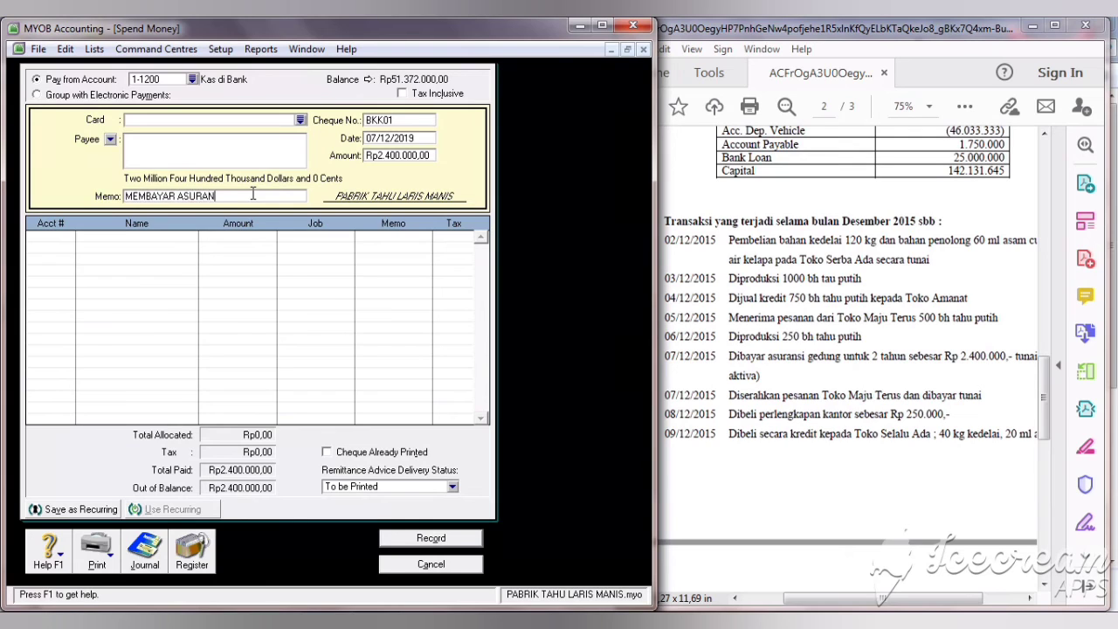
text(SI GEDUNG)
Allocate the payment to account 1-1900 Asuransi Dibayar Dimuka, record it and leave the Spend Money entry.
click(61, 238)
text(6)
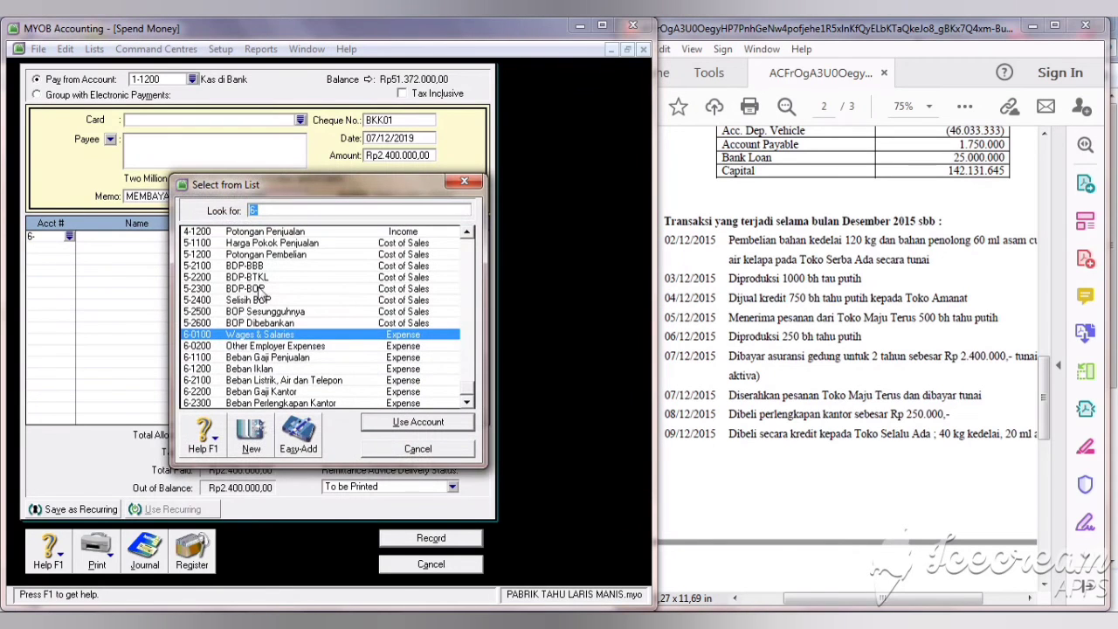
drag(467, 288, 476, 229)
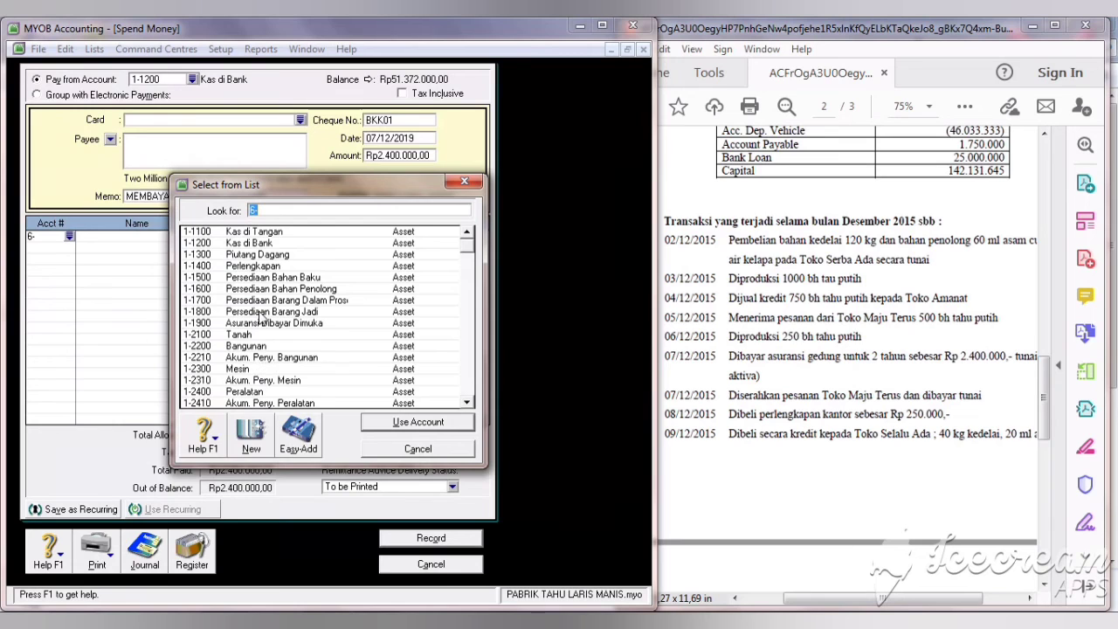
click(263, 323)
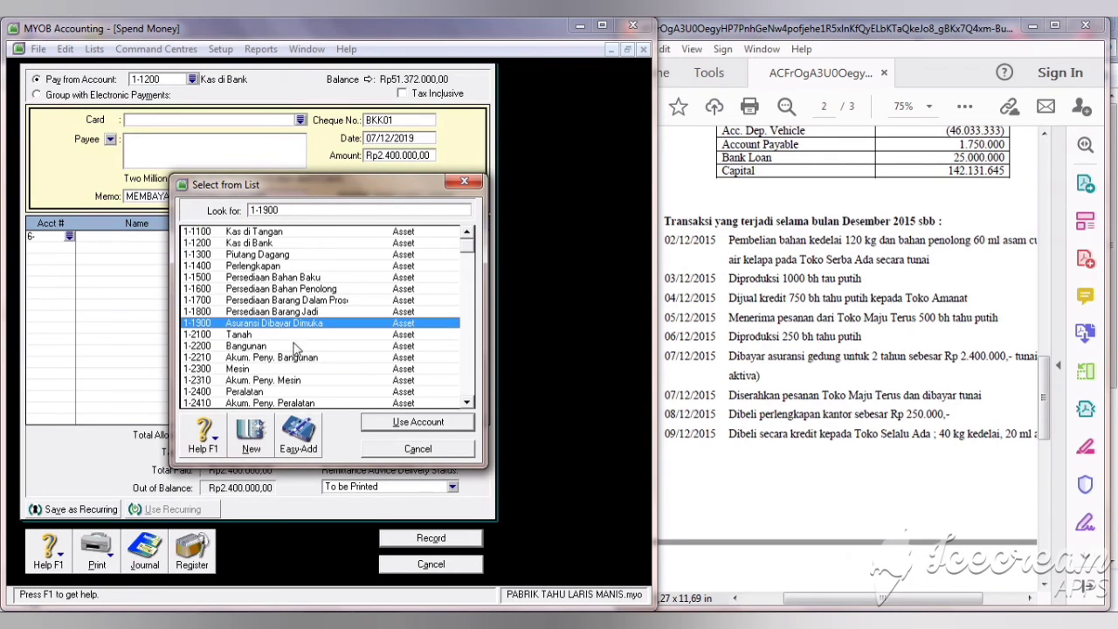
click(389, 427)
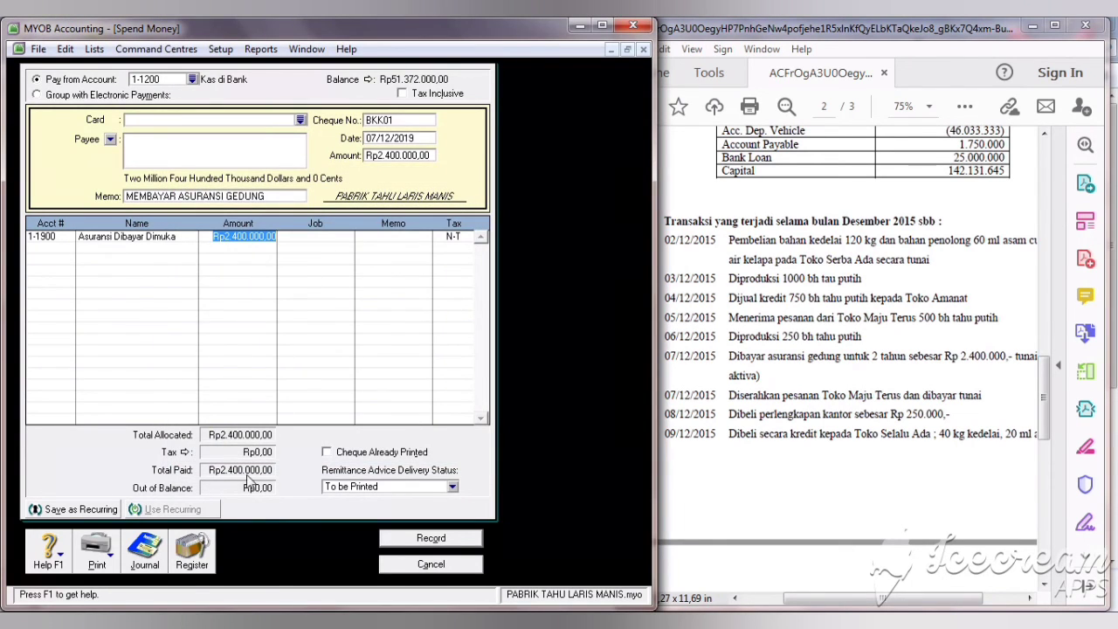
click(430, 539)
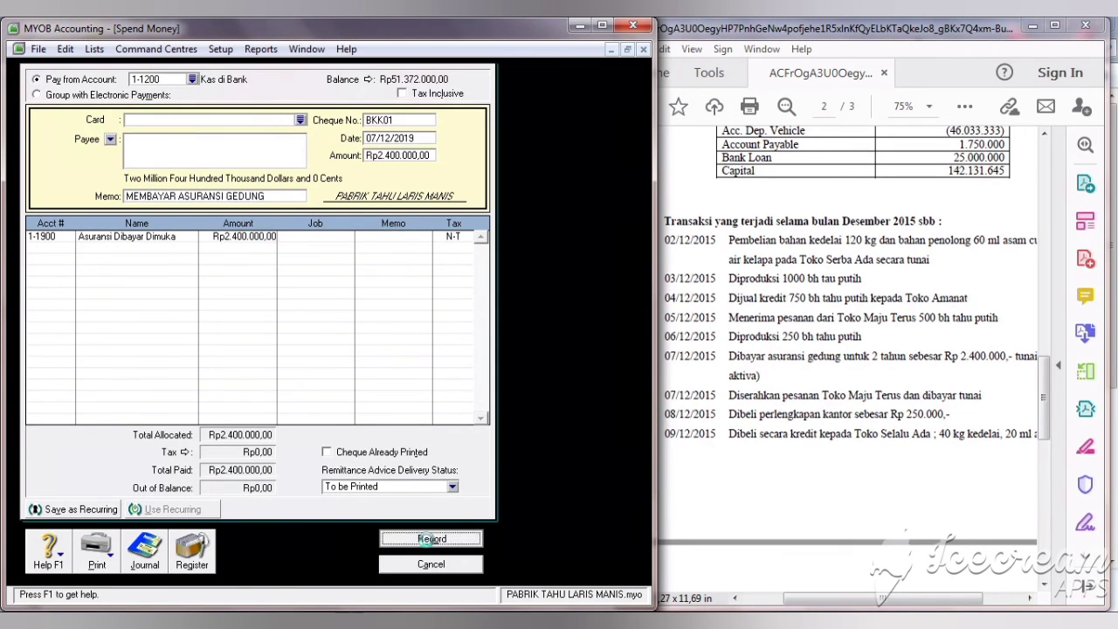
click(430, 565)
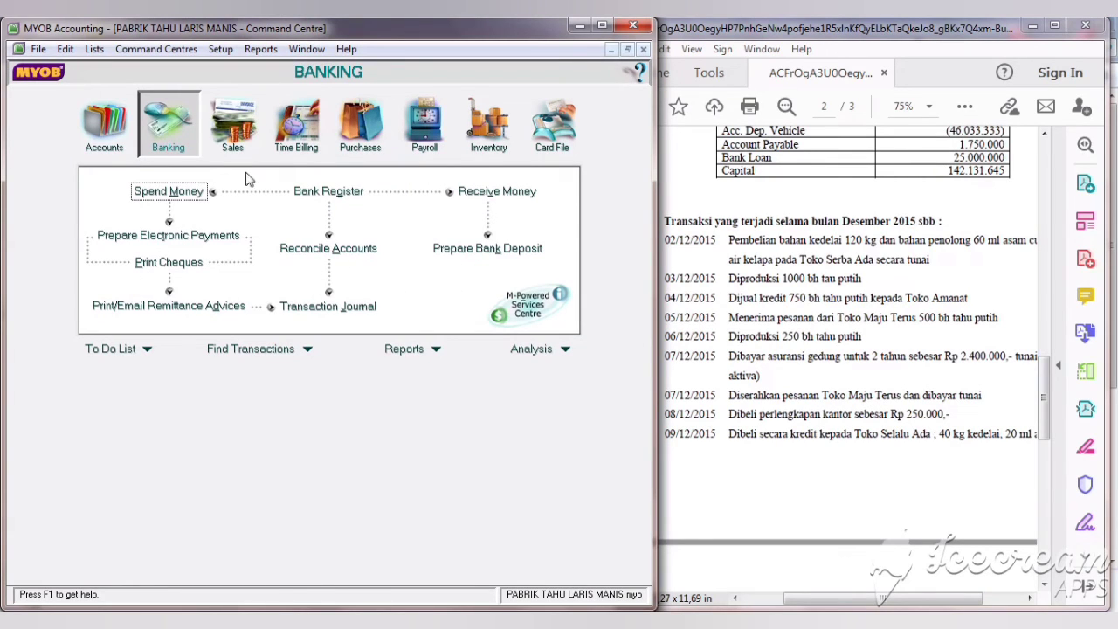
List the sales orders in the Sales Register with a starting date of 01/12/2019.
click(232, 136)
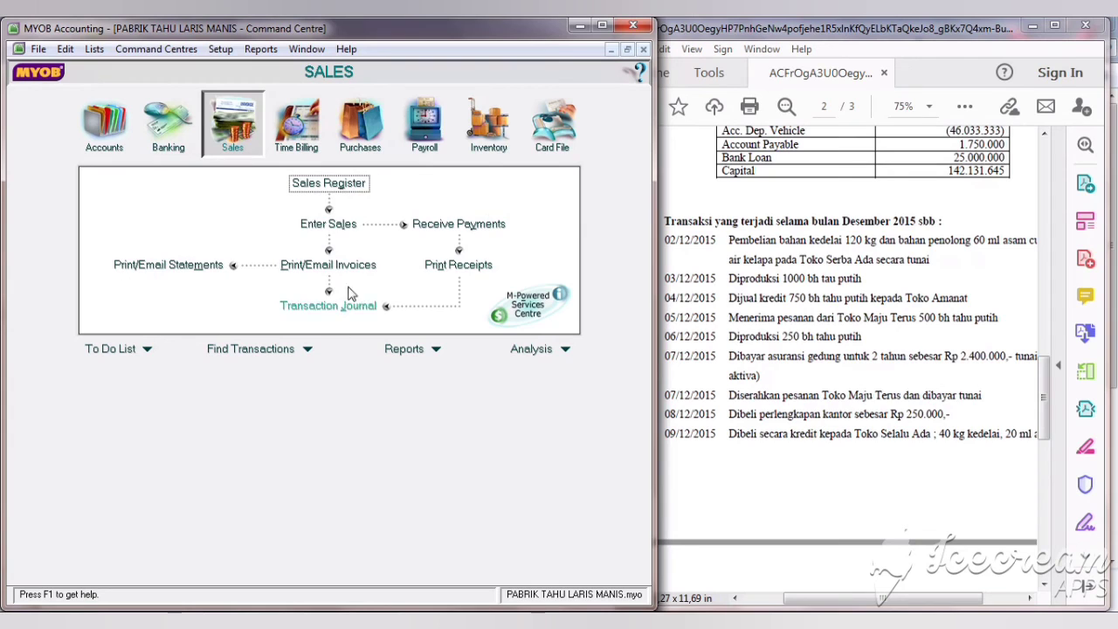
click(341, 224)
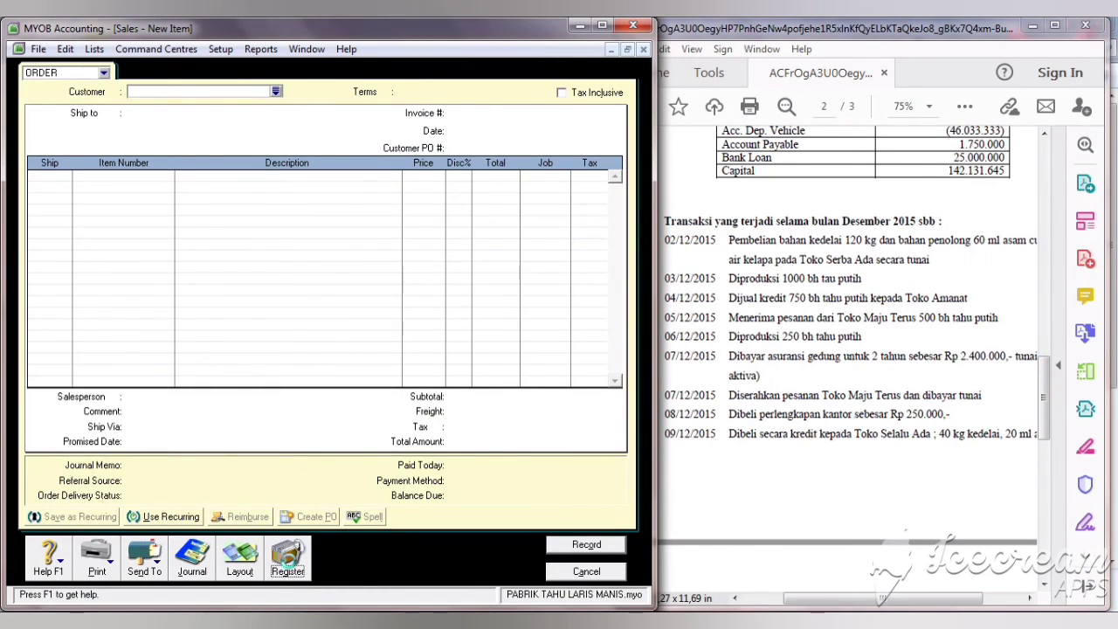
click(288, 560)
click(202, 78)
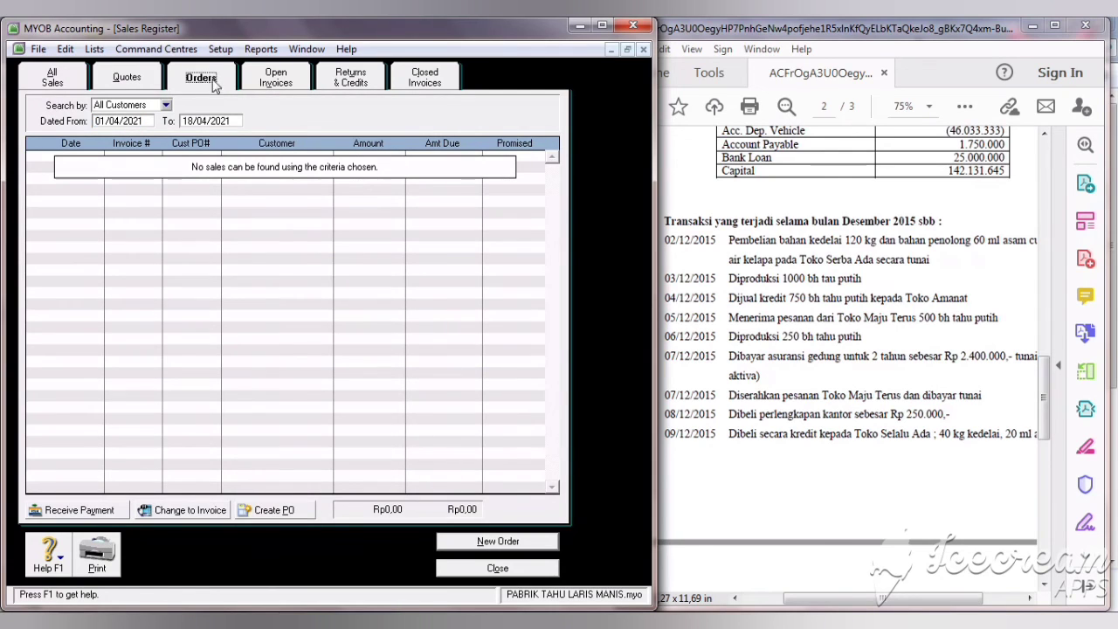
click(143, 122)
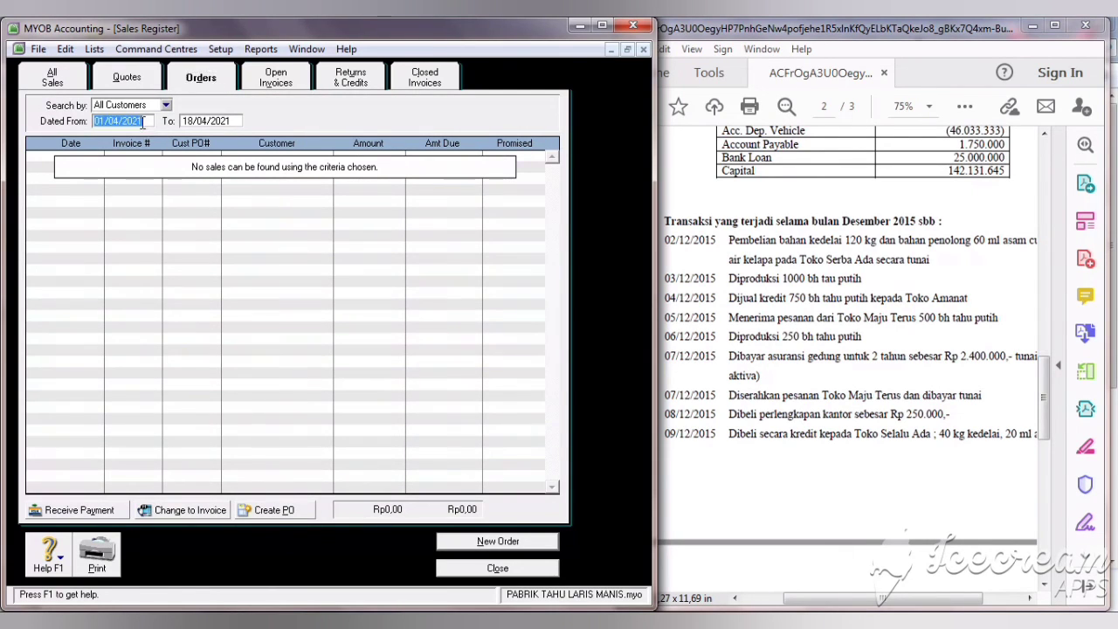
text(1)
text(/12/2019)
key(Tab)
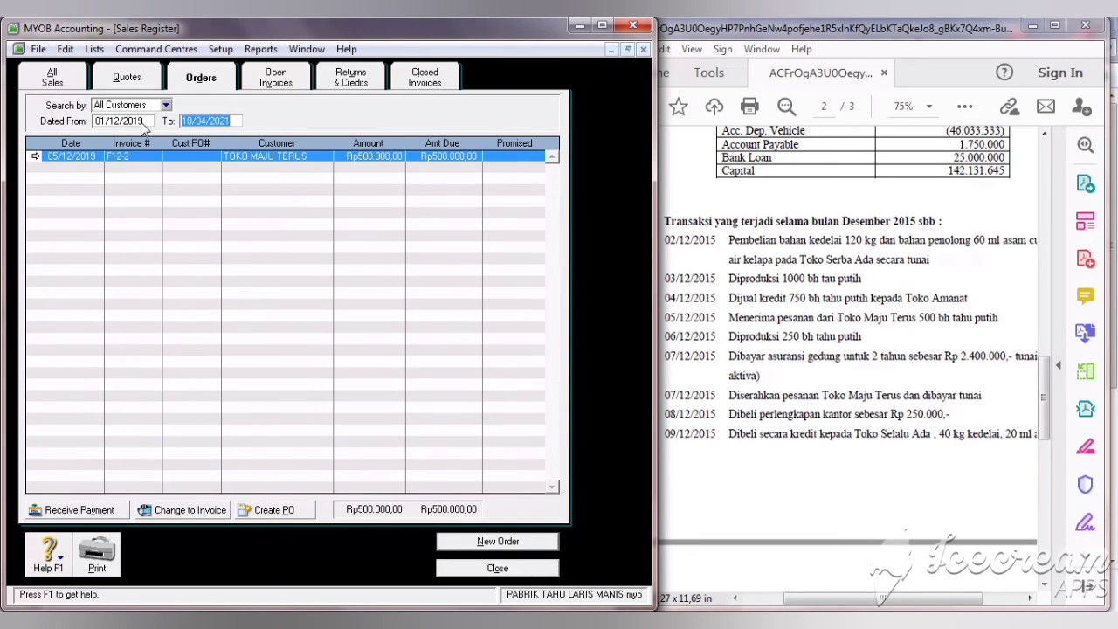
Review the TOKO MAJU TERUS order, convert it to an invoice dated 07/12/2019 and record it despite the overwrite warning.
double_click(294, 158)
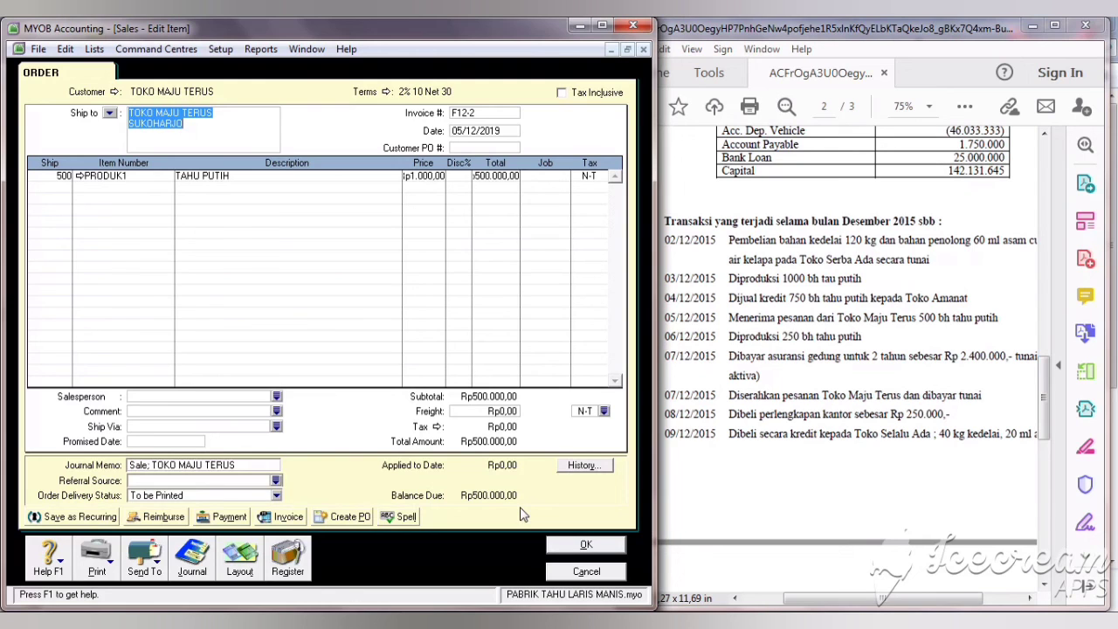
click(599, 573)
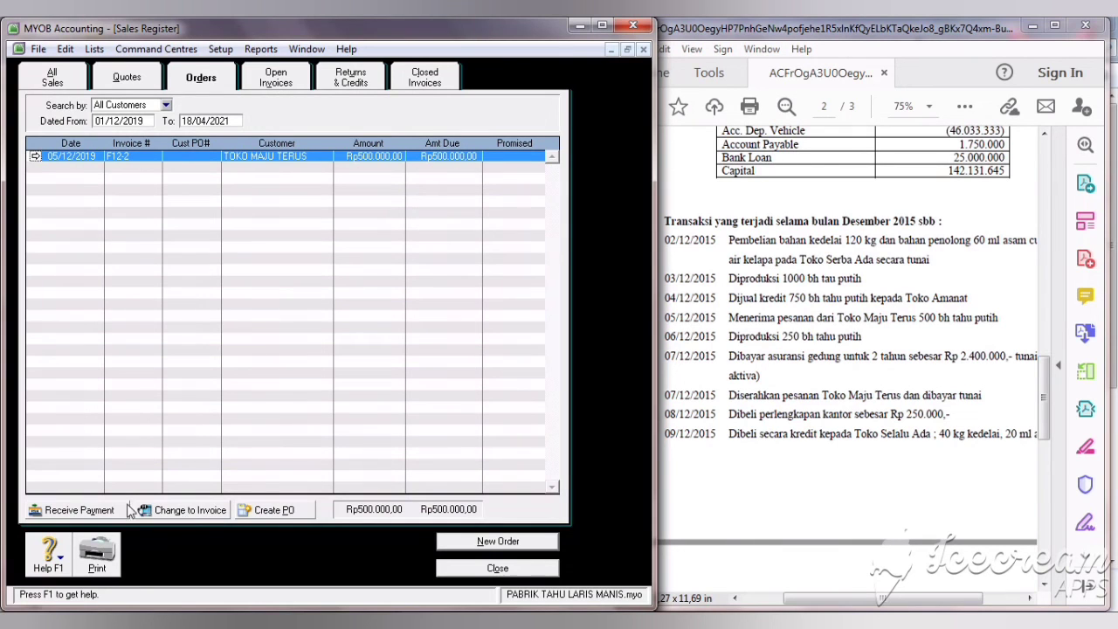
click(172, 516)
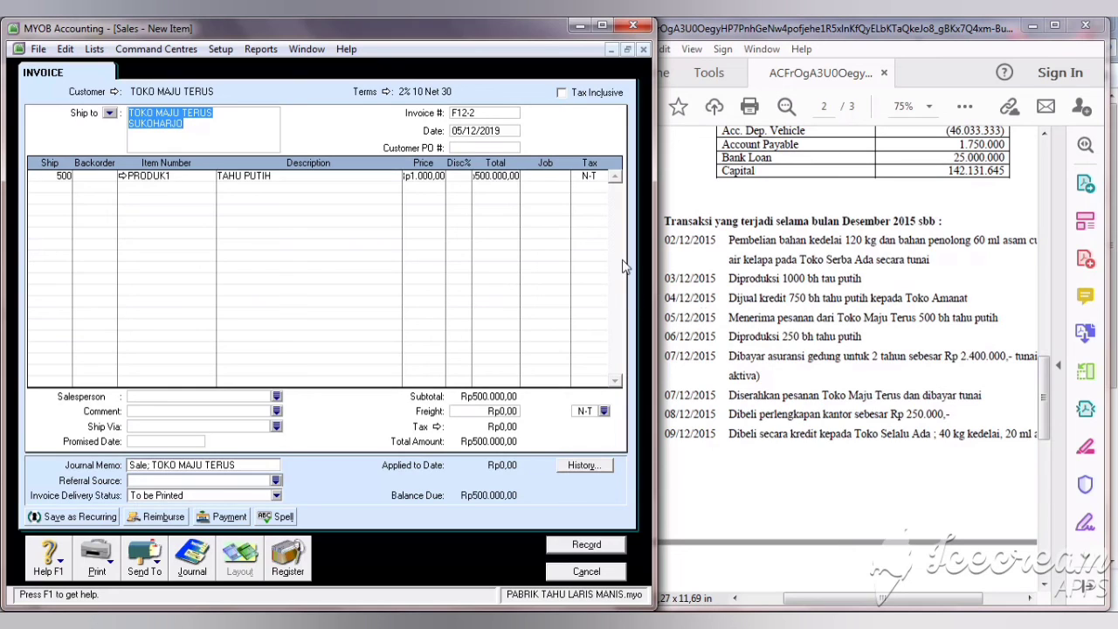
click(462, 130)
click(462, 130)
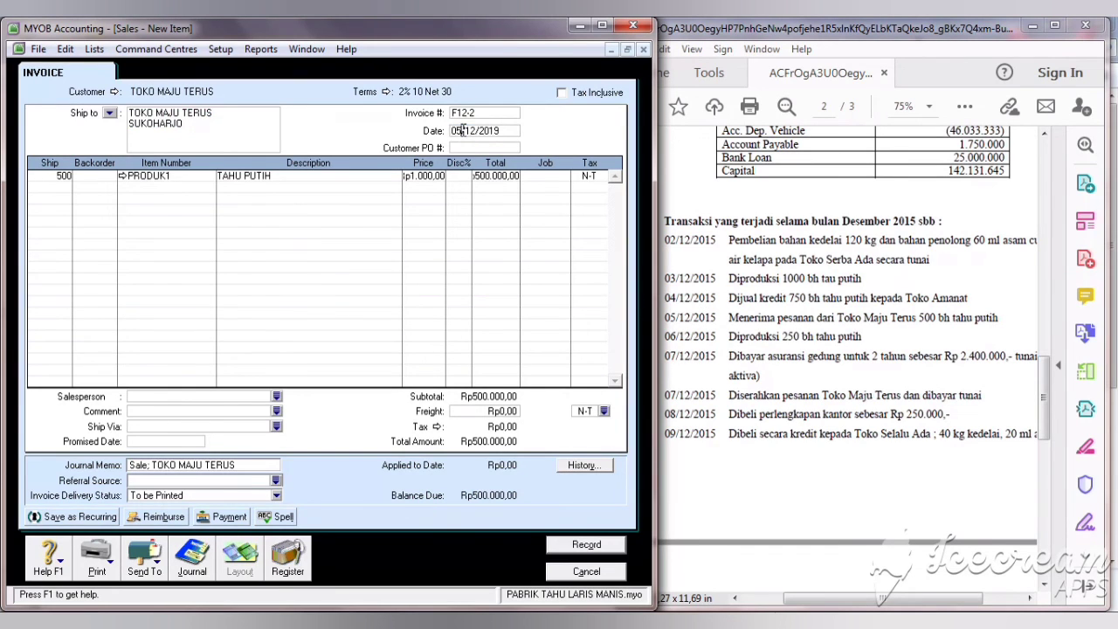
key(BackSpace)
text(7)
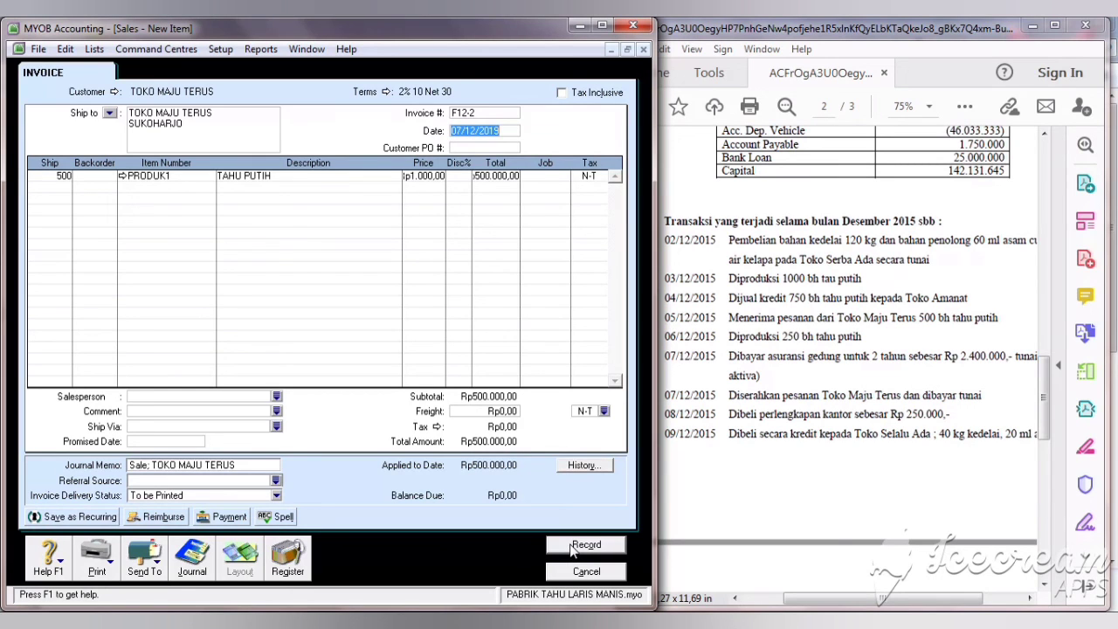
click(584, 545)
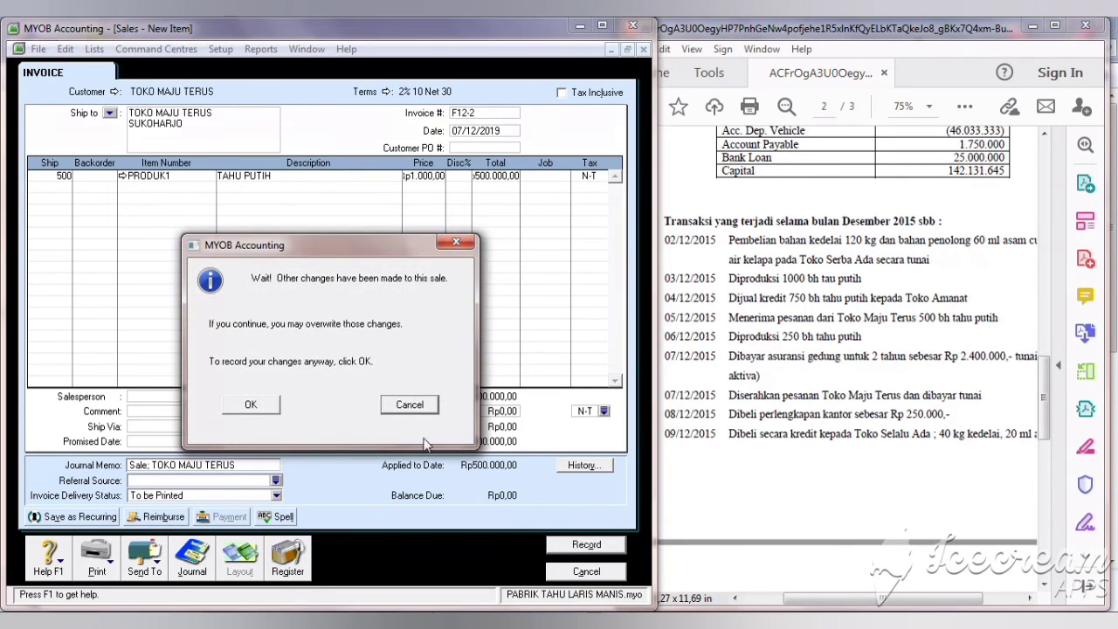
click(262, 405)
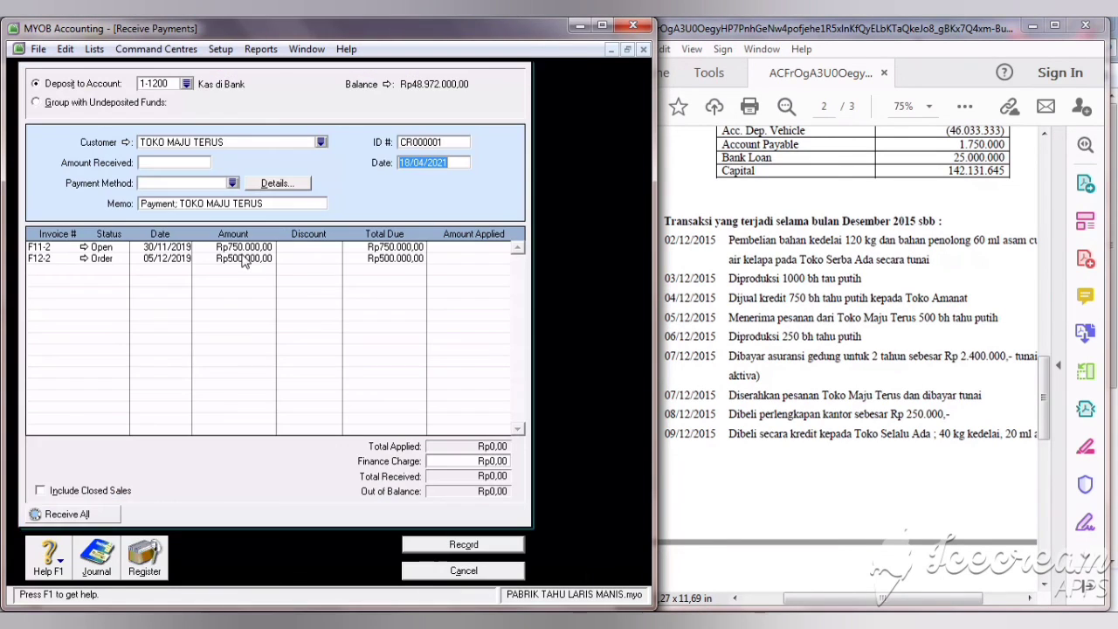
Set the TOKO MAJU TERUS customer payment's ID to BKM01 and its date to 07/12/2019.
click(464, 259)
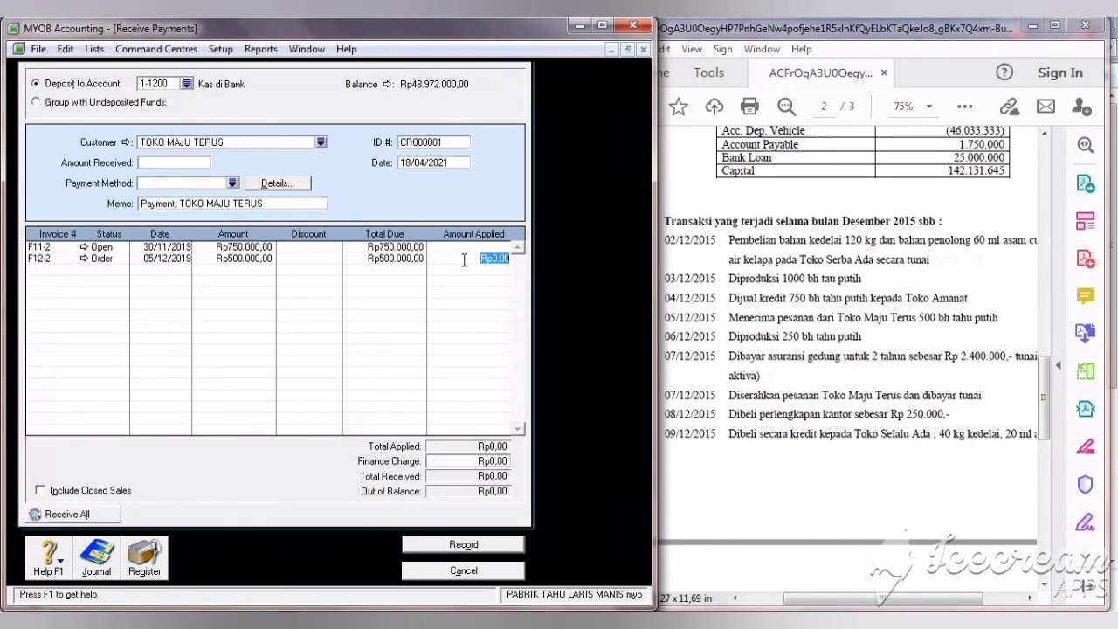
click(426, 145)
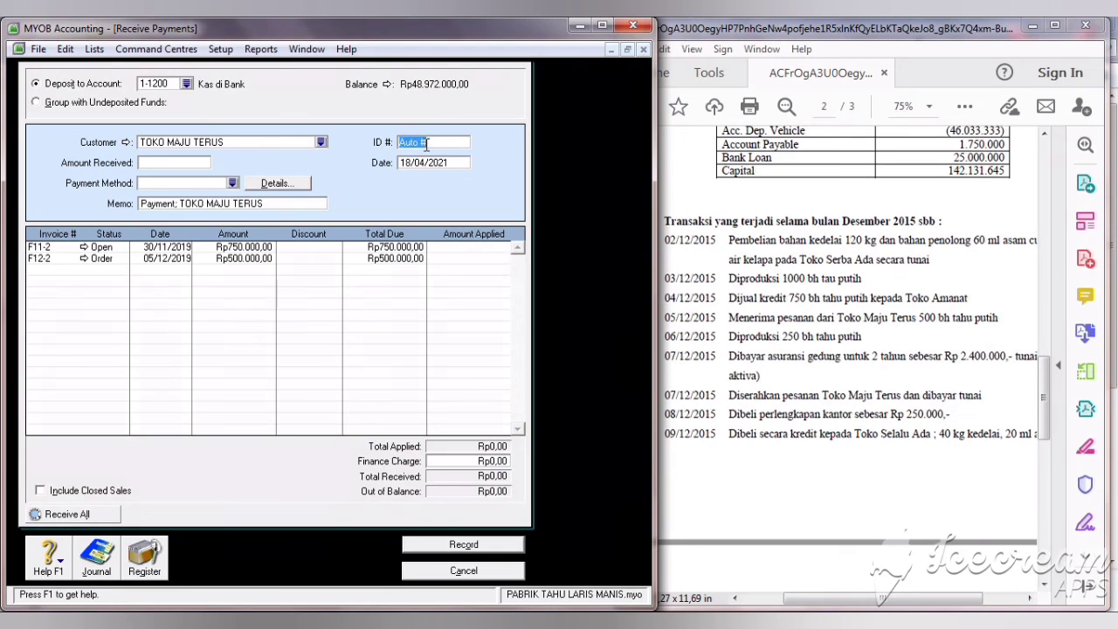
text(BKM01)
click(431, 164)
text(7/12/19)
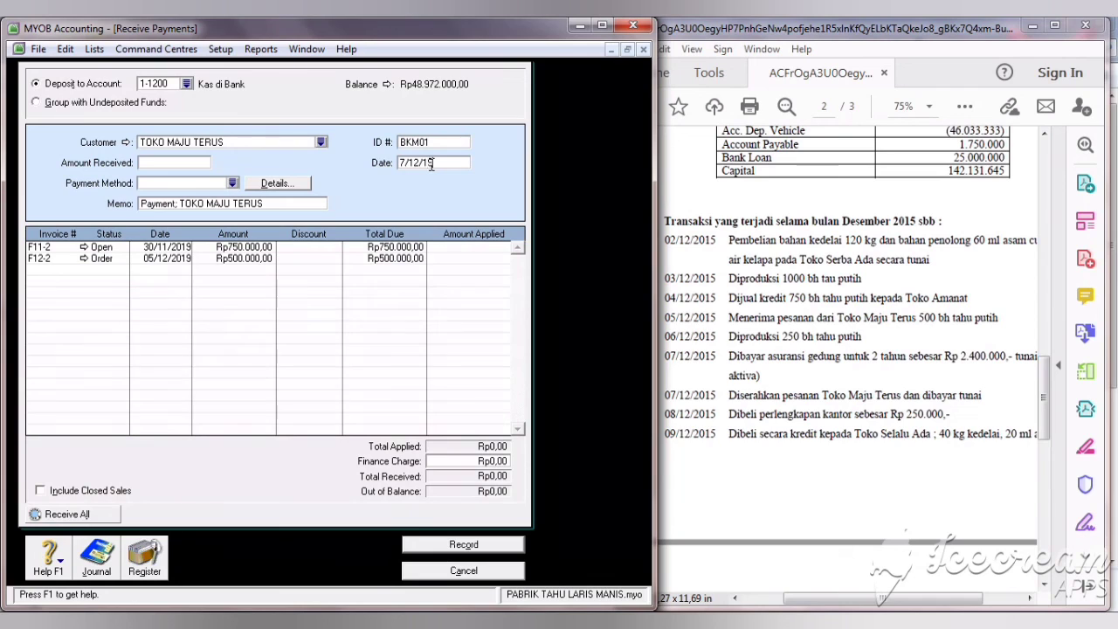
Set the discount on the Rp500.000 order to 0, apply Rp500.000 to it and record the customer payment.
click(447, 260)
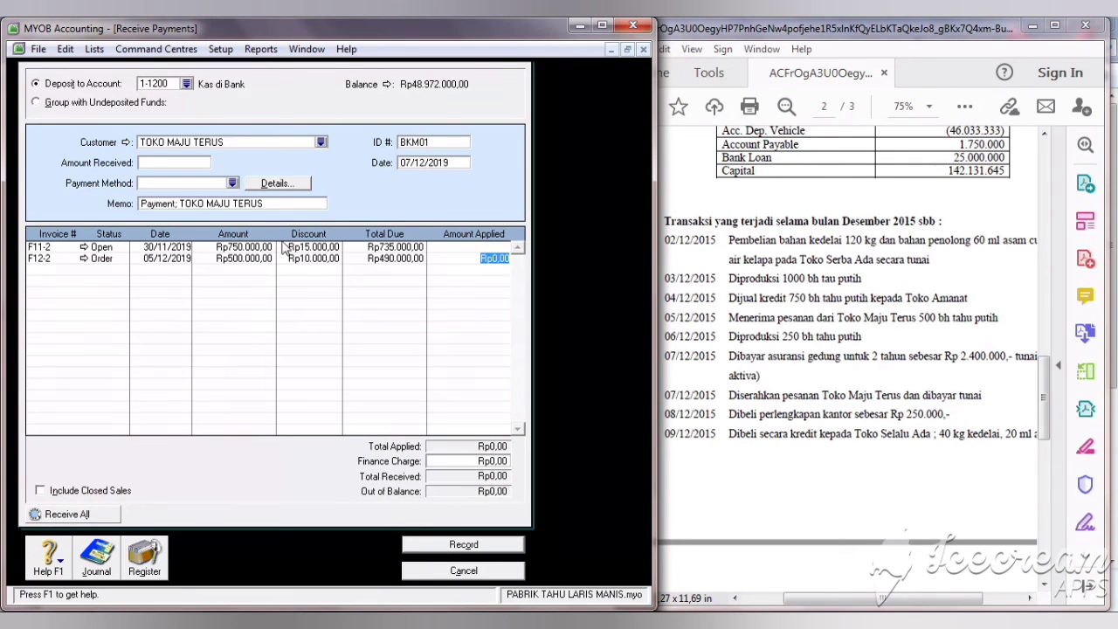
click(321, 266)
key(BackSpace)
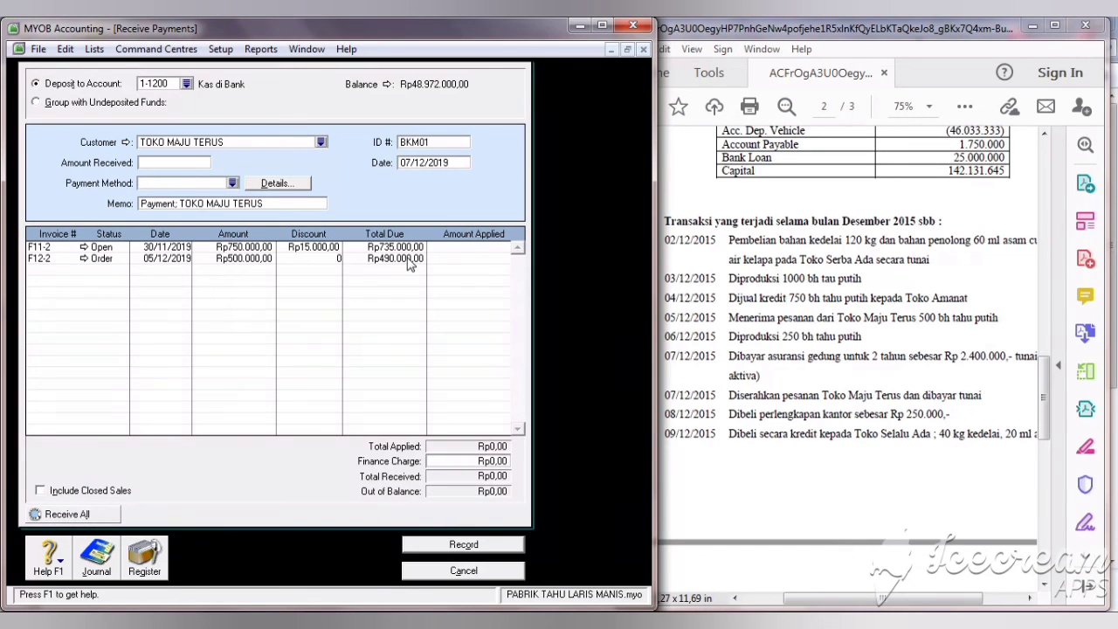
key(Tab)
text(500.000)
key(Tab)
key(shift+Tab)
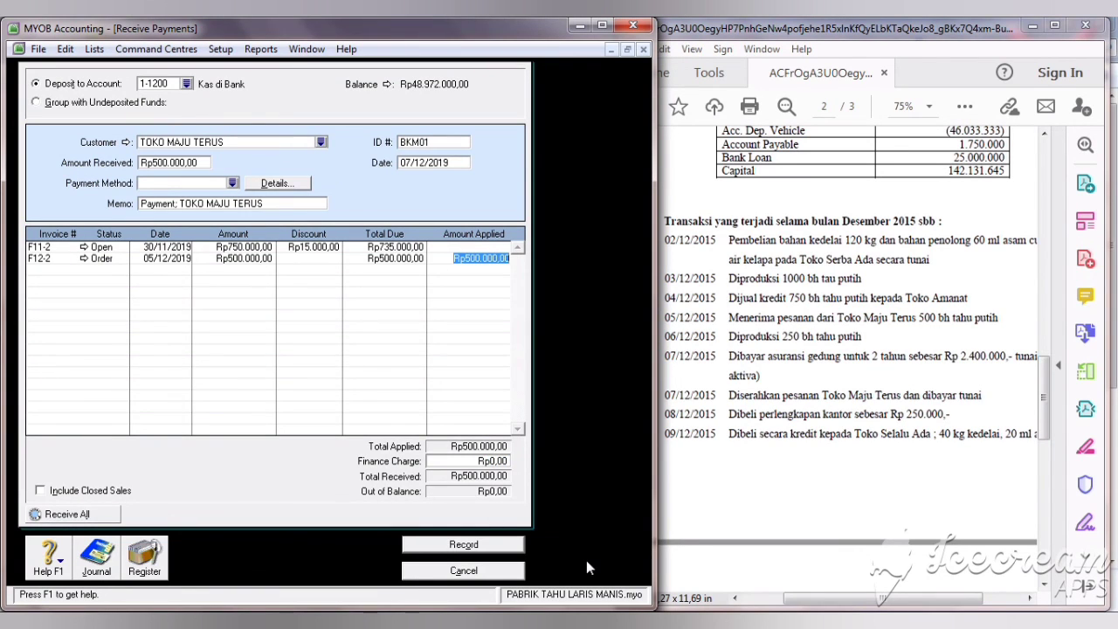
click(472, 462)
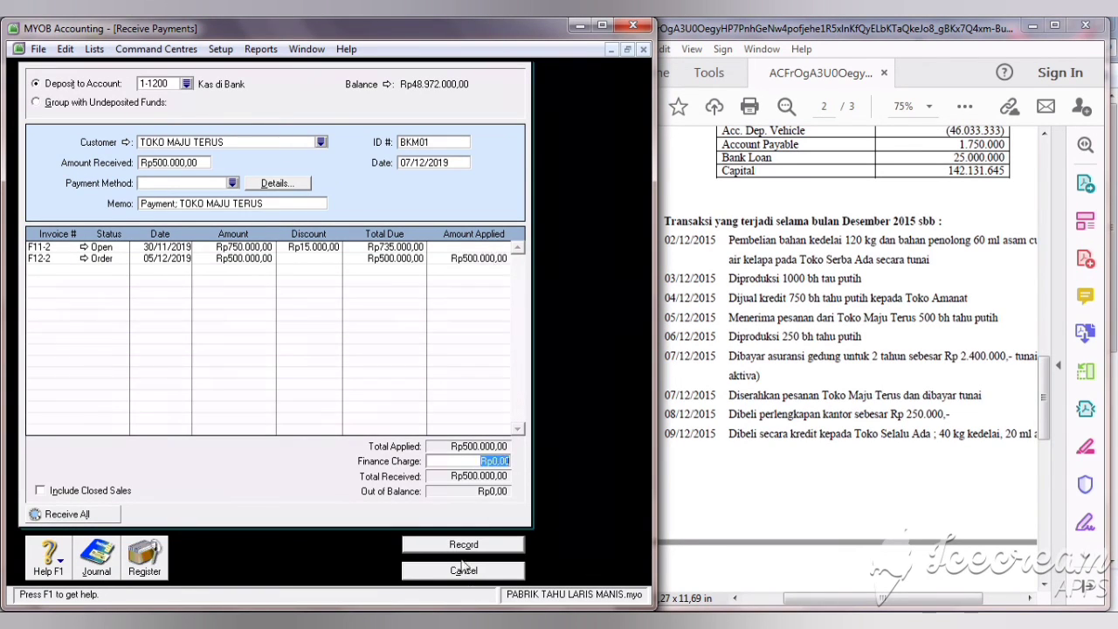
click(463, 546)
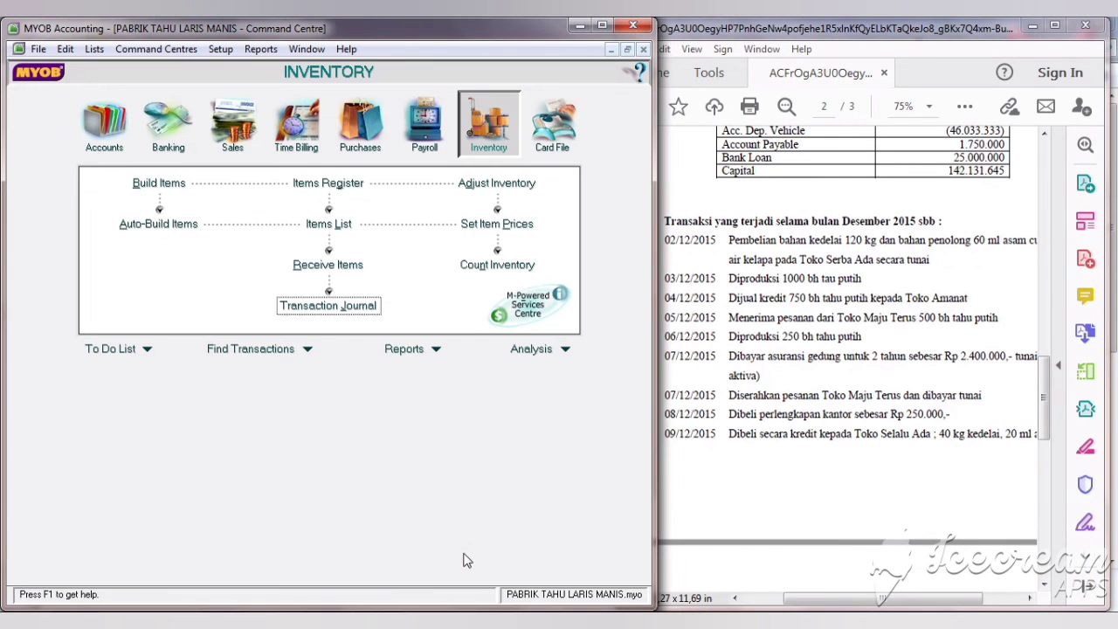